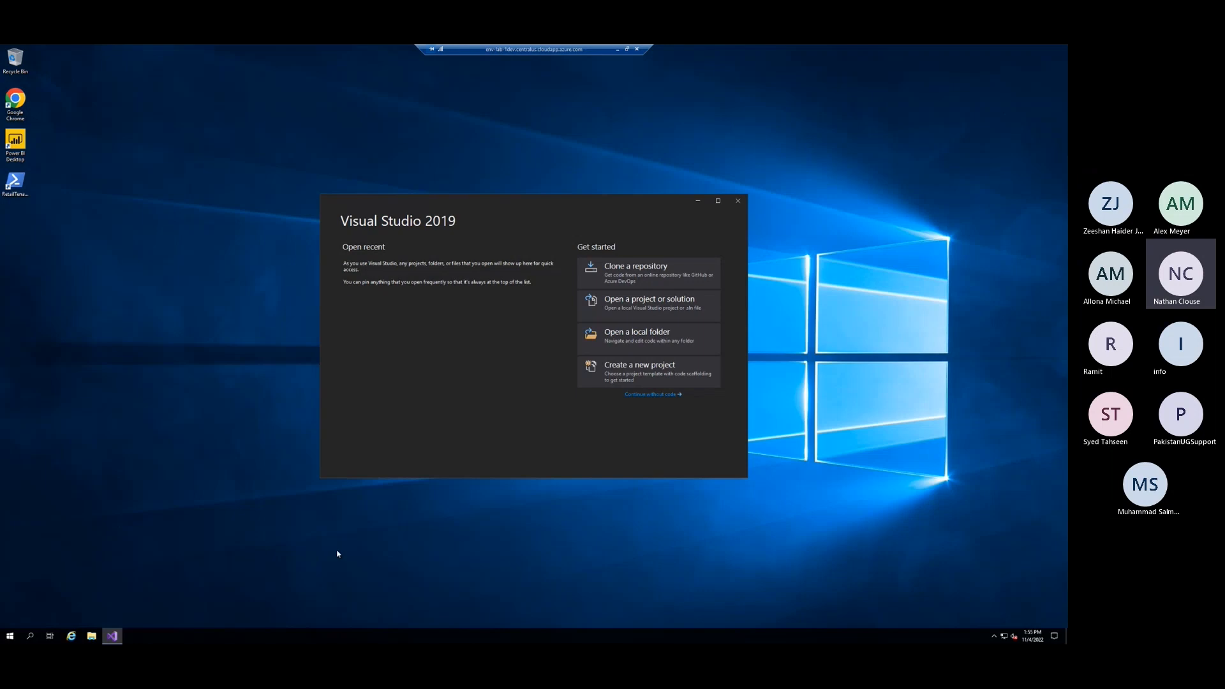
{"action": "left_click", "coordinate": [394, 583]}
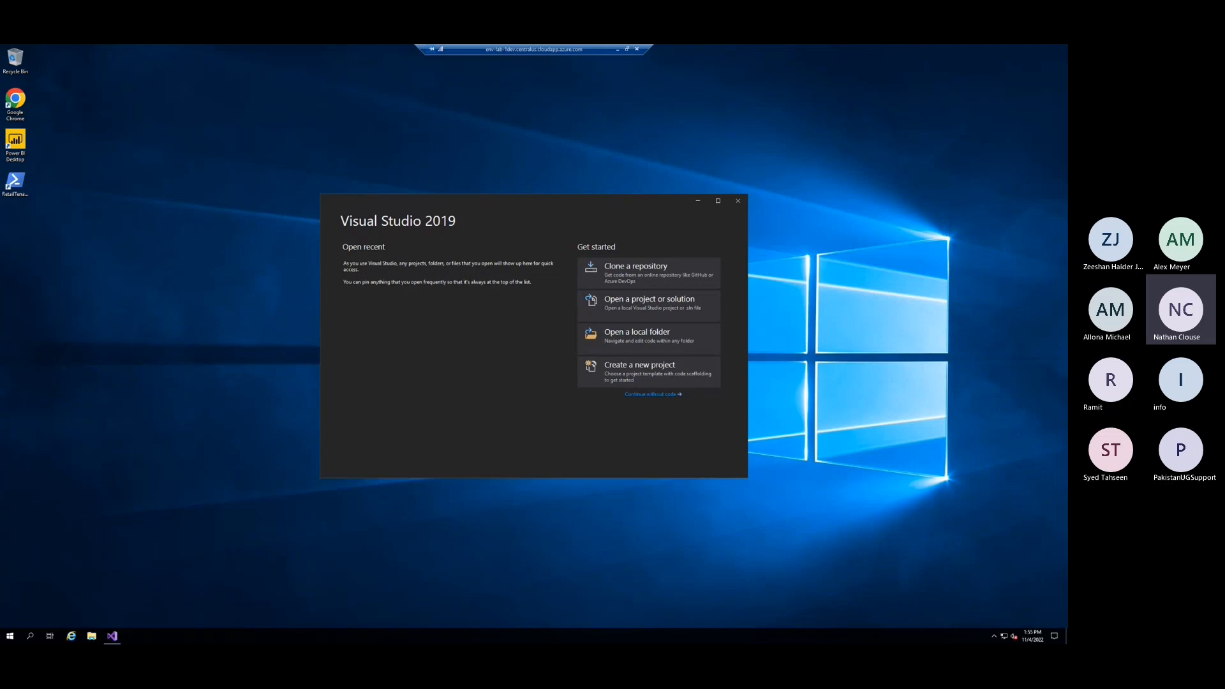
{"action": "key", "text": "alt+Tab"}
{"action": "left_click_drag", "start_coordinate": [412, 52], "coordinate": [440, 45]}
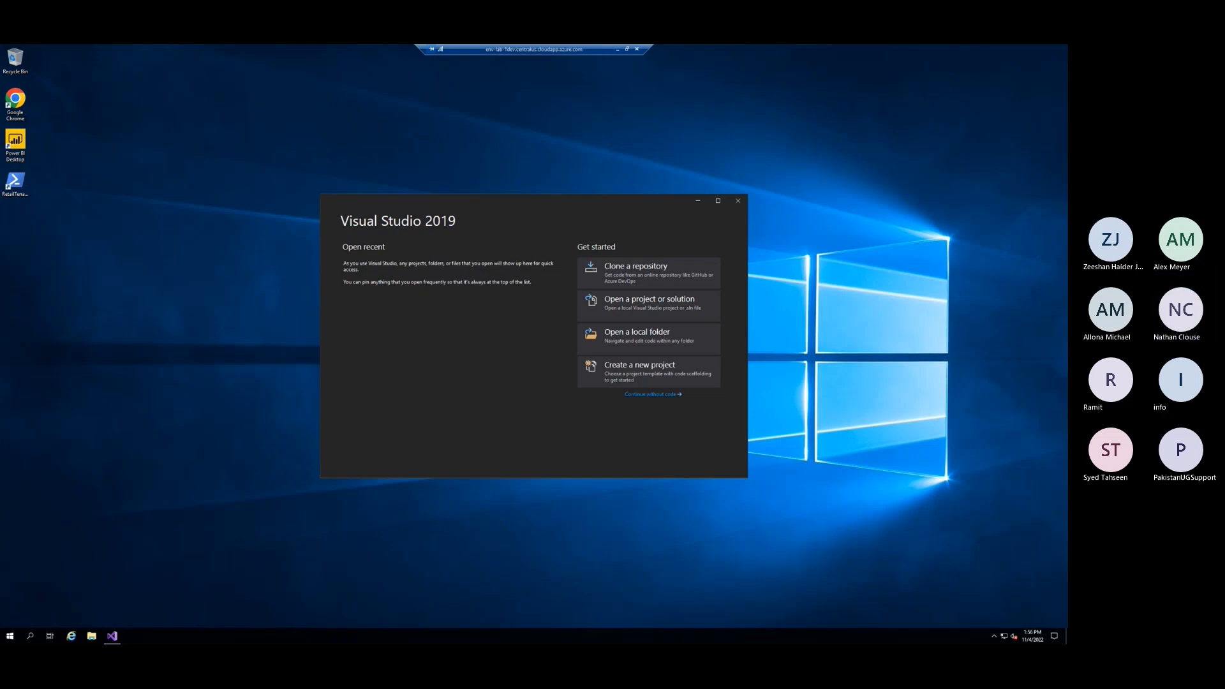
Switch to Azure DevOps in the browser and create a private project named Git123 with Git version control and the Agile process
{"action": "key", "text": "alt+Tab"}
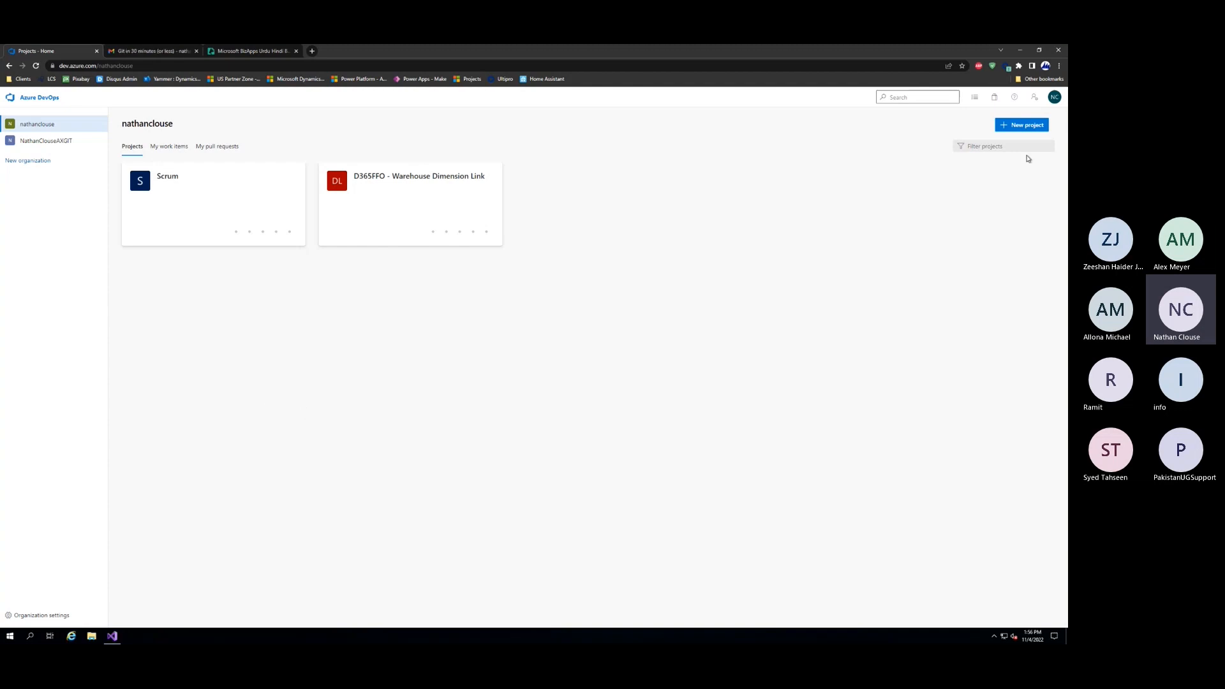
{"action": "left_click", "coordinate": [1020, 126]}
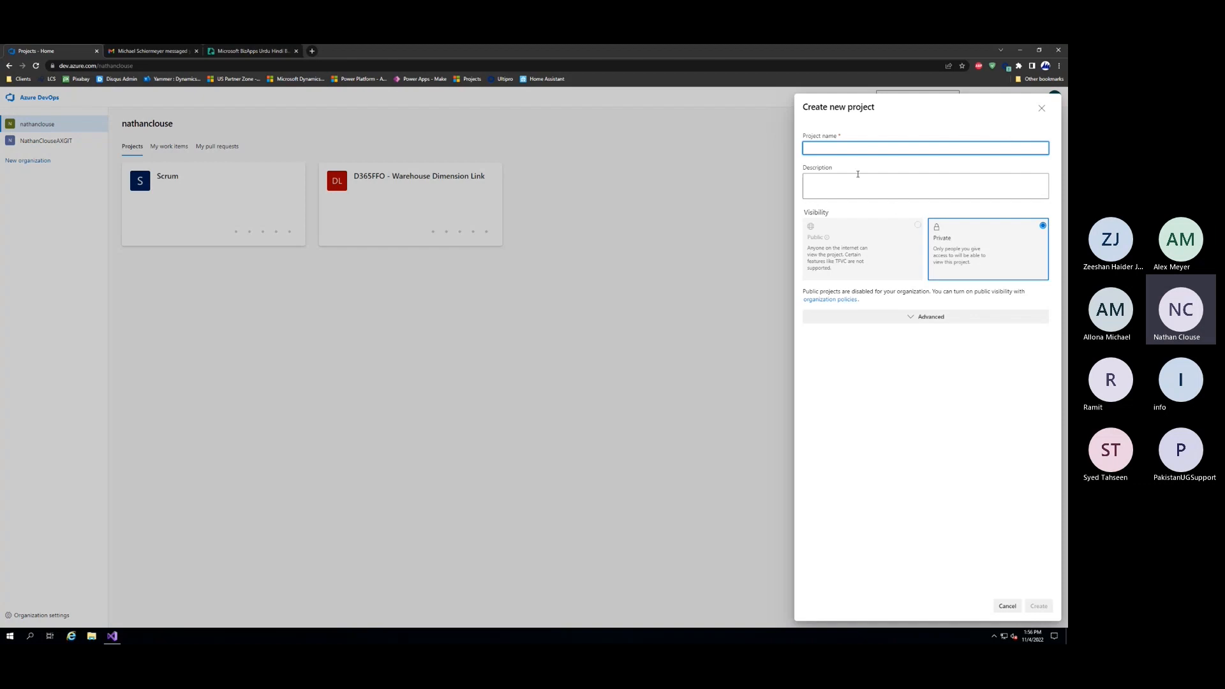
{"action": "type", "text": "Git123"}
{"action": "left_click", "coordinate": [910, 317]}
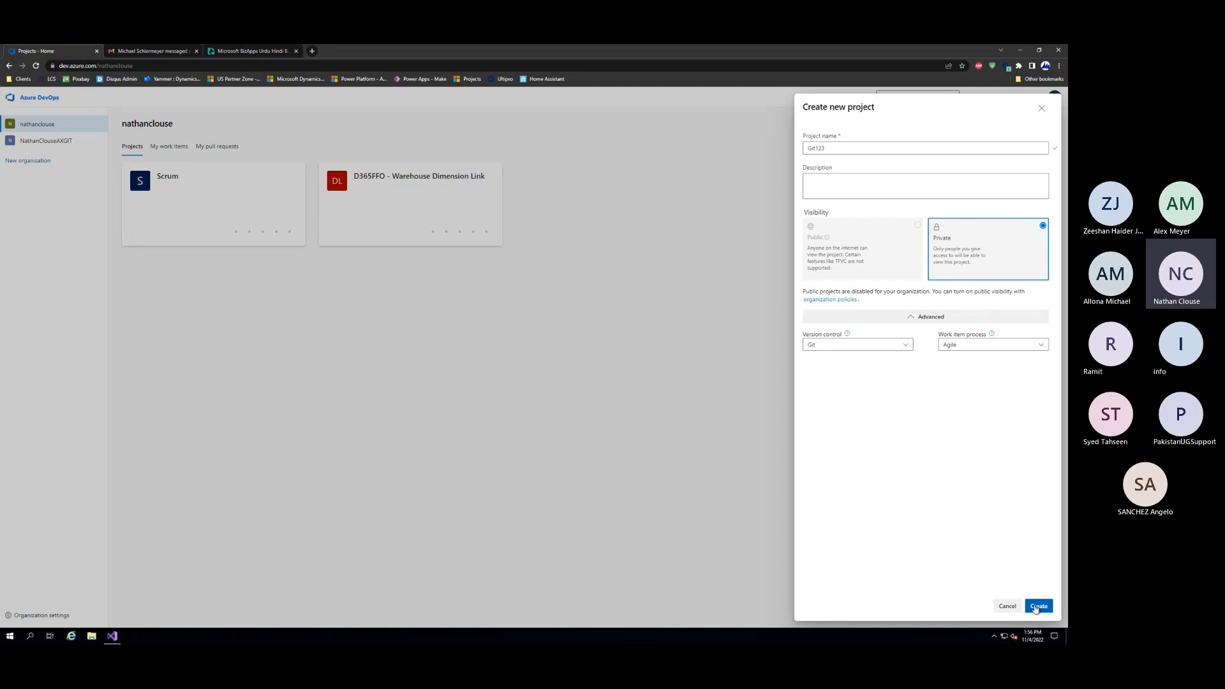
{"action": "left_click", "coordinate": [1035, 607]}
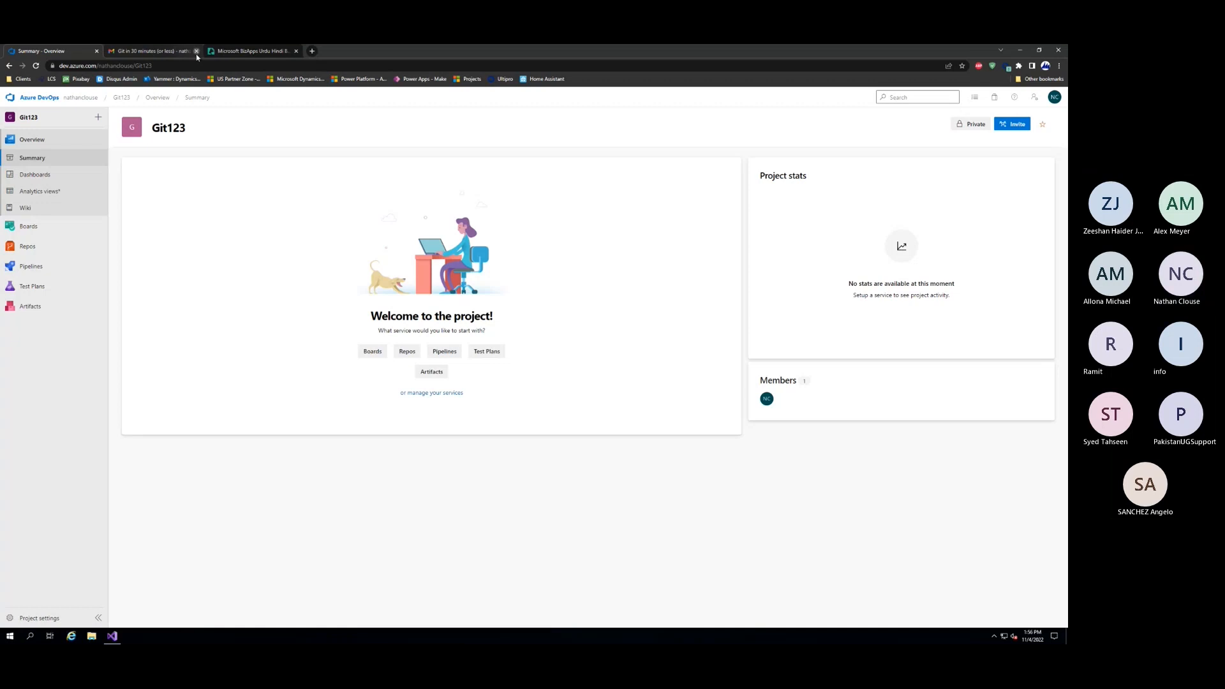
Close the mail page and open the permission settings of the FO artifacts feed in the Git123 project
{"action": "left_click", "coordinate": [196, 51]}
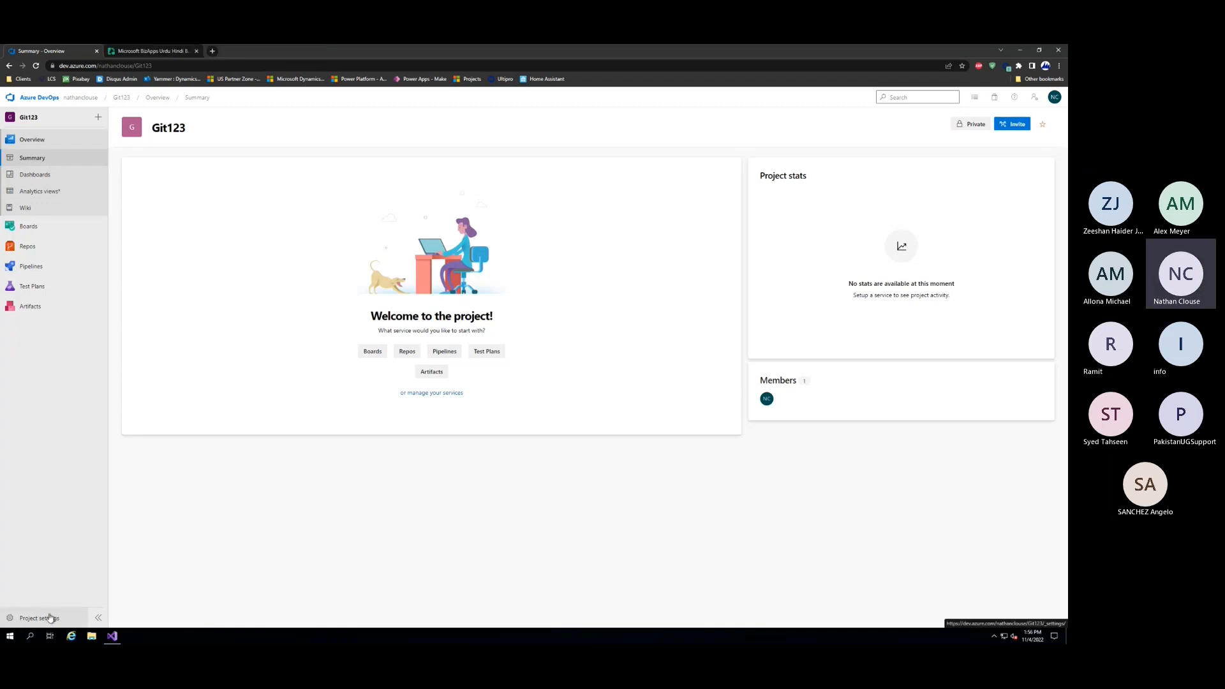
{"action": "left_click", "coordinate": [44, 307]}
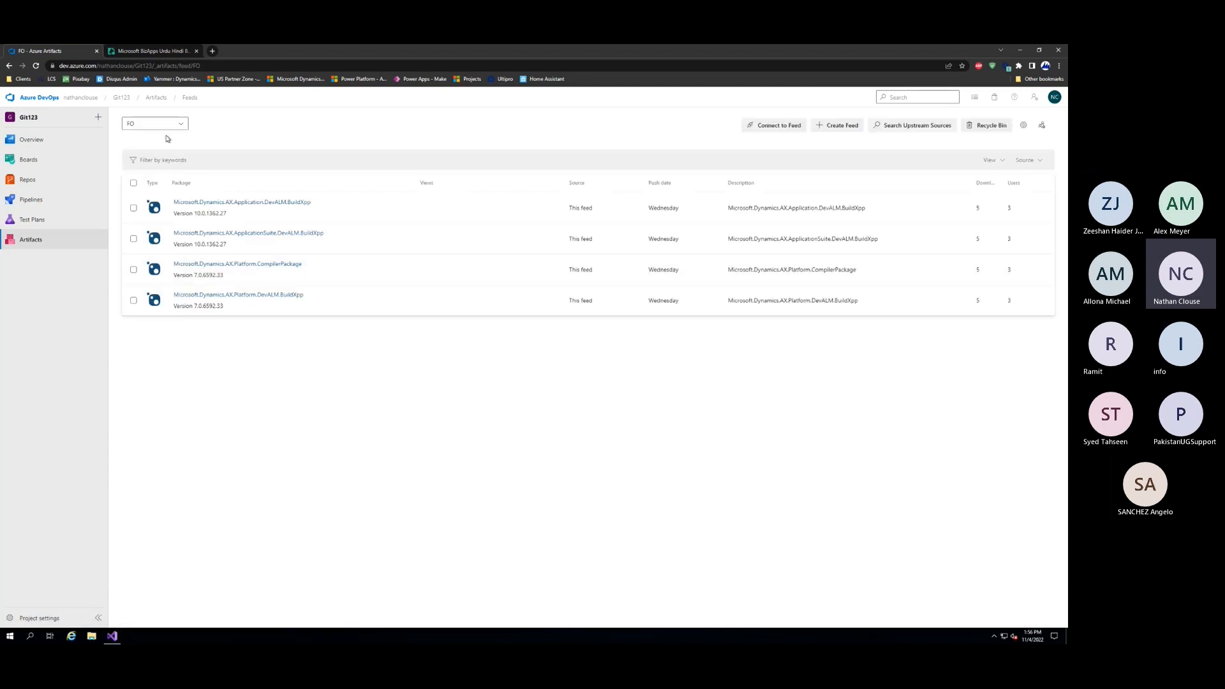
{"action": "left_click", "coordinate": [182, 124]}
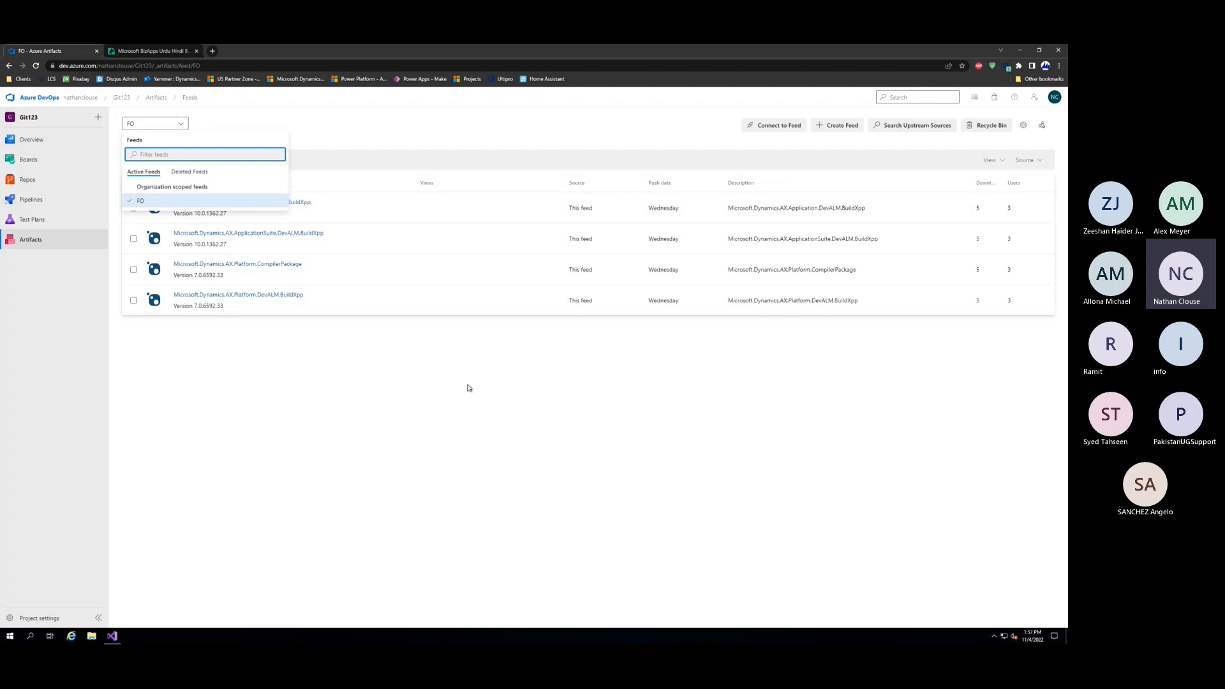
{"action": "left_click", "coordinate": [417, 376]}
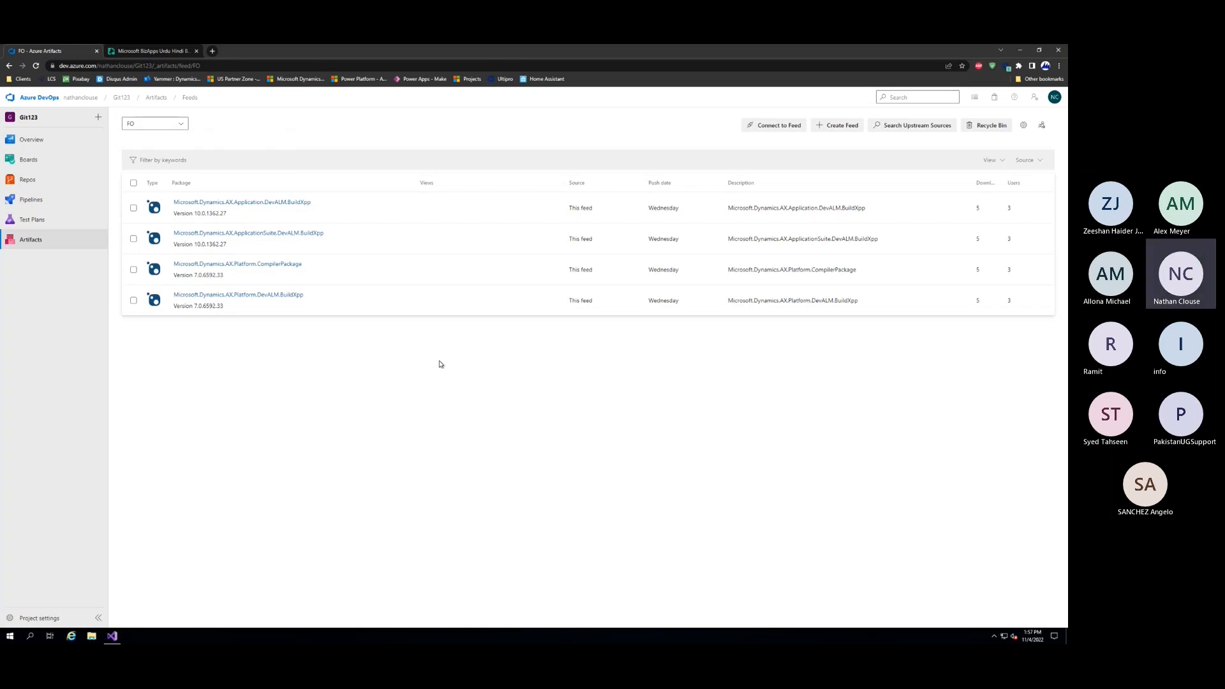
{"action": "left_click", "coordinate": [1026, 126]}
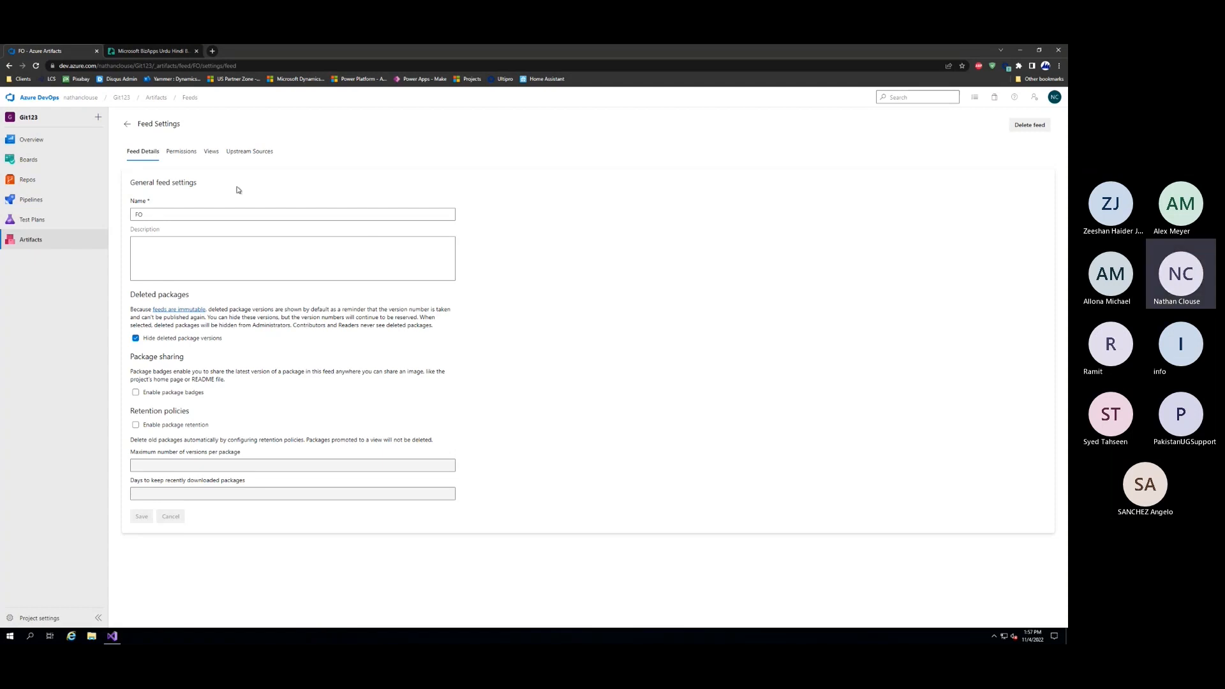
{"action": "left_click", "coordinate": [181, 153]}
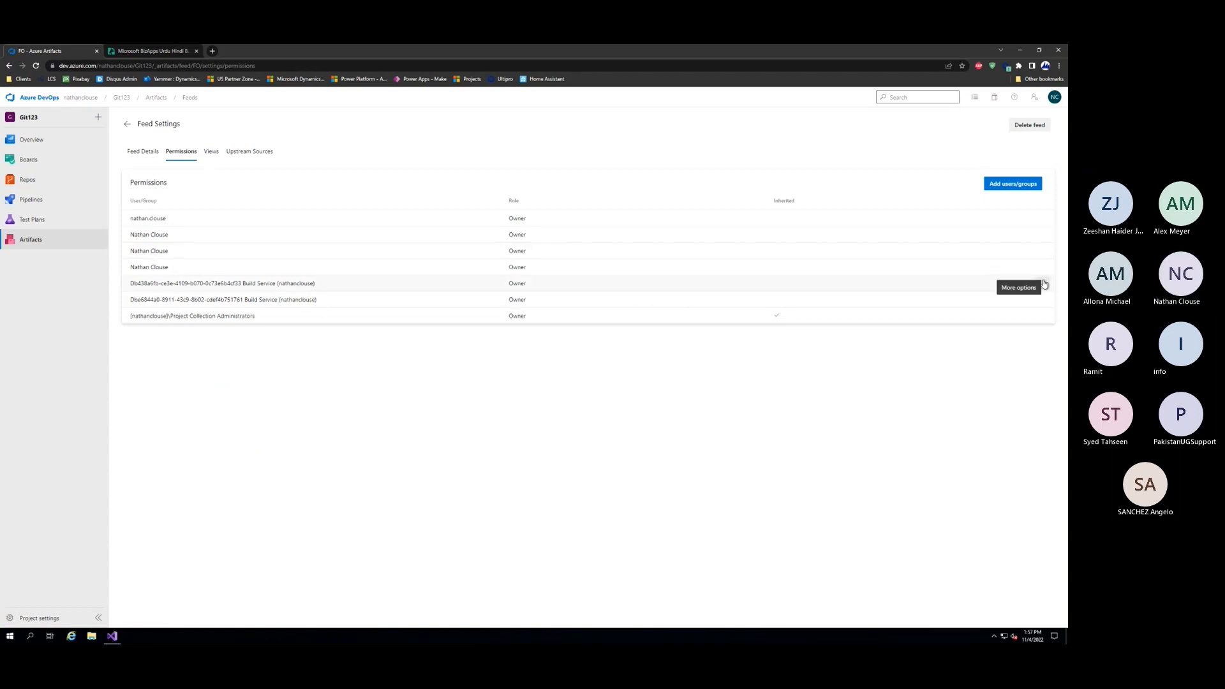
Remove both existing Build Service entries from the FO feed's permissions
{"action": "left_click", "coordinate": [1044, 284]}
{"action": "left_click", "coordinate": [1037, 305]}
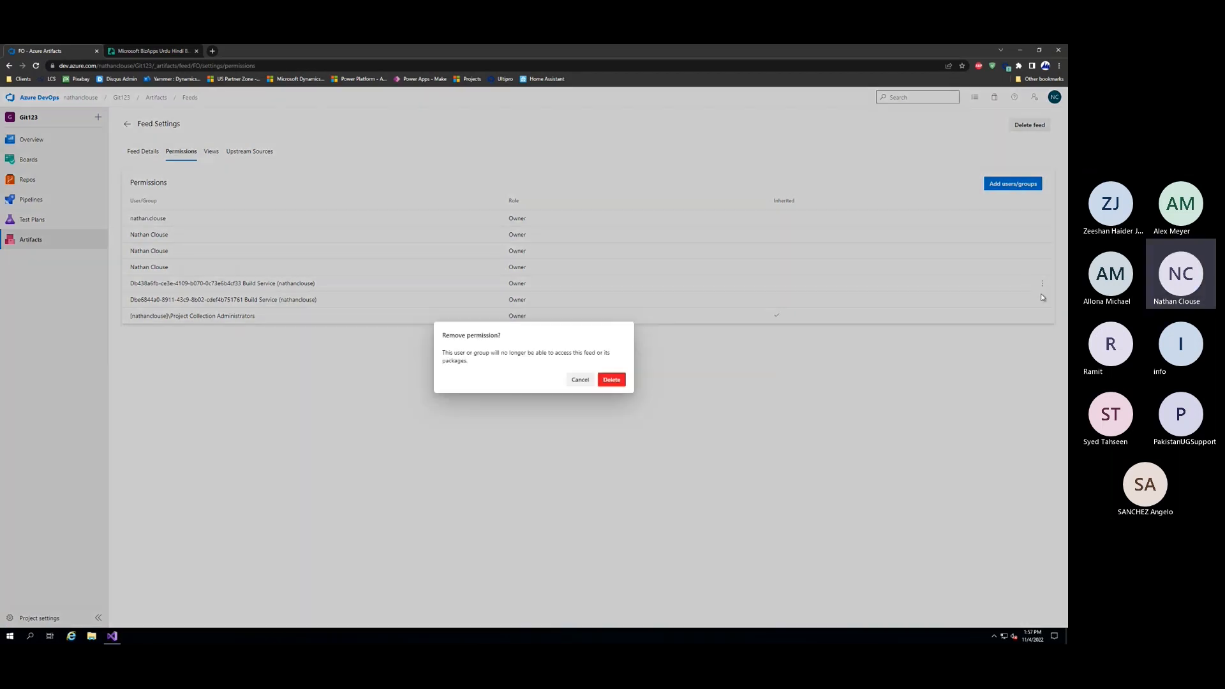
{"action": "left_click", "coordinate": [611, 381]}
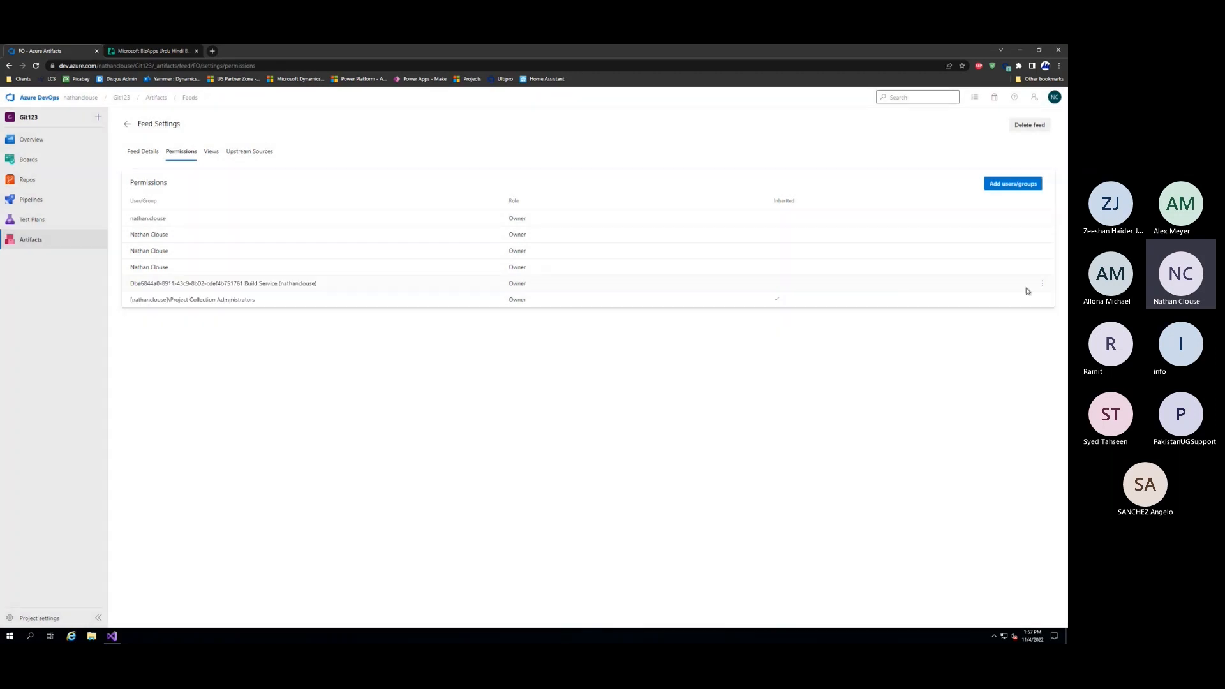
{"action": "left_click", "coordinate": [1044, 285]}
{"action": "left_click", "coordinate": [1001, 304]}
{"action": "left_click", "coordinate": [611, 381]}
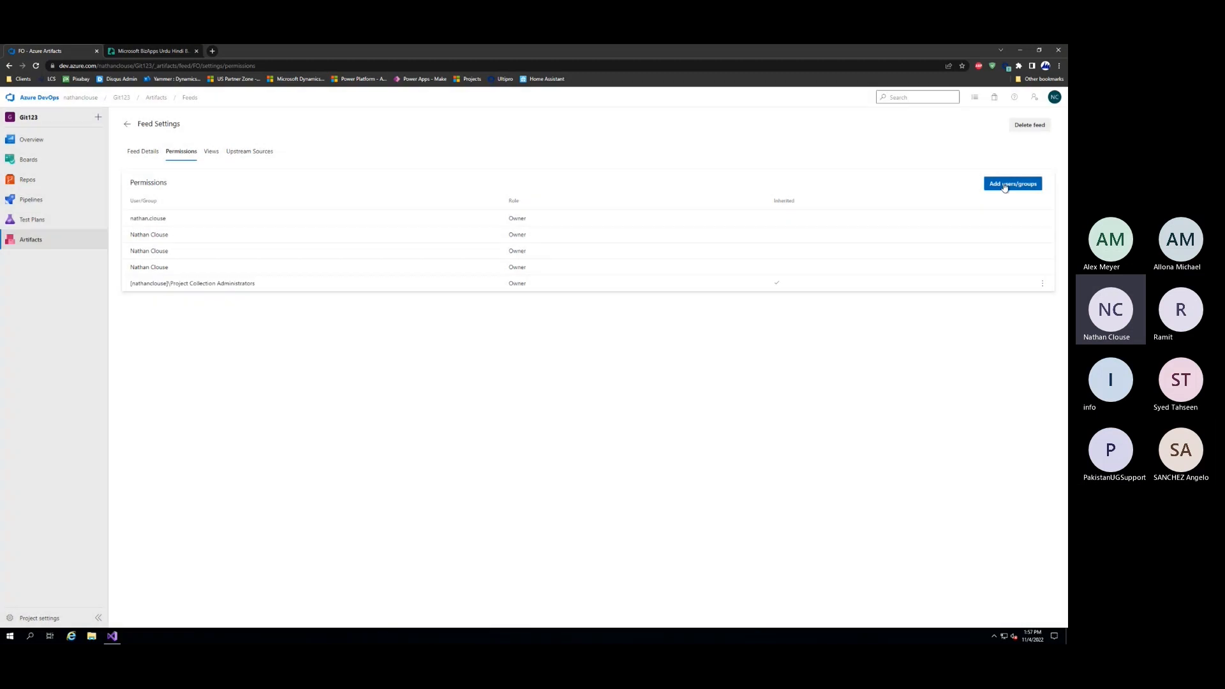
Add the Git123 Build Service to the FO feed's permissions with the Contributor role
{"action": "left_click", "coordinate": [1013, 184]}
{"action": "left_click", "coordinate": [890, 143]}
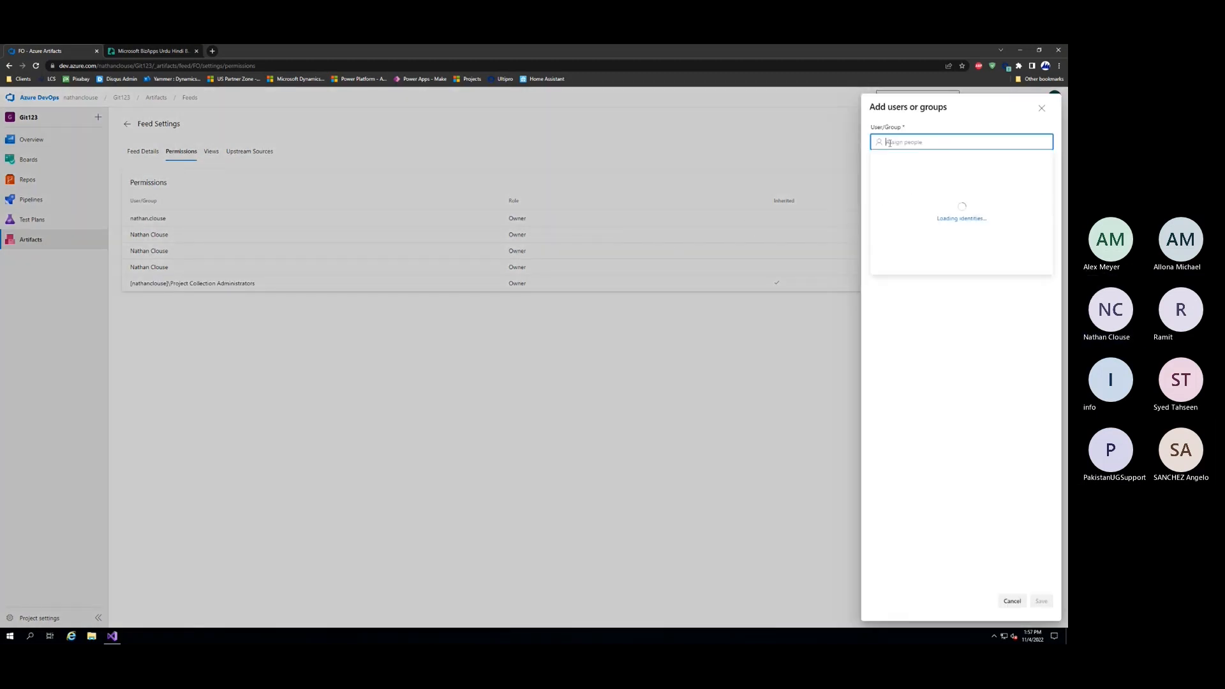
{"action": "type", "text": "git123"}
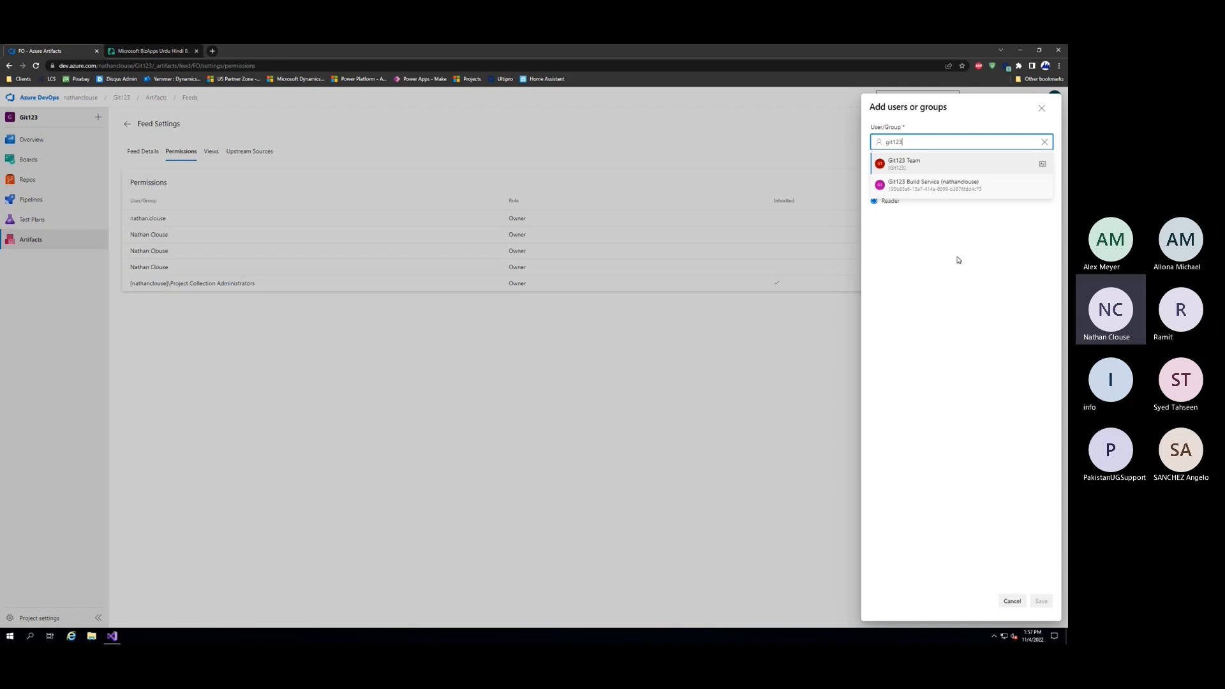
{"action": "left_click", "coordinate": [909, 187]}
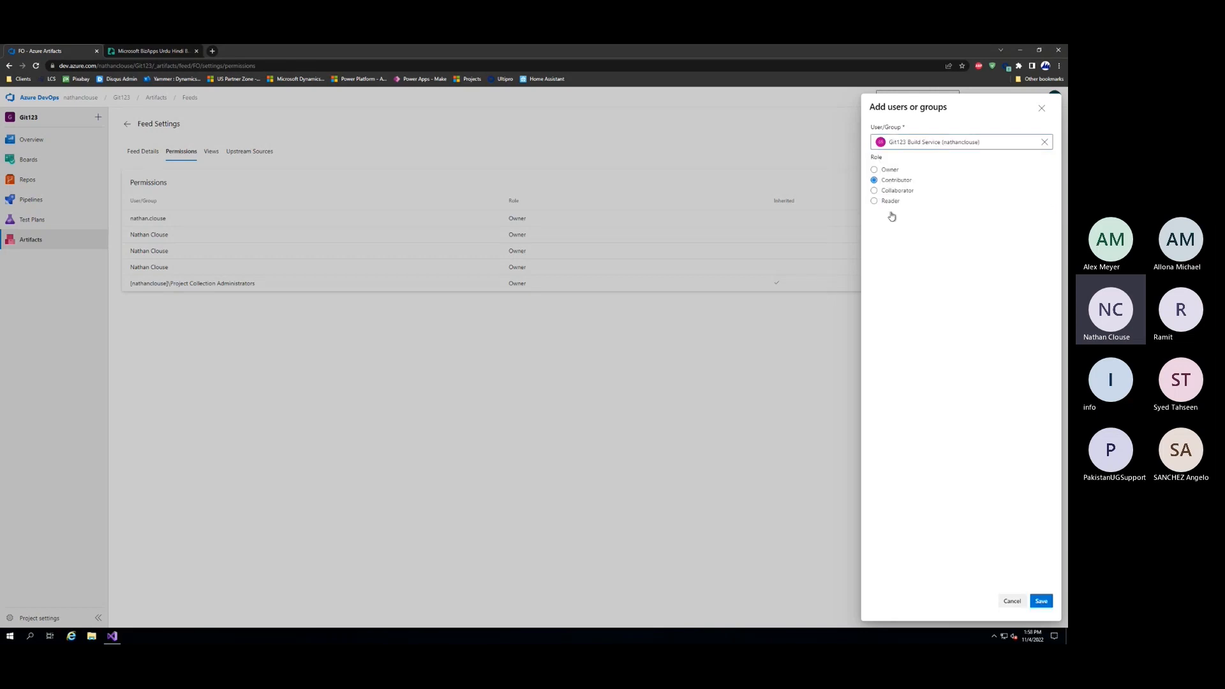
{"action": "left_click", "coordinate": [1037, 602]}
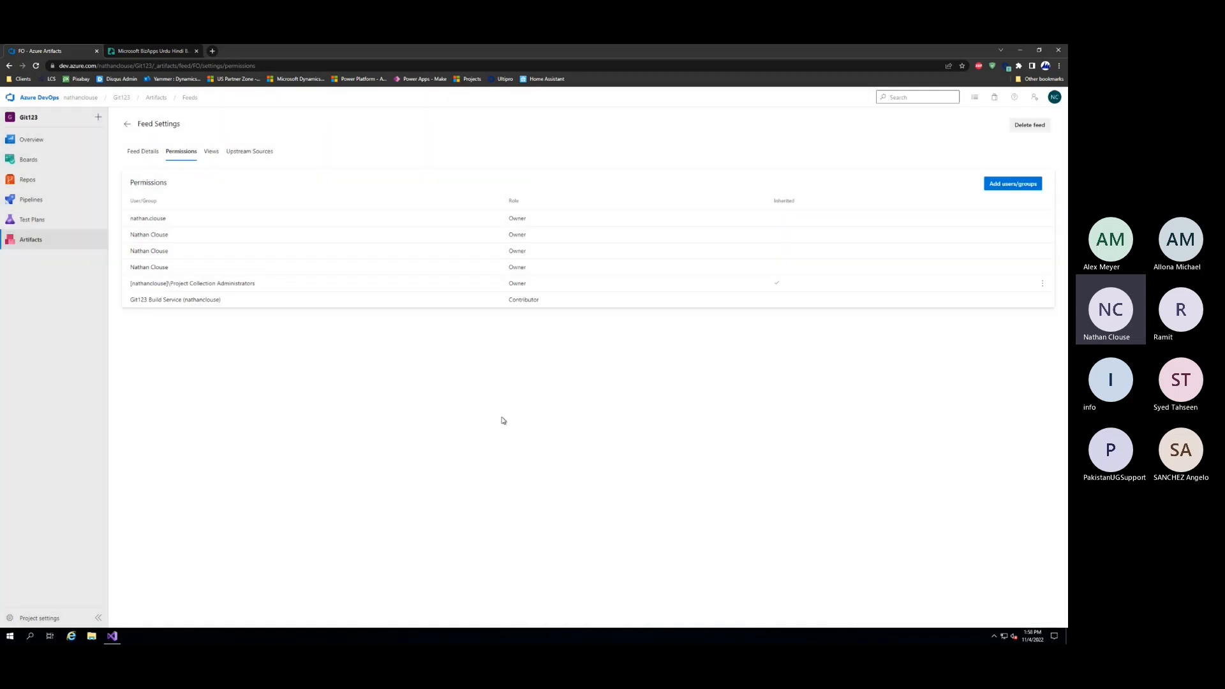
Add the Git123 Build Service as a member of the project's Build Administrators group
{"action": "left_click", "coordinate": [39, 617]}
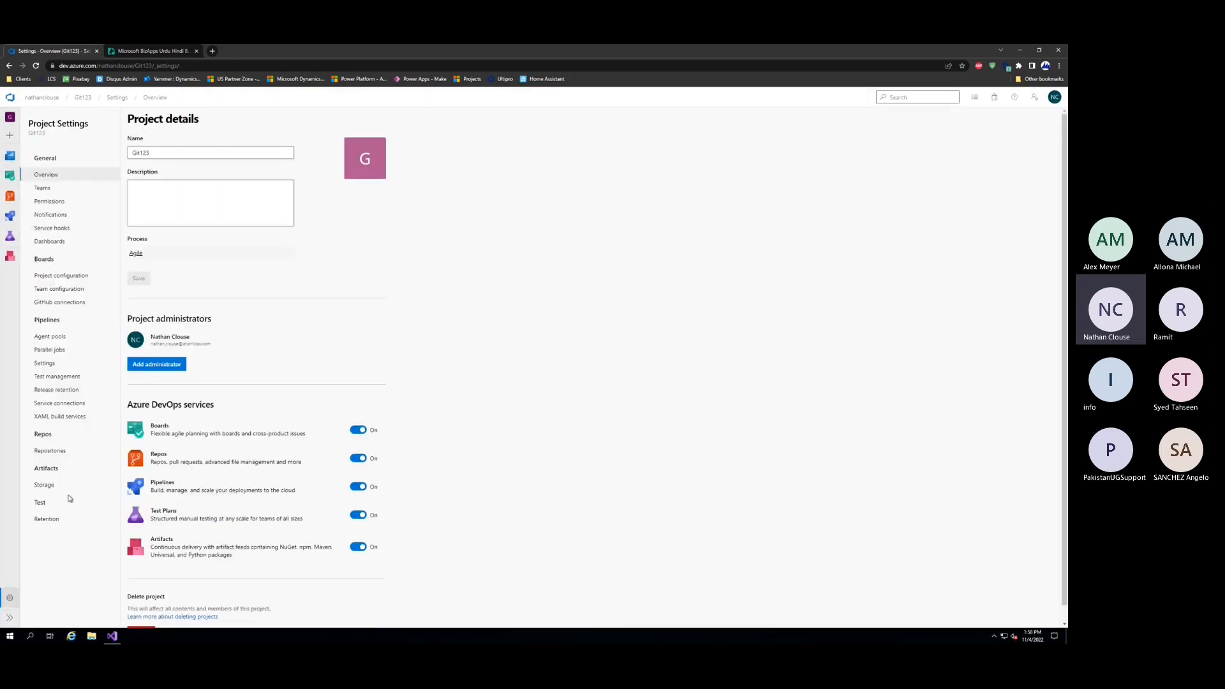
{"action": "left_click", "coordinate": [47, 203]}
{"action": "left_click", "coordinate": [192, 206]}
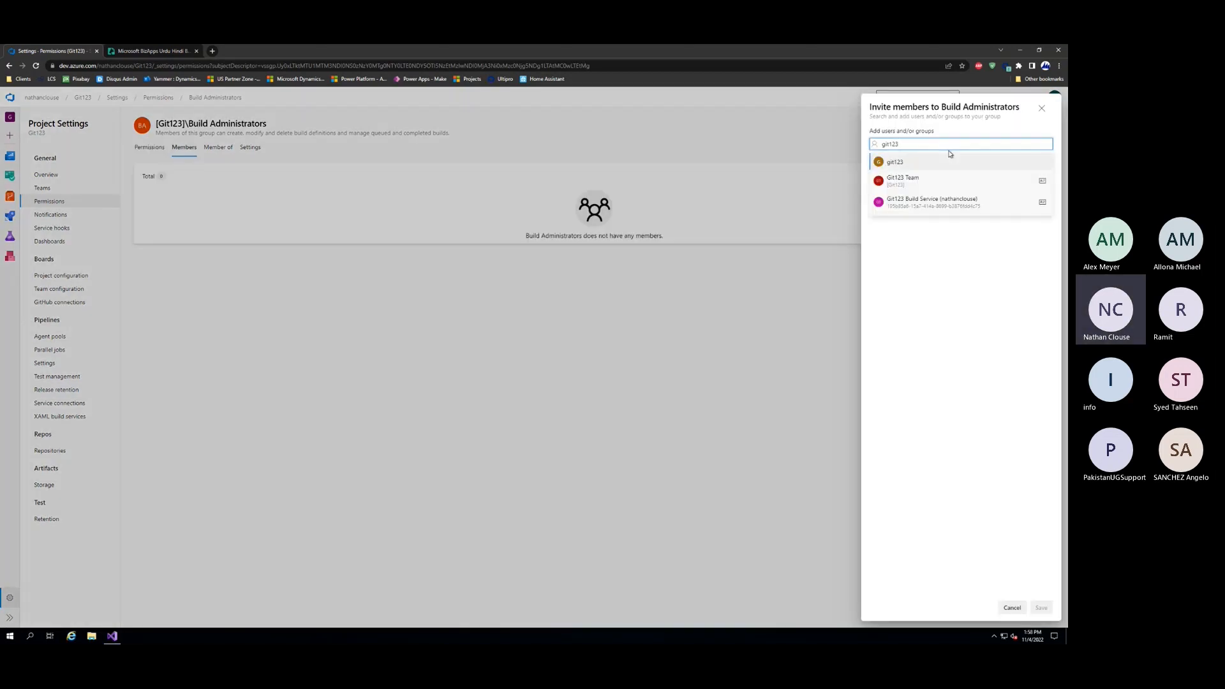
{"action": "left_click", "coordinate": [947, 203]}
{"action": "left_click", "coordinate": [1032, 607]}
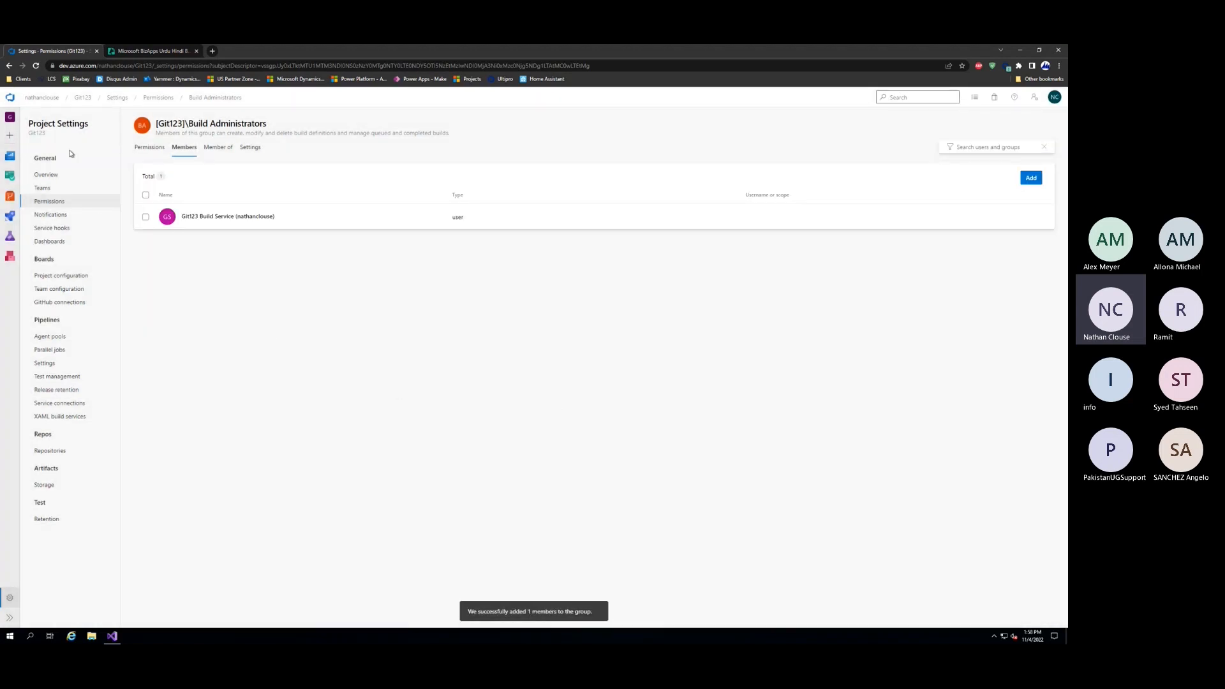
Initialize the main branch of the Git123 repository with a README and no .gitignore
{"action": "left_click", "coordinate": [83, 98]}
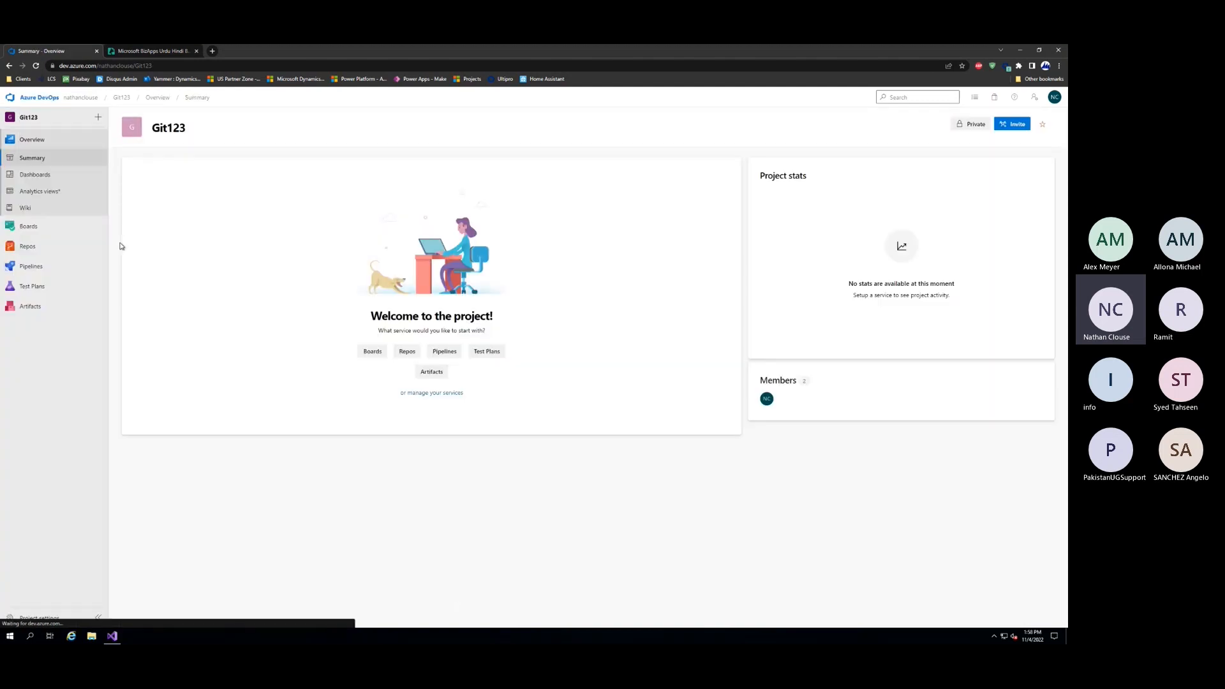
{"action": "left_click", "coordinate": [70, 247]}
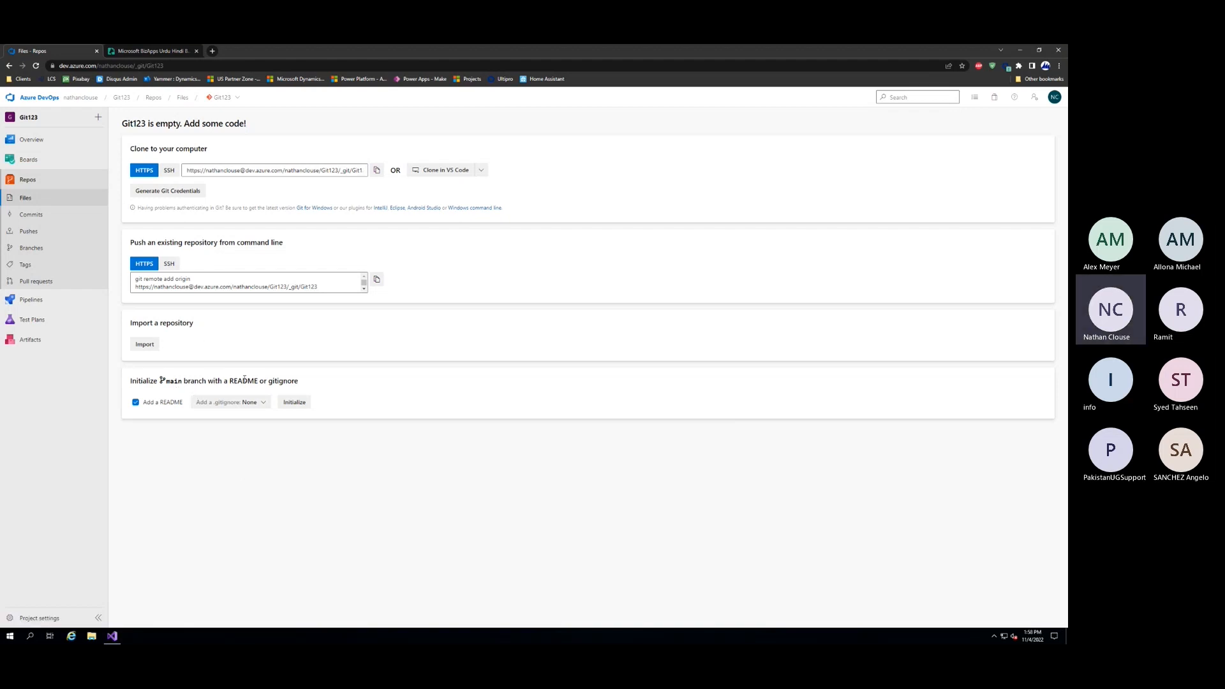
{"action": "left_click", "coordinate": [287, 404]}
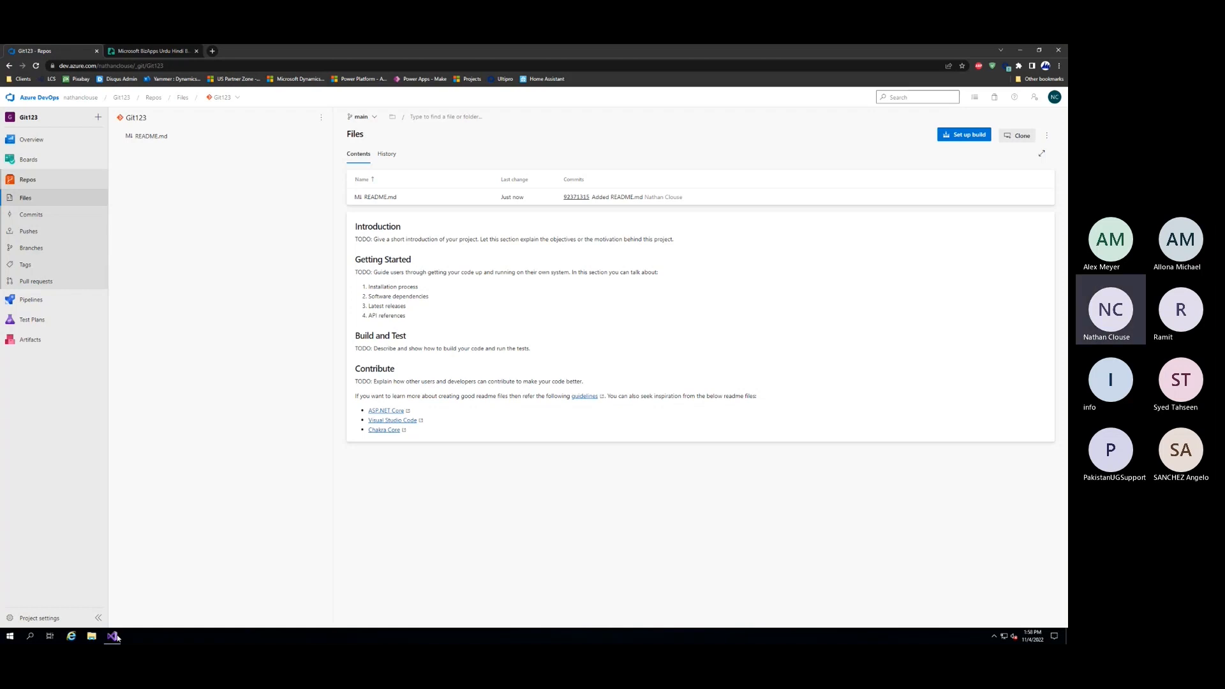
Switch to Visual Studio 2019, continue without code and dismiss the Team Explorer error notification
{"action": "left_click", "coordinate": [168, 638]}
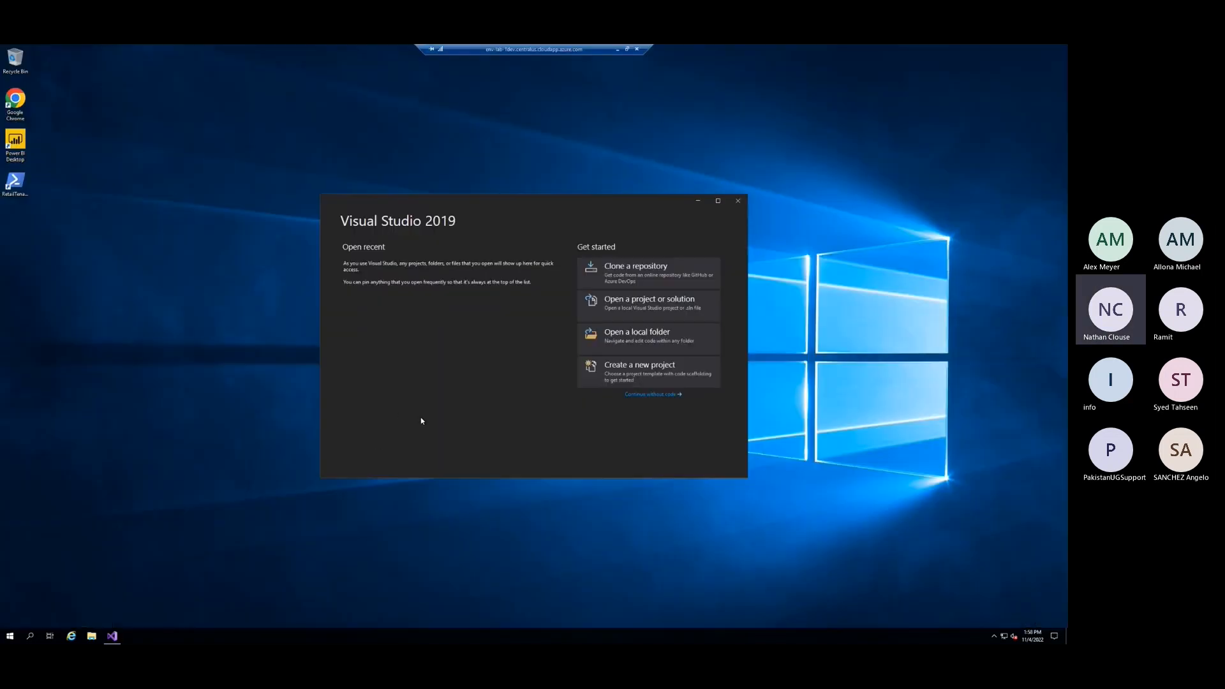
{"action": "left_click", "coordinate": [641, 395]}
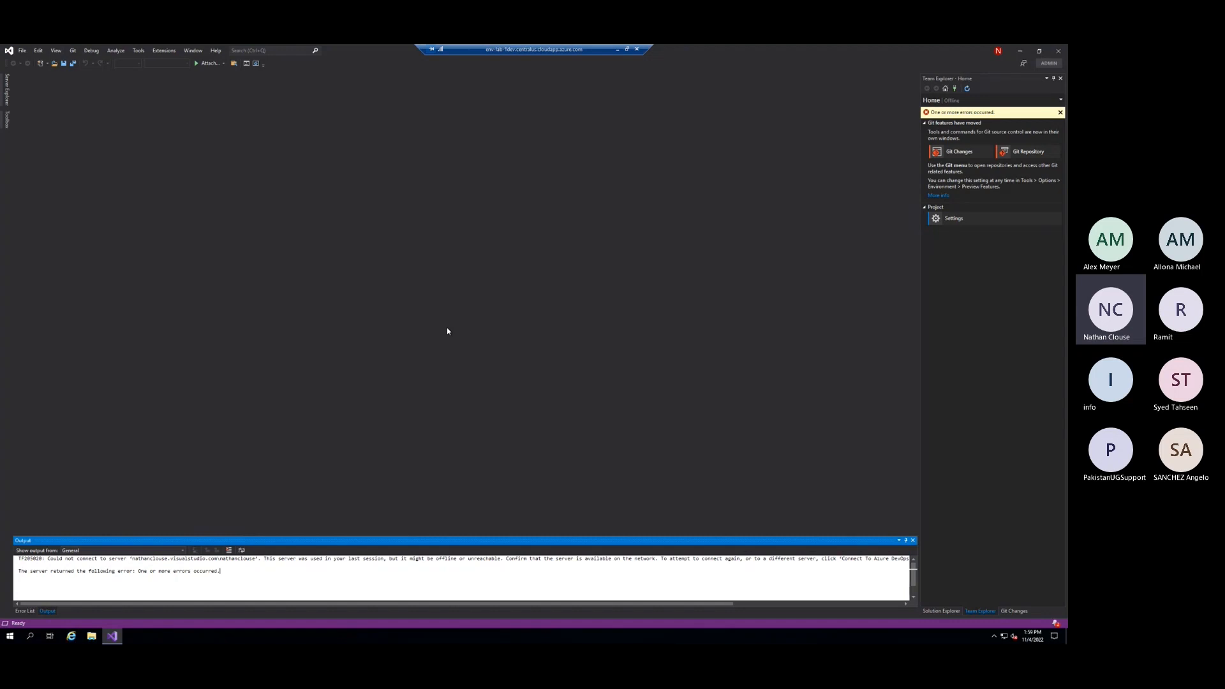
{"action": "left_click", "coordinate": [1060, 113]}
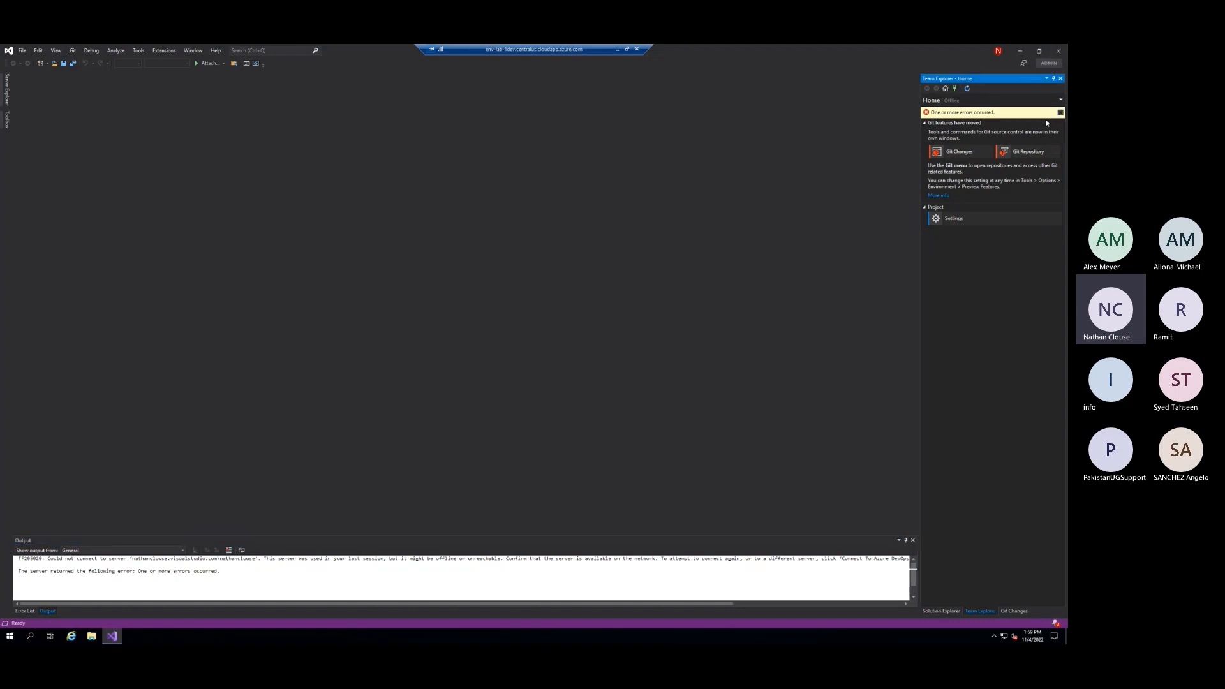
{"action": "left_click", "coordinate": [25, 52]}
{"action": "mouse_move", "coordinate": [41, 68]}
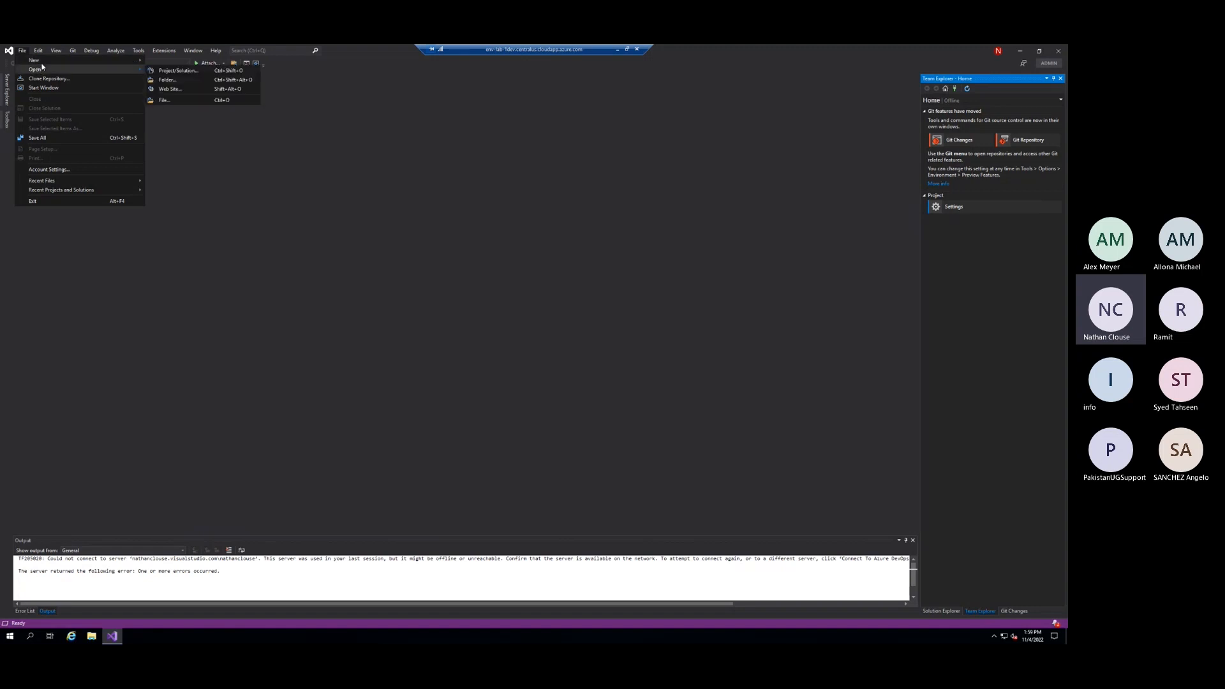
{"action": "left_click", "coordinate": [194, 81]}
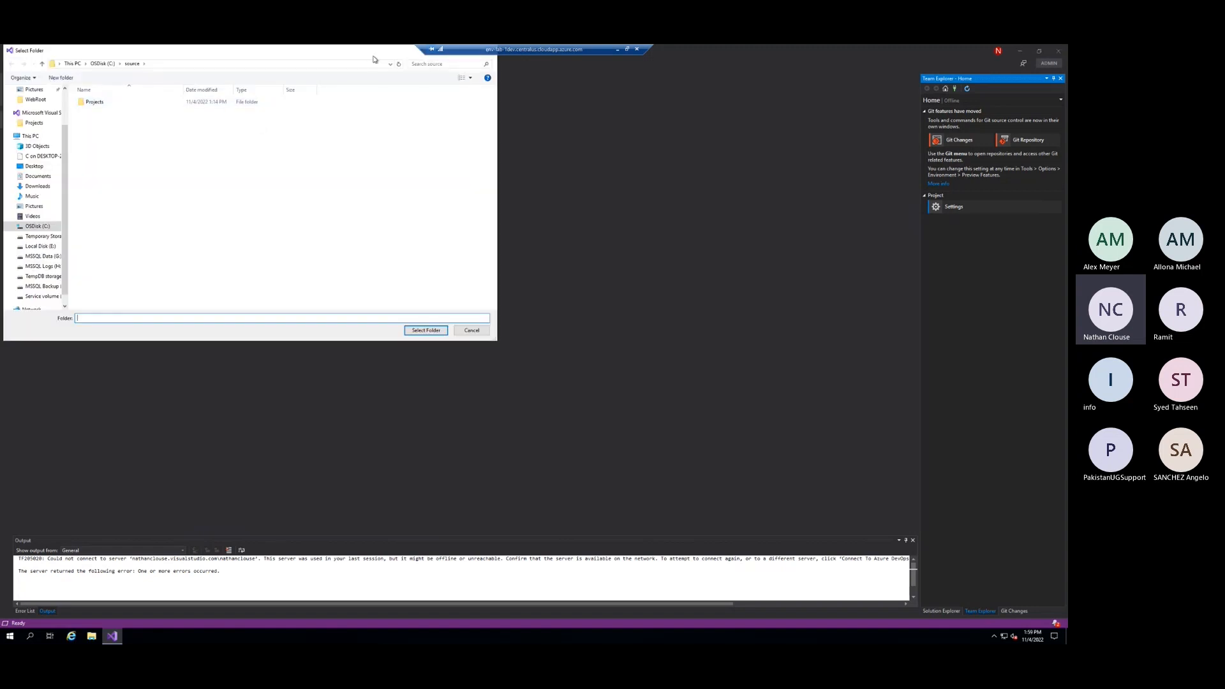
{"action": "left_click", "coordinate": [390, 64]}
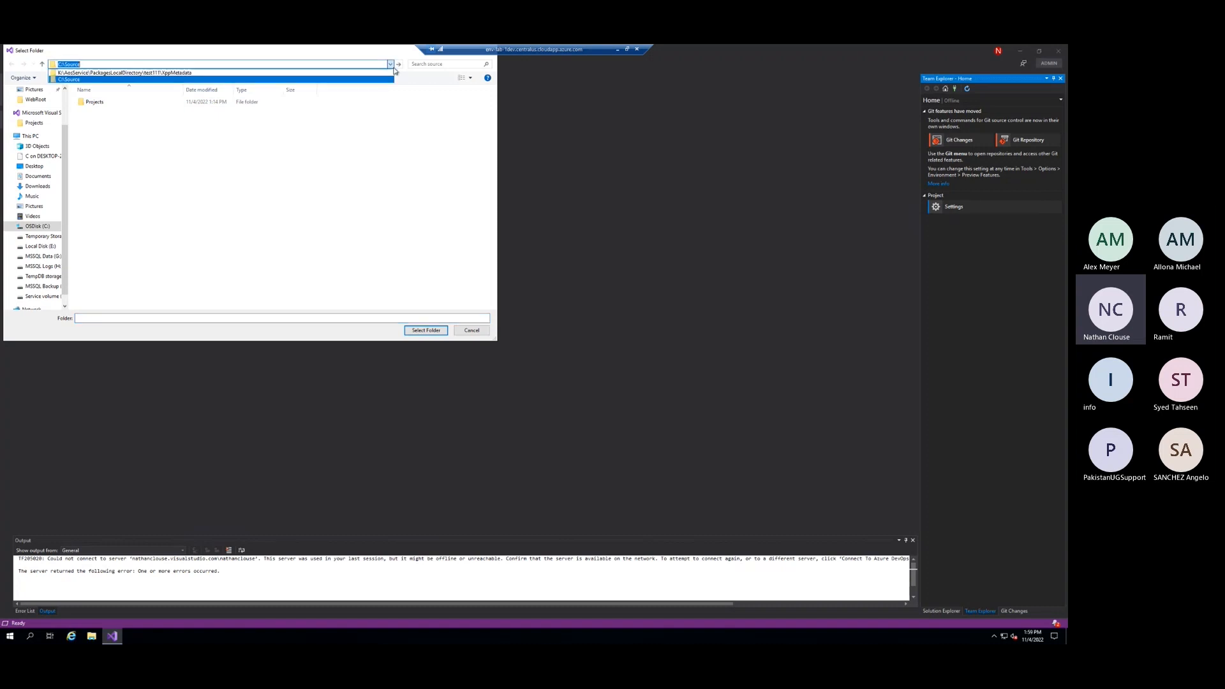
{"action": "left_click", "coordinate": [313, 204]}
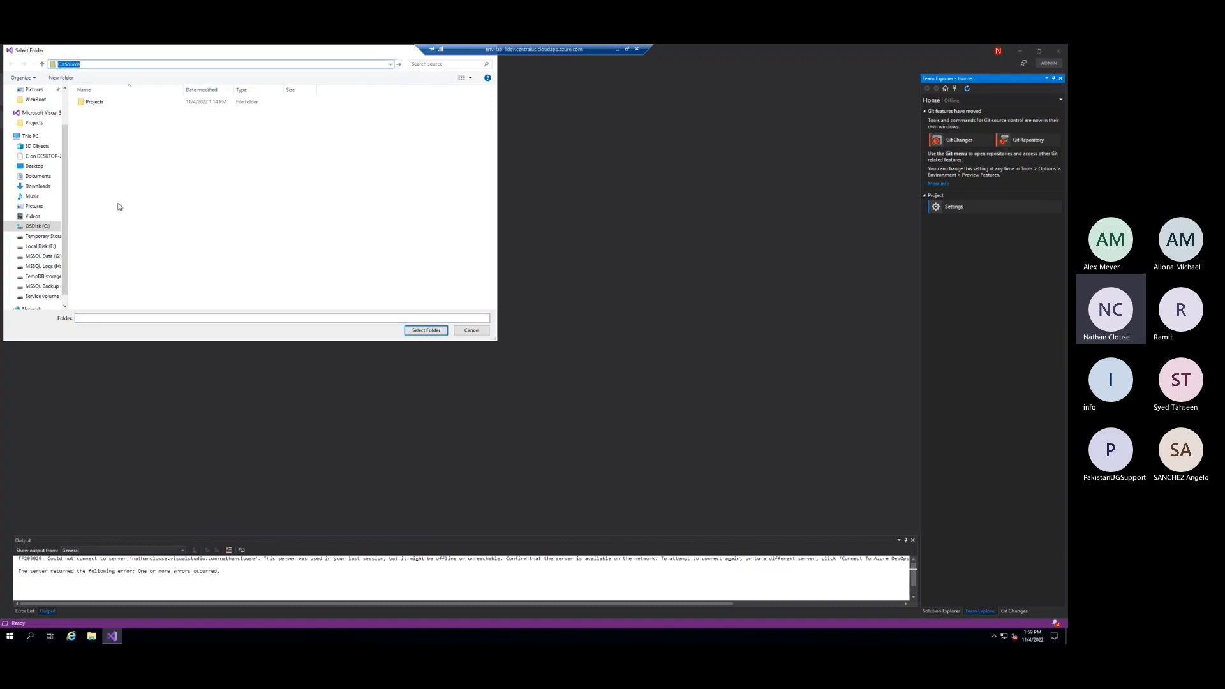
{"action": "left_click", "coordinate": [42, 296]}
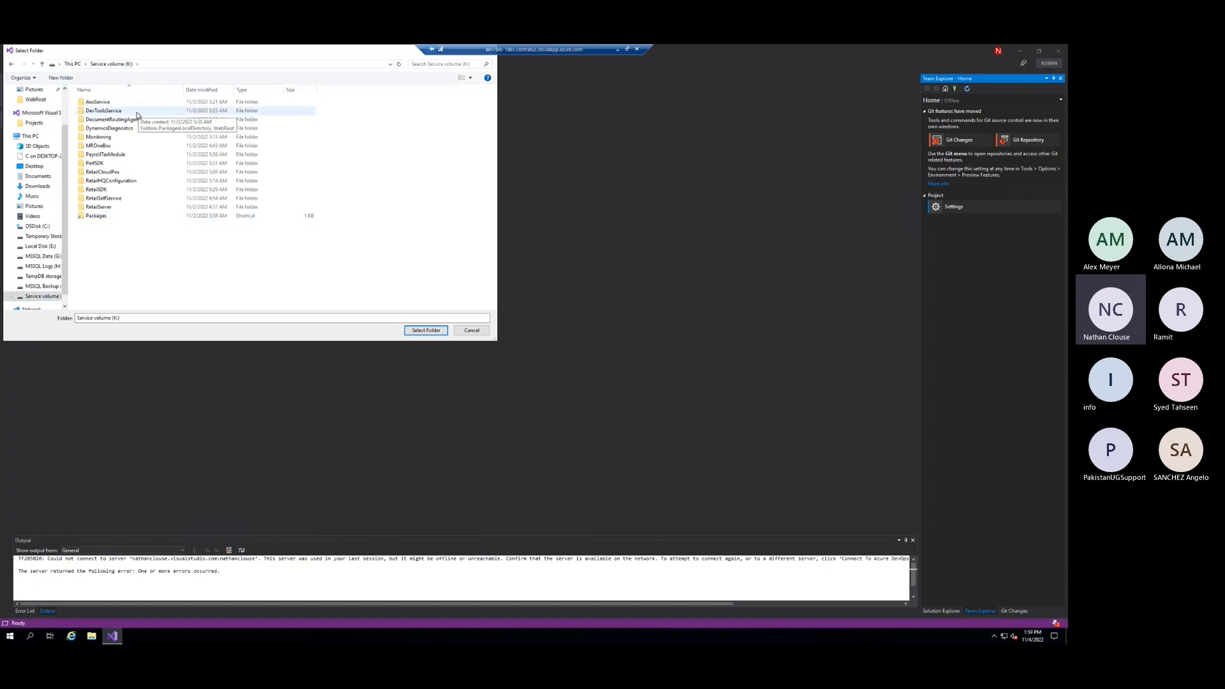
{"action": "double_click", "coordinate": [113, 104]}
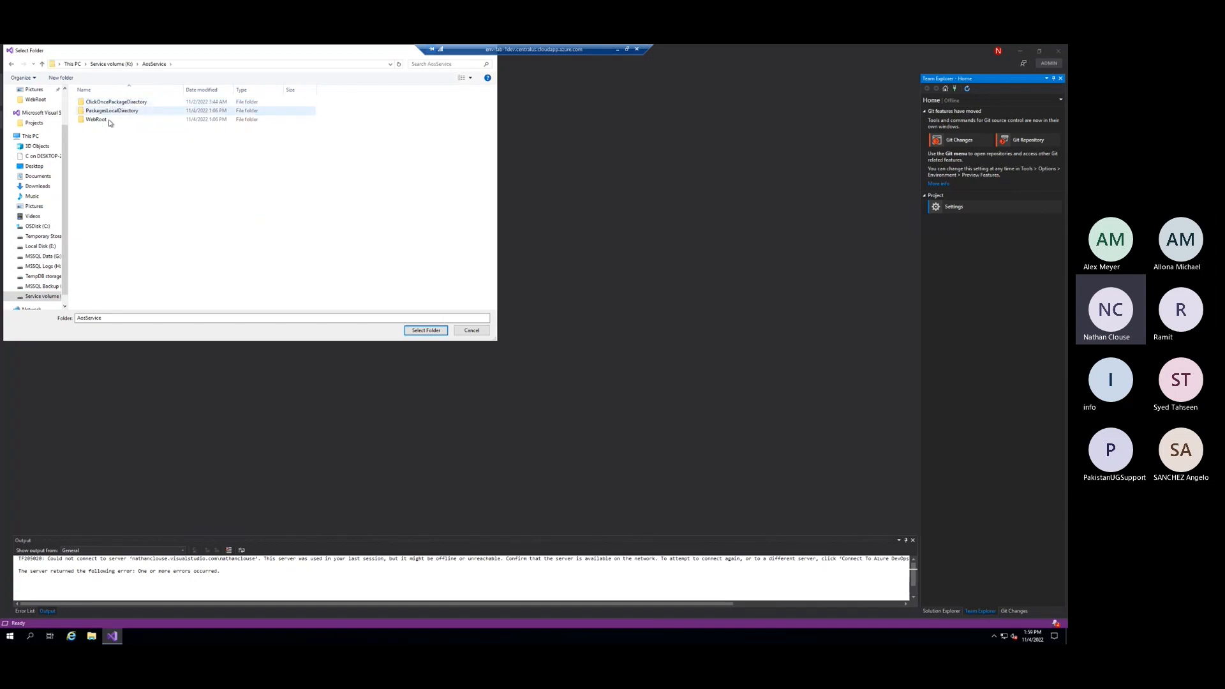
{"action": "double_click", "coordinate": [113, 120]}
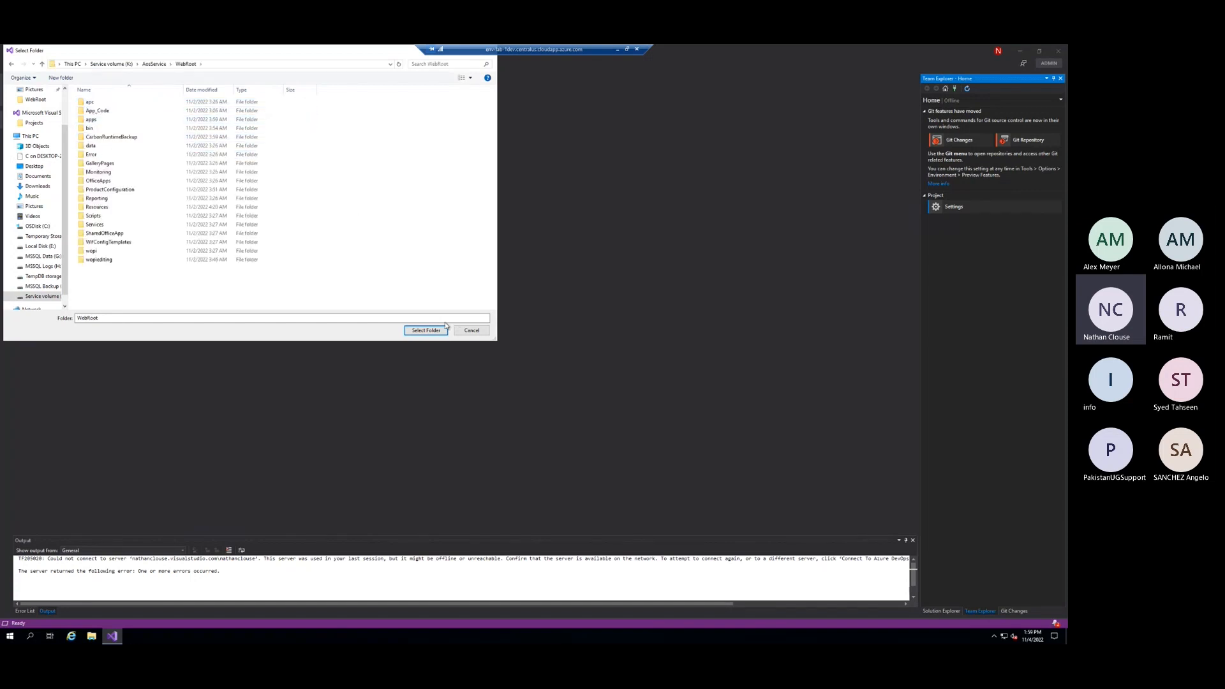
{"action": "left_click", "coordinate": [471, 331]}
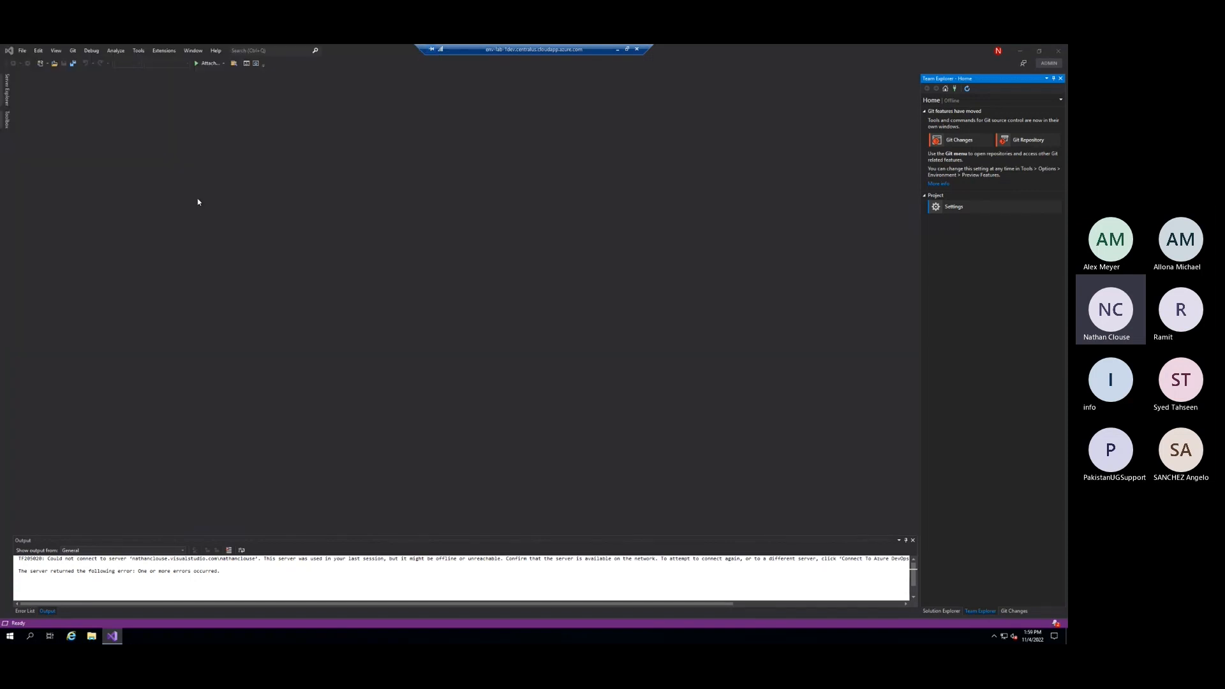
Open the web.config file from the AosService\WebRoot folder on the Service volume
{"action": "left_click", "coordinate": [23, 50]}
{"action": "mouse_move", "coordinate": [33, 71]}
{"action": "left_click", "coordinate": [173, 101]}
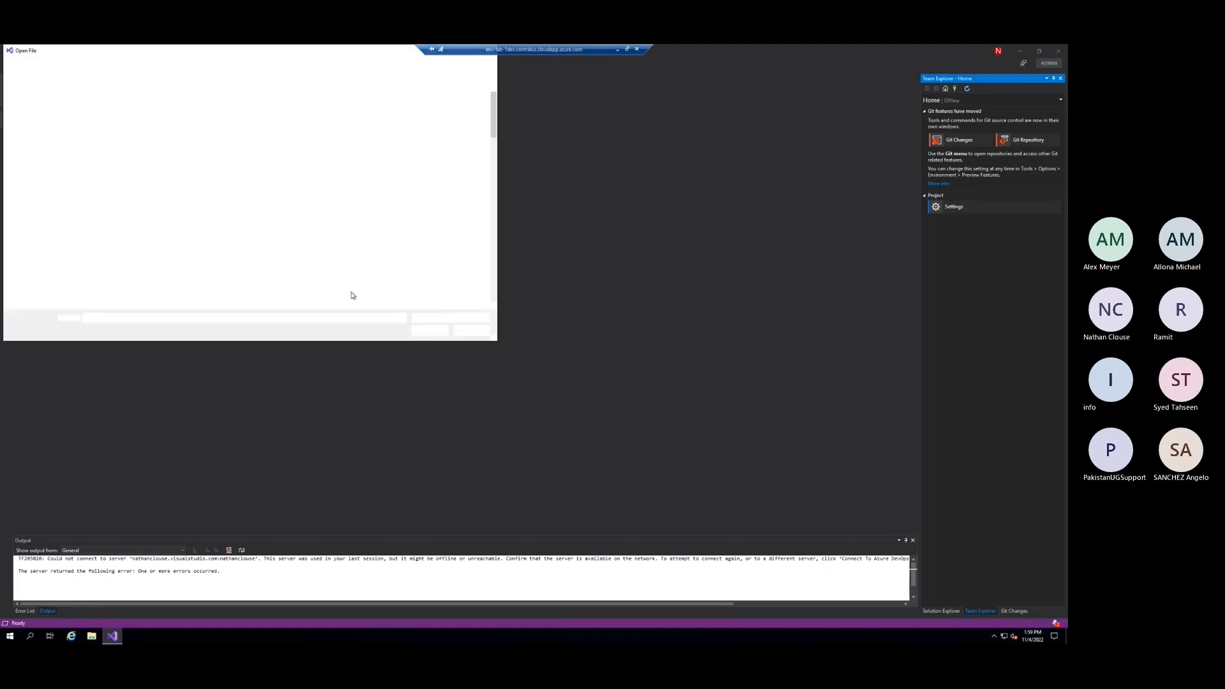
{"action": "type", "text": "web.config"}
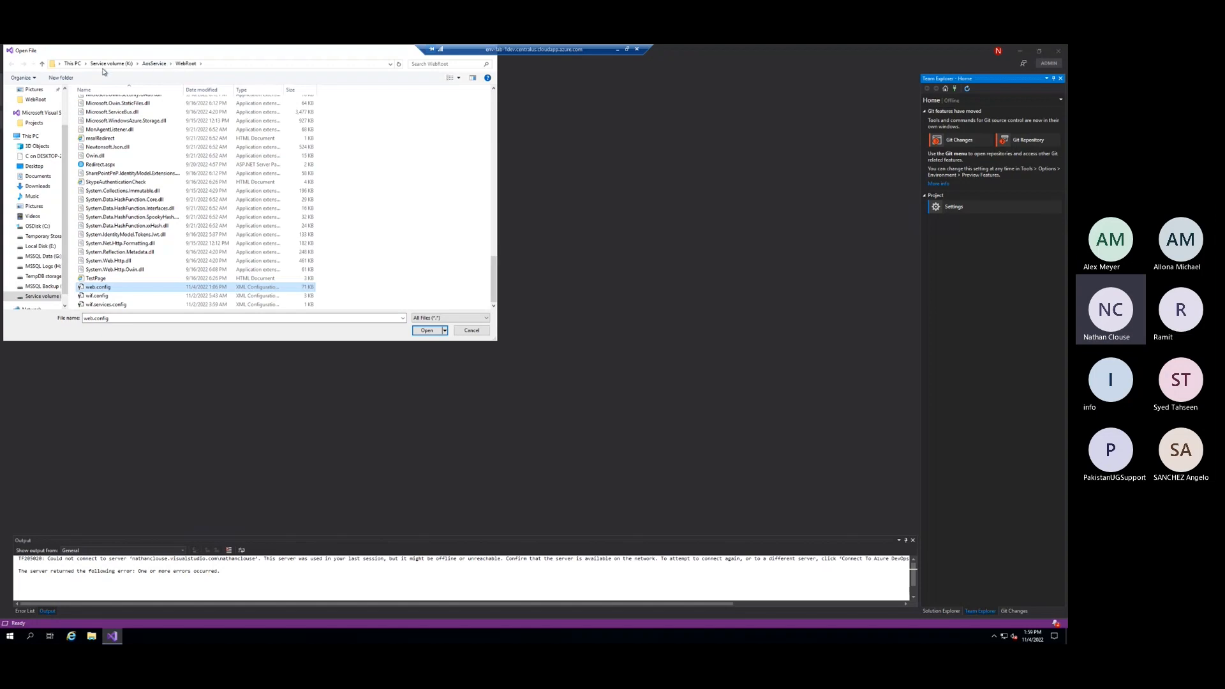
{"action": "left_click", "coordinate": [425, 330]}
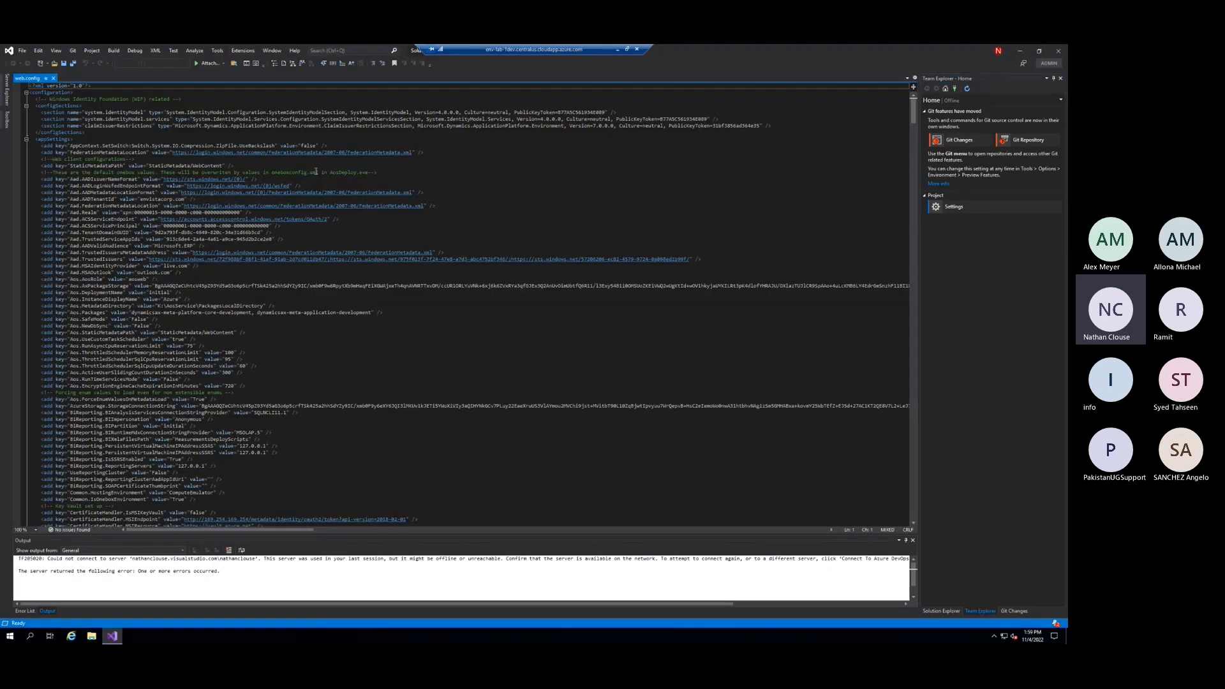
Search web.config for aos.metadata, set the Aos.MetadataDirectory value to C:\source and save the file
{"action": "key", "text": "ctrl+f"}
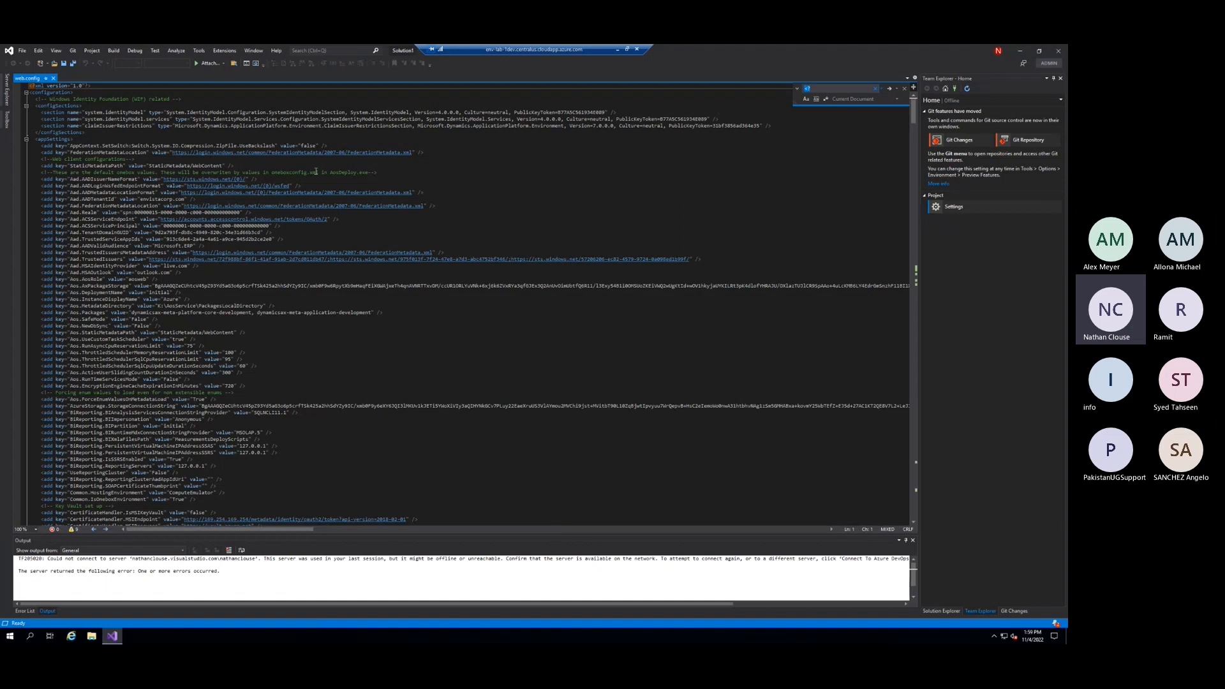
{"action": "type", "text": "aos.metadata"}
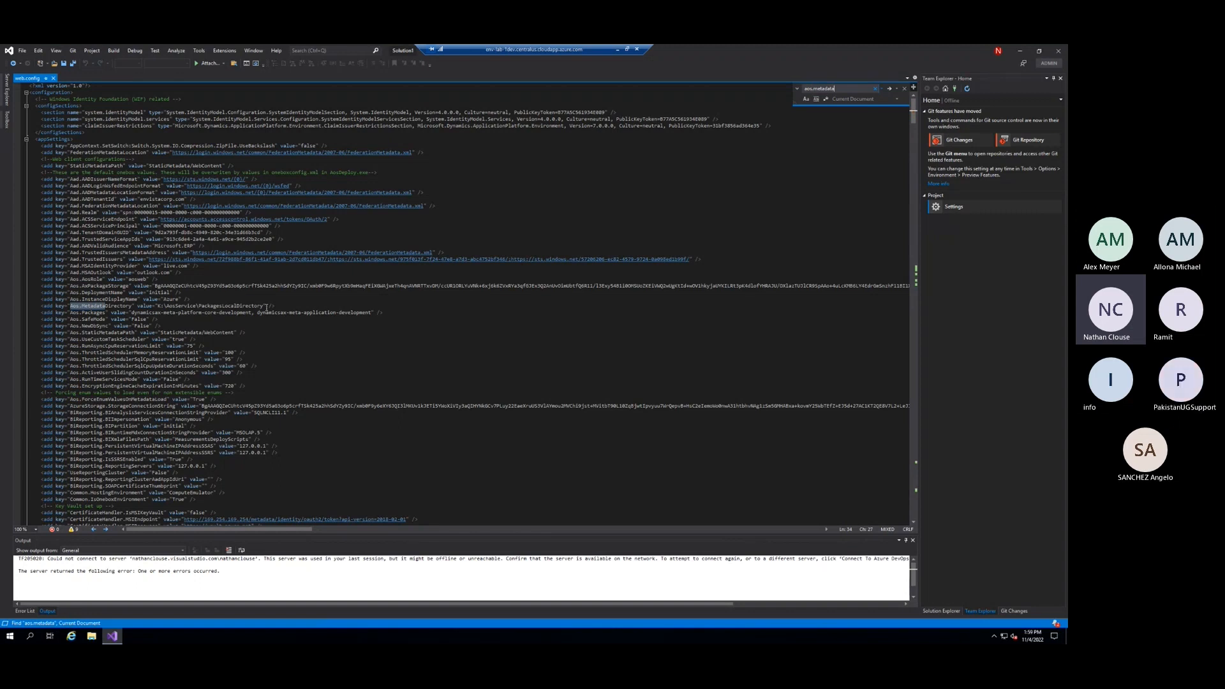
{"action": "left_click", "coordinate": [260, 306]}
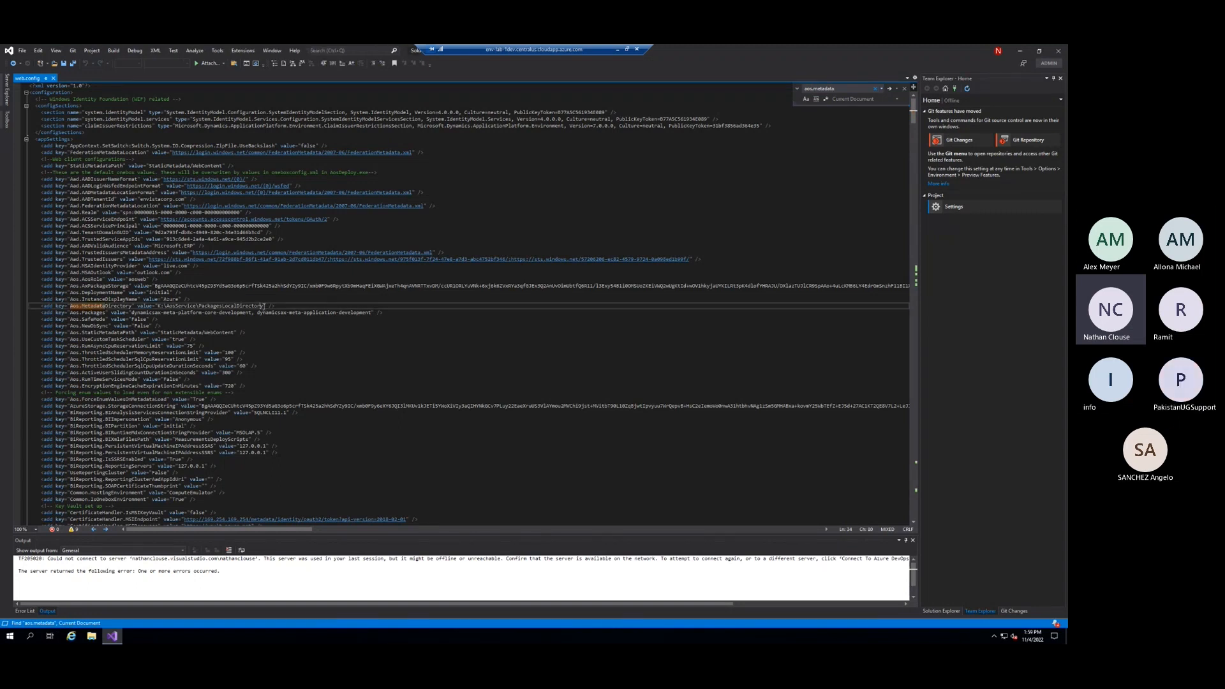
{"action": "left_click_drag", "start_coordinate": [264, 307], "coordinate": [158, 307]}
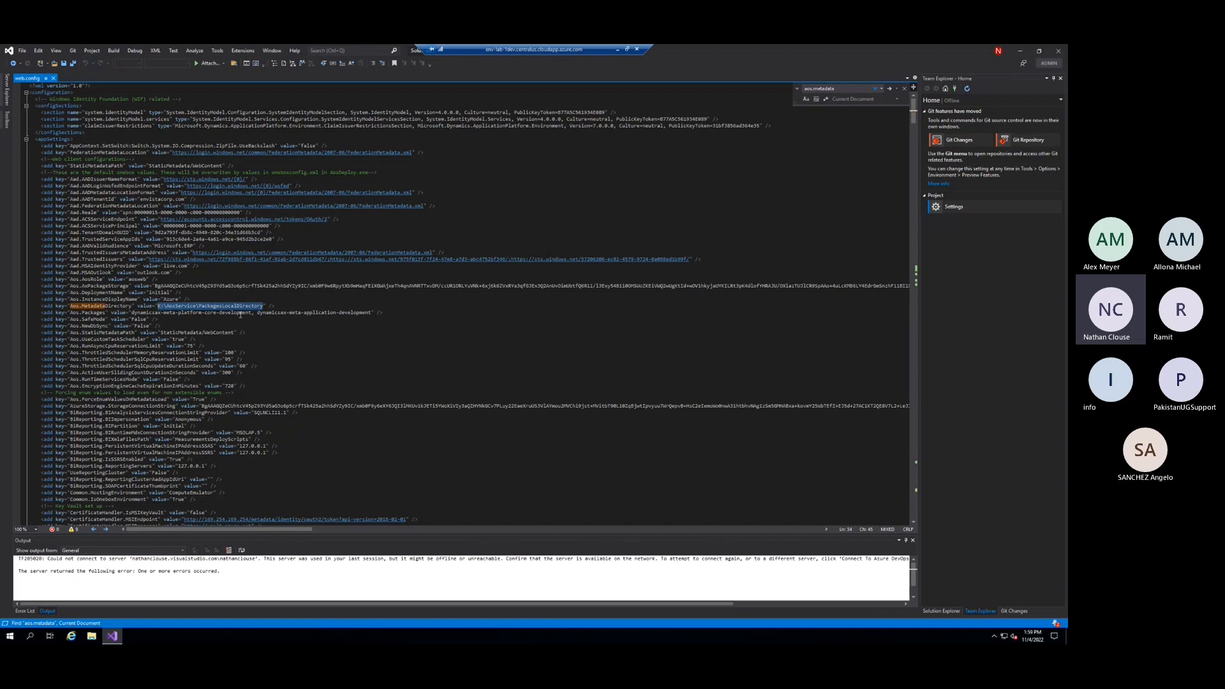
{"action": "type", "text": "C:\\source"}
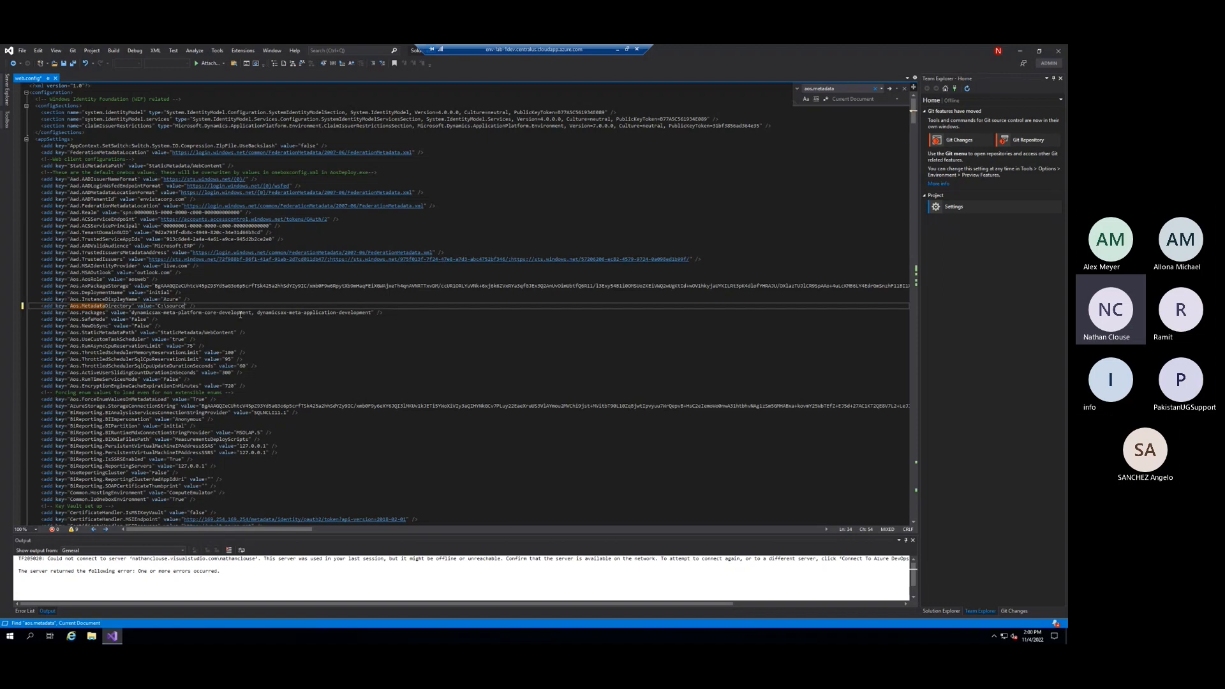
{"action": "key", "text": "ctrl+s"}
Restart Visual Studio 2019 and dismiss the Team Explorer error notification
{"action": "left_click", "coordinate": [1060, 52]}
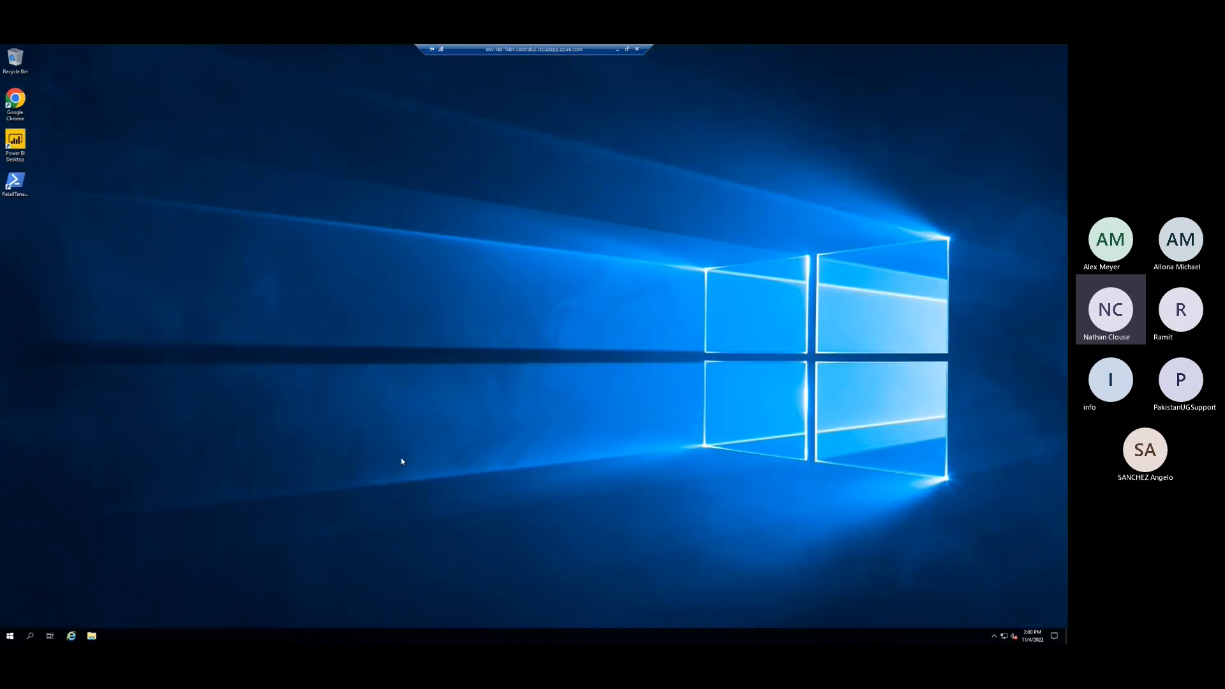
{"action": "left_click", "coordinate": [11, 636]}
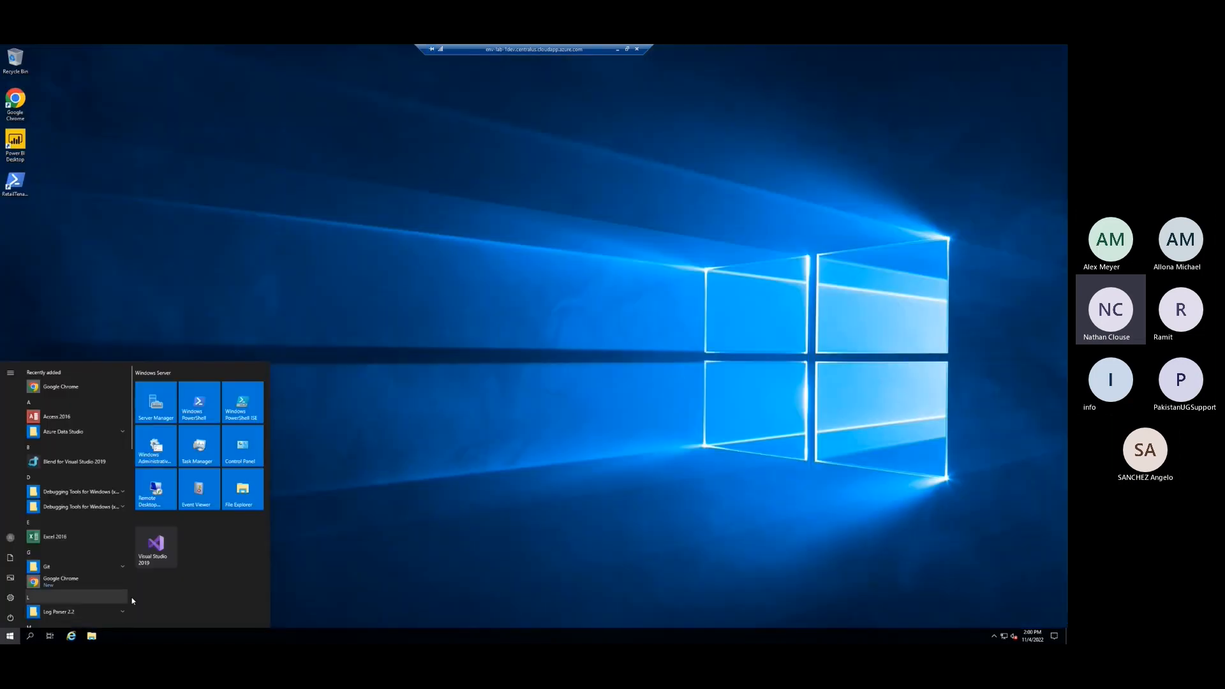
{"action": "left_click", "coordinate": [156, 547]}
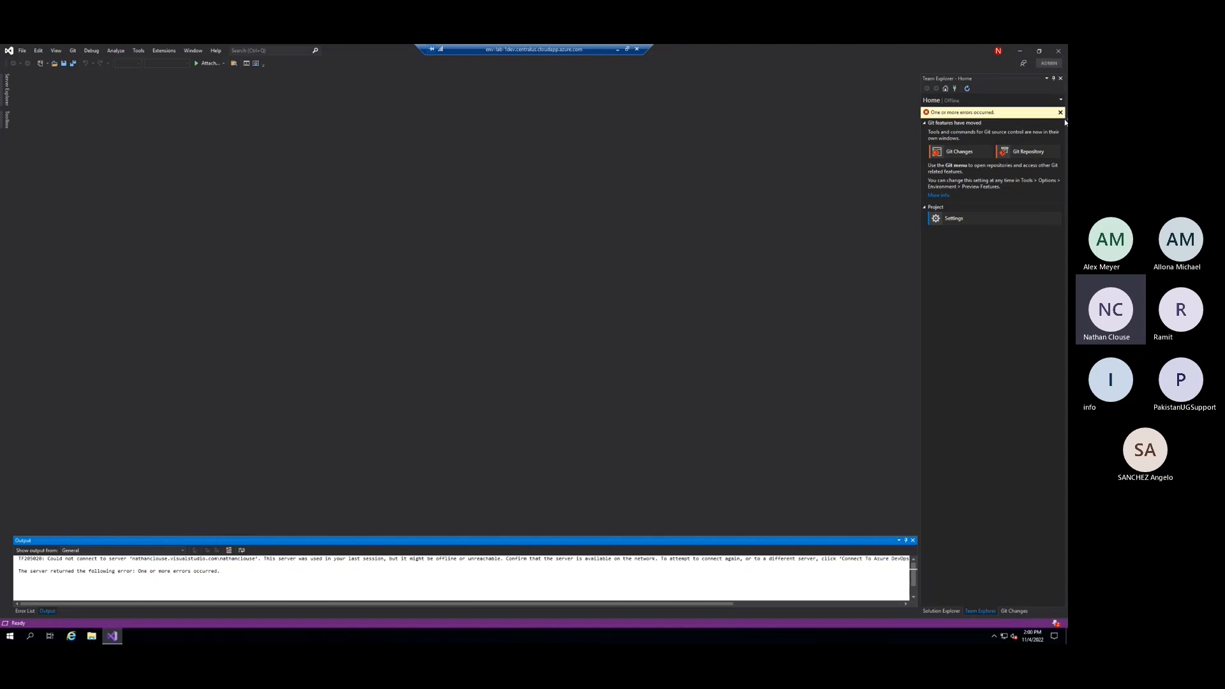
{"action": "left_click", "coordinate": [1060, 113]}
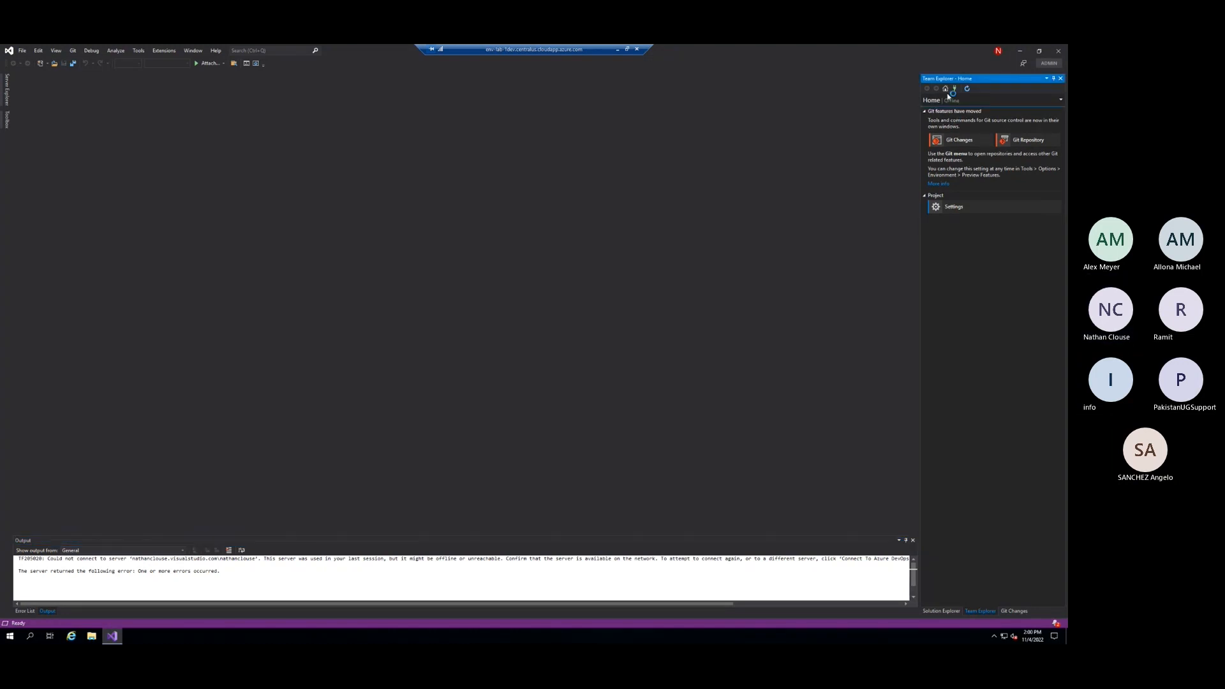
Start connecting to a project from Team Explorer and select the Git123 repository in the visualstudio.com organization
{"action": "left_click", "coordinate": [954, 89]}
{"action": "left_click", "coordinate": [947, 112]}
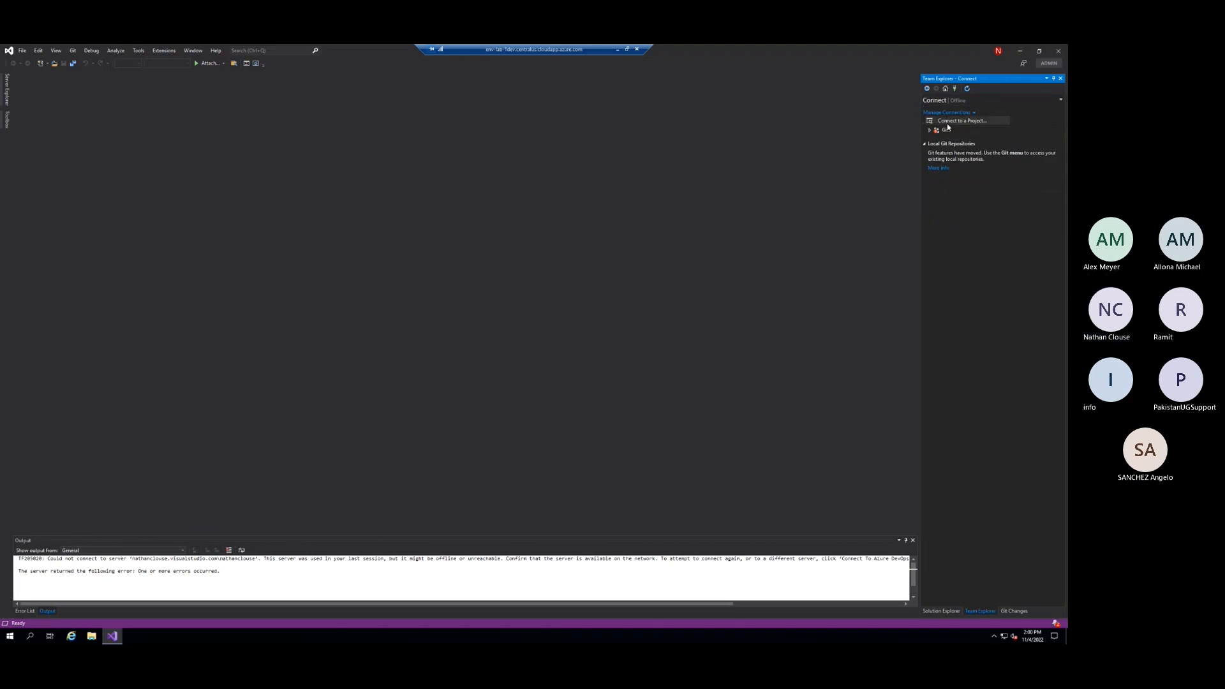
{"action": "left_click", "coordinate": [954, 122]}
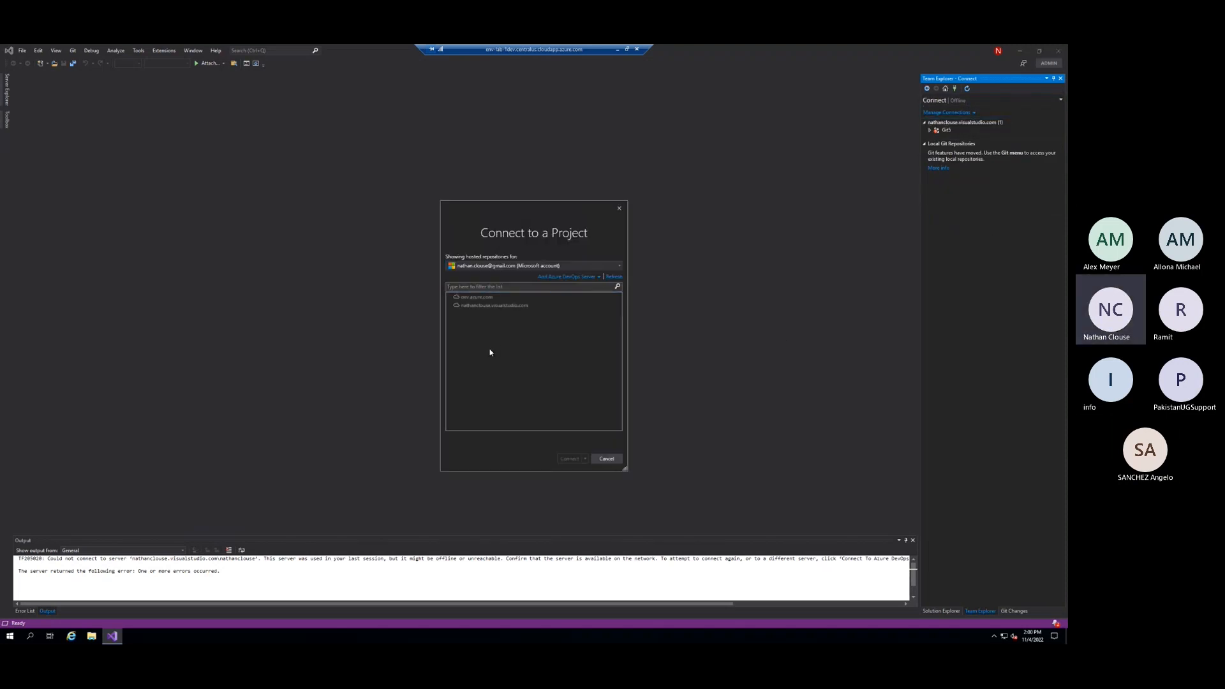
{"action": "left_click", "coordinate": [451, 307]}
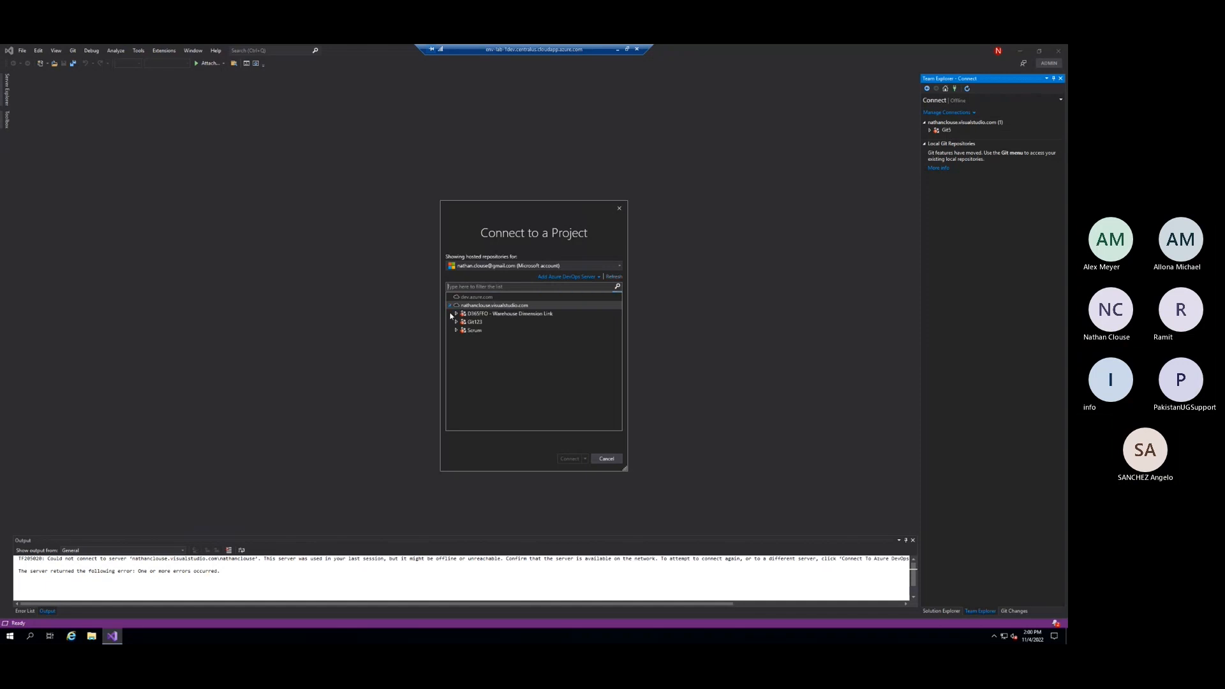
{"action": "left_click", "coordinate": [455, 322]}
{"action": "left_click", "coordinate": [480, 330]}
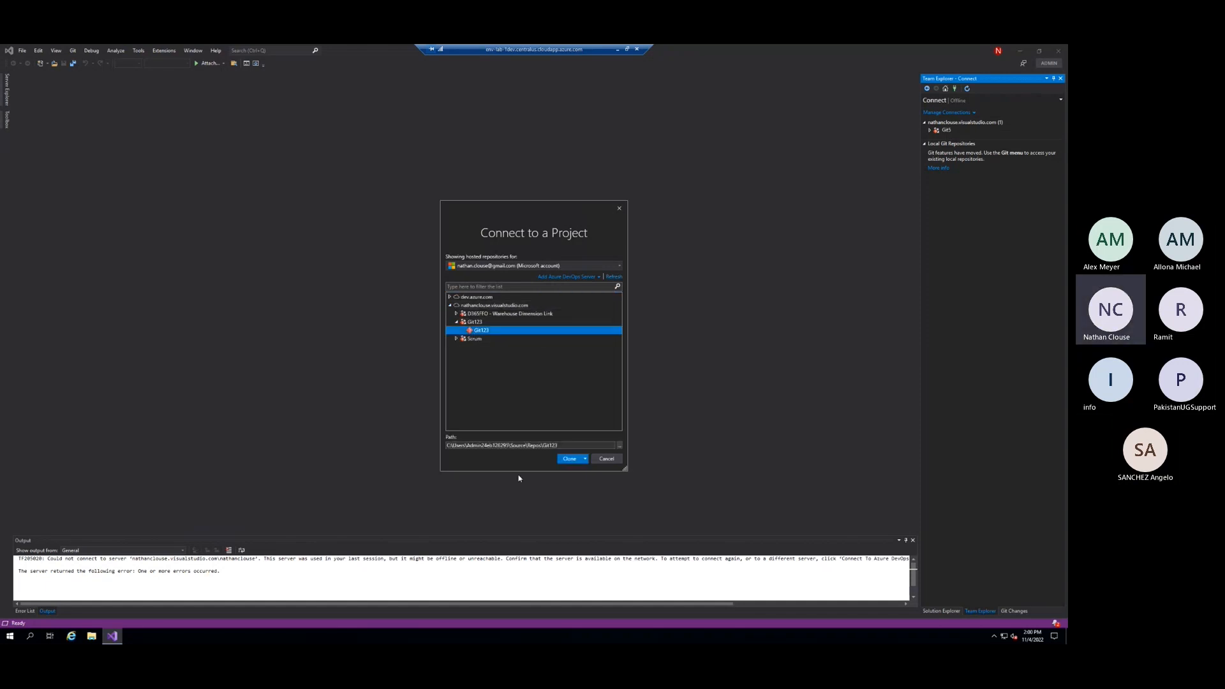
Set the local clone path to c:\source and try to clone the Git123 repository
{"action": "left_click", "coordinate": [555, 445]}
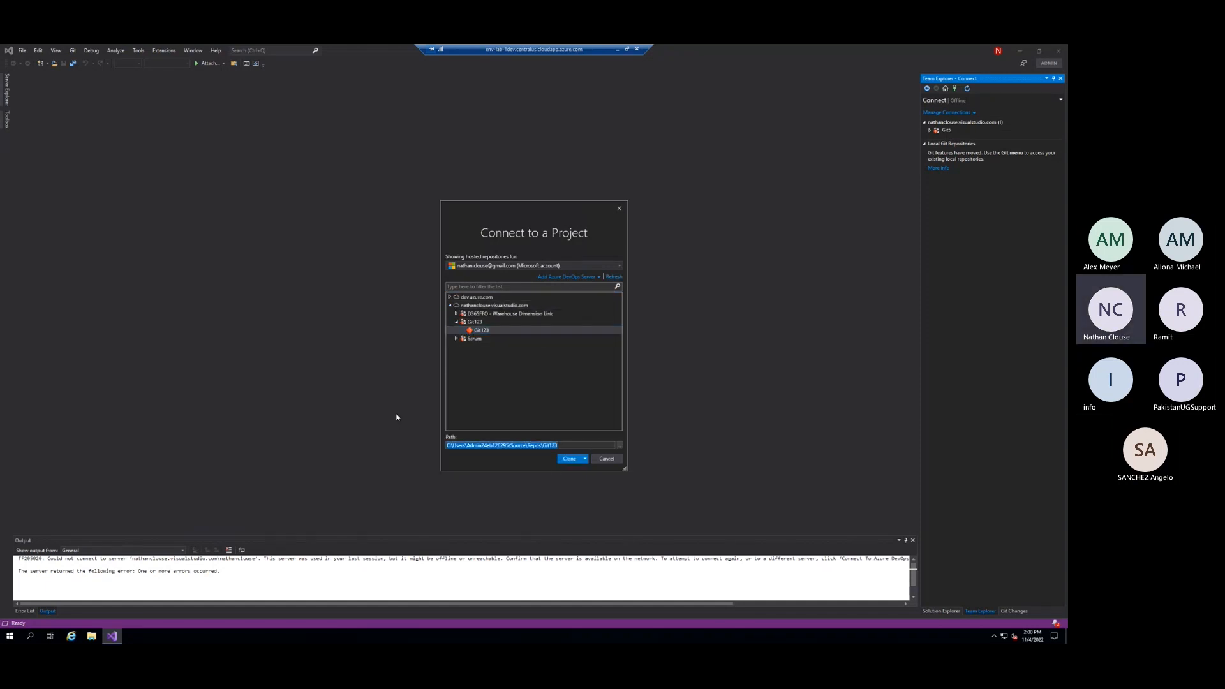
{"action": "type", "text": "c:\\source"}
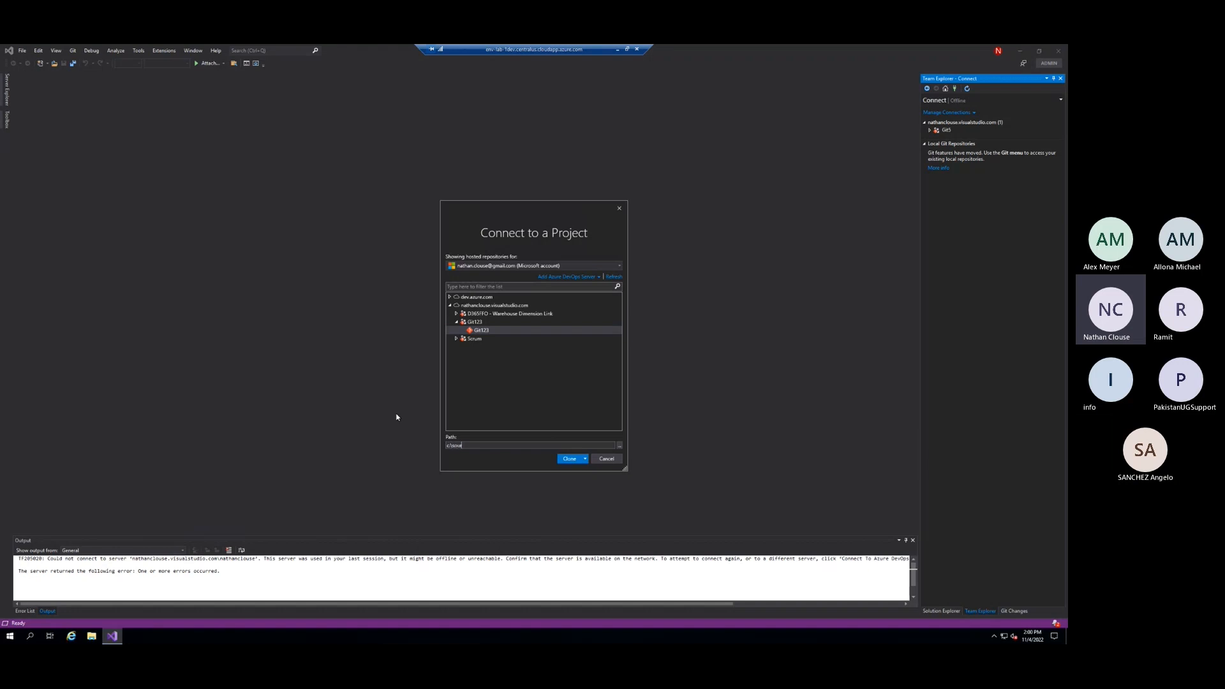
{"action": "left_click", "coordinate": [566, 462]}
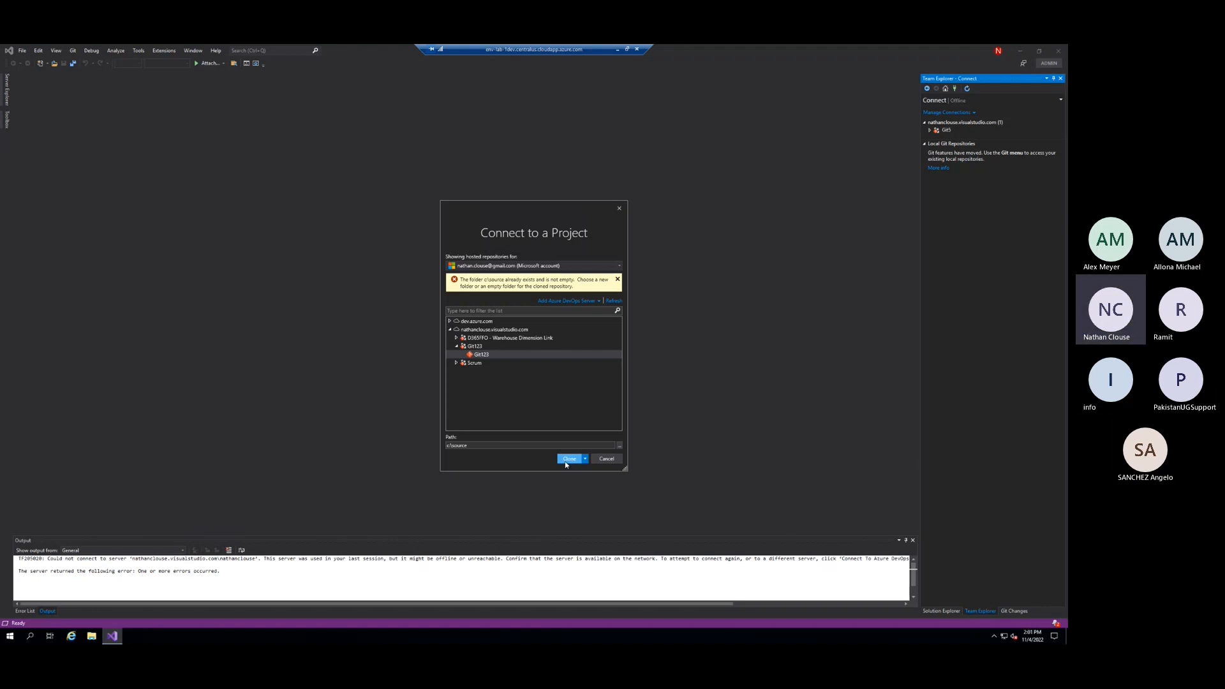
Switch to File Explorer, check the contents of C:\source and delete the source folder with administrator permission
{"action": "left_click", "coordinate": [91, 637]}
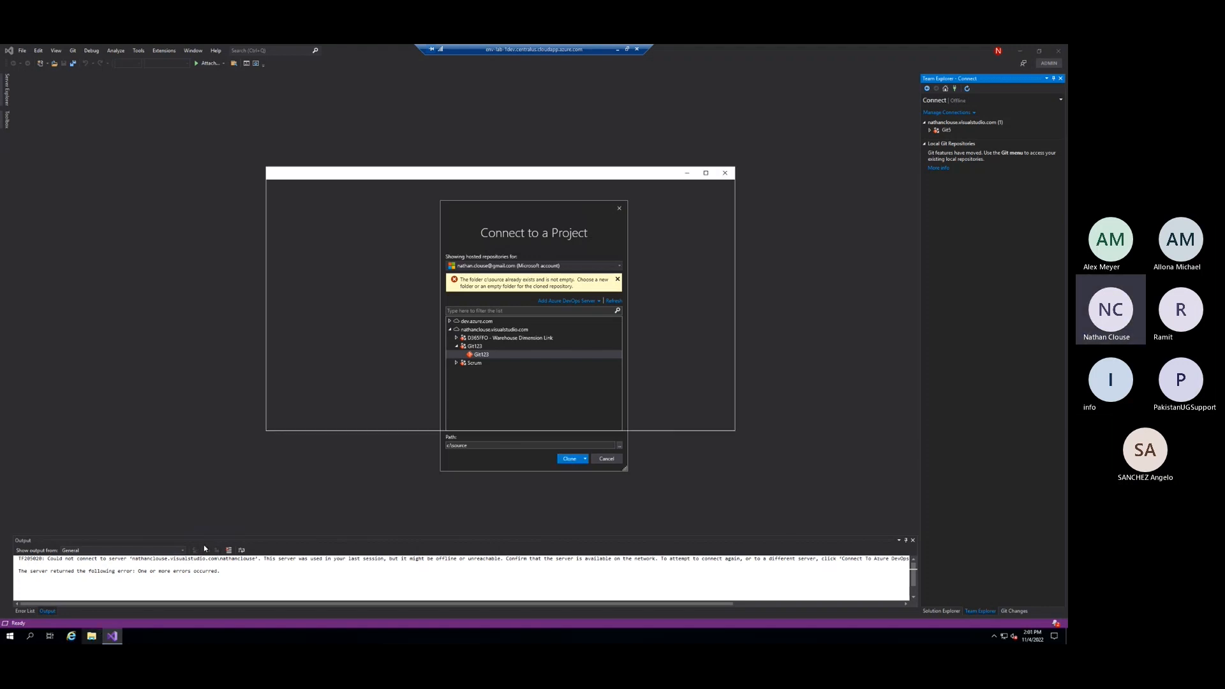
{"action": "left_click", "coordinate": [293, 280]}
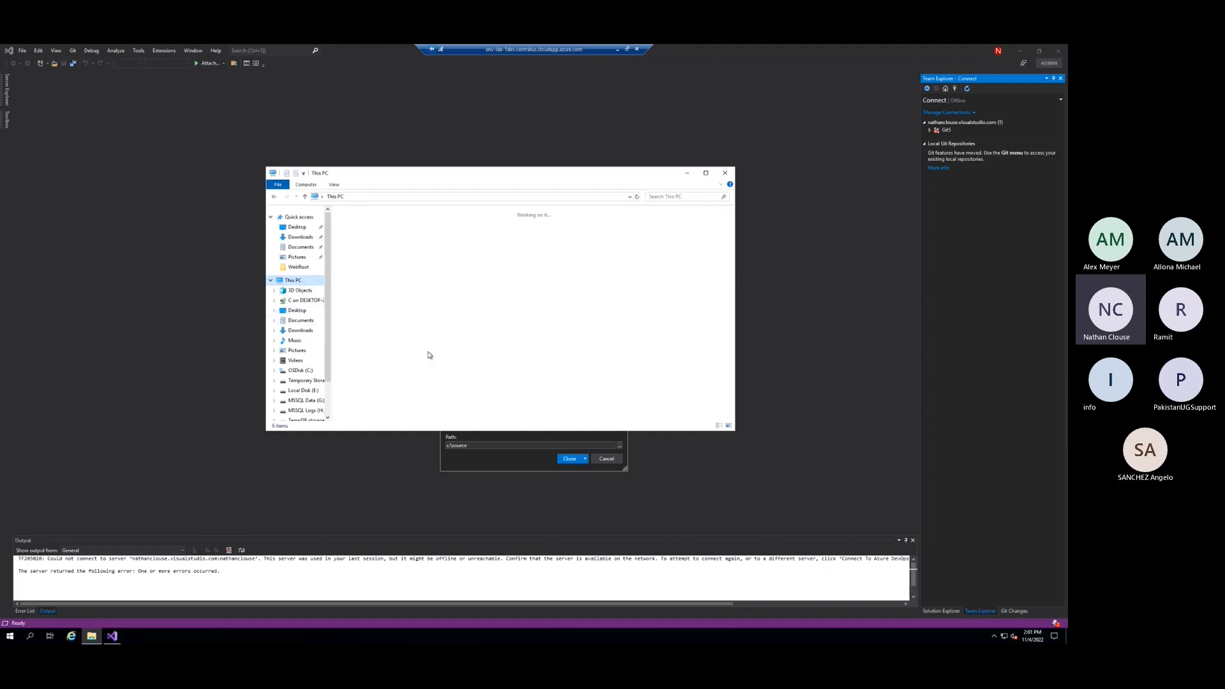
{"action": "double_click", "coordinate": [480, 314]}
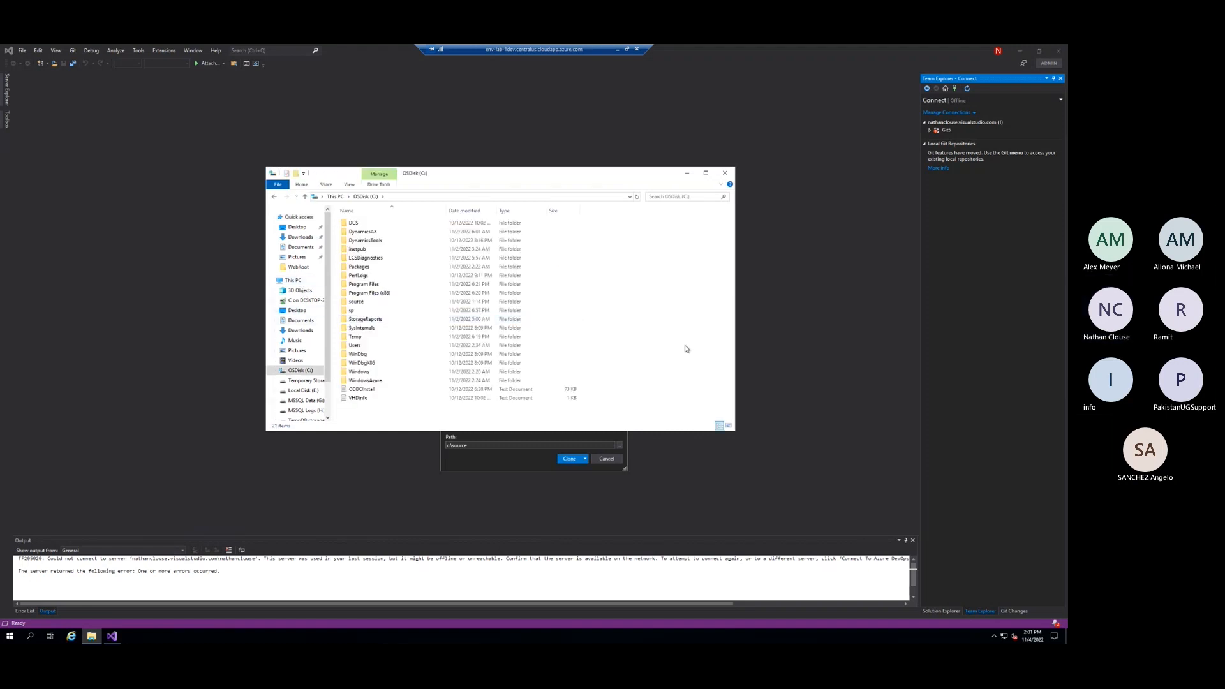
{"action": "key", "text": "s"}
{"action": "key", "text": "Return"}
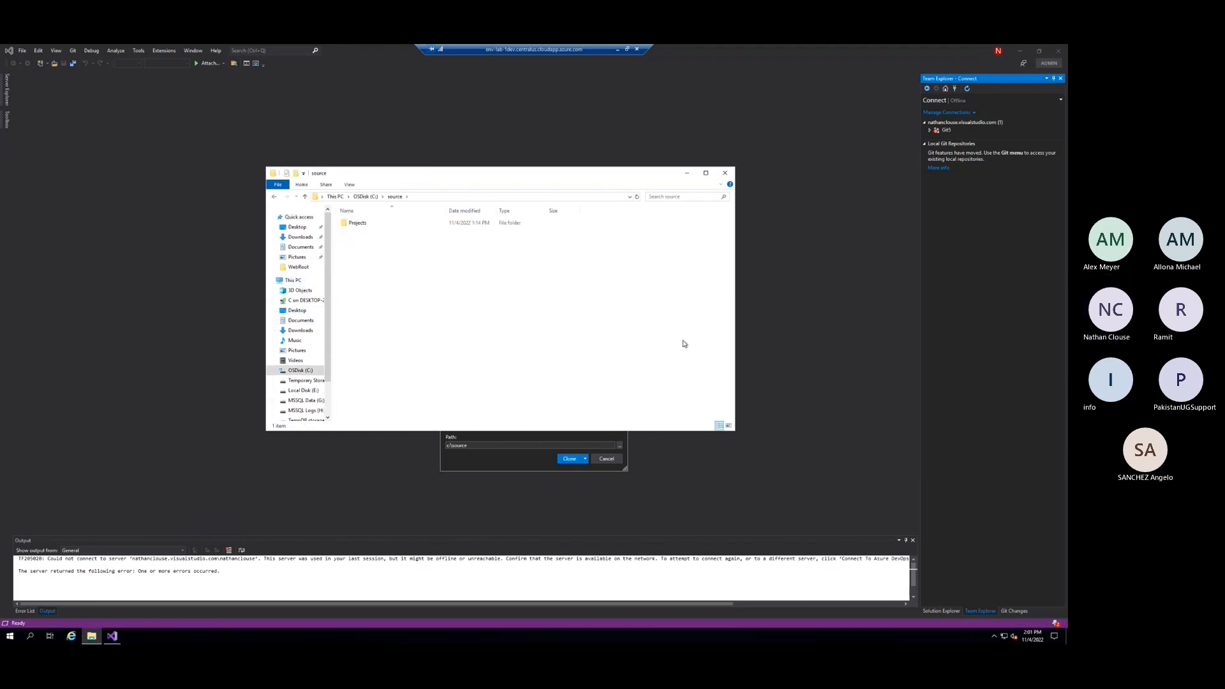
{"action": "key", "text": "BackSpace"}
{"action": "key", "text": "Delete"}
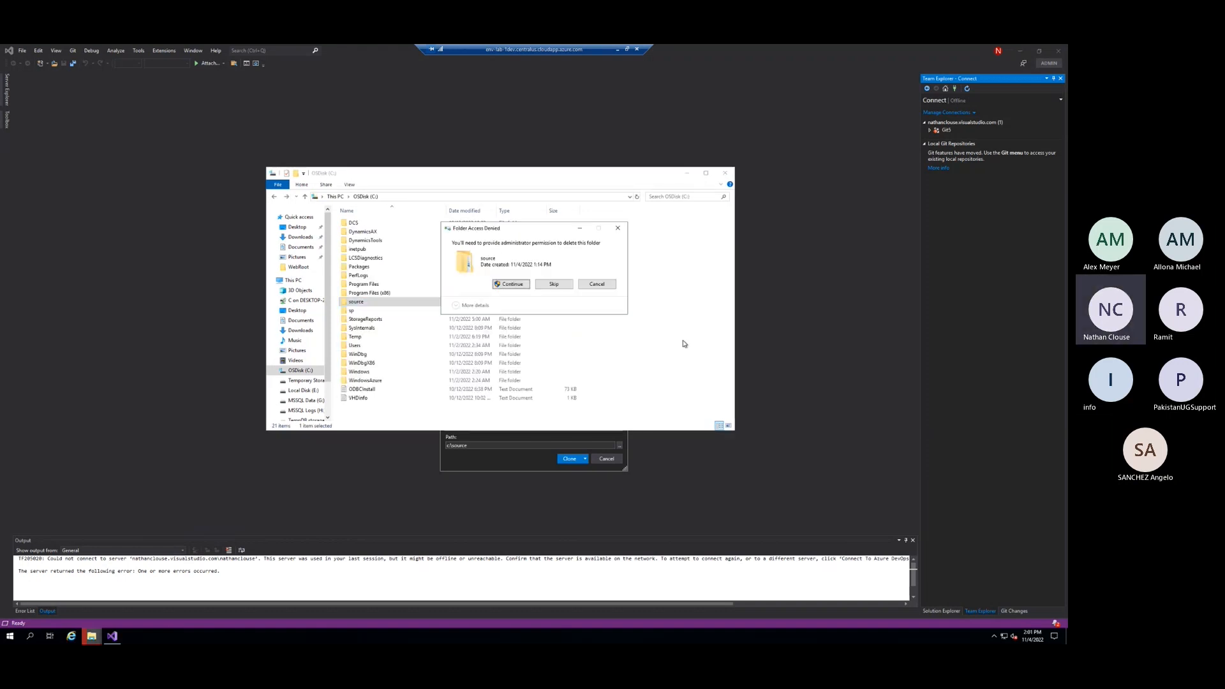
{"action": "left_click", "coordinate": [511, 284]}
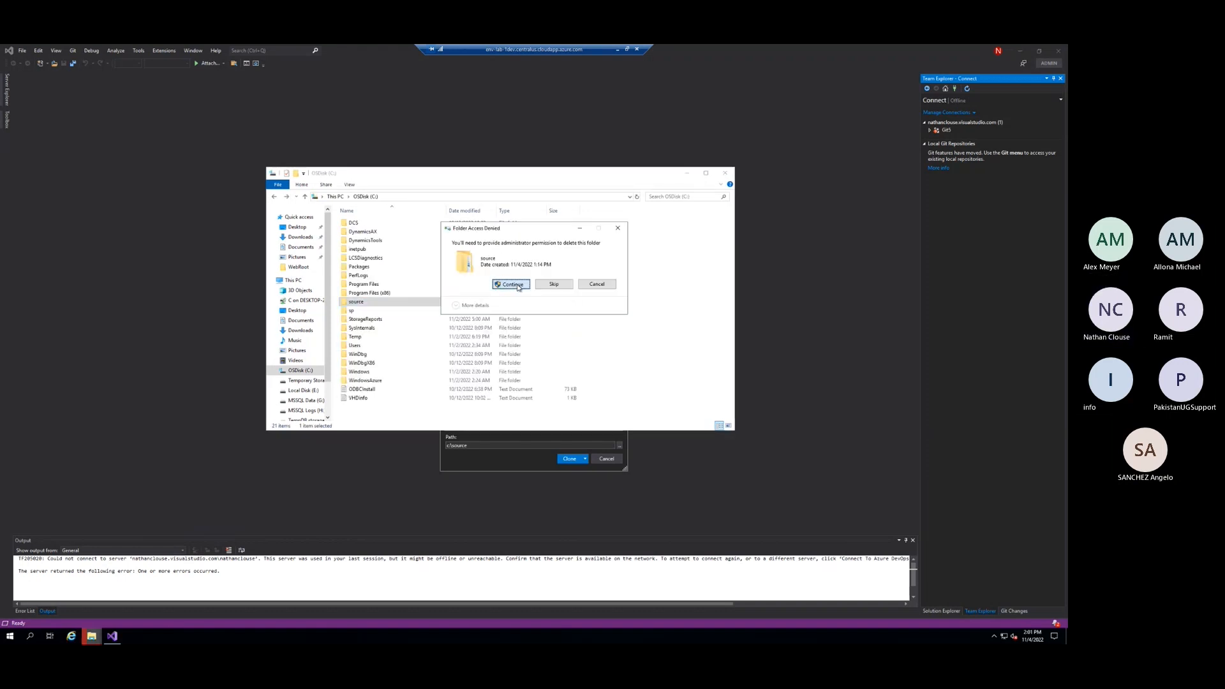
Return to Visual Studio's Connect to a Project dialog and clone the Git123 repository into c:\source
{"action": "left_click", "coordinate": [503, 468]}
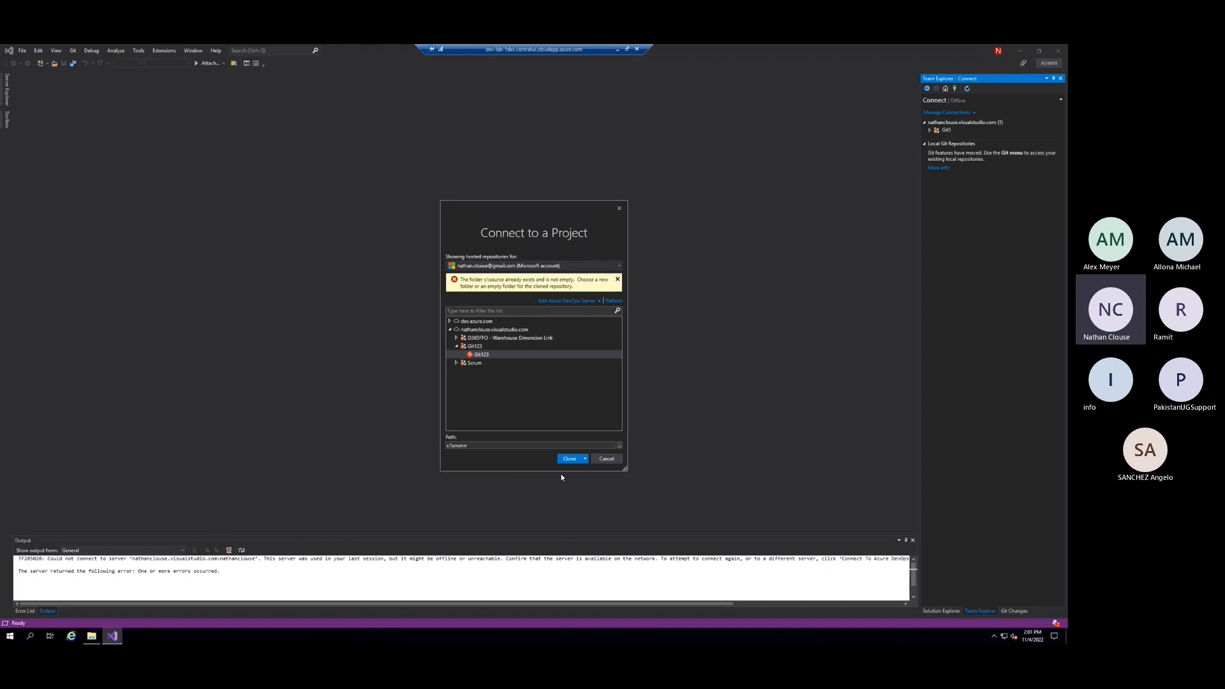
{"action": "left_click", "coordinate": [576, 461]}
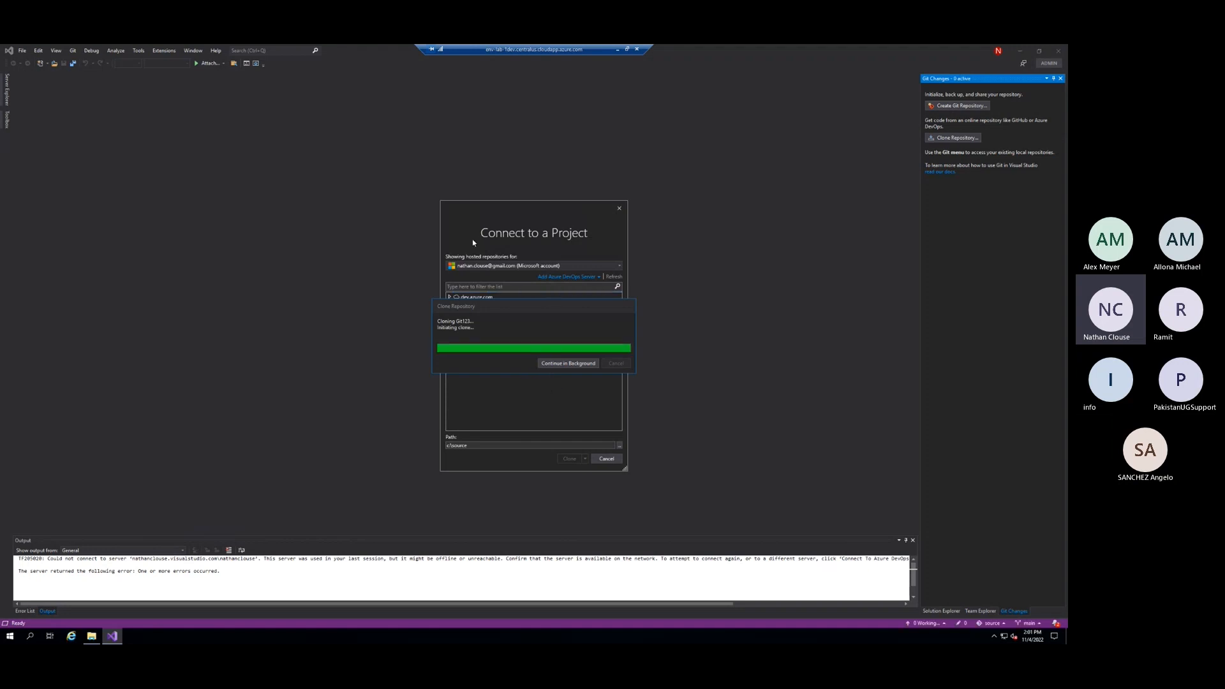
Check the contents of the C:\source folder in File Explorer, and return to Visual Studio to view the Git changes
{"action": "left_click", "coordinate": [92, 636]}
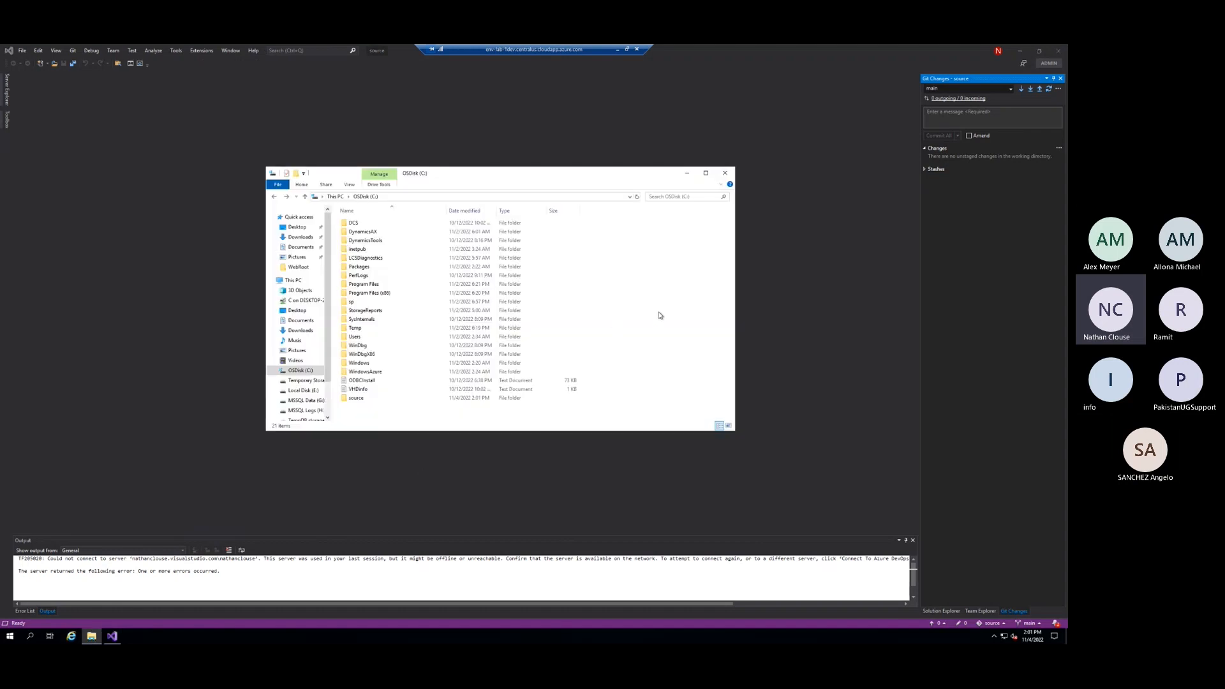
{"action": "type", "text": "so"}
{"action": "key", "text": "Return"}
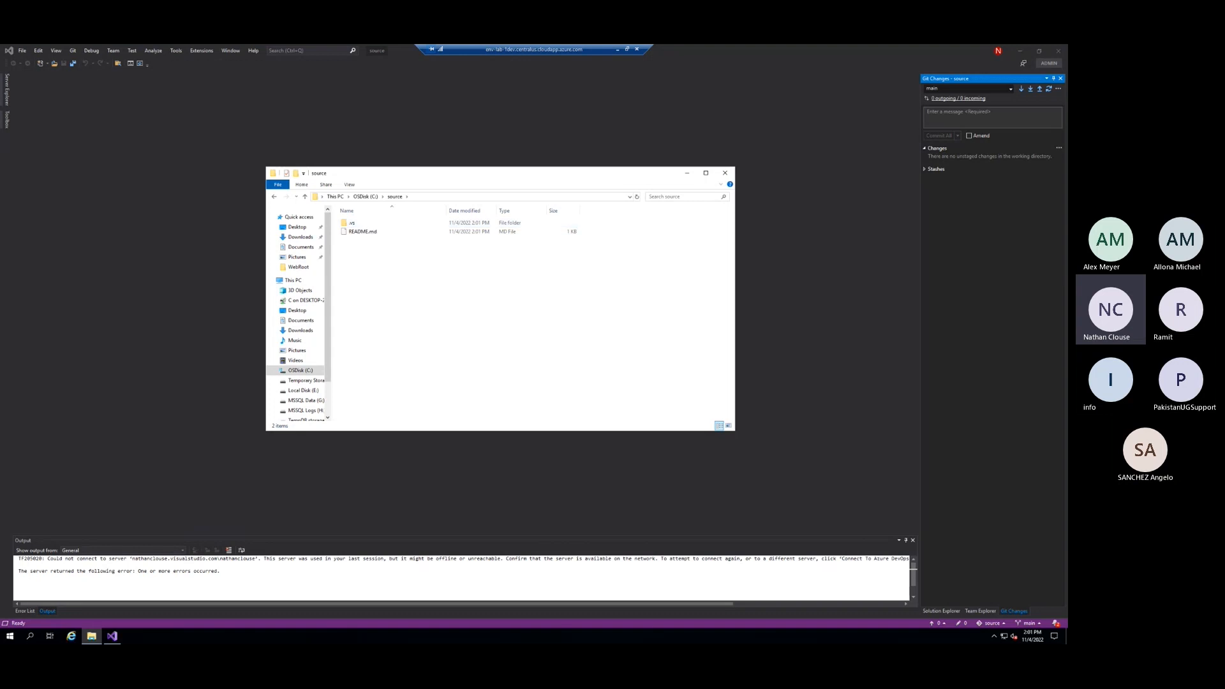
{"action": "left_click", "coordinate": [147, 275]}
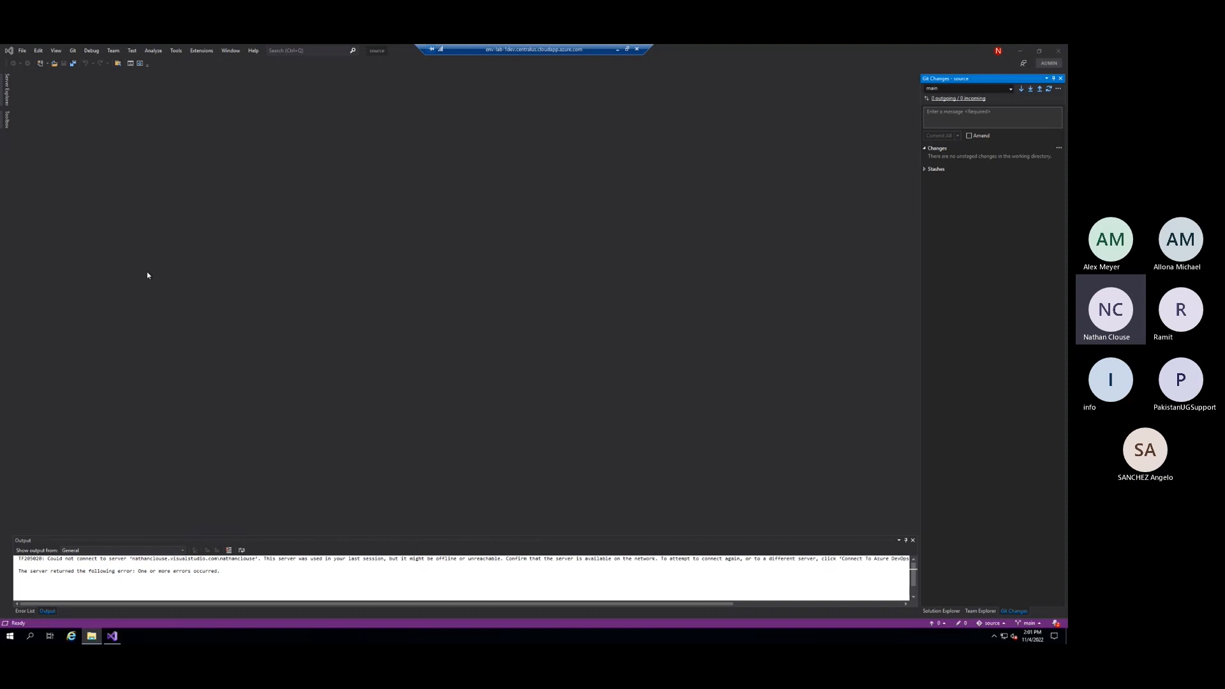
{"action": "left_click", "coordinate": [980, 610]}
{"action": "left_click", "coordinate": [1014, 611]}
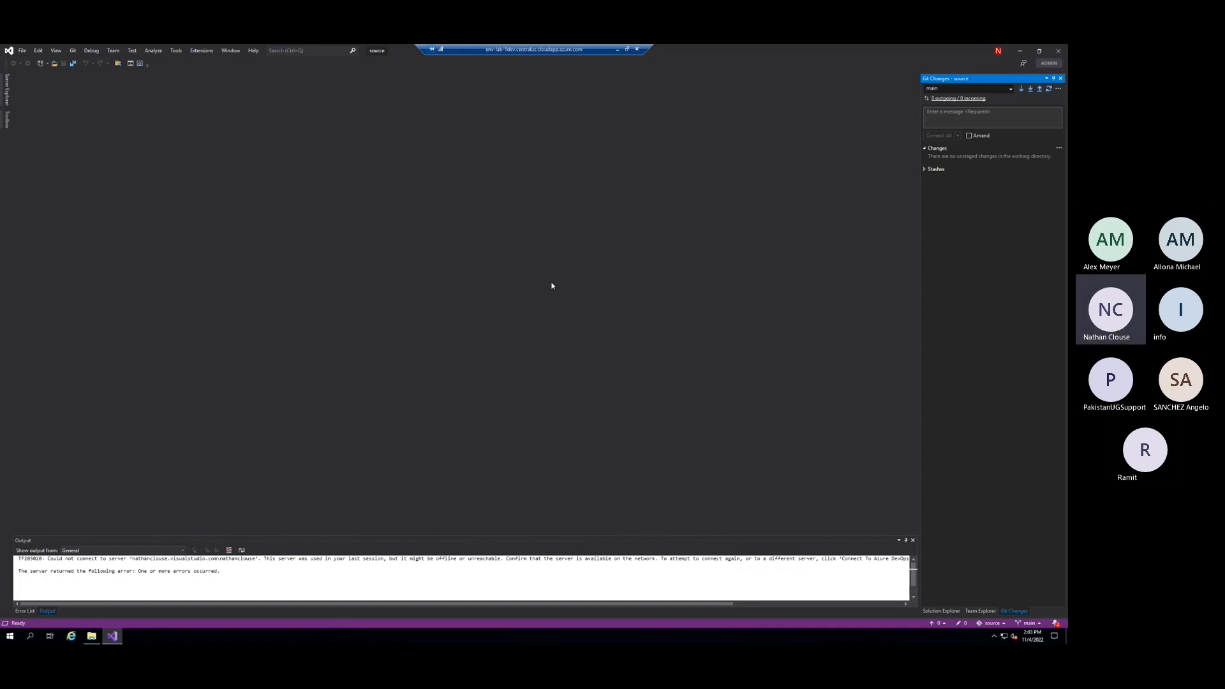
Open the Locations settings under Projects and Solutions in the Visual Studio options
{"action": "left_click", "coordinate": [229, 50]}
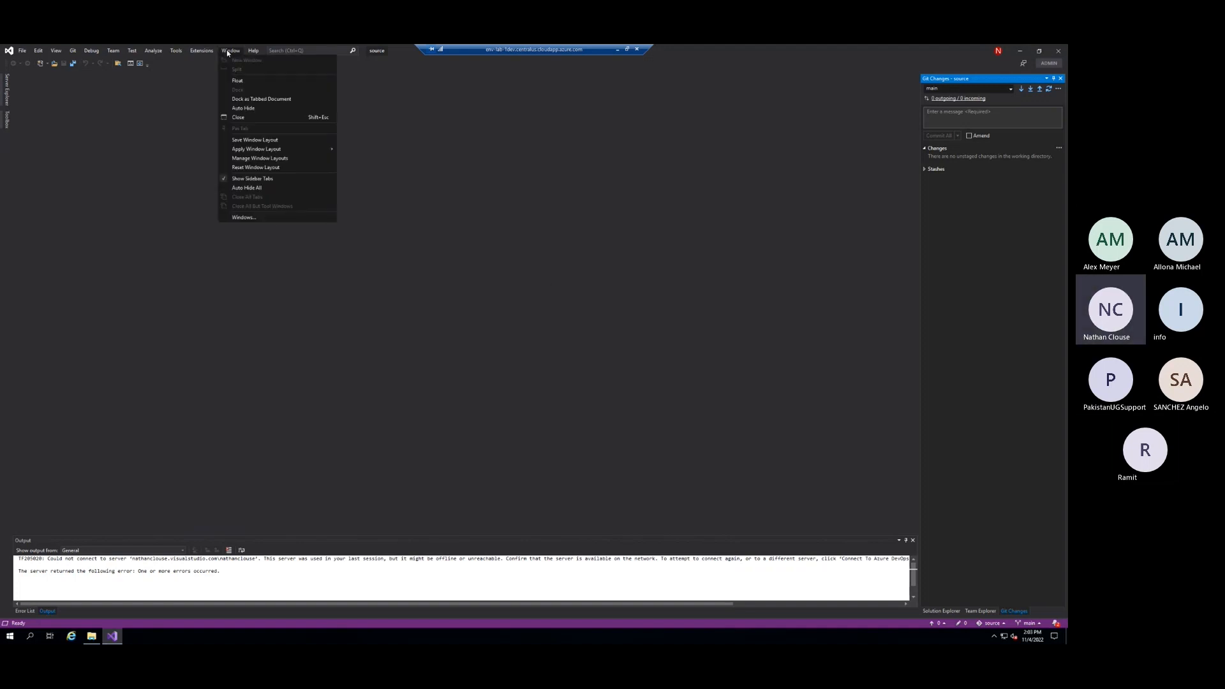
{"action": "mouse_move", "coordinate": [202, 50]}
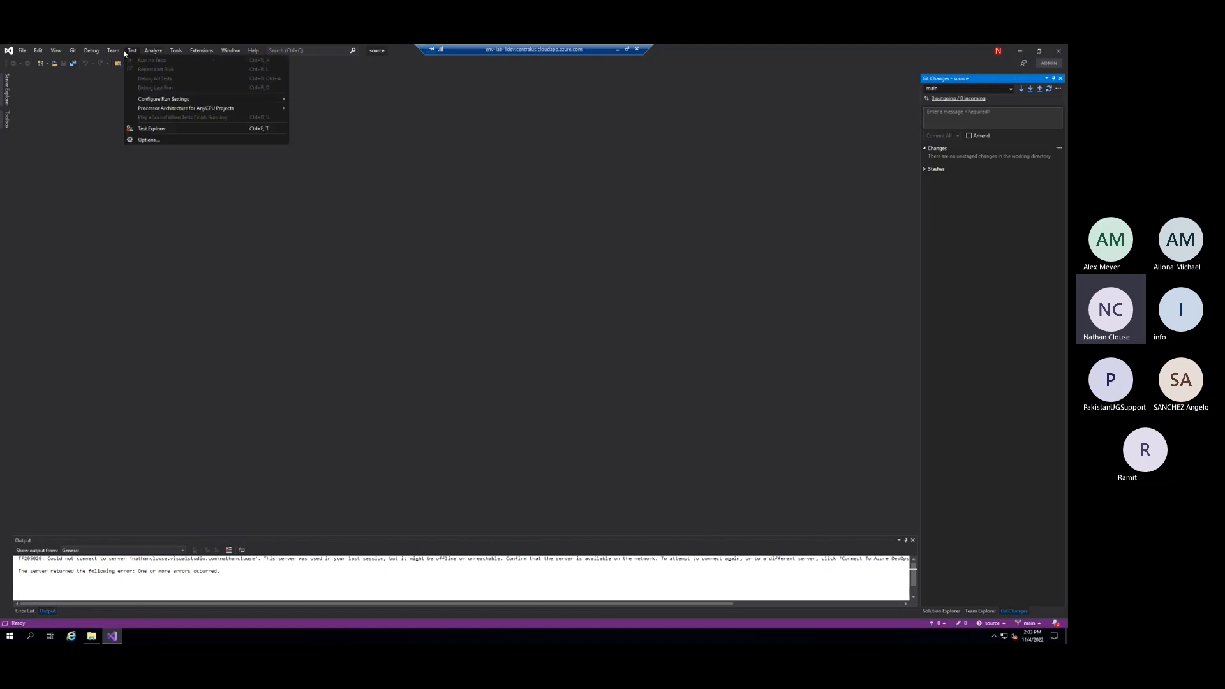
{"action": "mouse_move", "coordinate": [132, 53]}
{"action": "left_click", "coordinate": [189, 254]}
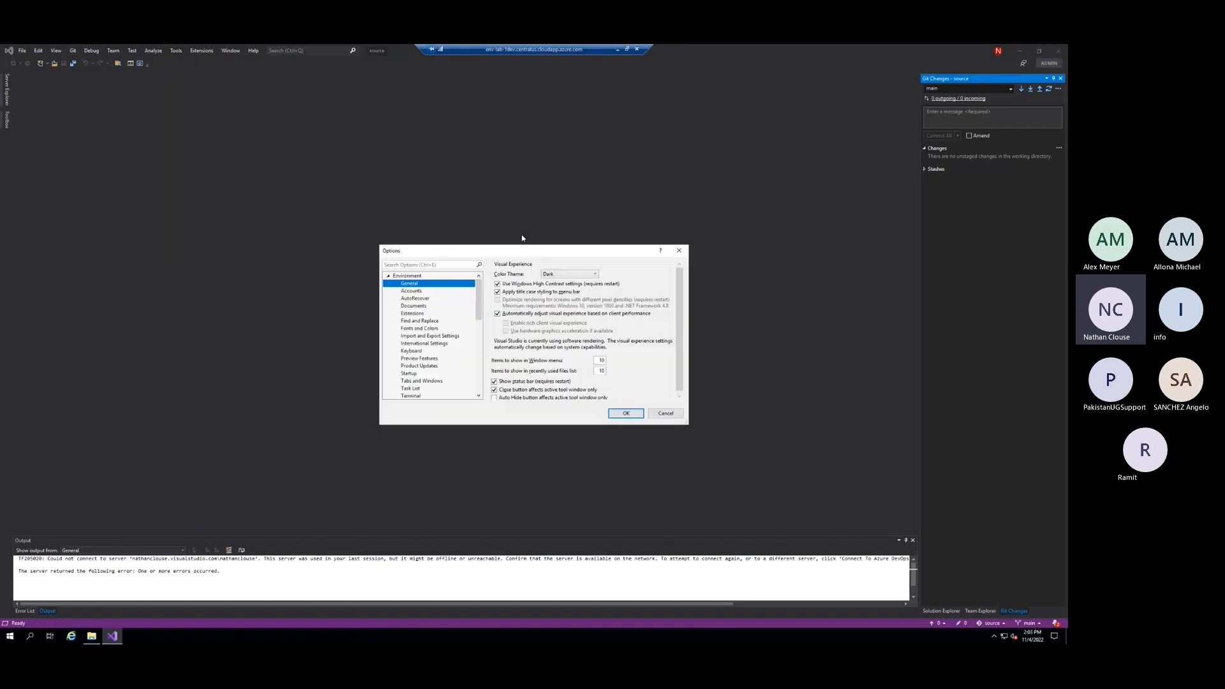
{"action": "left_click", "coordinate": [388, 277]}
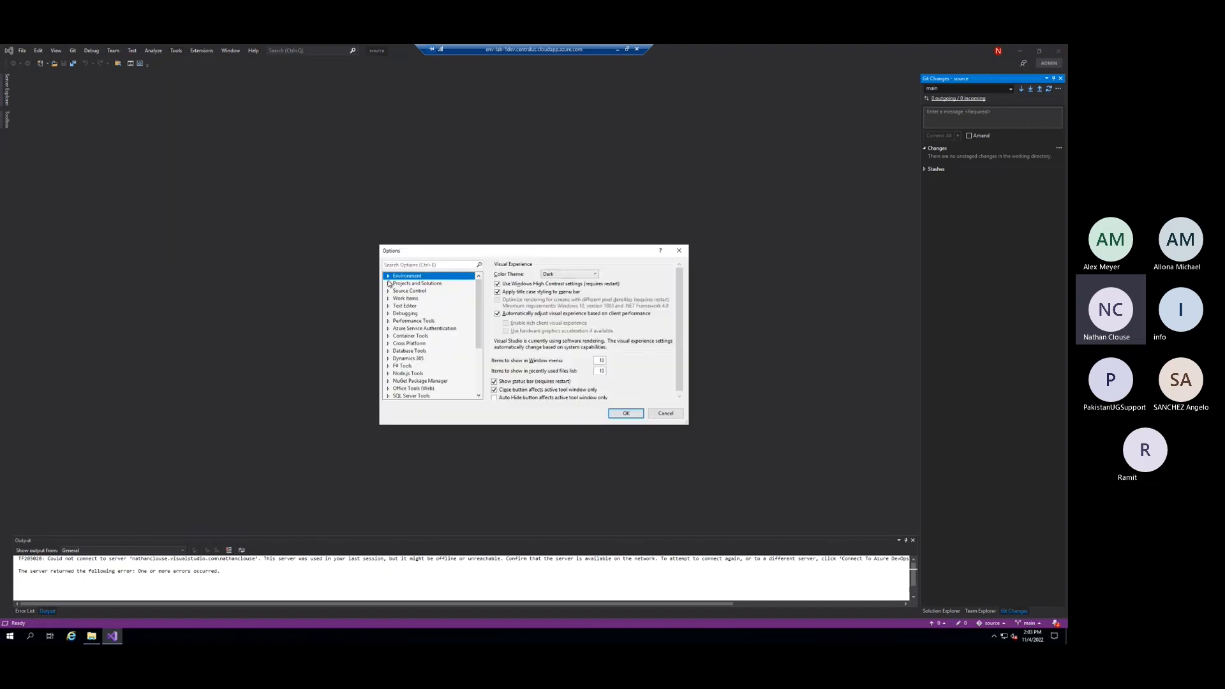
{"action": "left_click", "coordinate": [388, 283]}
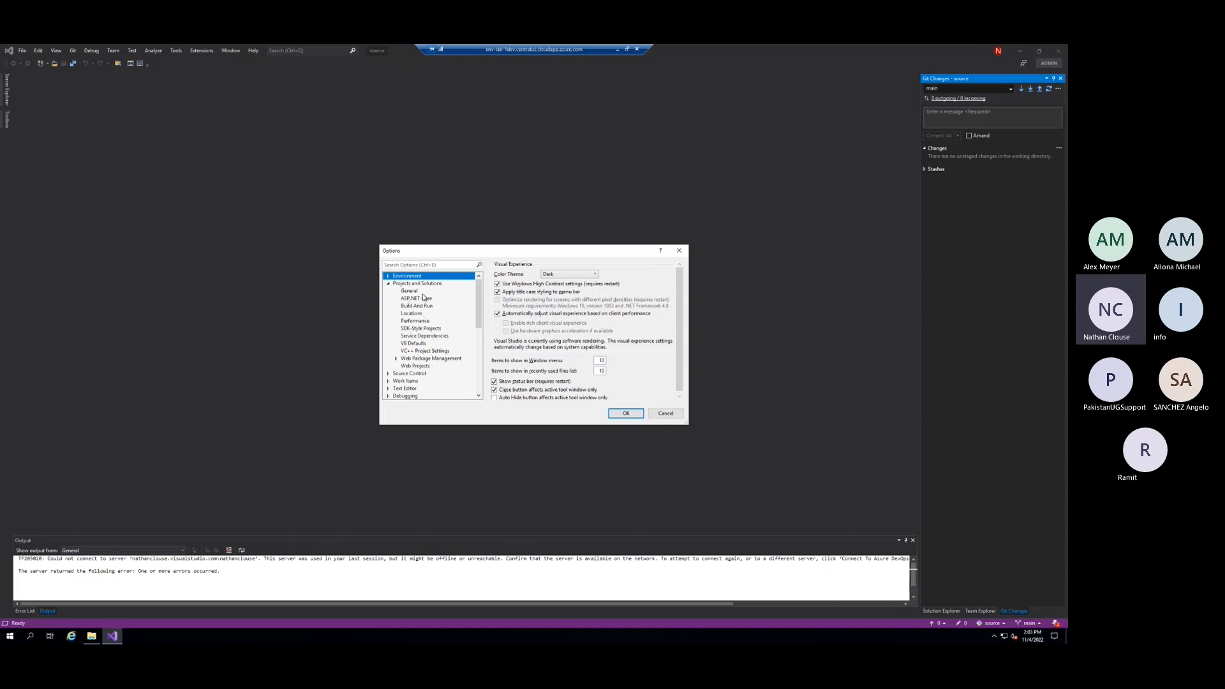
{"action": "left_click", "coordinate": [439, 314]}
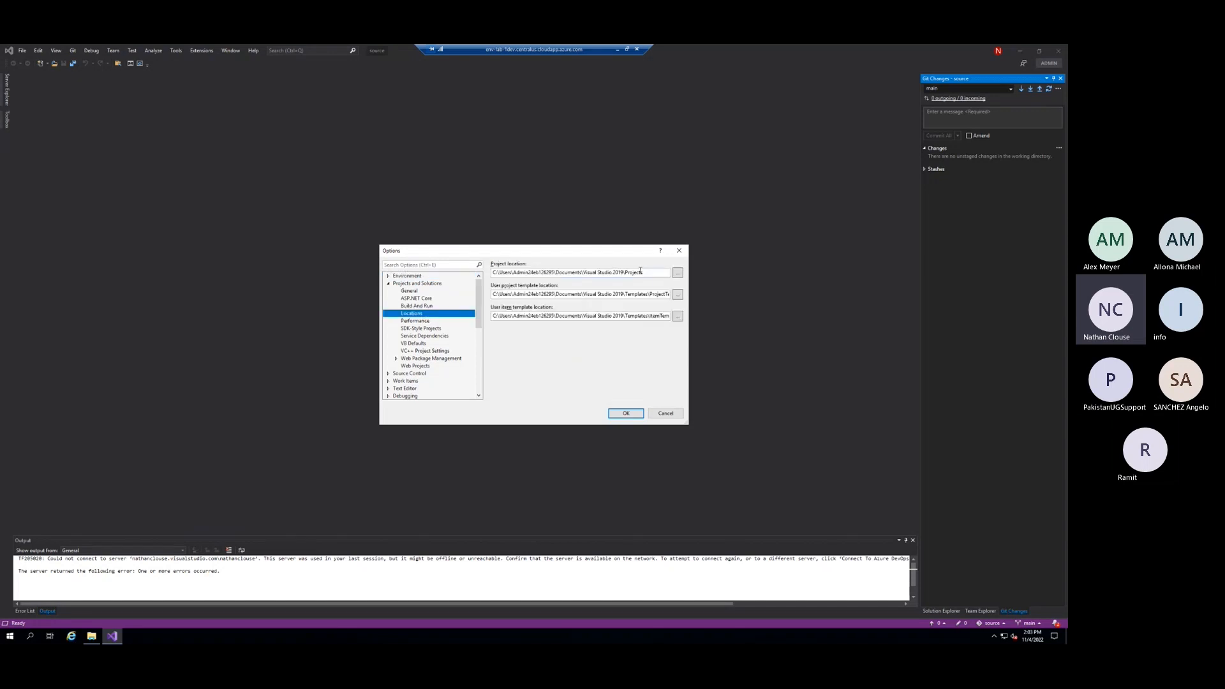
Set the default project location to c:\source\Projects and confirm the options
{"action": "left_click_drag", "start_coordinate": [642, 272], "coordinate": [514, 273]}
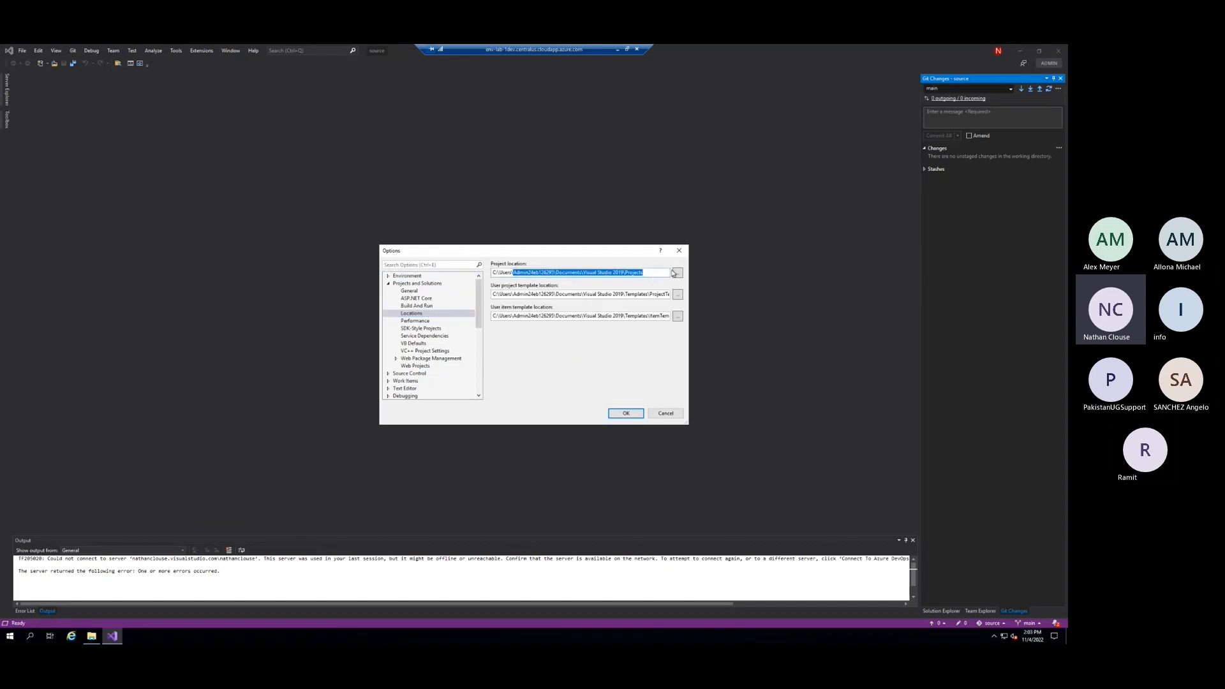
{"action": "left_click_drag", "start_coordinate": [644, 272], "coordinate": [380, 236]}
{"action": "type", "text": "c"}
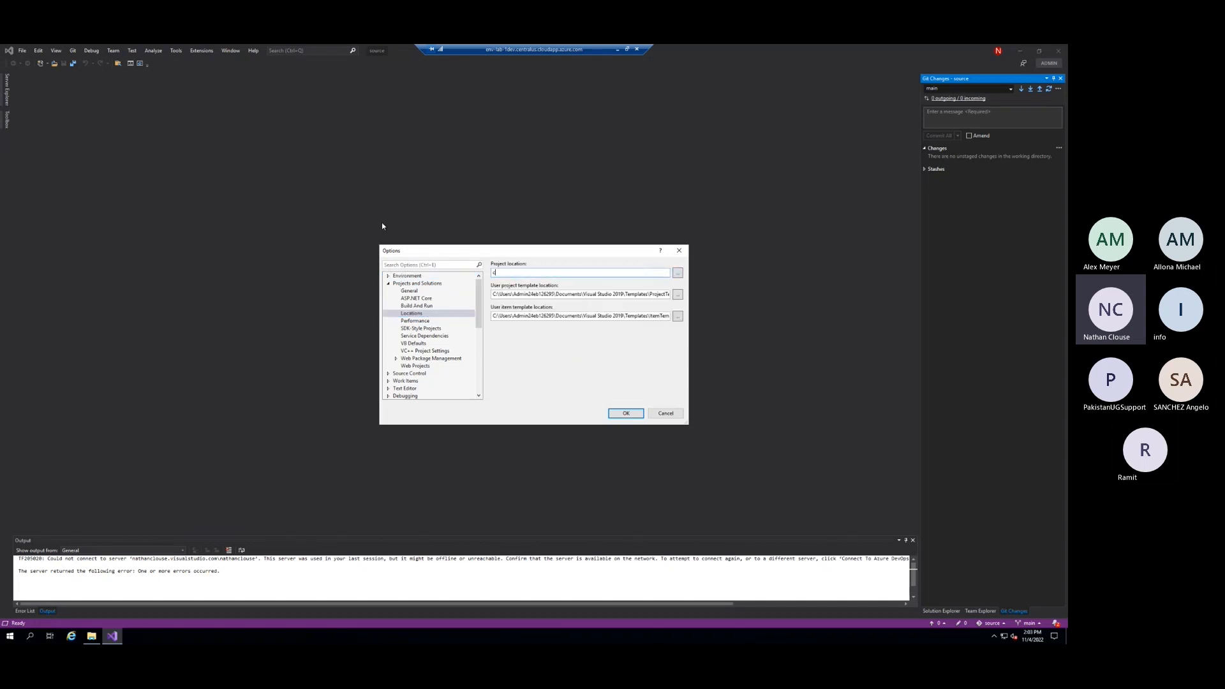
{"action": "type", "text": ":\\source\\Projects"}
{"action": "left_click", "coordinate": [625, 415]}
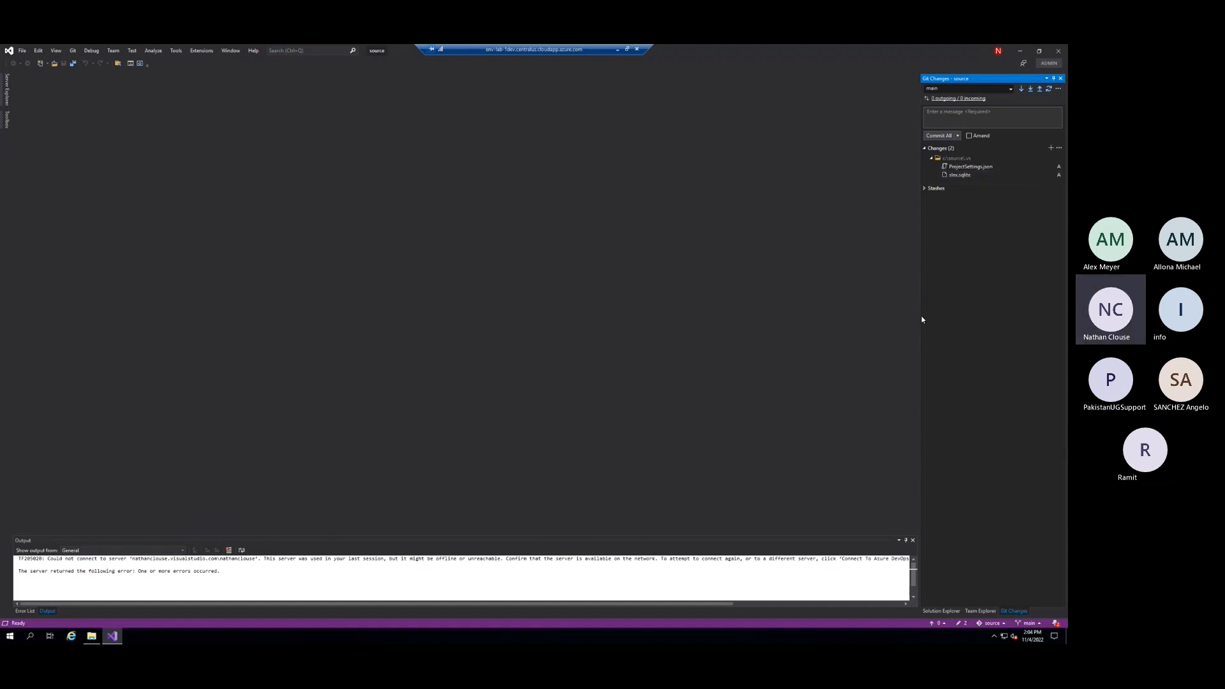
Start a new Dynamics 365 model with Test111 as its name and publisher, and proceed to the referenced packages
{"action": "left_click", "coordinate": [202, 50]}
{"action": "mouse_move", "coordinate": [211, 60]}
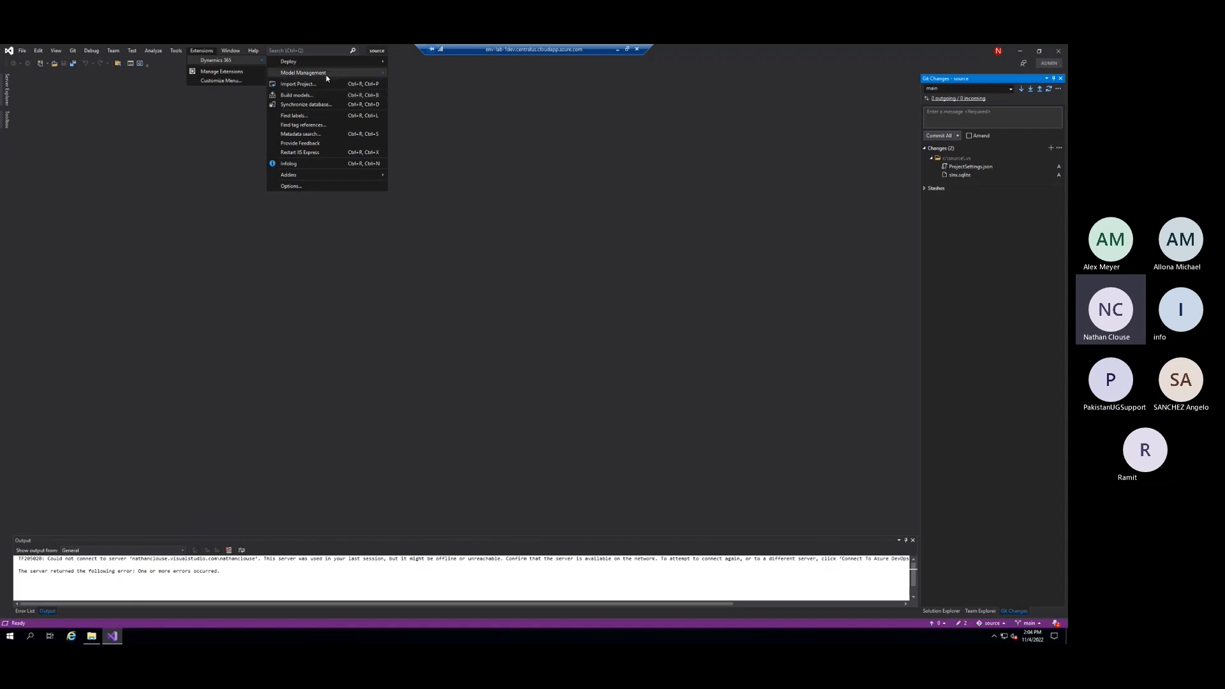
{"action": "mouse_move", "coordinate": [325, 73]}
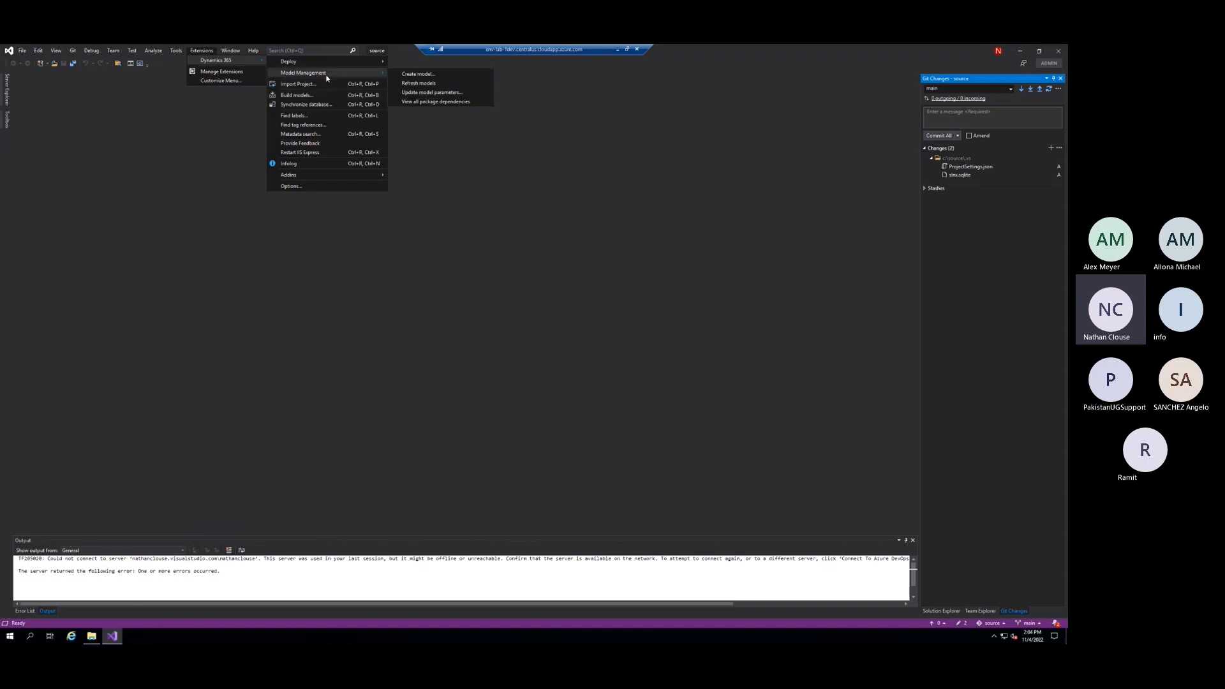
{"action": "left_click", "coordinate": [438, 84]}
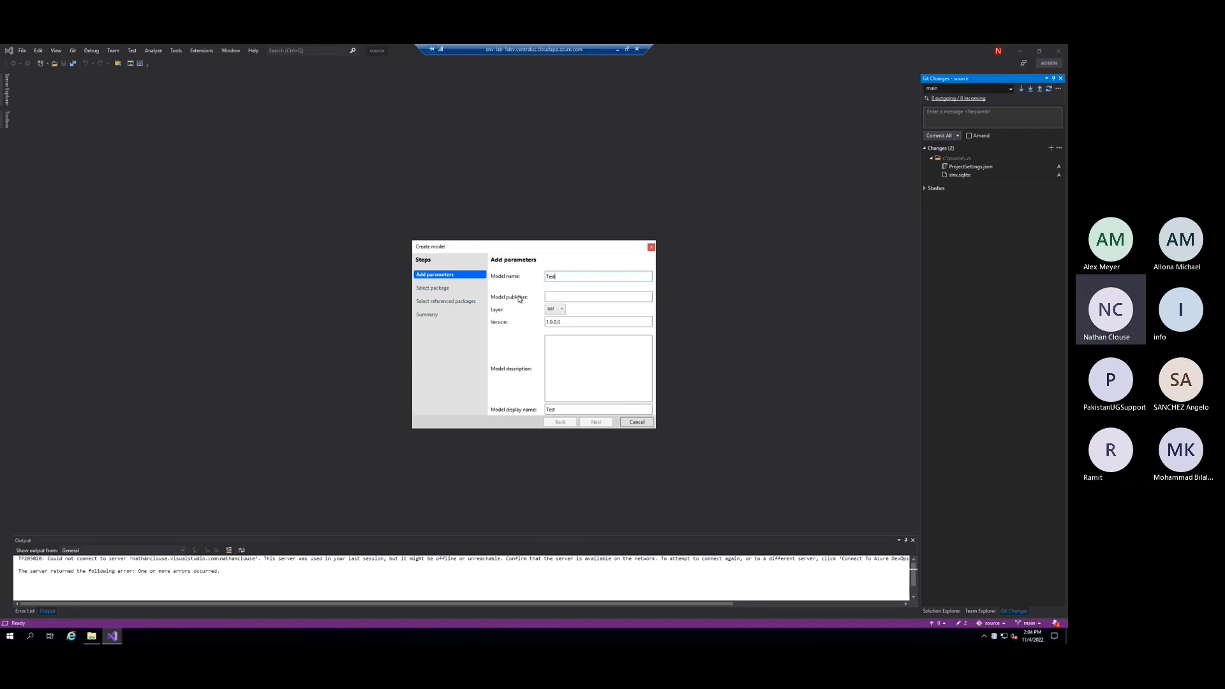
{"action": "type", "text": "1"}
{"action": "type", "text": "Test111"}
{"action": "key", "text": "Tab"}
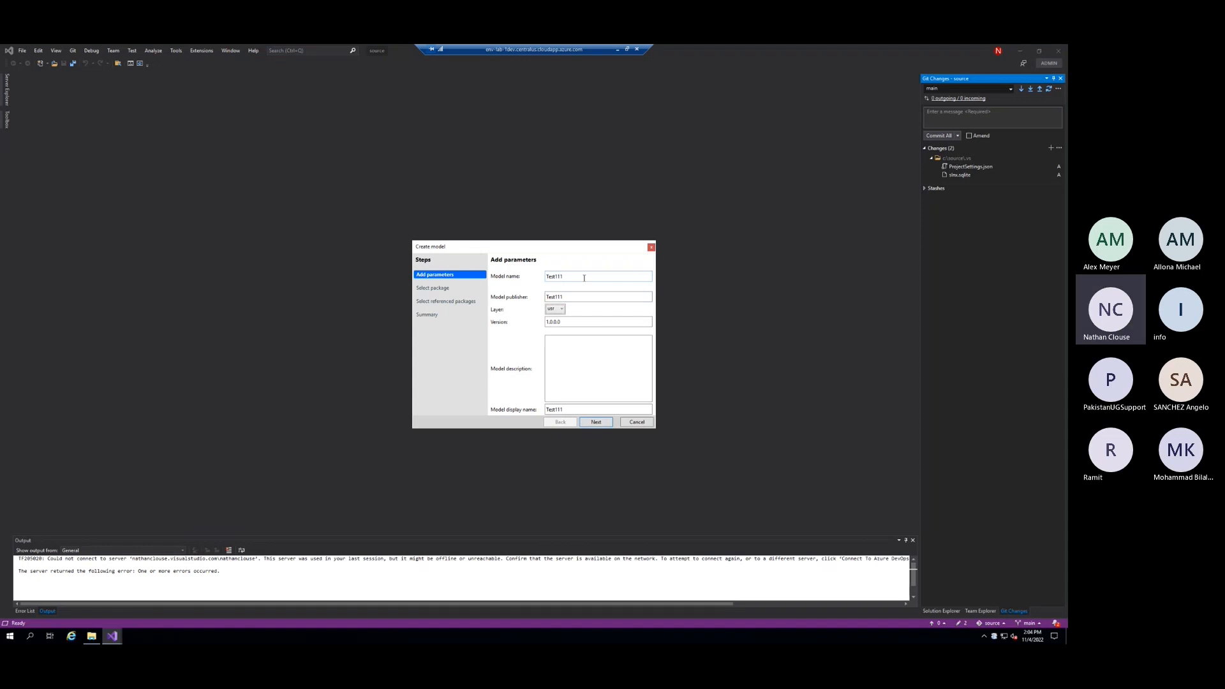
{"action": "left_click", "coordinate": [575, 361]}
{"action": "left_click", "coordinate": [598, 425]}
{"action": "left_click", "coordinate": [595, 422]}
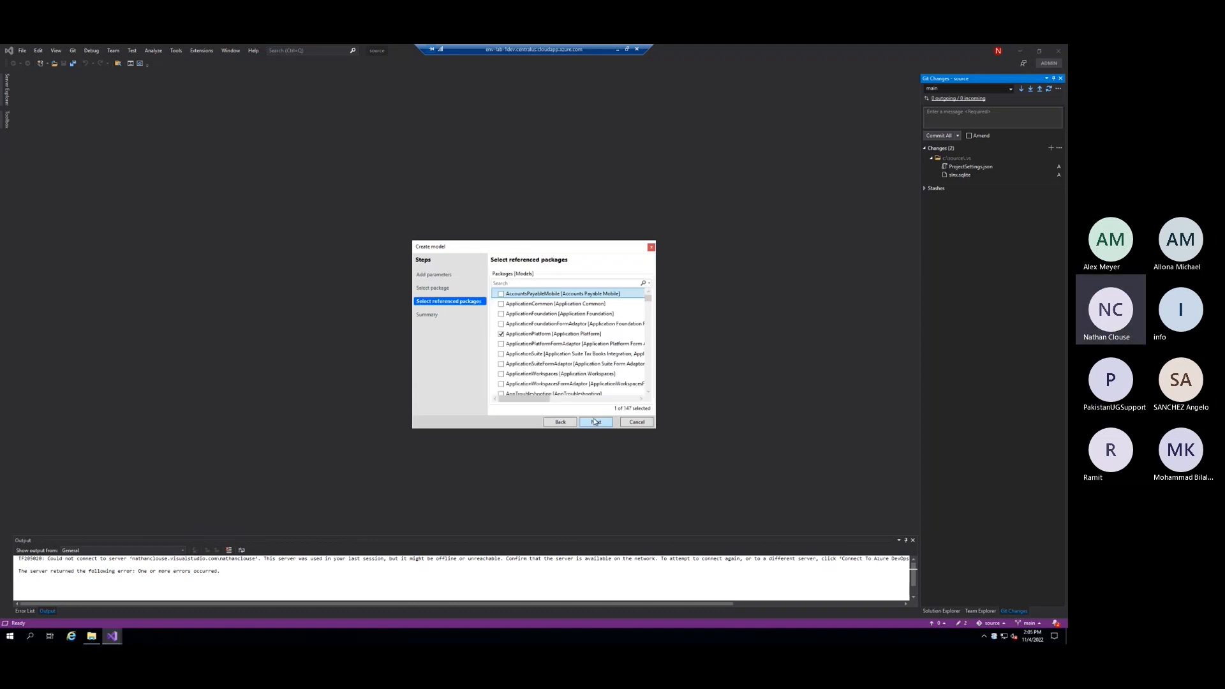
Add ApplicationCommon, ApplicationFoundation and ApplicationSuite as referenced packages and finish the model without creating a new project
{"action": "left_click", "coordinate": [542, 303]}
{"action": "left_click", "coordinate": [543, 314]}
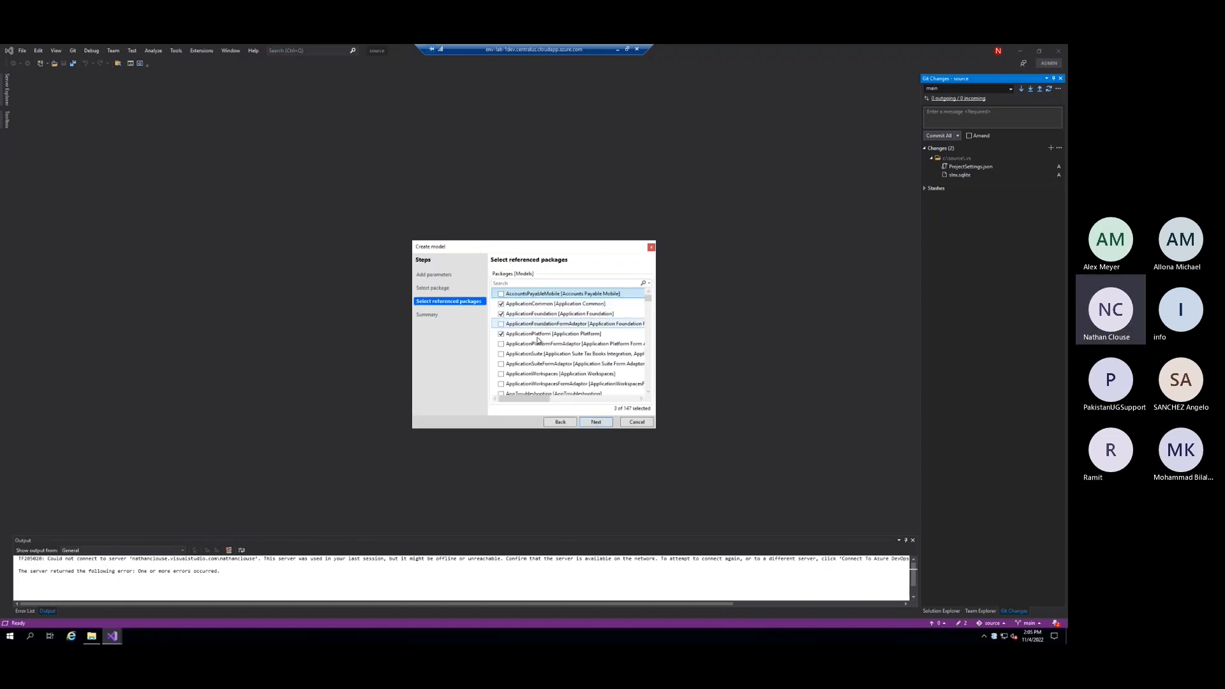
{"action": "left_click", "coordinate": [543, 353]}
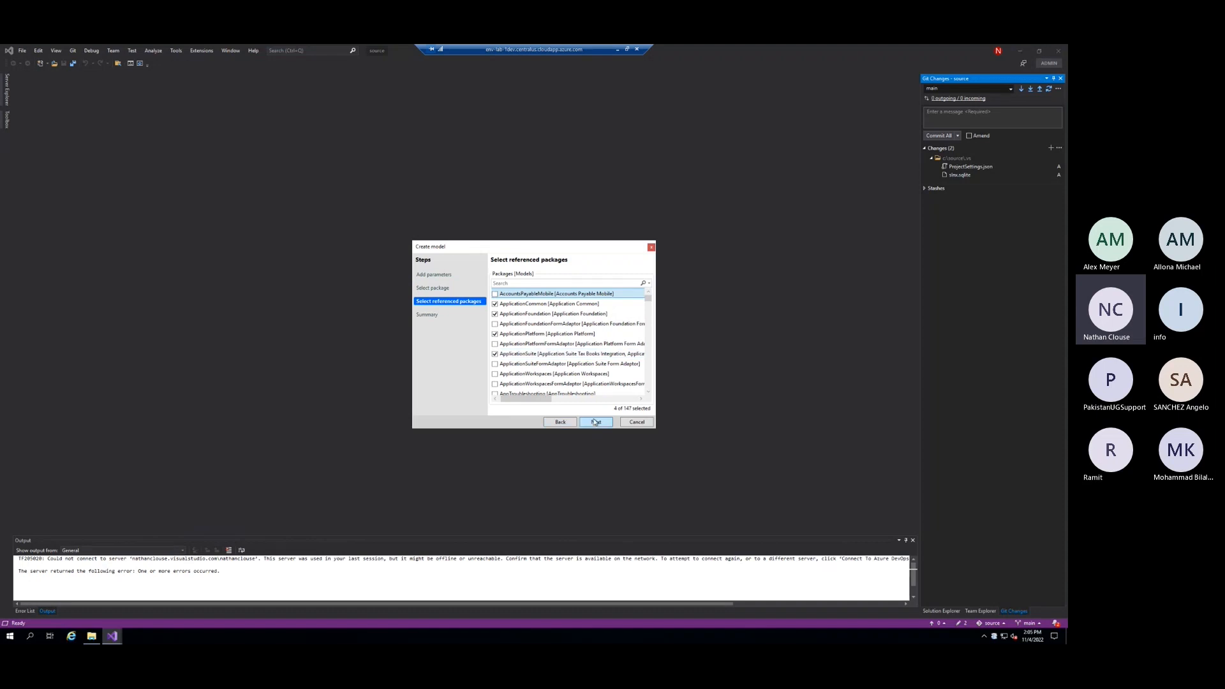
{"action": "left_click", "coordinate": [596, 422]}
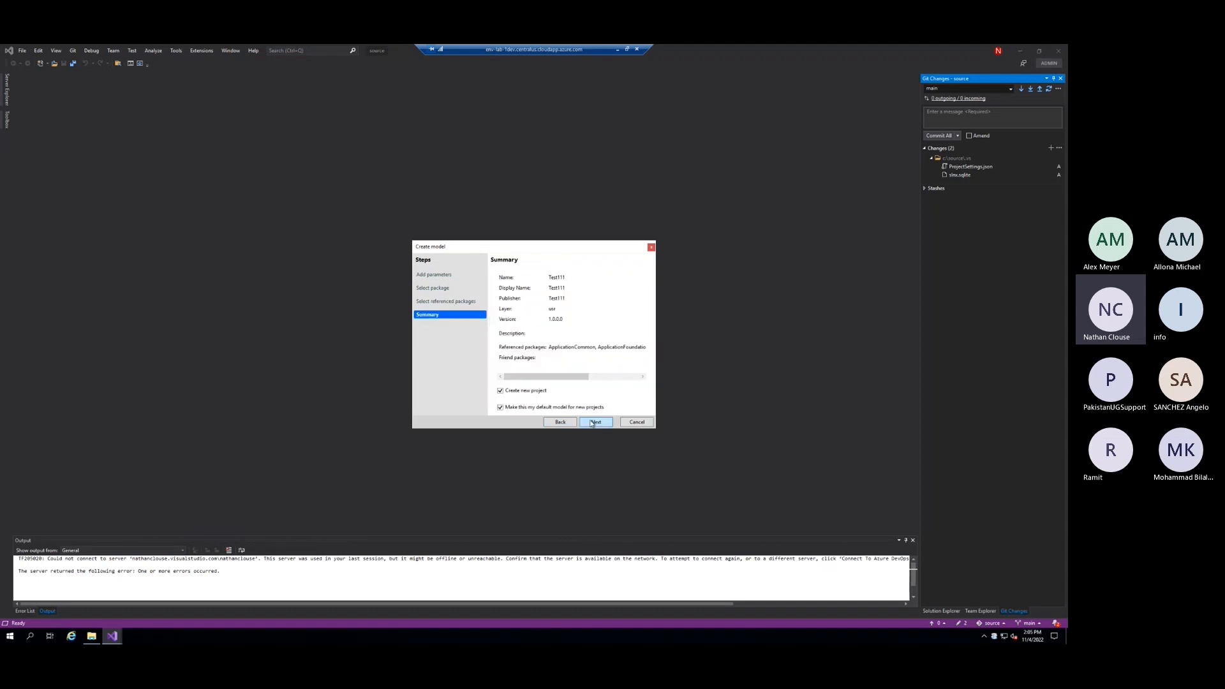
{"action": "left_click", "coordinate": [531, 393]}
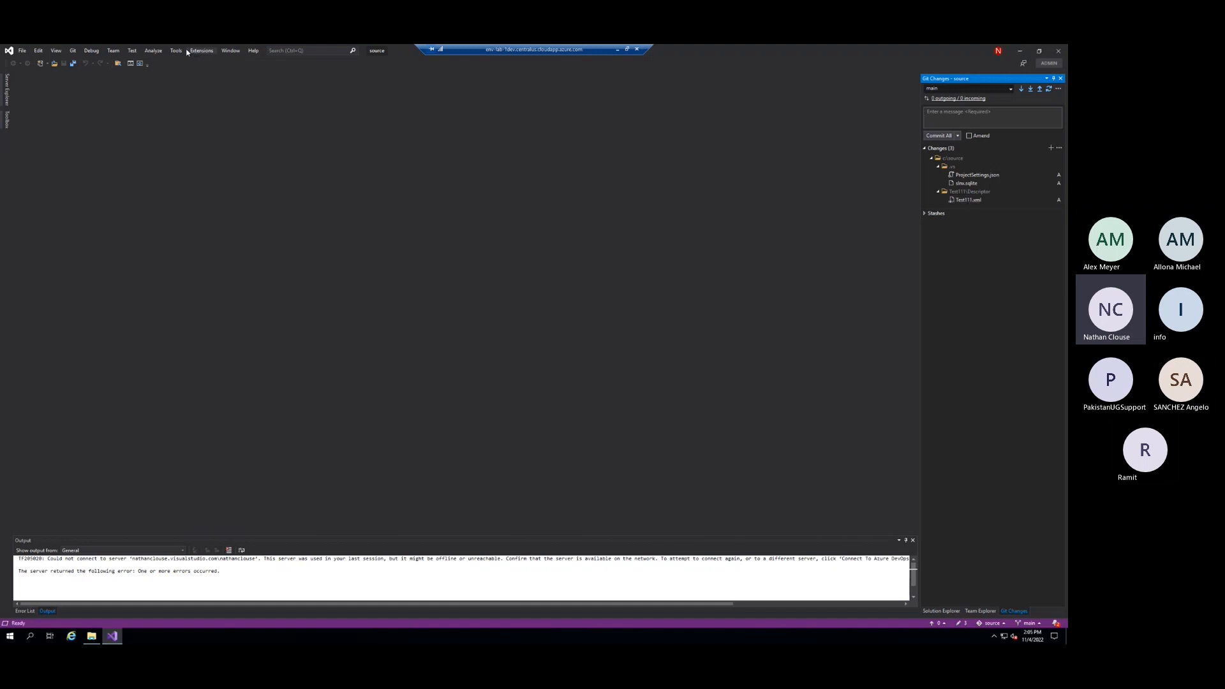
Create a Finance Operations project with the default name in C:\source\Projects and review the pending Git changes
{"action": "left_click", "coordinate": [951, 610]}
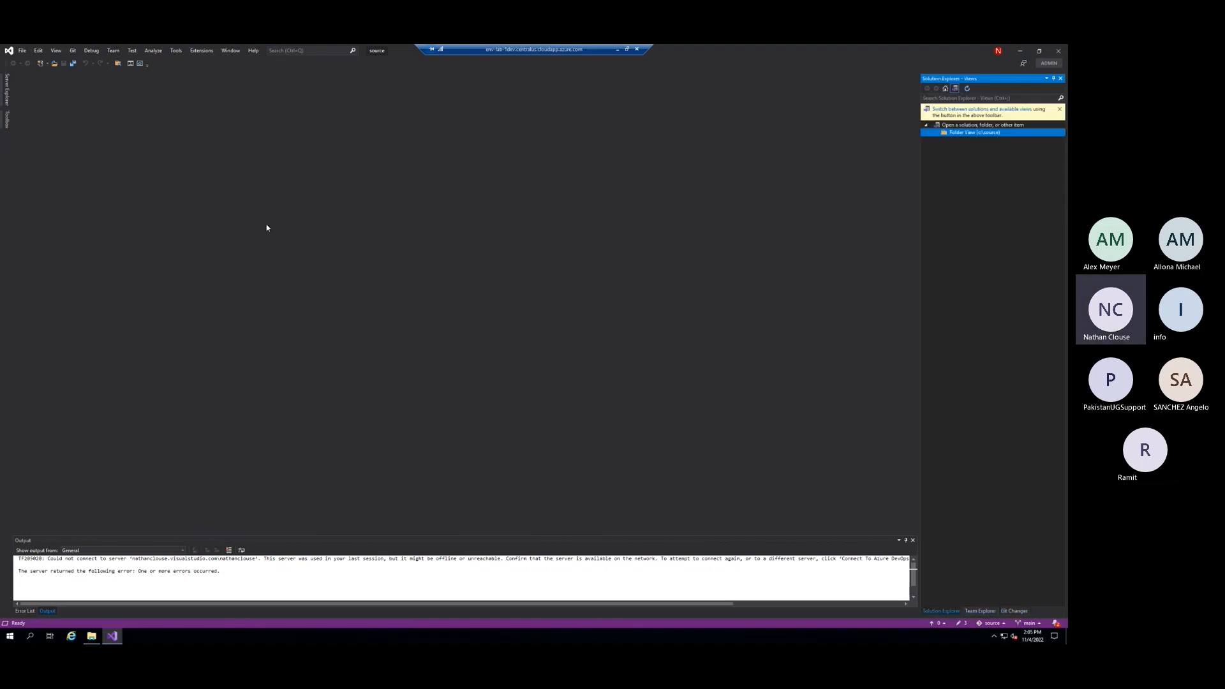
{"action": "left_click", "coordinate": [22, 50]}
{"action": "mouse_move", "coordinate": [77, 60]}
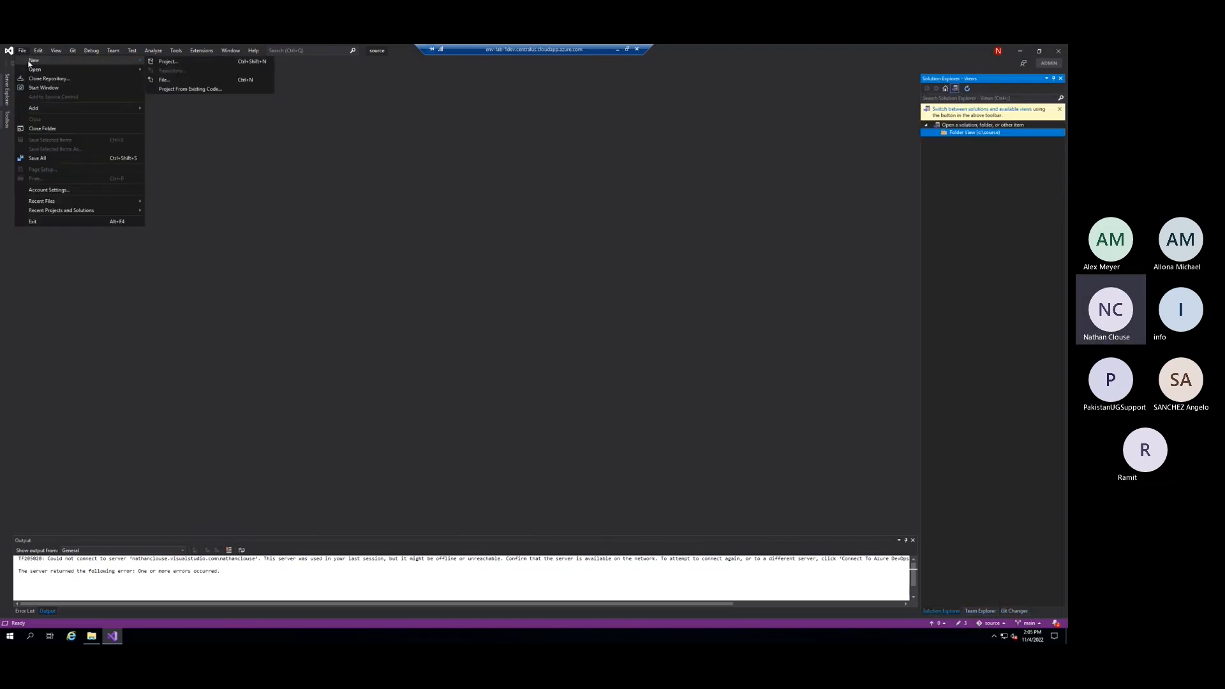
{"action": "left_click", "coordinate": [173, 62]}
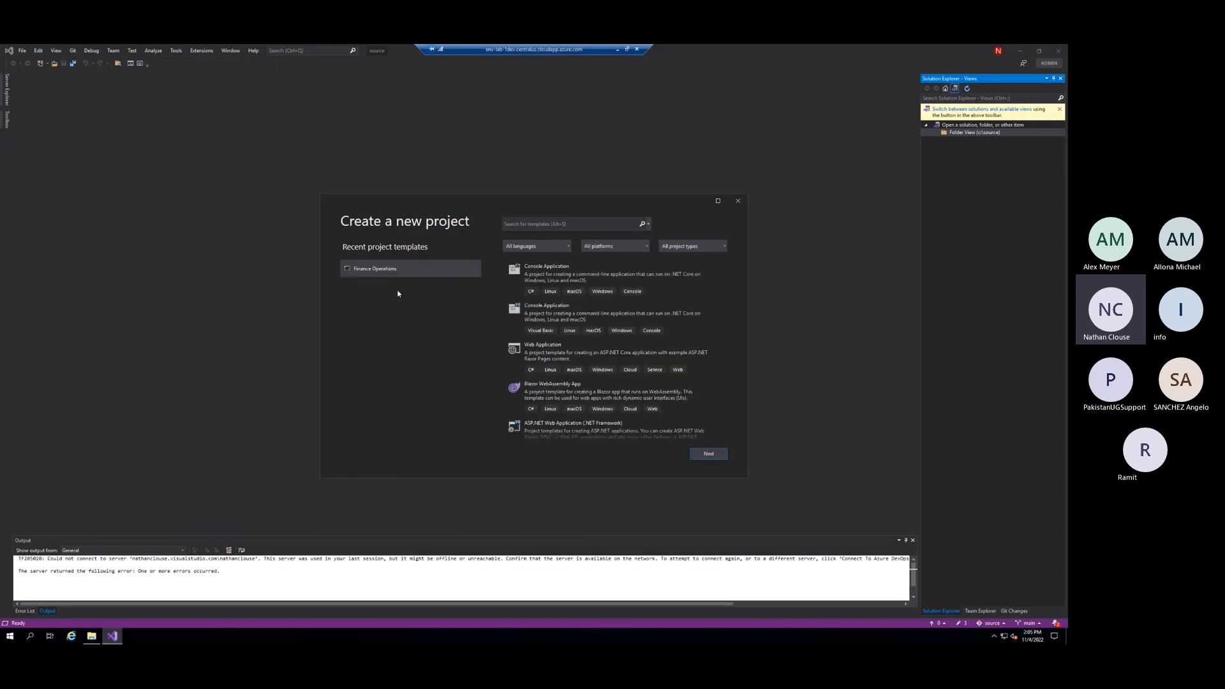
{"action": "key", "text": "Return"}
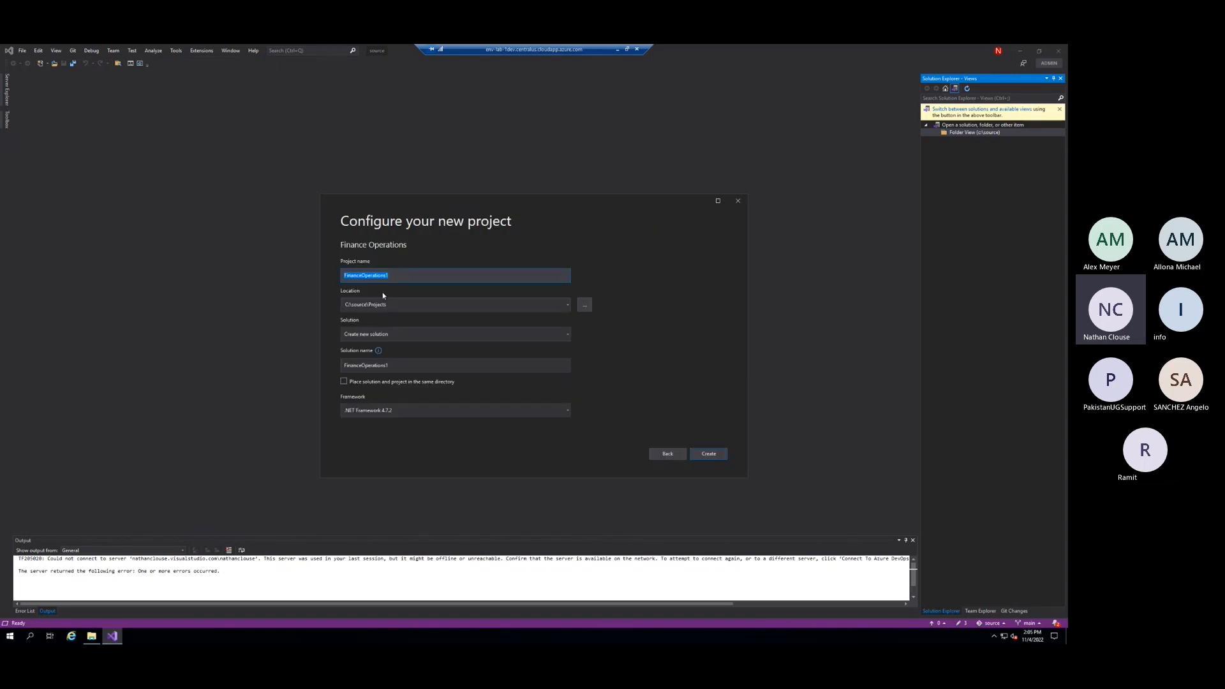
{"action": "left_click", "coordinate": [351, 306]}
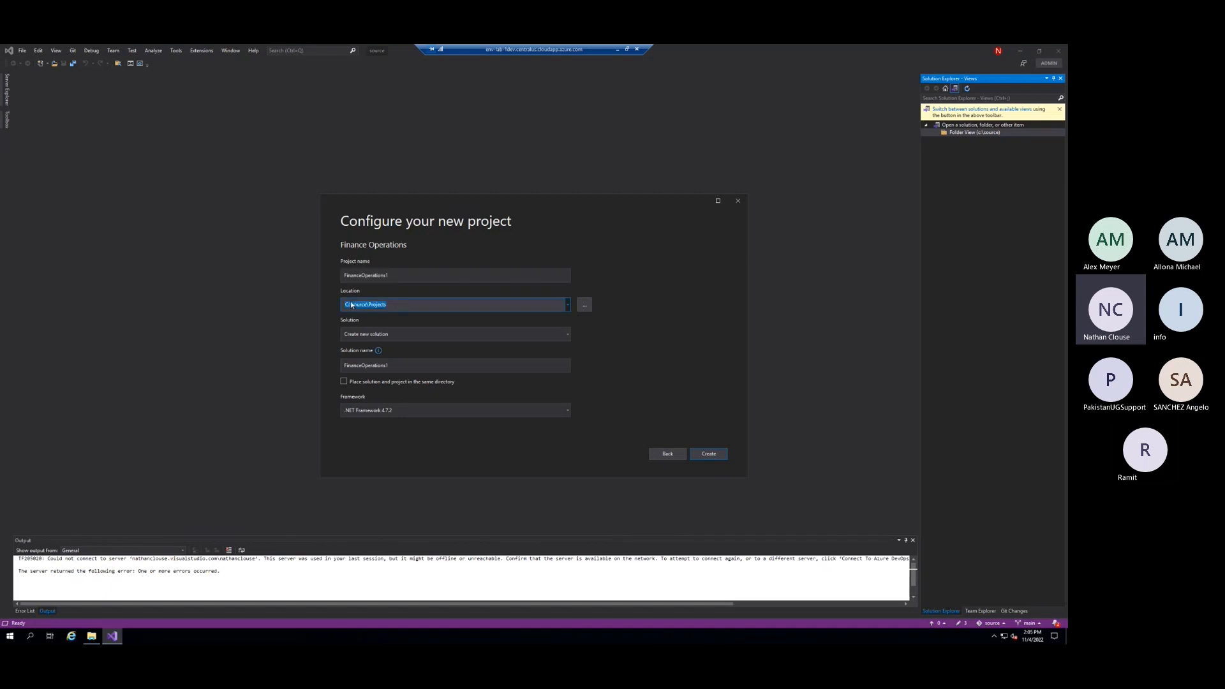
{"action": "left_click", "coordinate": [406, 305]}
{"action": "left_click", "coordinate": [709, 455]}
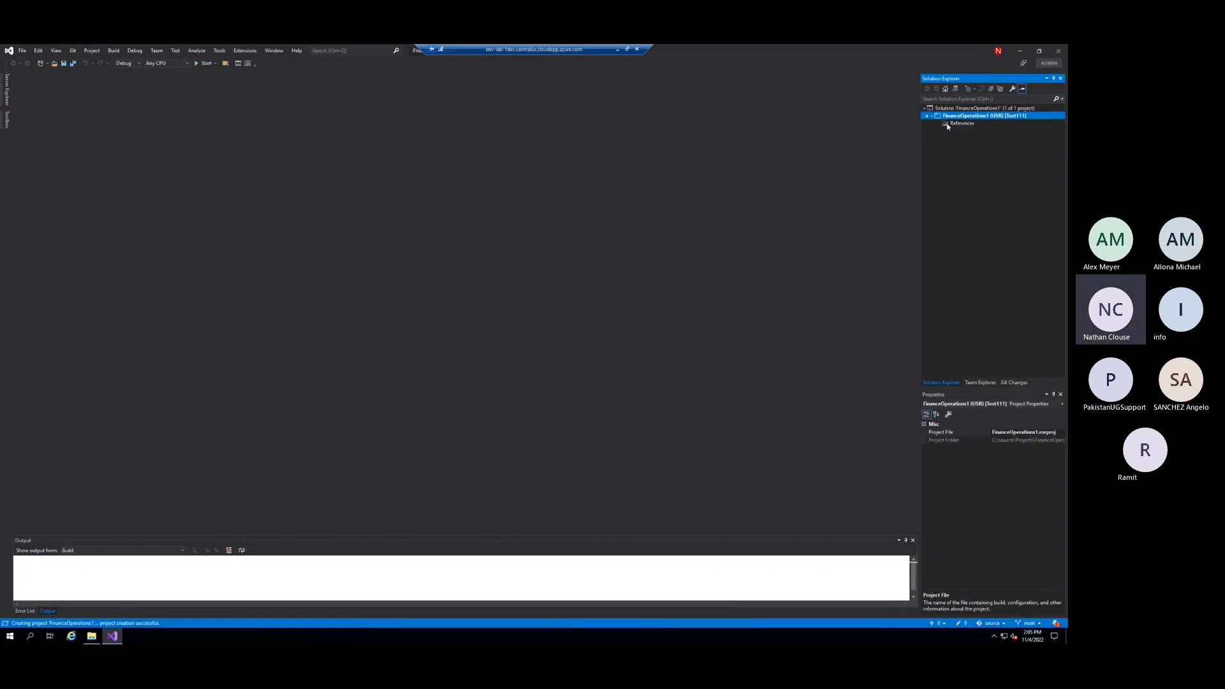
{"action": "left_click", "coordinate": [1016, 383]}
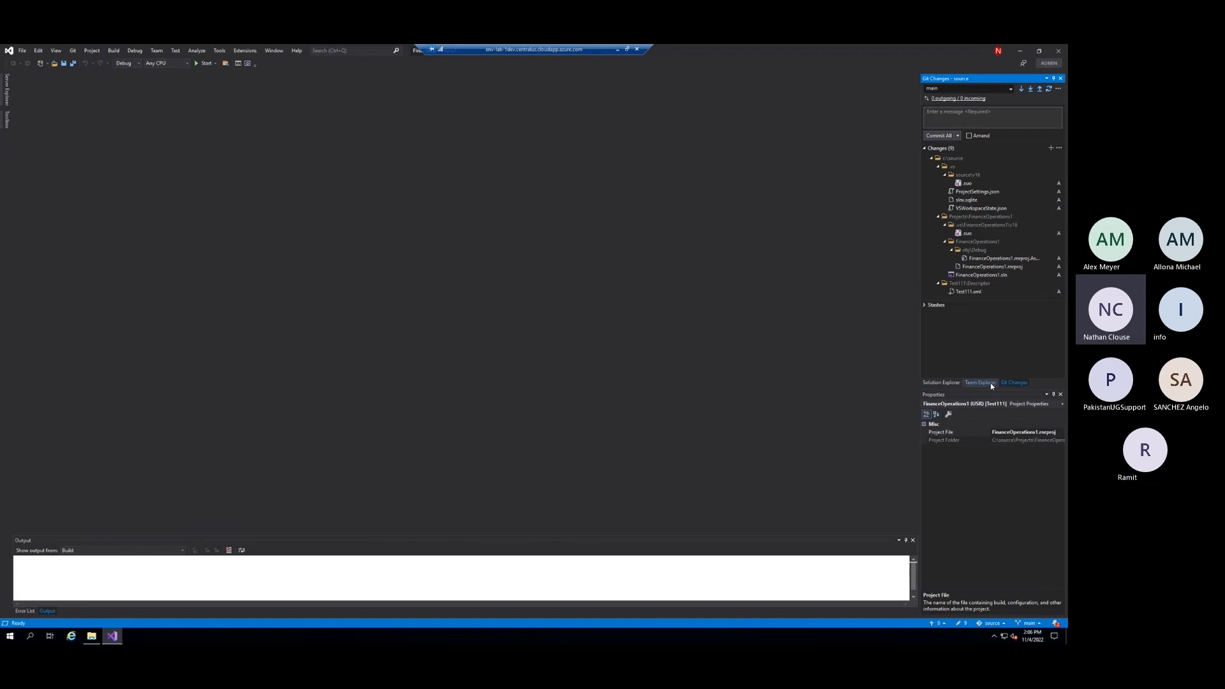
Add a class with the default name to the FinanceOperations1 project, save it and close its code editor
{"action": "left_click", "coordinate": [941, 382]}
{"action": "right_click", "coordinate": [960, 117]}
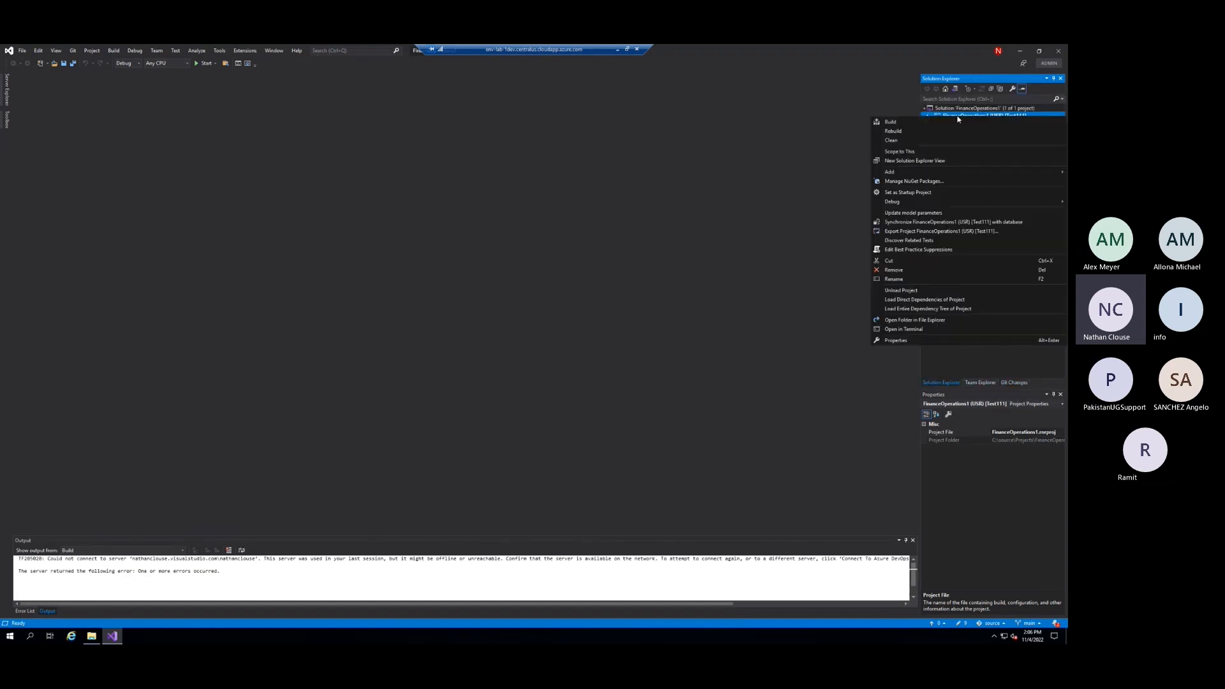
{"action": "mouse_move", "coordinate": [894, 171]}
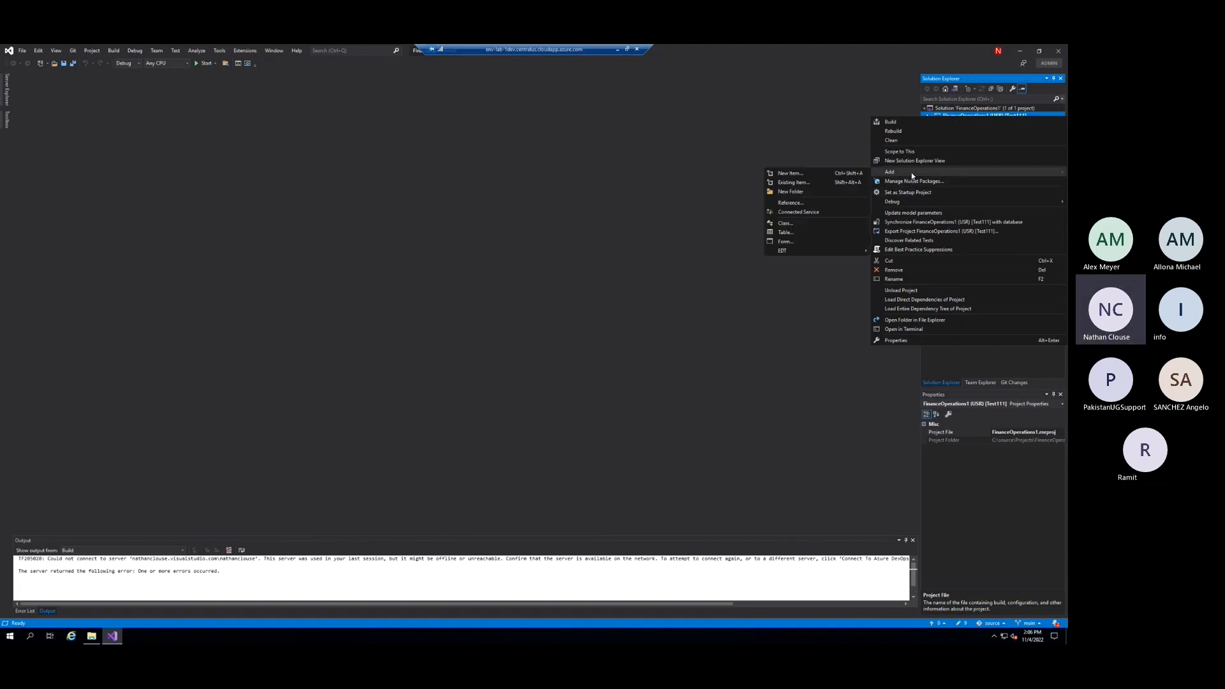
{"action": "left_click", "coordinate": [785, 223]}
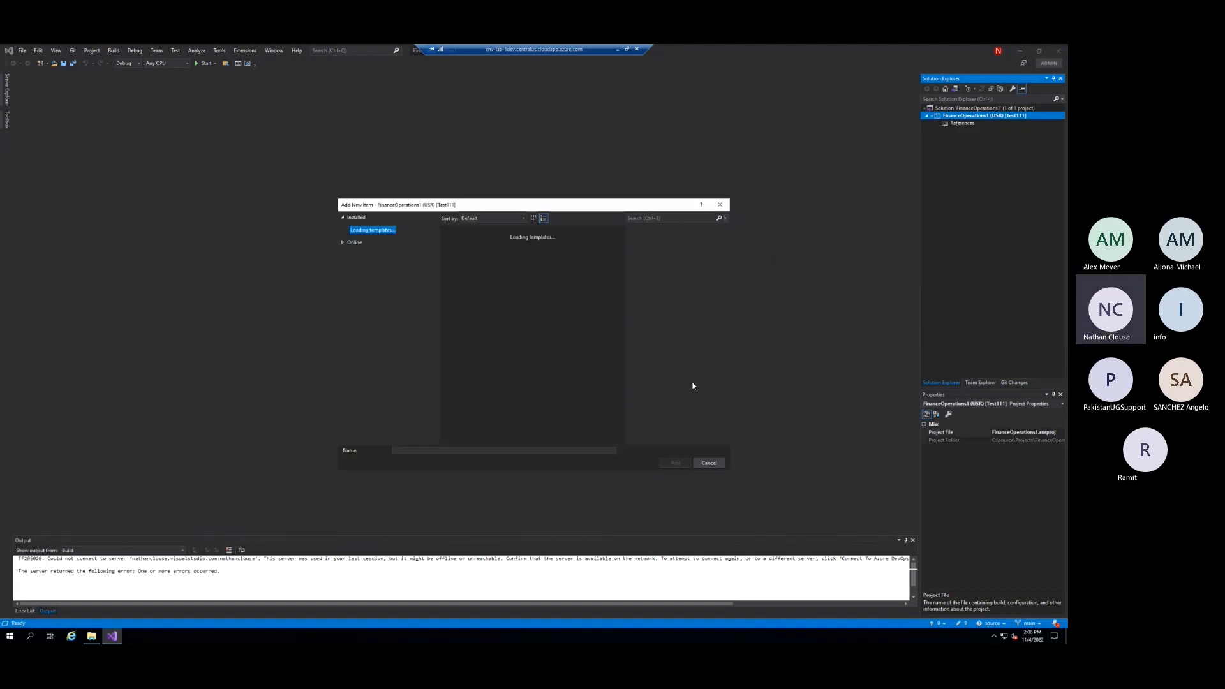
{"action": "left_click", "coordinate": [673, 464]}
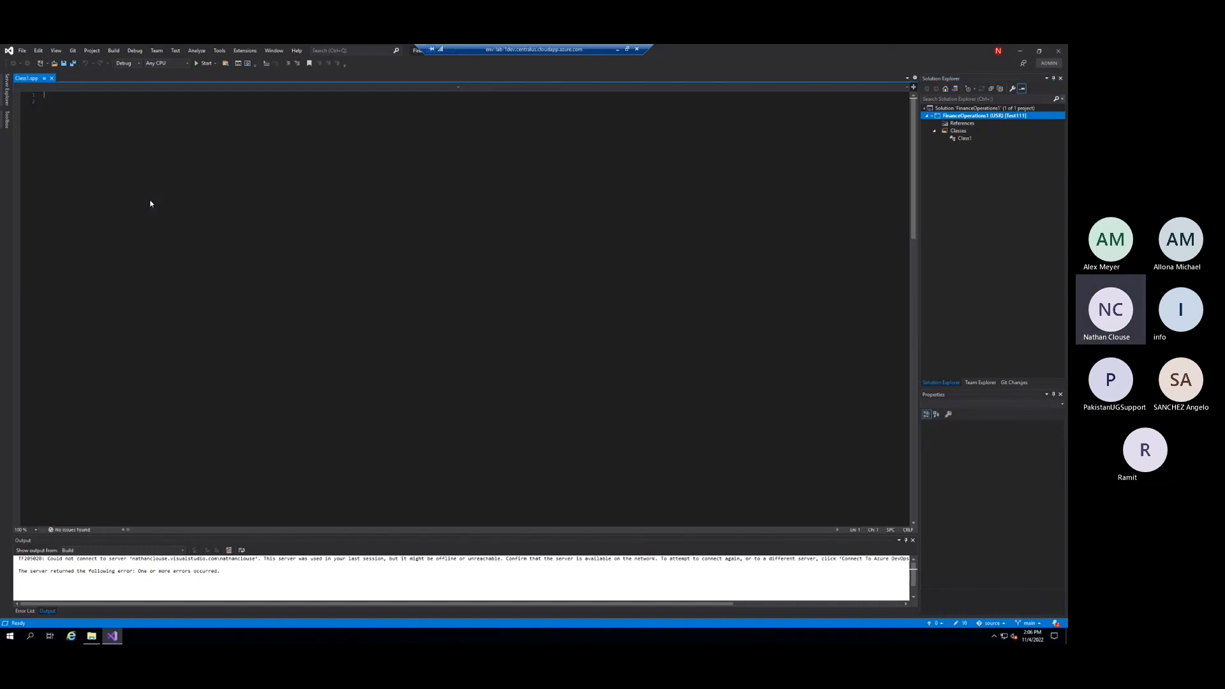
{"action": "left_click", "coordinate": [64, 65]}
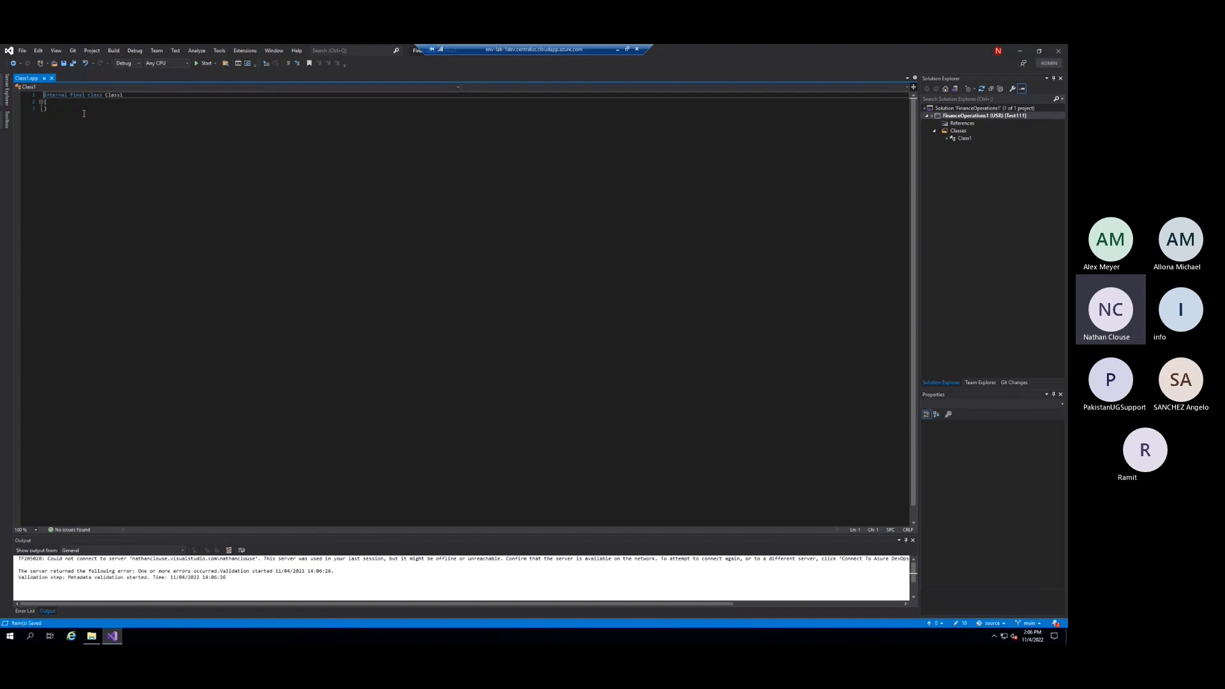
{"action": "left_click", "coordinate": [52, 79]}
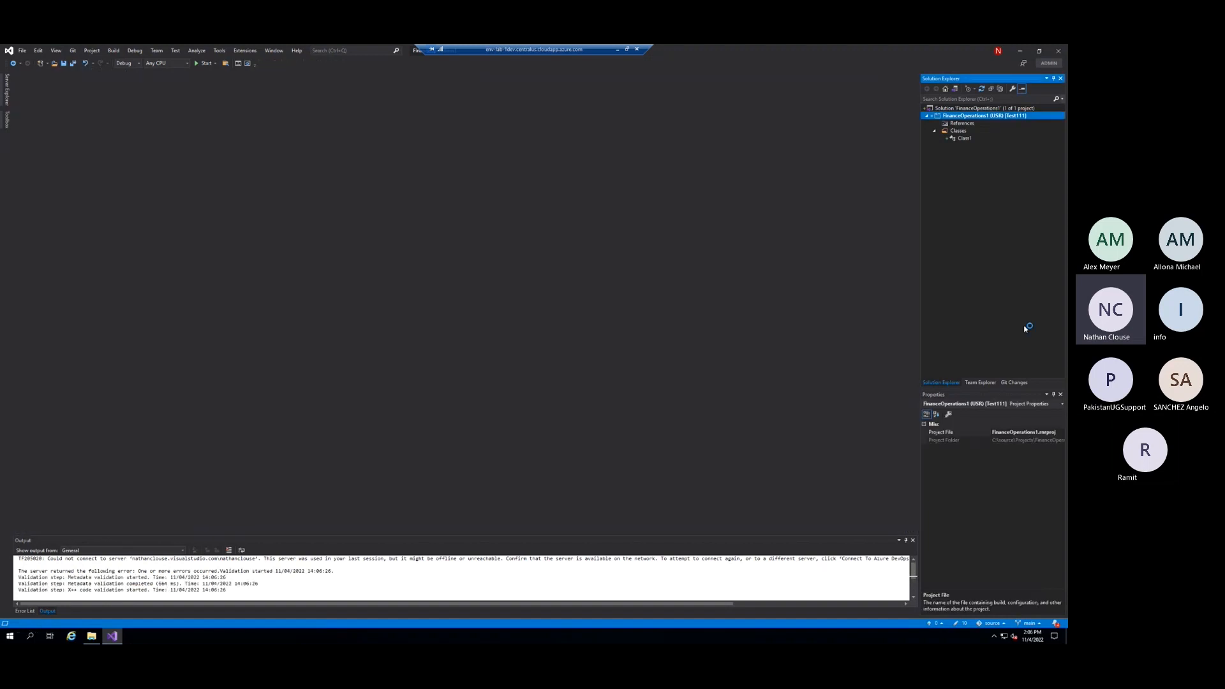
Review the pending Git changes and add a default ignore file through the Git repository settings
{"action": "left_click", "coordinate": [975, 140]}
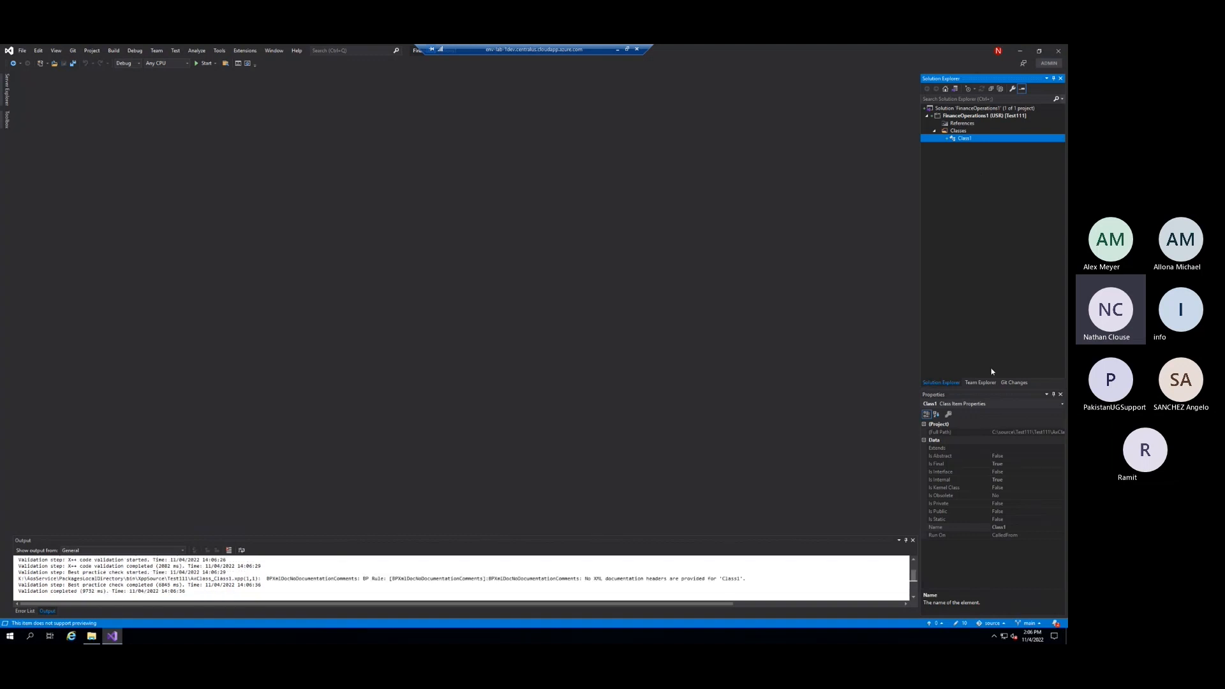
{"action": "left_click", "coordinate": [1008, 385]}
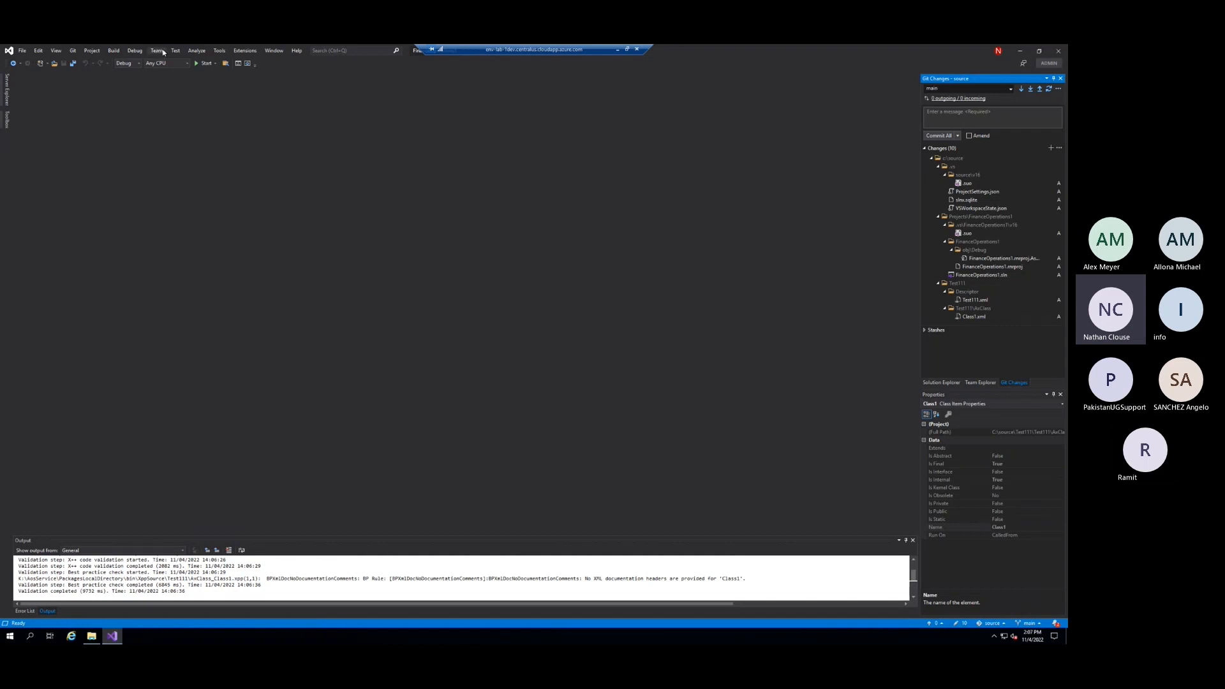
{"action": "left_click", "coordinate": [75, 52]}
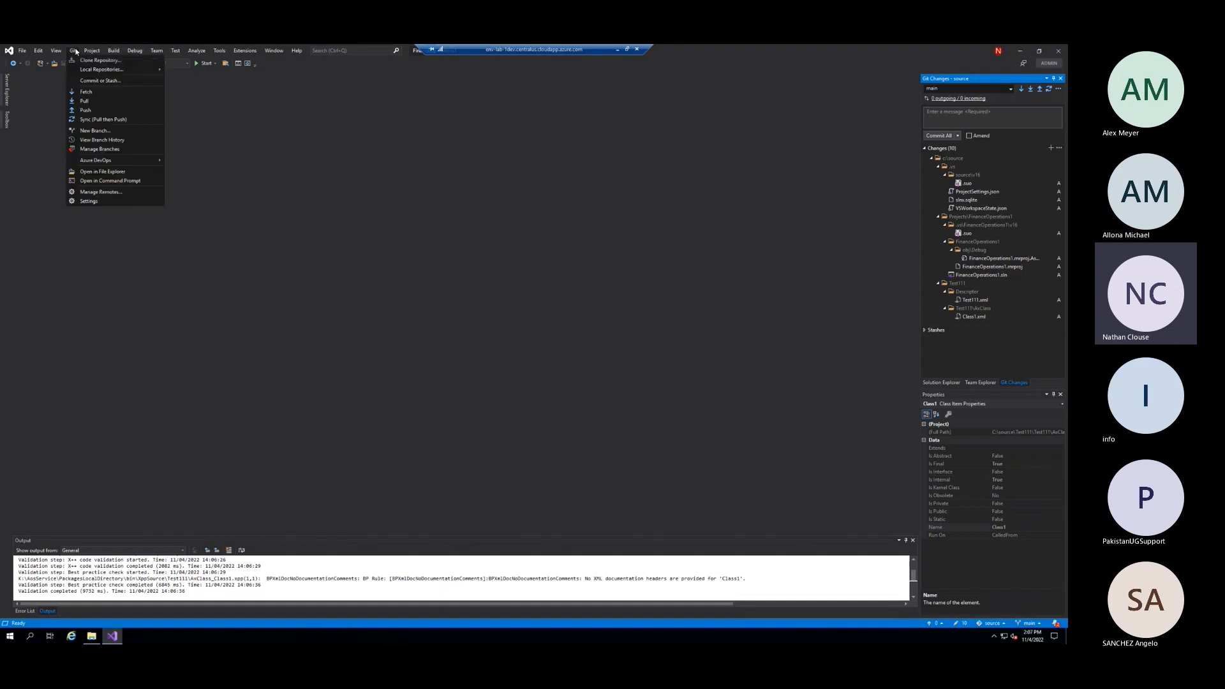
{"action": "left_click", "coordinate": [92, 200]}
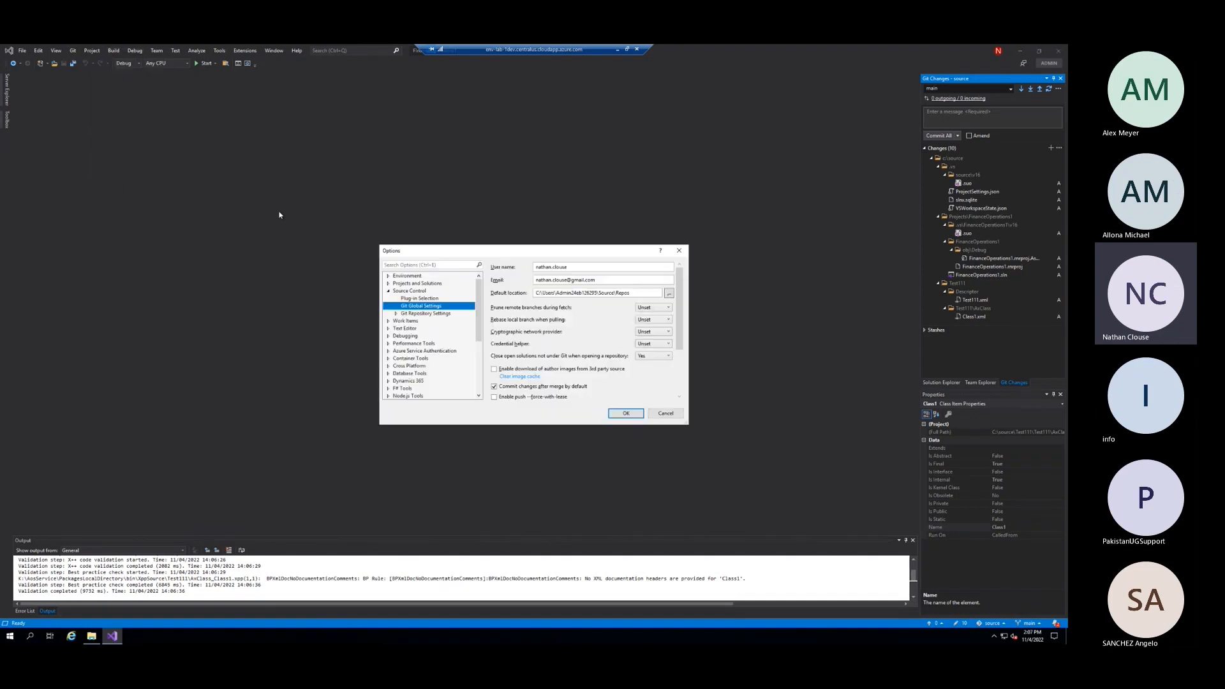
{"action": "left_click", "coordinate": [396, 314]}
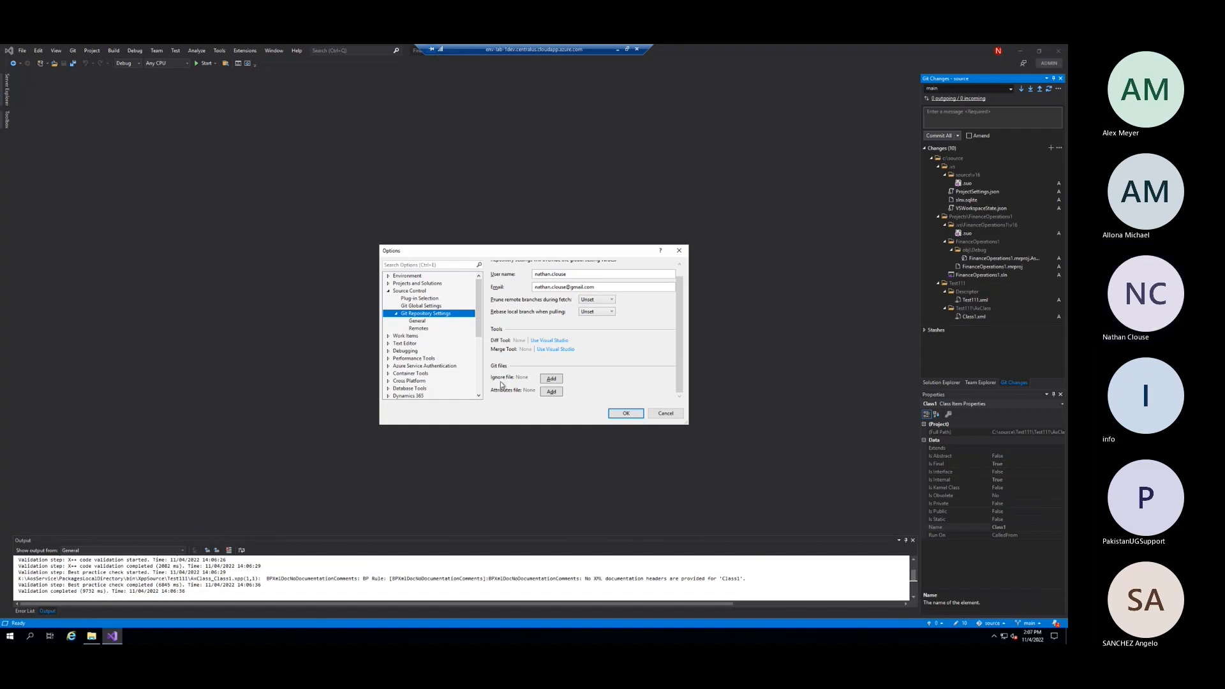
{"action": "left_click", "coordinate": [552, 381]}
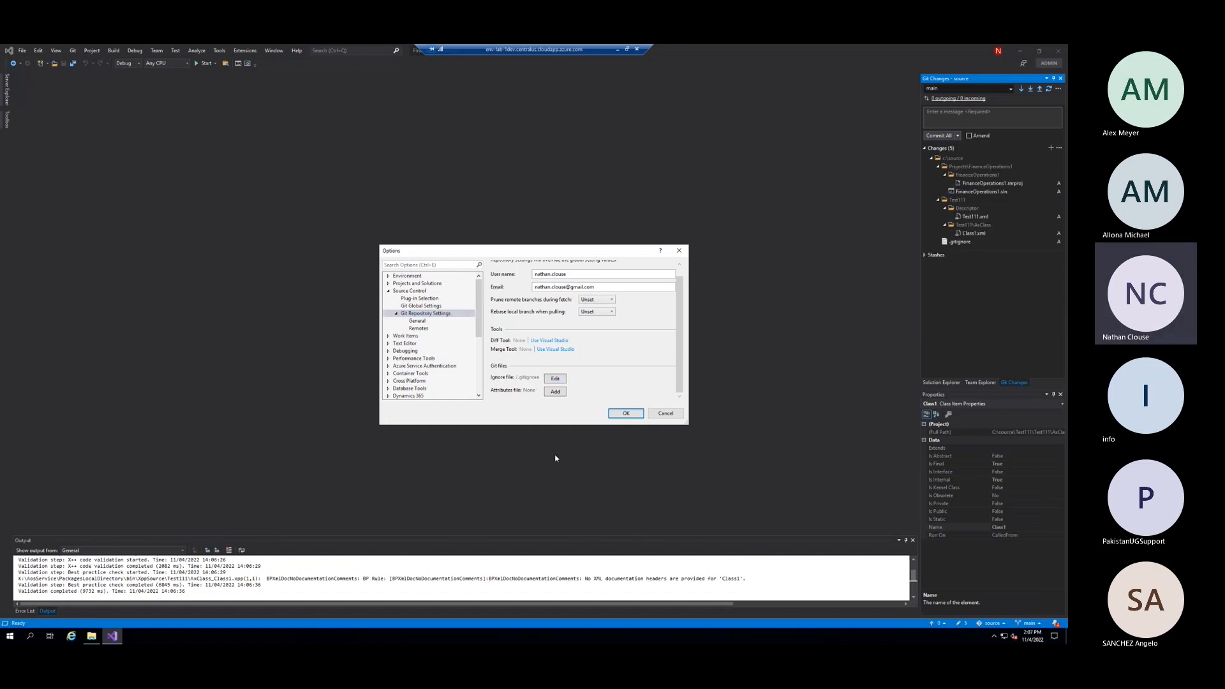
{"action": "left_click", "coordinate": [626, 413]}
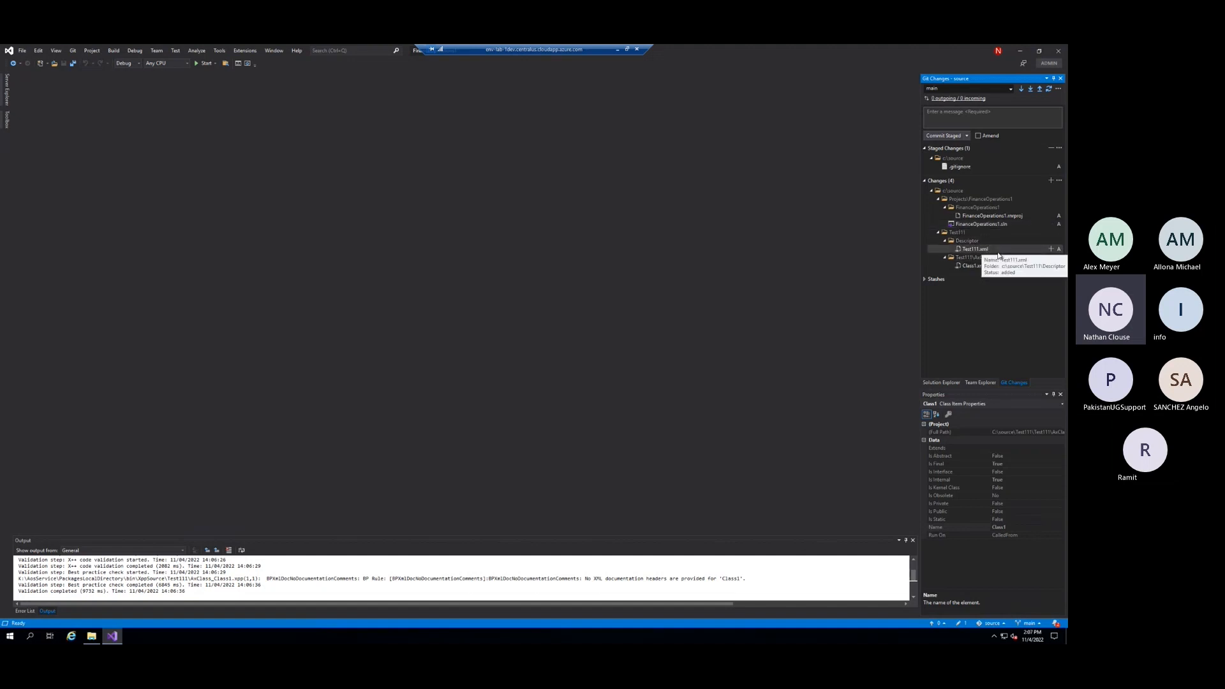
Append F&O specific rules to .gitignore that ignore everything except Test111 sources, Projects, .gitignore, azure-pipelines.yml, nuget.config and packages.config, then save and close it
{"action": "double_click", "coordinate": [951, 166]}
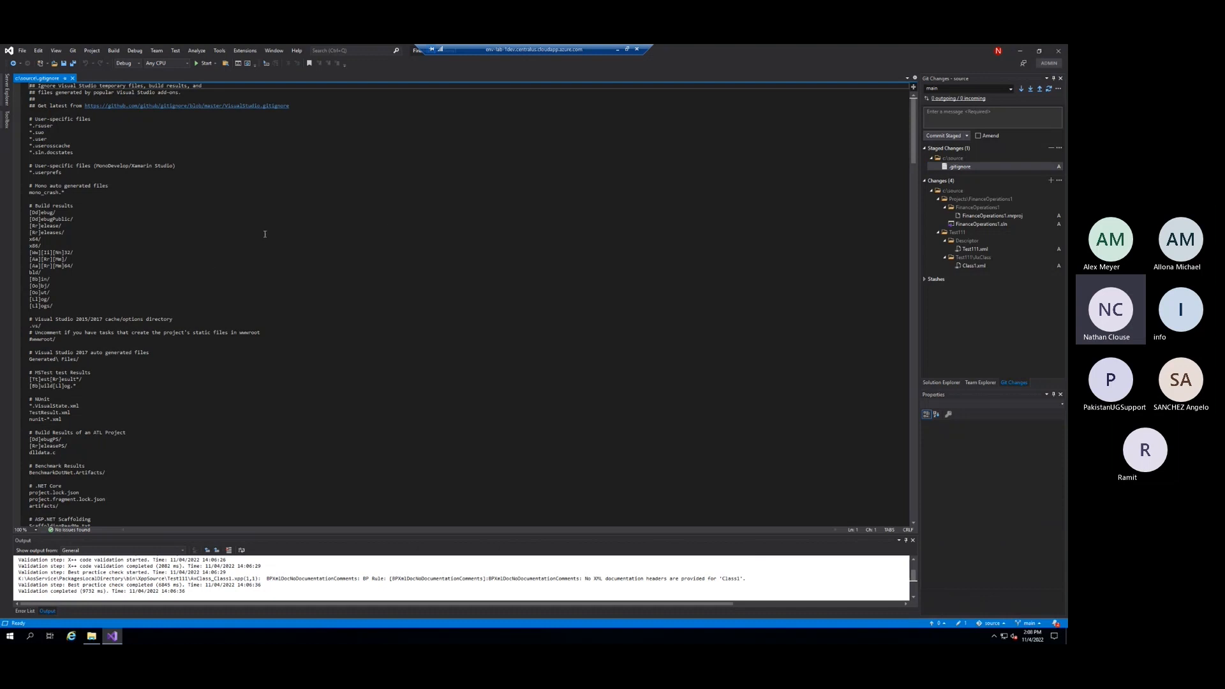
{"action": "left_click_drag", "start_coordinate": [915, 136], "coordinate": [926, 485]}
{"action": "left_click", "coordinate": [427, 276]}
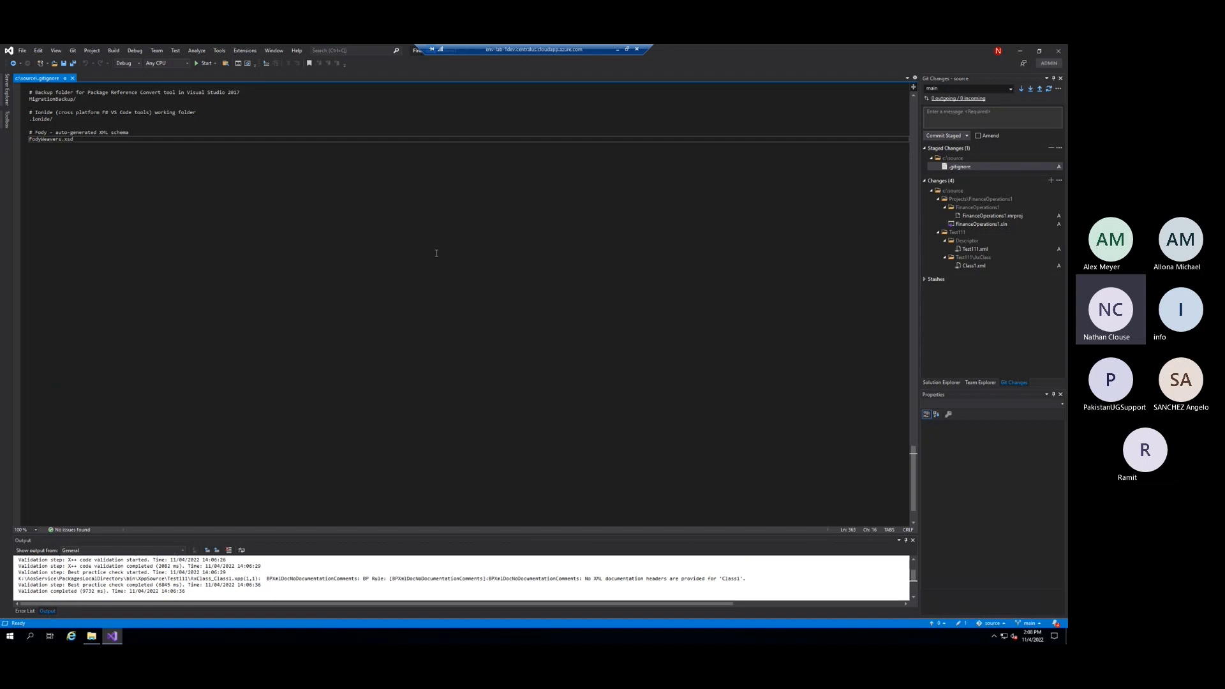
{"action": "key", "text": "Return"}
{"action": "key", "text": "Return"}
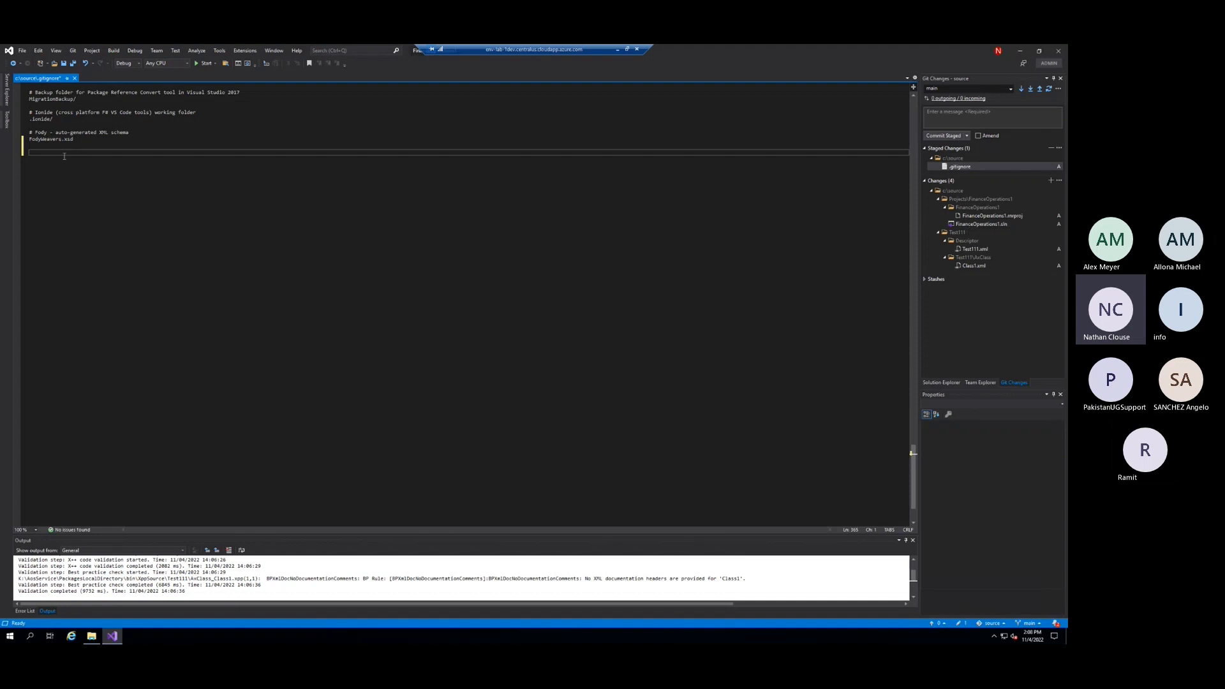
{"action": "key", "text": "Return"}
{"action": "type", "text": "# F&O specific  # Ignore everything /* # But keep custom packages and models !/Test111 Test111/bin/ Test111/resources/ Test111/XppMetadata/ Test111/BPCheck.xml Test111/BuildModelResult.xml Test111/BuildModelResult.log Test111/BuildProjectResult.err.xml Test111/BuildProjectResult.xml Test111/CompileLabels.xml Test111/*.xref Test111/*.$usr  # keep Projects !/Projects  !.gitignore !azure-pipelines.yml !nuget.config !packages.config"}
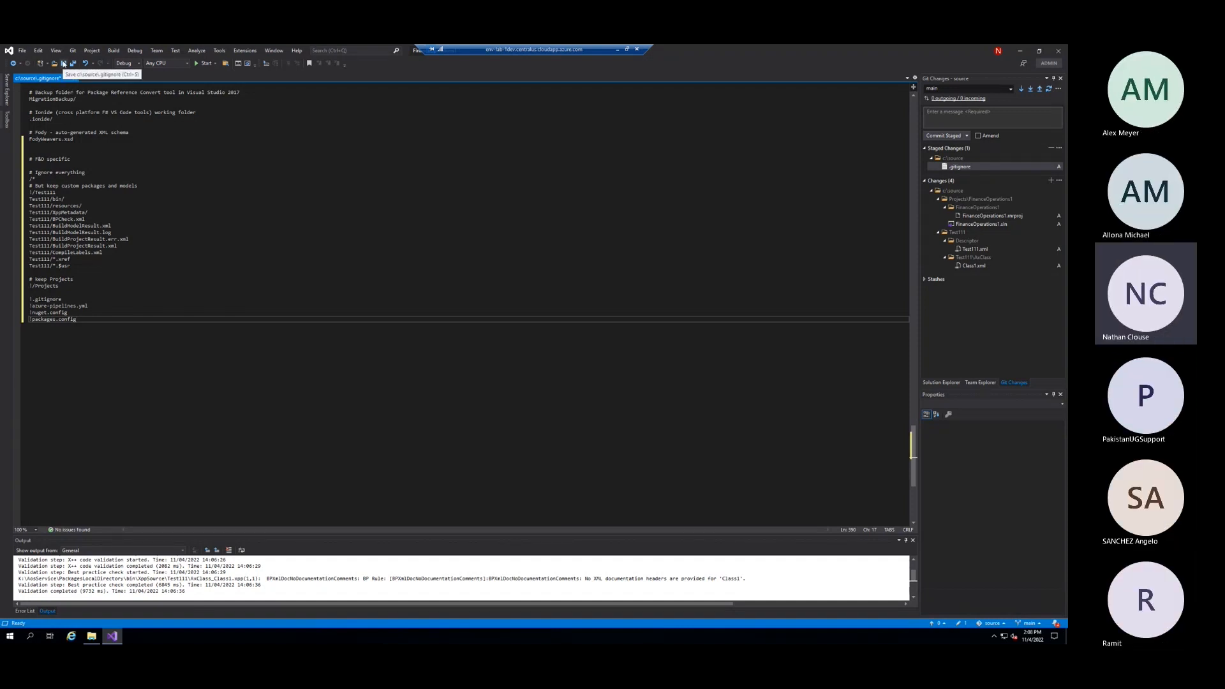
{"action": "left_click", "coordinate": [64, 63]}
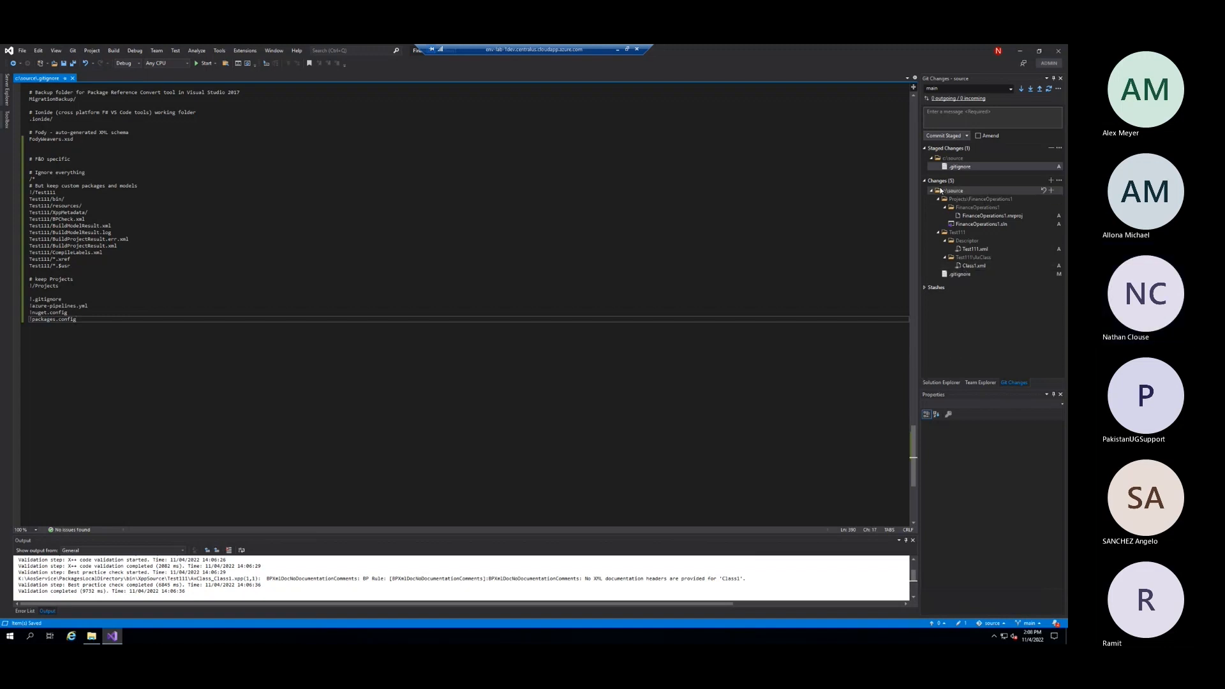
{"action": "left_click", "coordinate": [72, 78]}
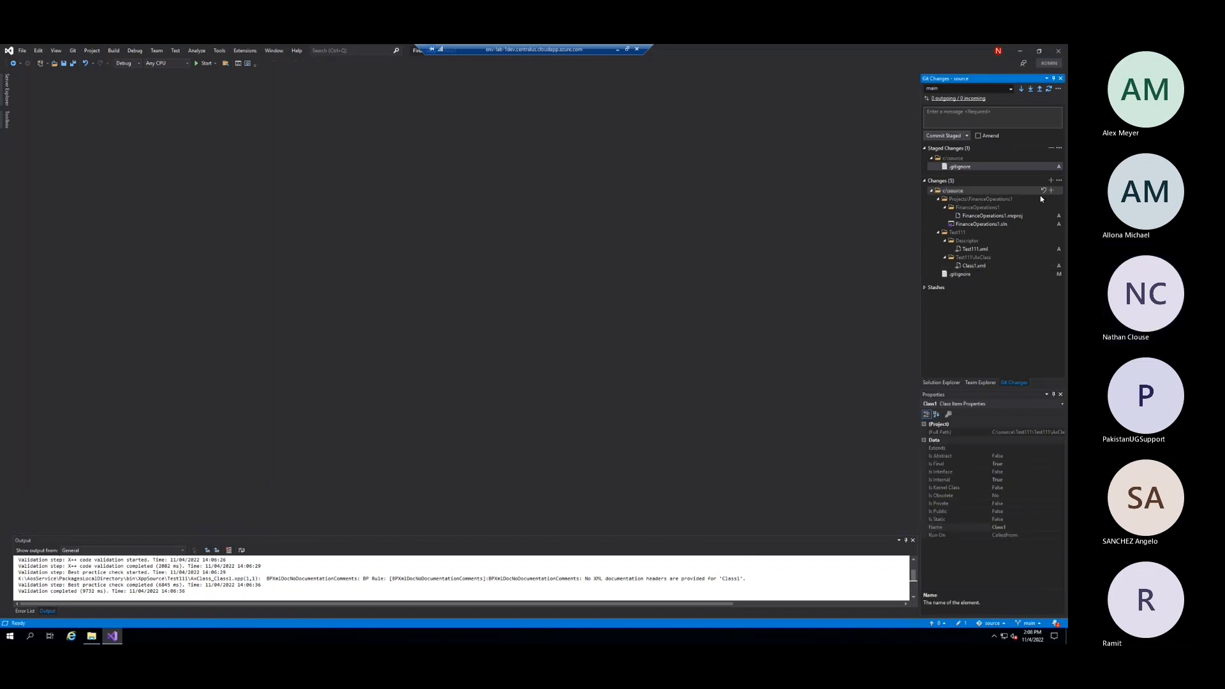
Run a full Dynamics 365 model build of only the Test111 package and close the build dialog
{"action": "left_click", "coordinate": [198, 52]}
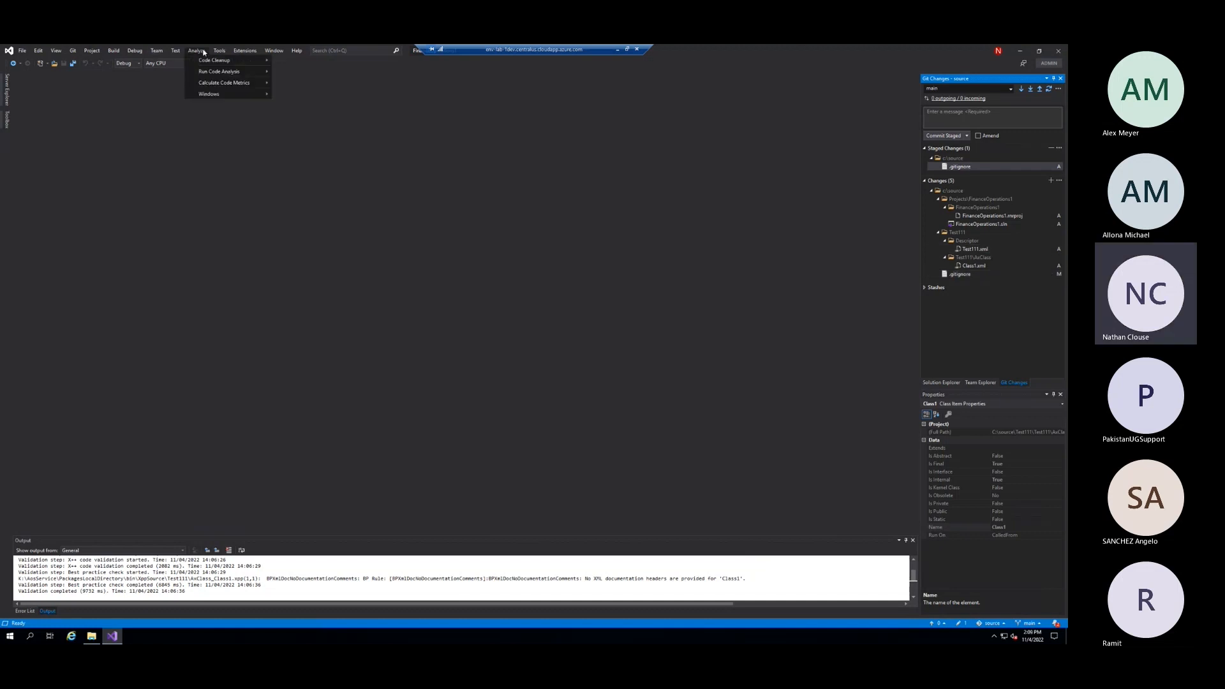
{"action": "mouse_move", "coordinate": [221, 53]}
{"action": "mouse_move", "coordinate": [158, 54]}
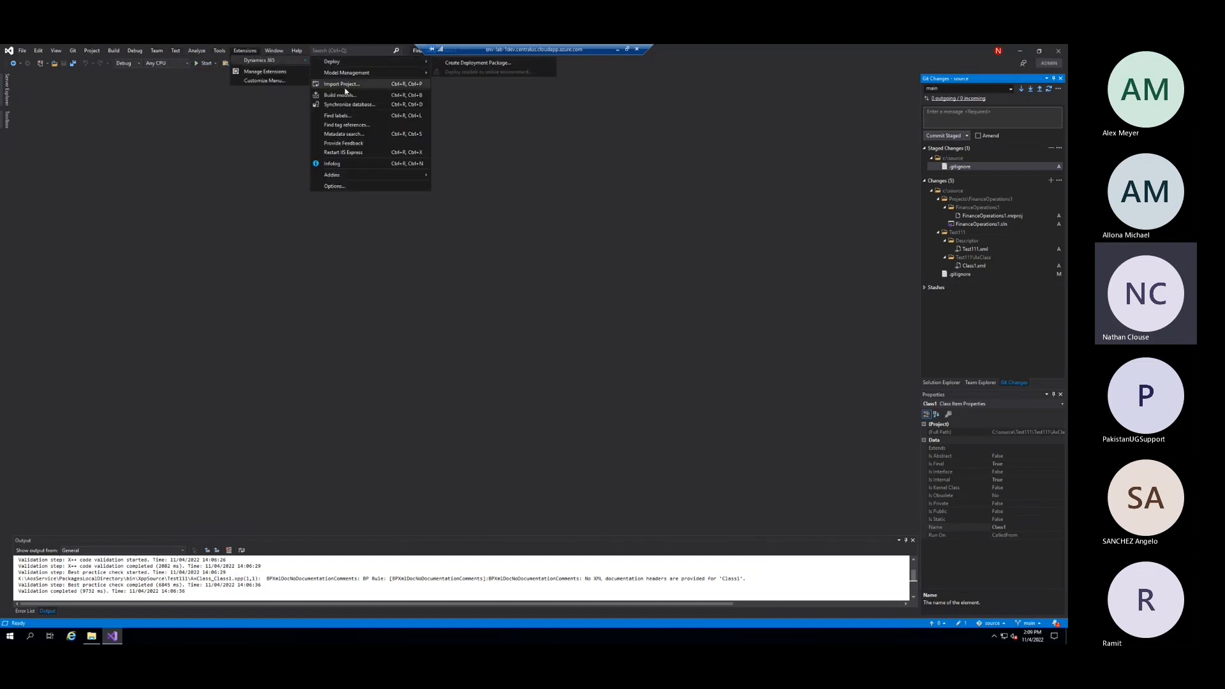
{"action": "left_click", "coordinate": [342, 95]}
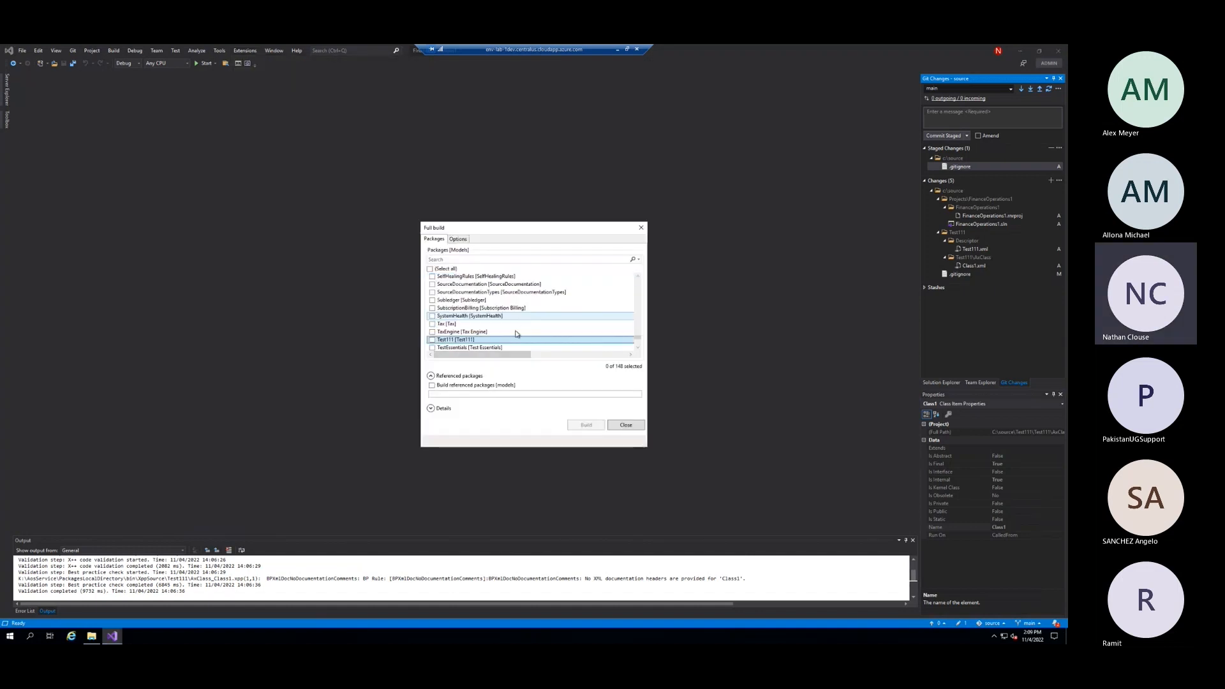
{"action": "left_click", "coordinate": [516, 340]}
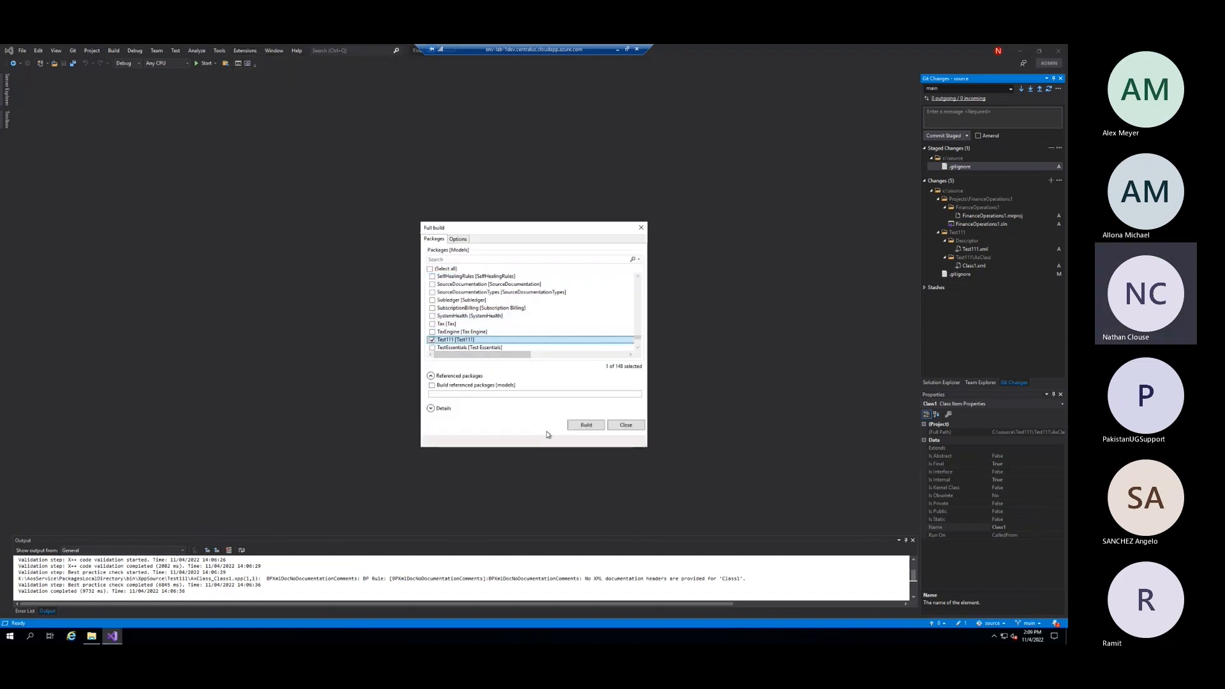
{"action": "left_click", "coordinate": [584, 426]}
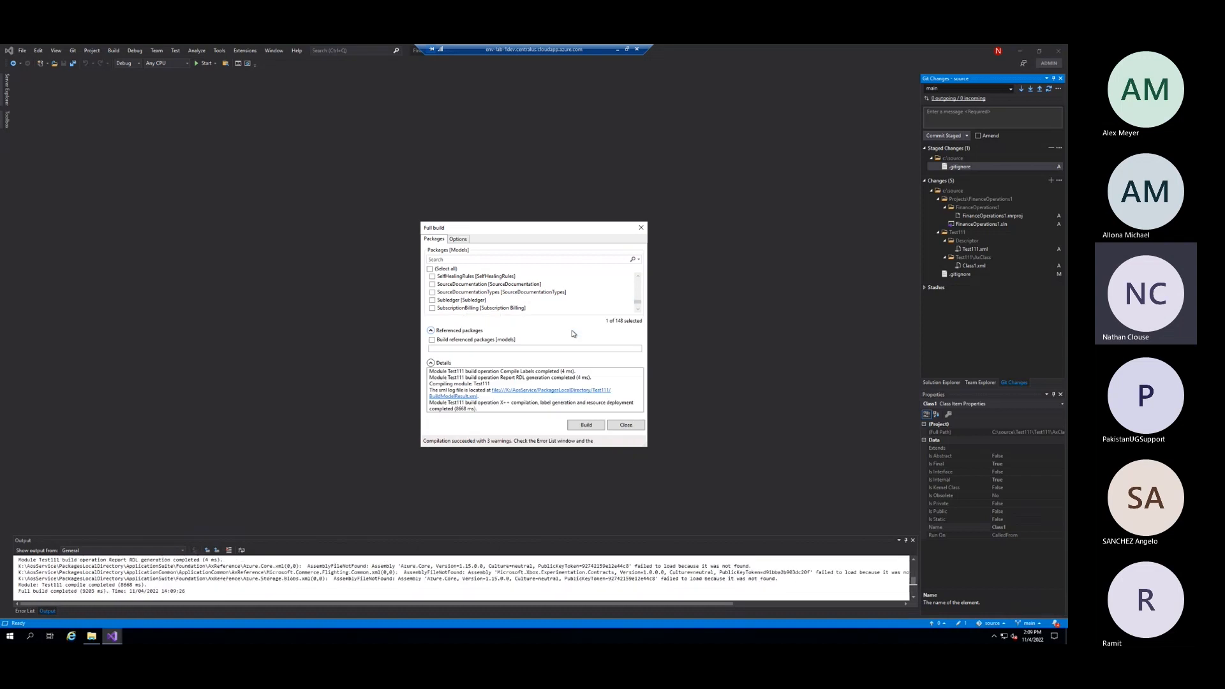
{"action": "left_click", "coordinate": [635, 428]}
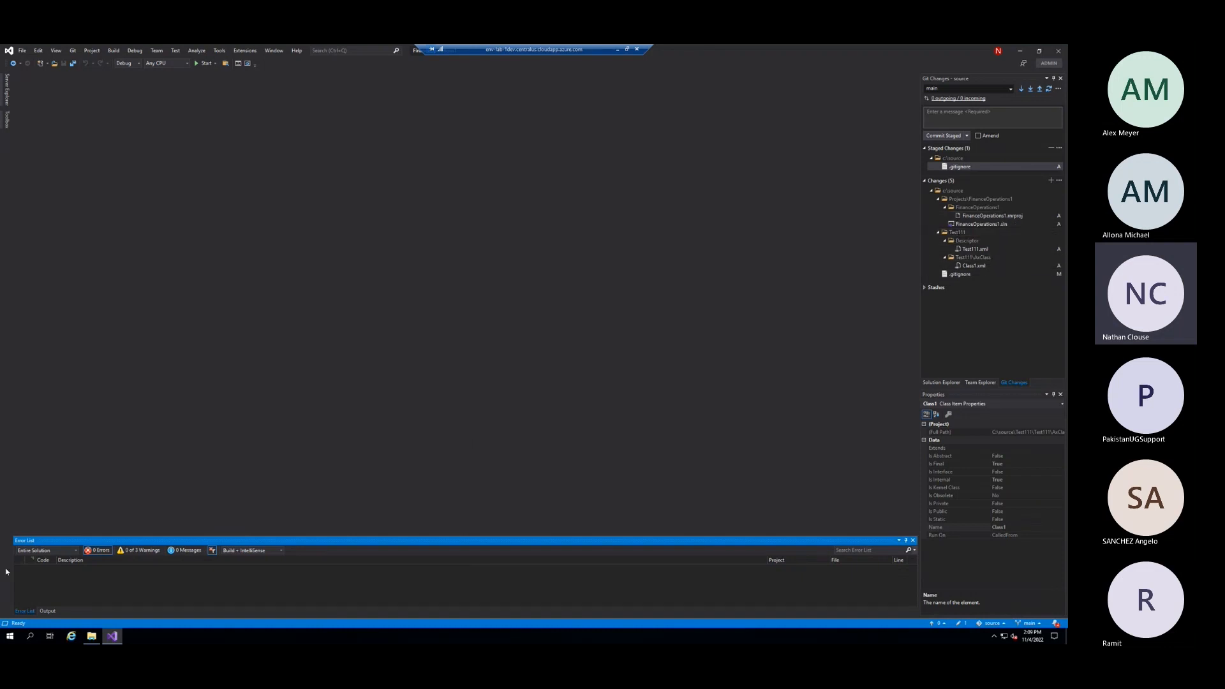
Inspect the Test111 folder and its XppMetadata subfolder in File Explorer, and return to Visual Studio
{"action": "mouse_move", "coordinate": [91, 635]}
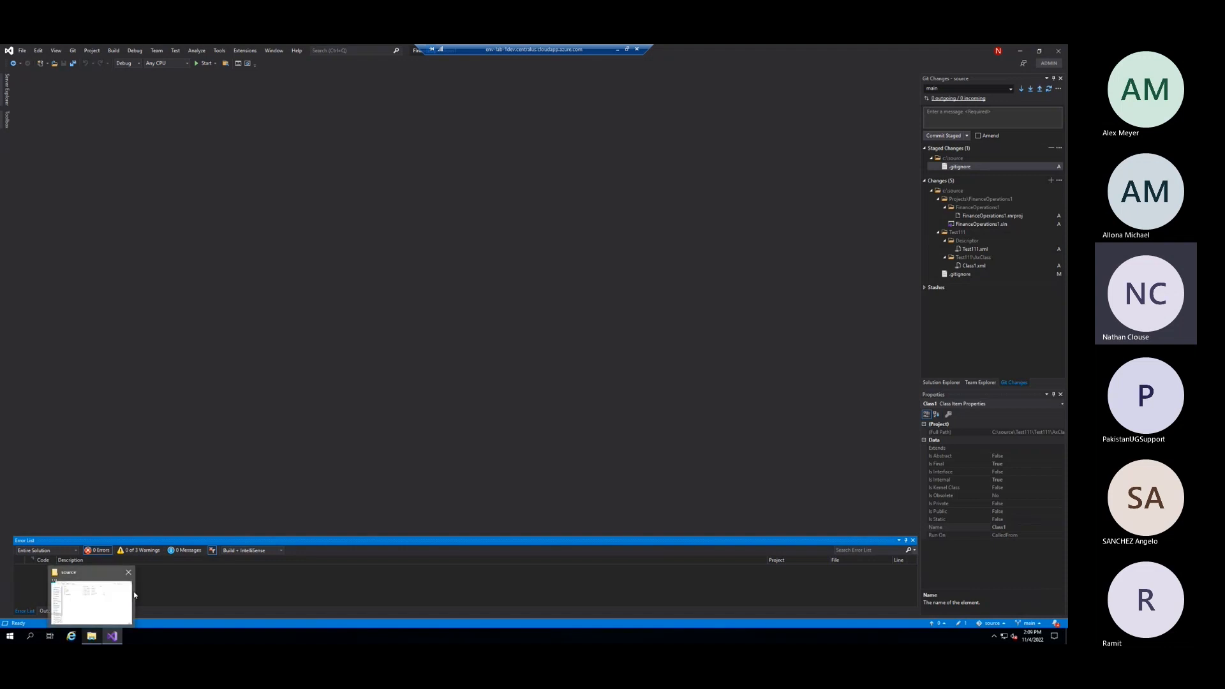
{"action": "left_click", "coordinate": [89, 600]}
{"action": "double_click", "coordinate": [430, 241]}
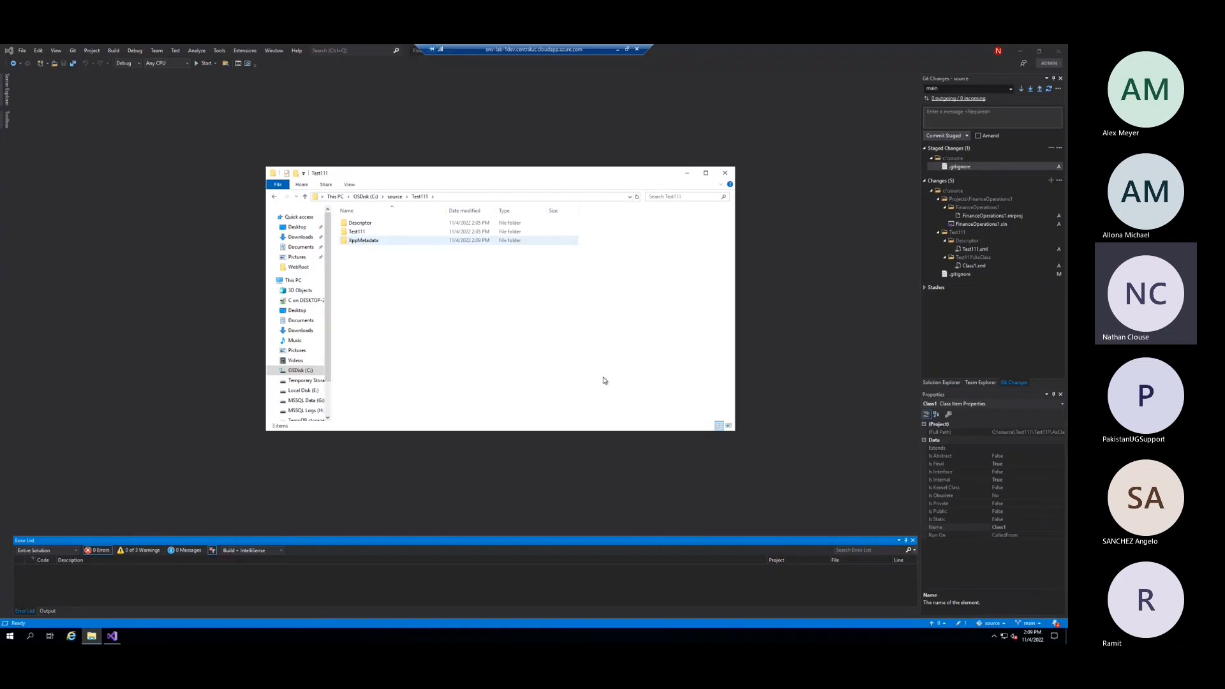
{"action": "double_click", "coordinate": [481, 243]}
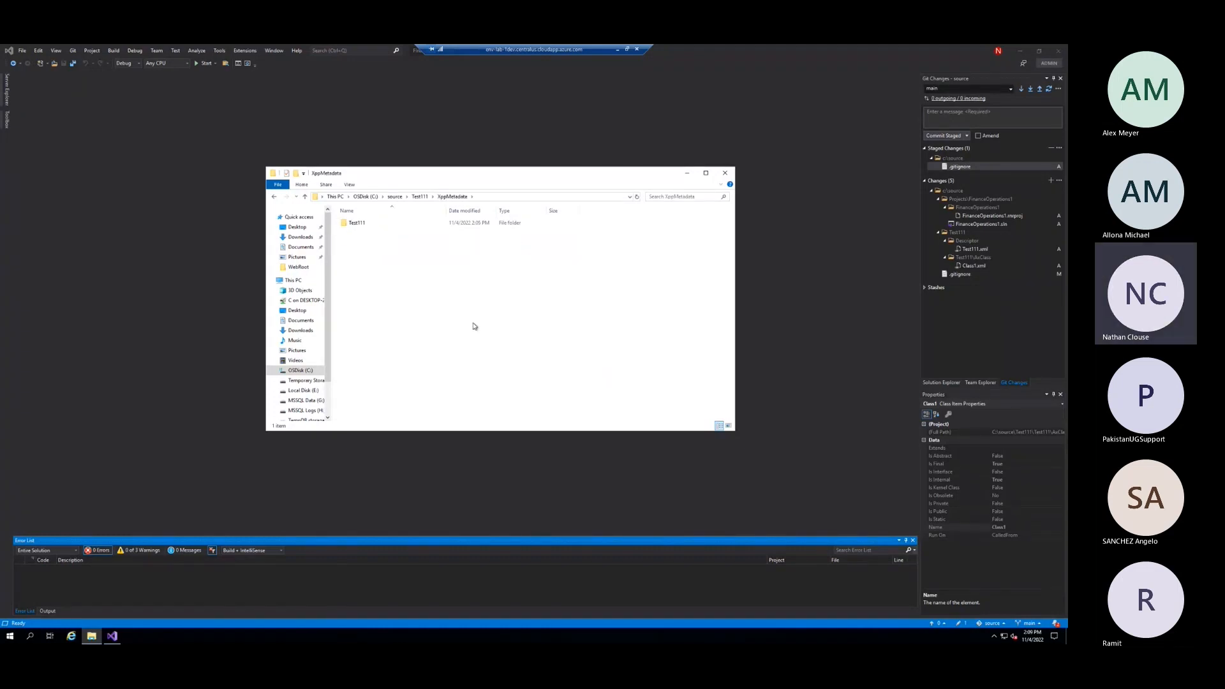
{"action": "left_click", "coordinate": [419, 198]}
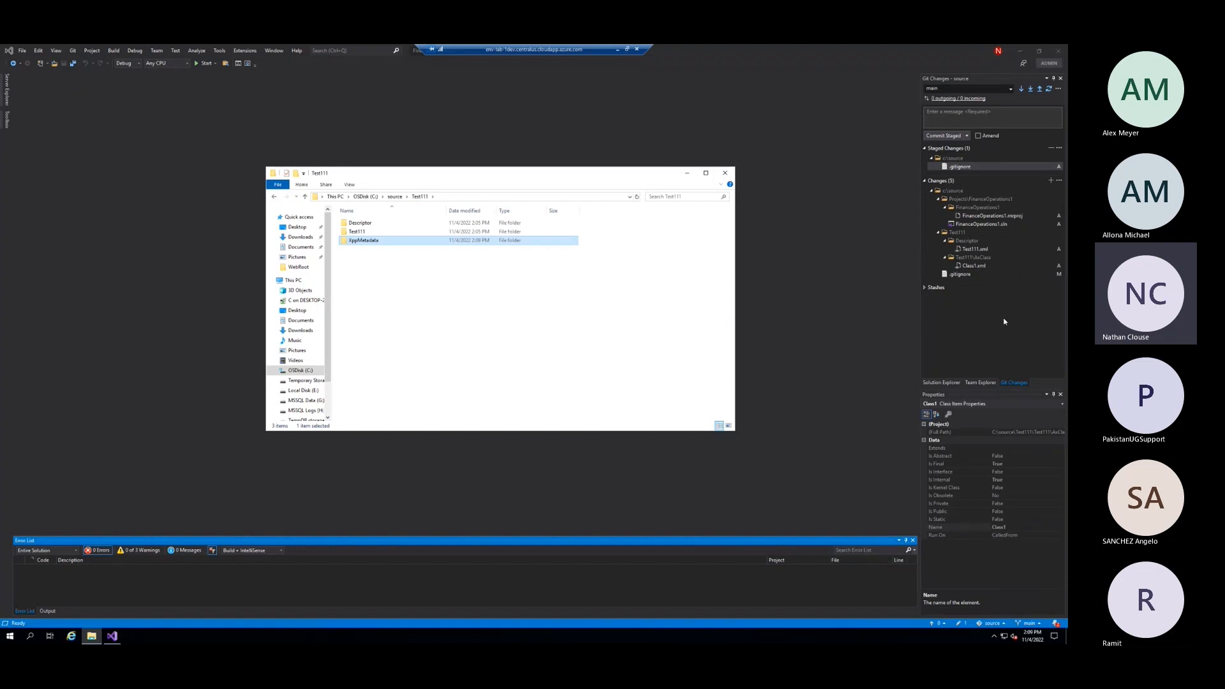
{"action": "left_click", "coordinate": [855, 329]}
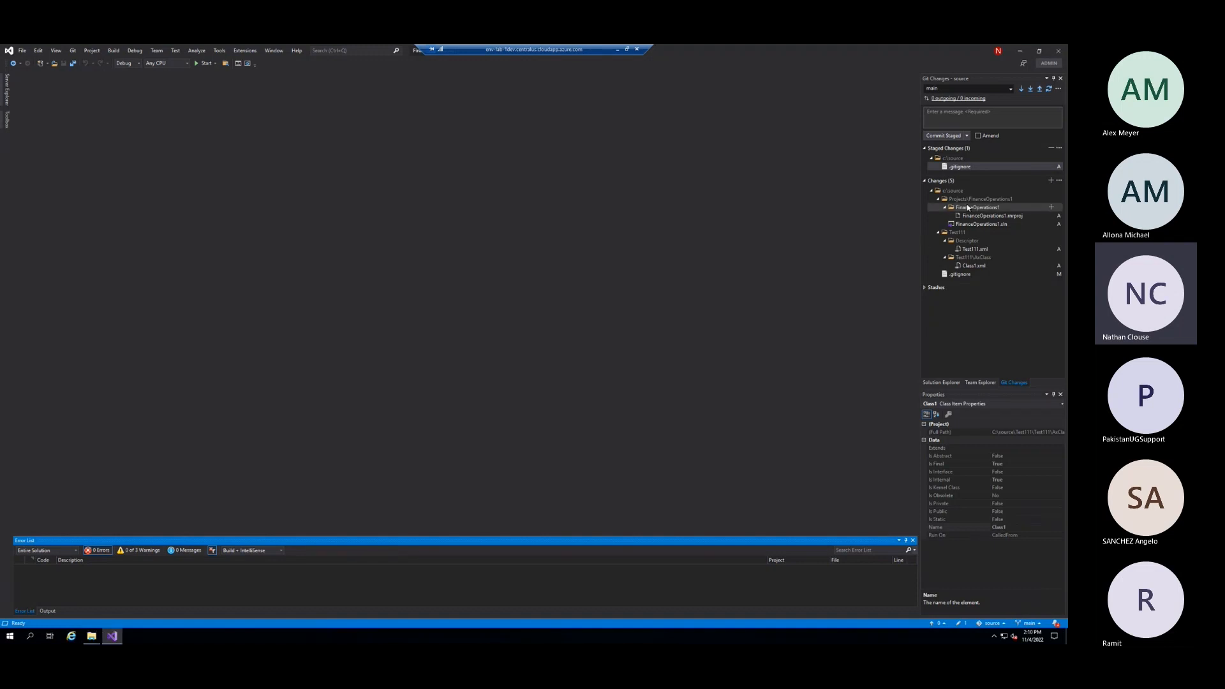
Stage all pending changes under C:\source, saving the FinanceOperations1 solution and project
{"action": "right_click", "coordinate": [950, 192]}
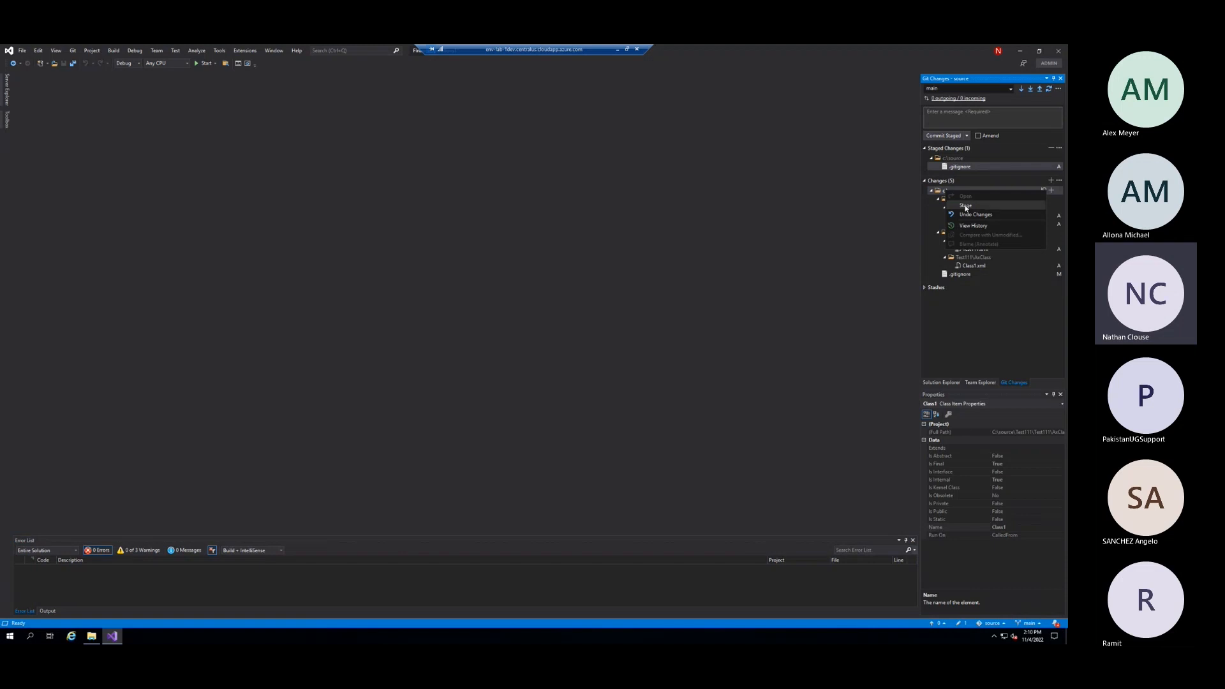
{"action": "left_click", "coordinate": [966, 215]}
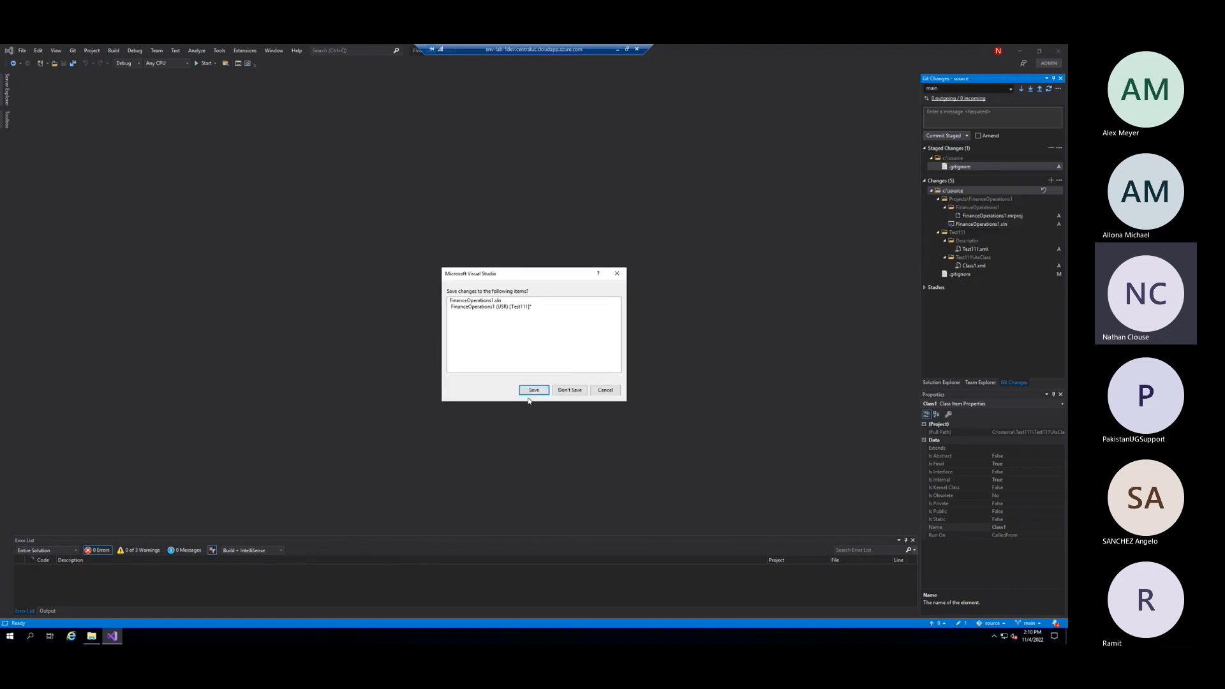
{"action": "left_click", "coordinate": [532, 390]}
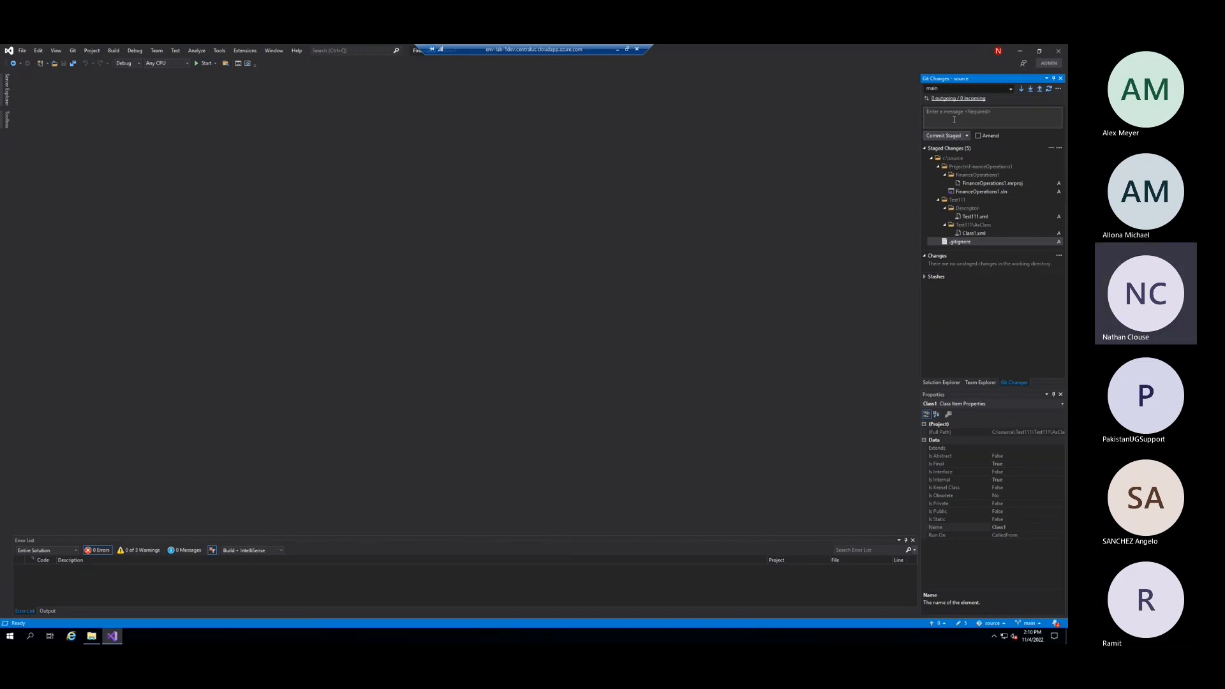
Commit the staged changes with the message "initial commit for model test111"
{"action": "left_click", "coordinate": [954, 120]}
{"action": "type", "text": "initial commit for model test111"}
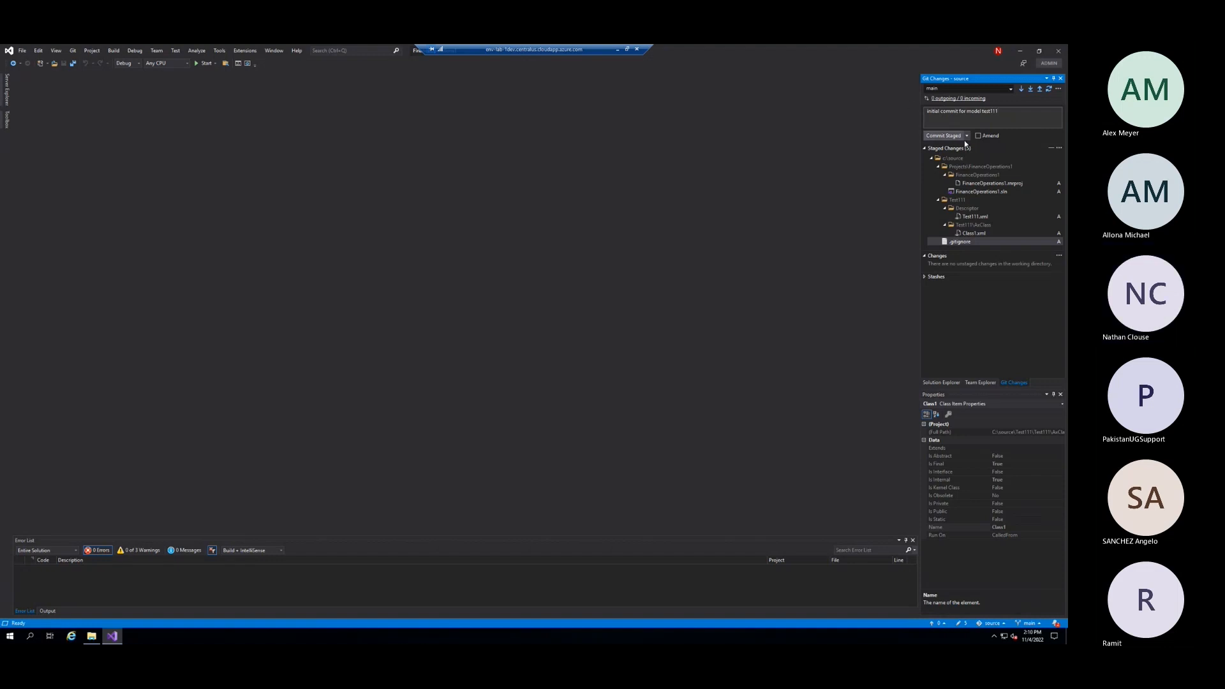
{"action": "left_click", "coordinate": [943, 135]}
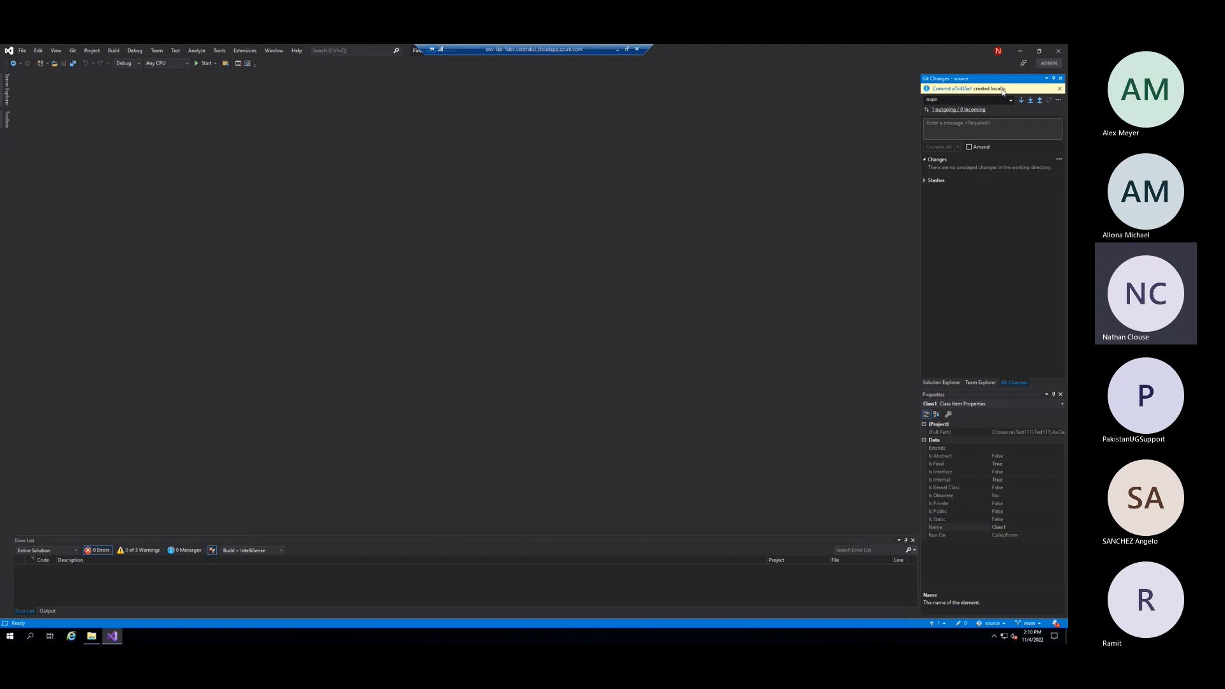
Review the details of the new local commit, sync it with the remote repository and close the commit view
{"action": "left_click", "coordinate": [964, 88]}
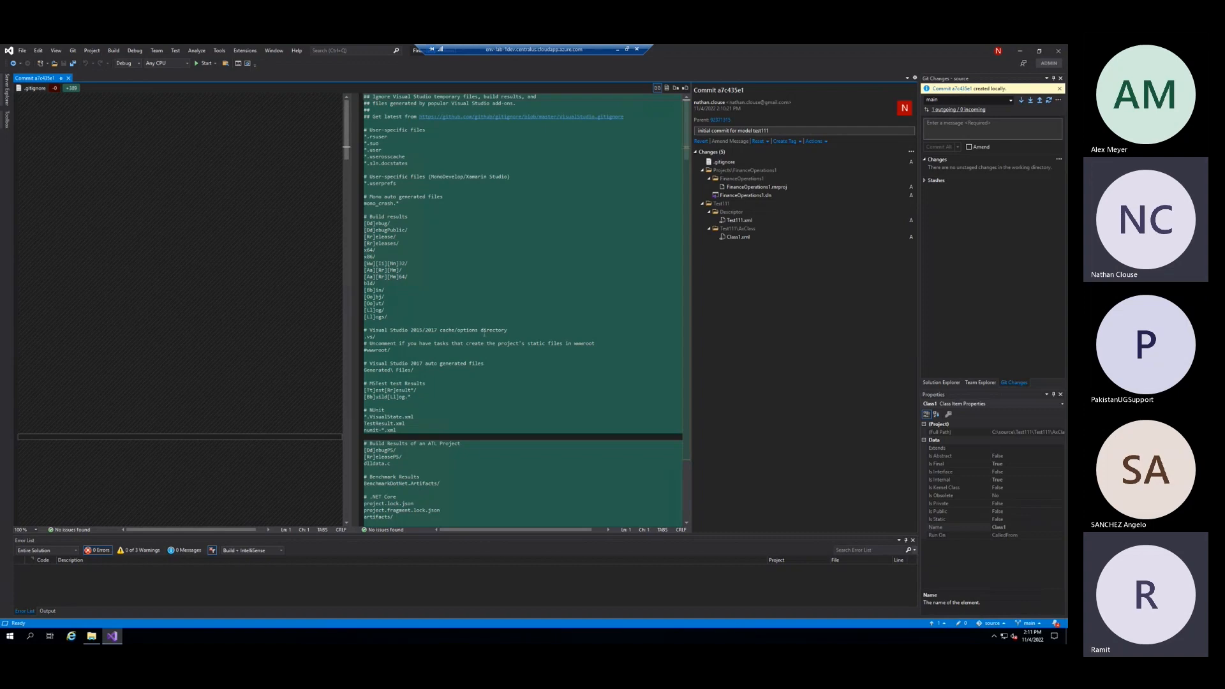
{"action": "left_click", "coordinate": [1049, 100]}
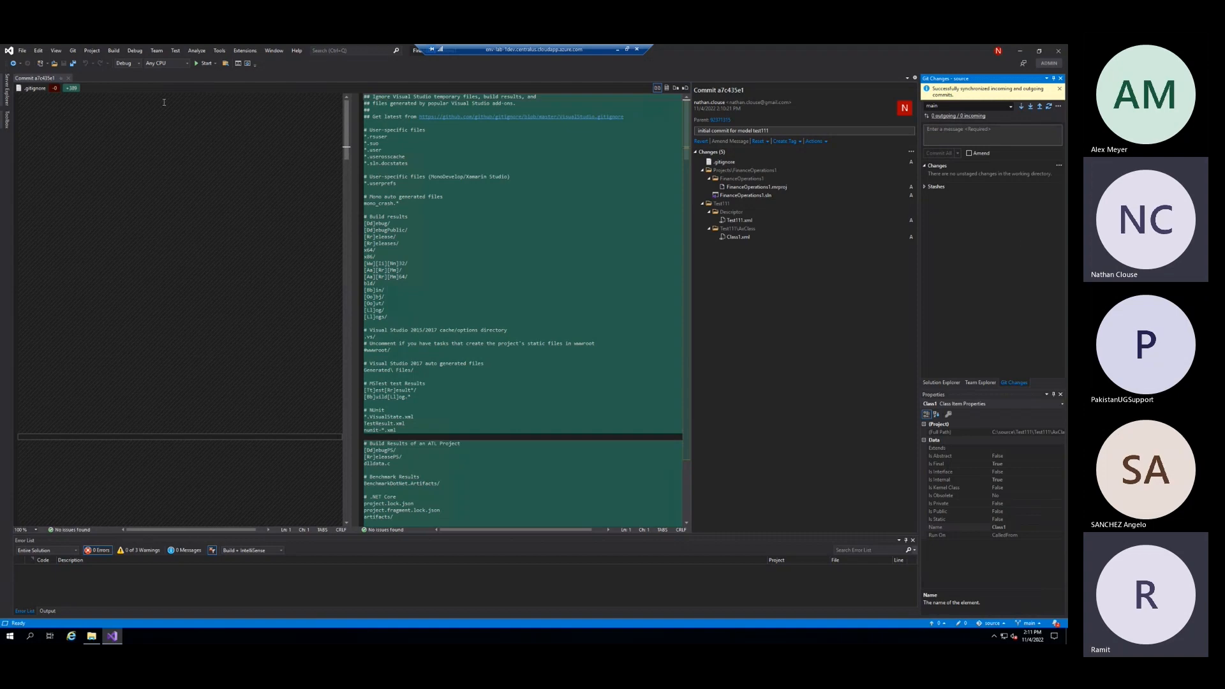
{"action": "left_click", "coordinate": [69, 79]}
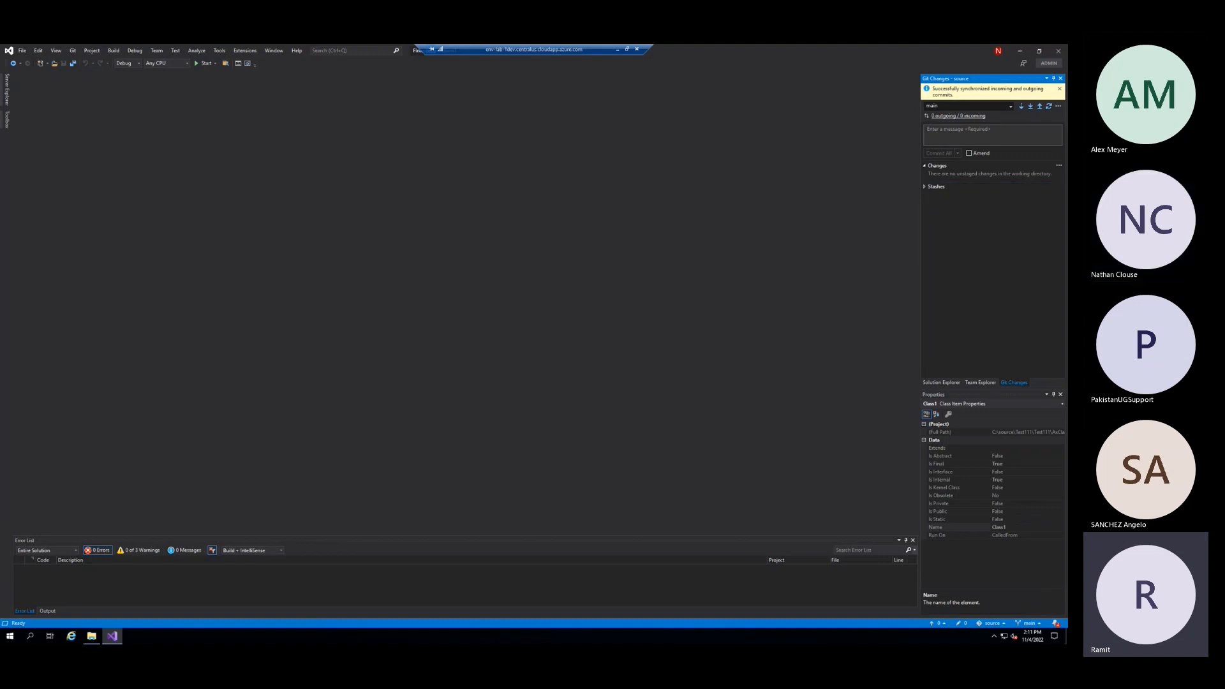
Switch to Azure DevOps in the browser and reload the Git123 repository files to check the pushed commit
{"action": "key", "text": "alt+Tab"}
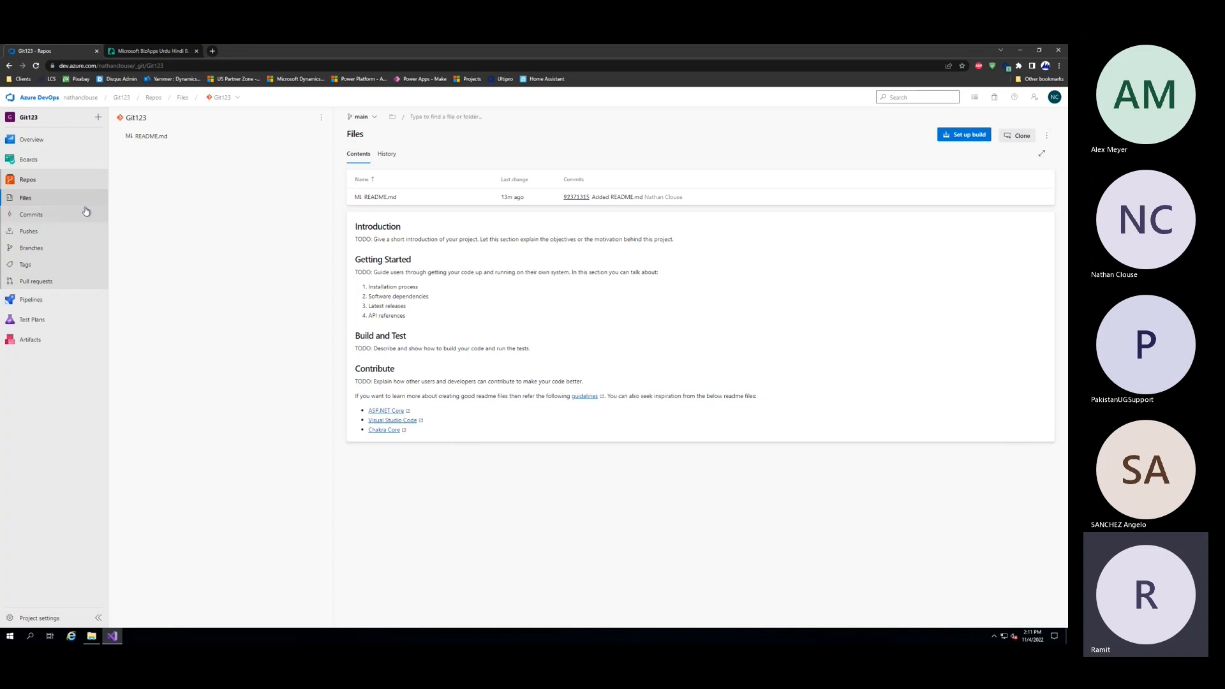
{"action": "left_click", "coordinate": [61, 202]}
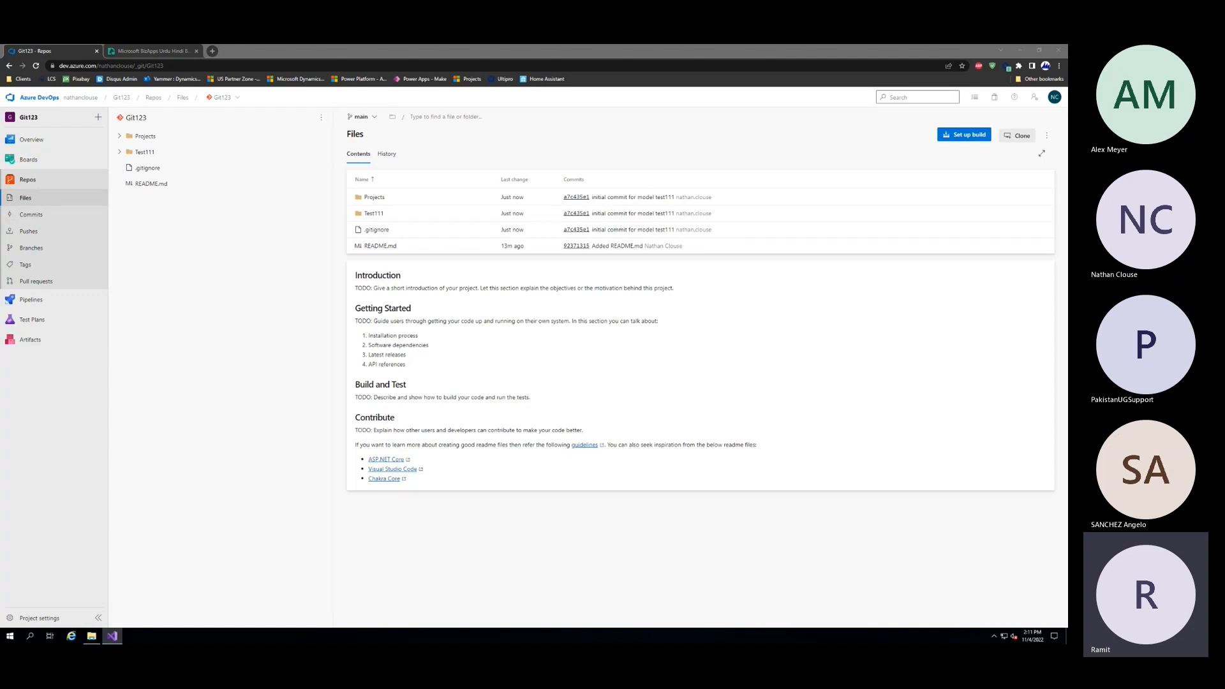
{"action": "left_click", "coordinate": [513, 378]}
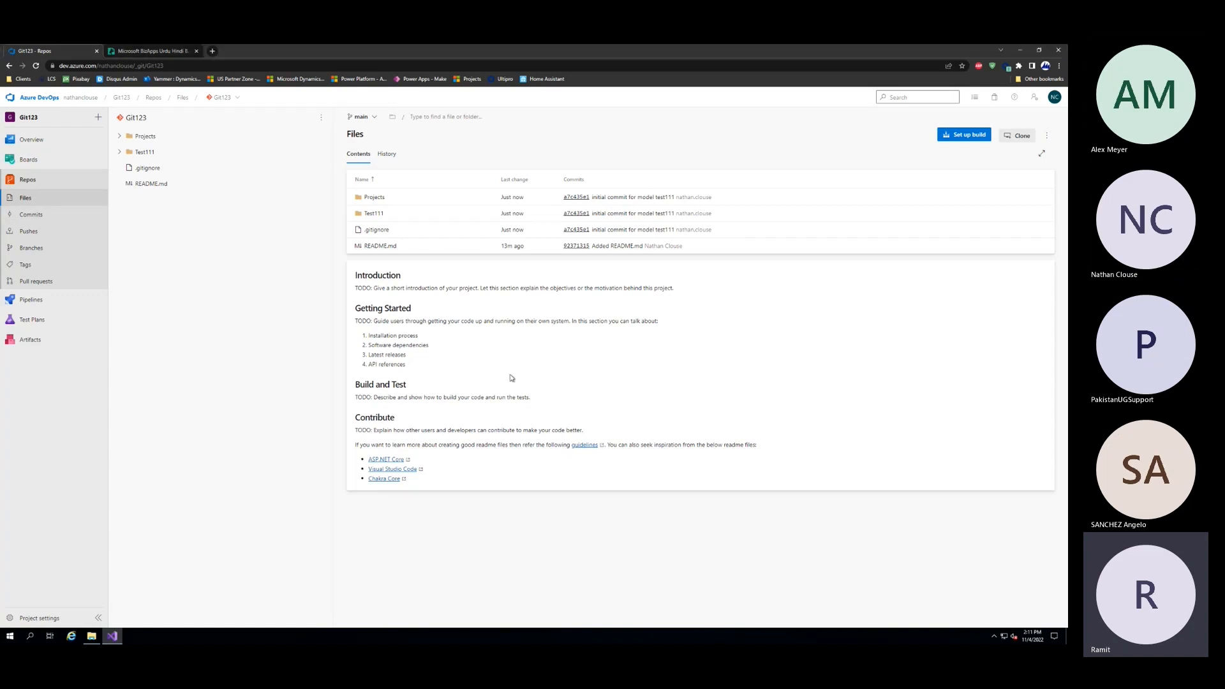
Browse the pushed Projects and Test111 folders in the Git123 repository down to the contents of the AxClass folder
{"action": "left_click", "coordinate": [120, 136]}
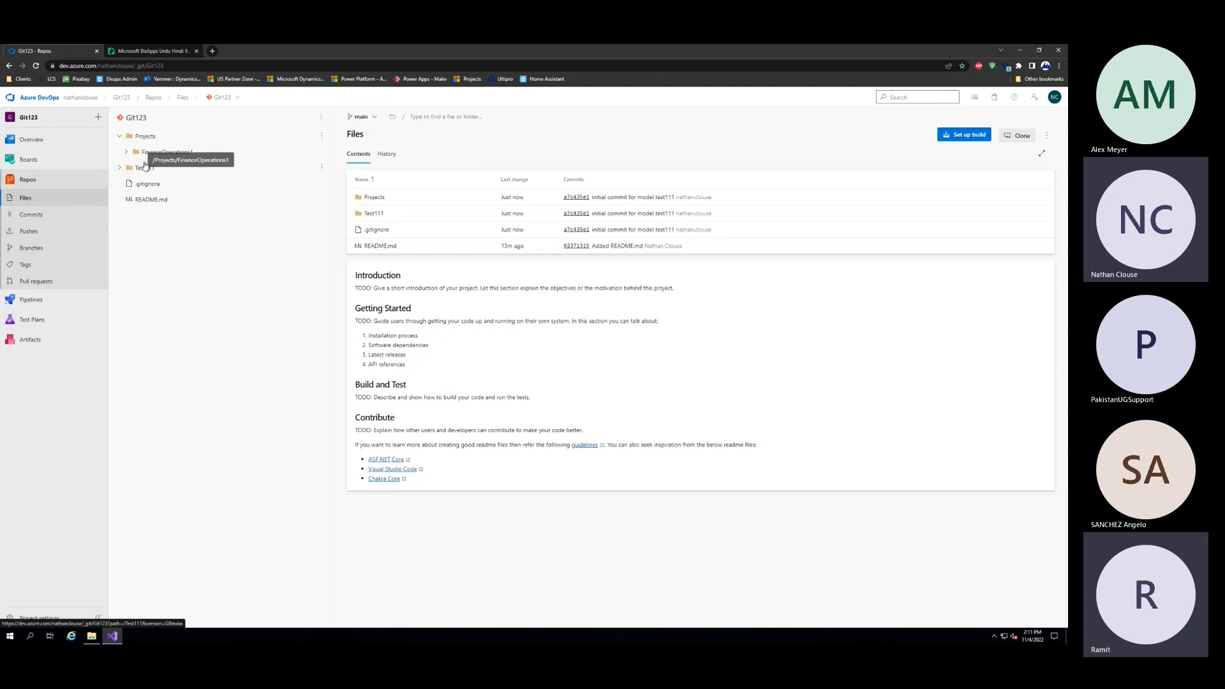
{"action": "left_click", "coordinate": [120, 168]}
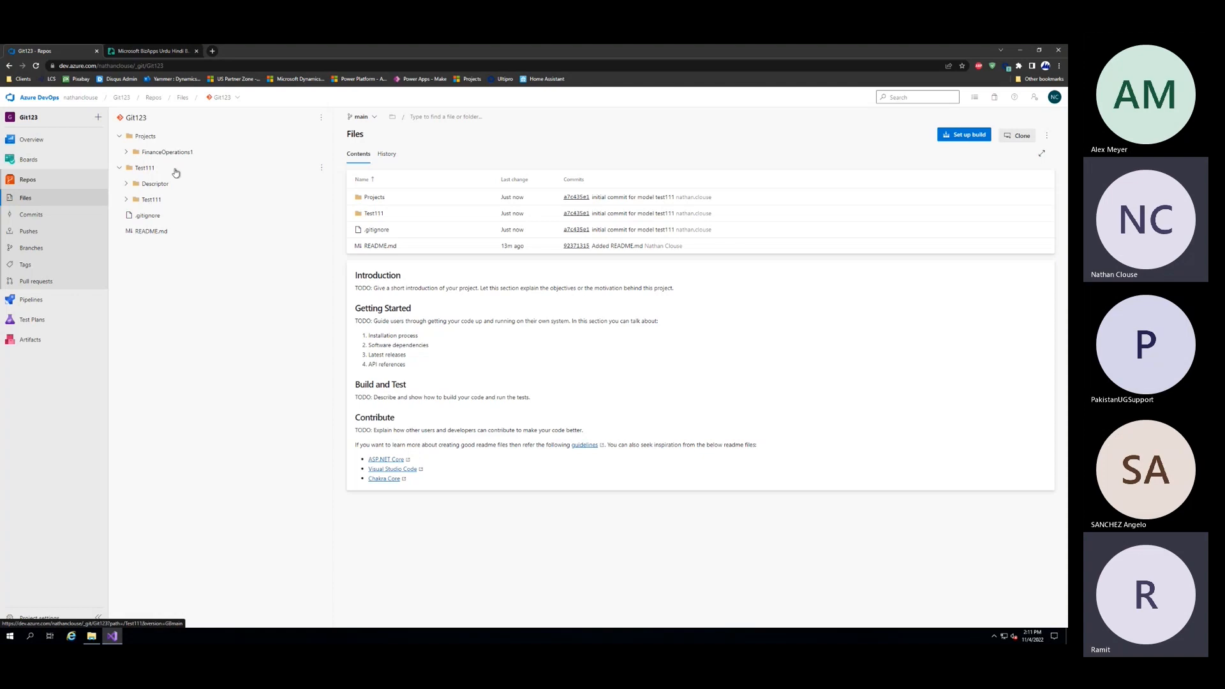
{"action": "left_click", "coordinate": [127, 201]}
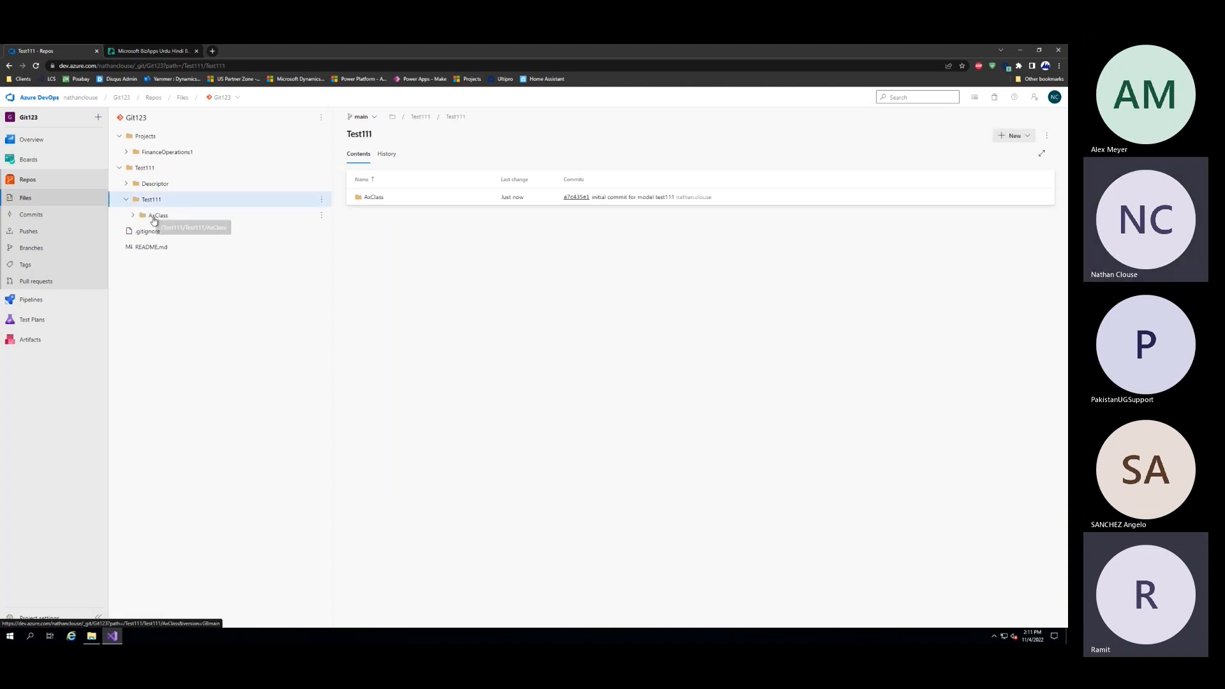
{"action": "left_click", "coordinate": [155, 215]}
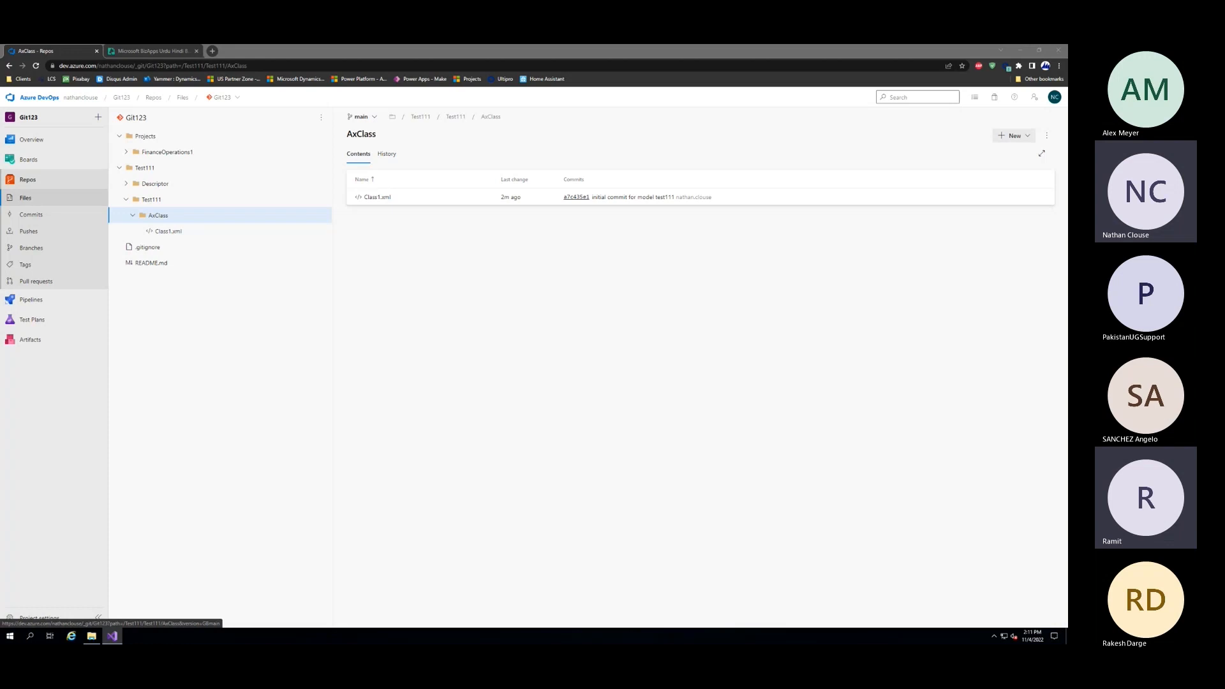
Return to Visual Studio and show the contents of the FinanceOperations1 solution
{"action": "left_click", "coordinate": [1019, 54]}
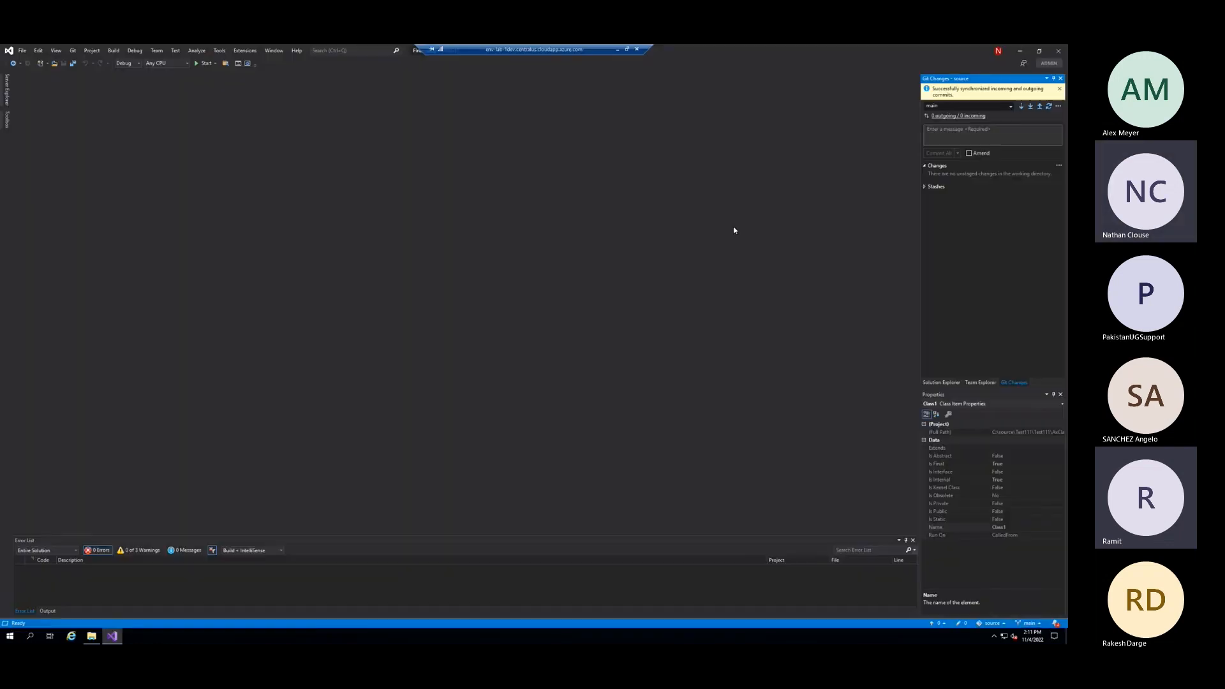
{"action": "left_click", "coordinate": [979, 382]}
{"action": "left_click", "coordinate": [949, 383]}
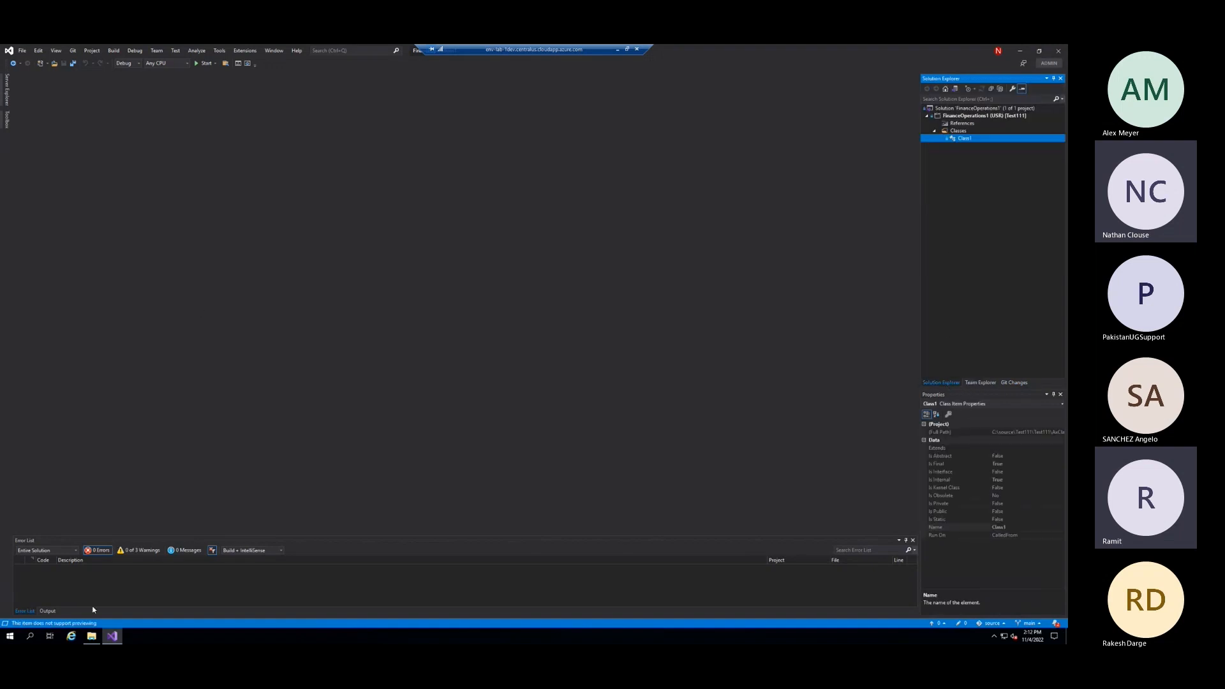
Copy azure-pipelines.yml, nuget.config and packages.config into the C:\source folder in File Explorer
{"action": "left_click", "coordinate": [91, 636]}
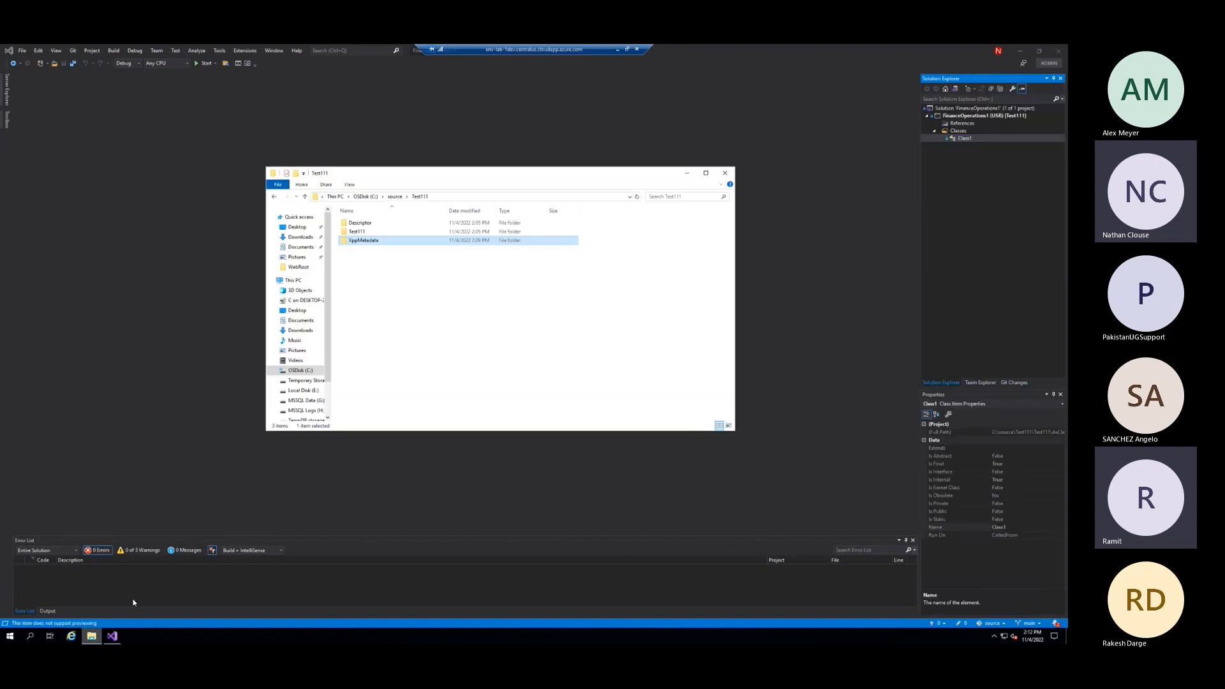
{"action": "left_click", "coordinate": [394, 198]}
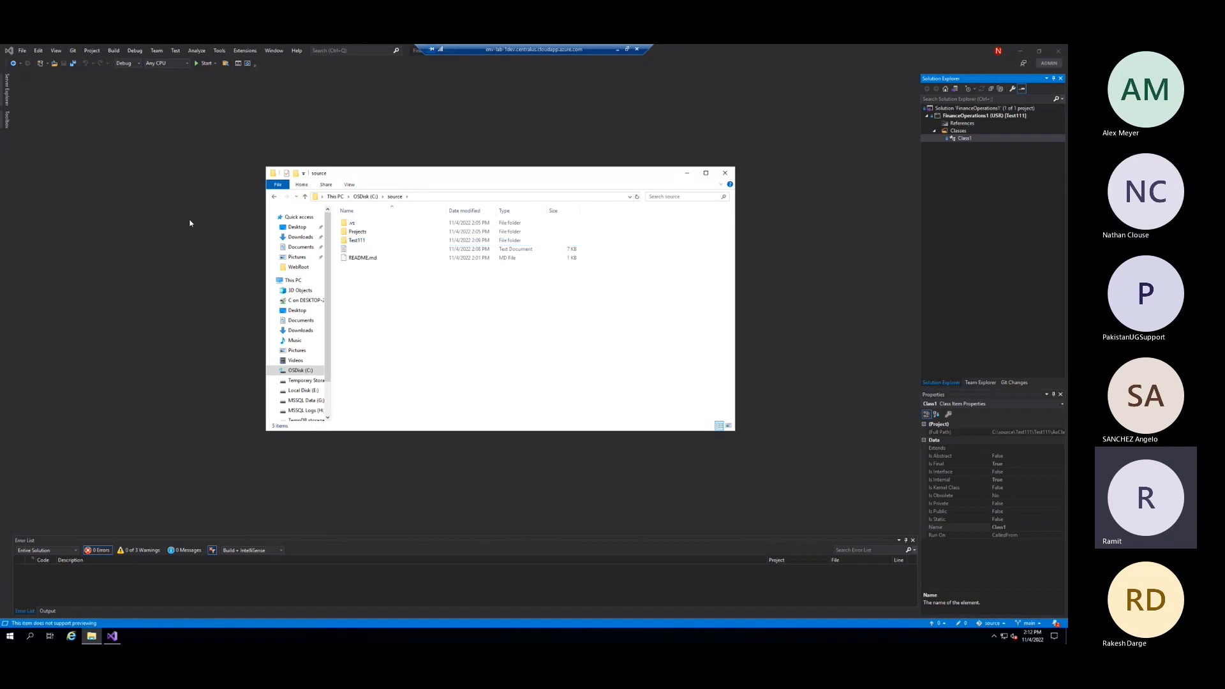
{"action": "key", "text": "super+e"}
{"action": "key", "text": "alt+F4"}
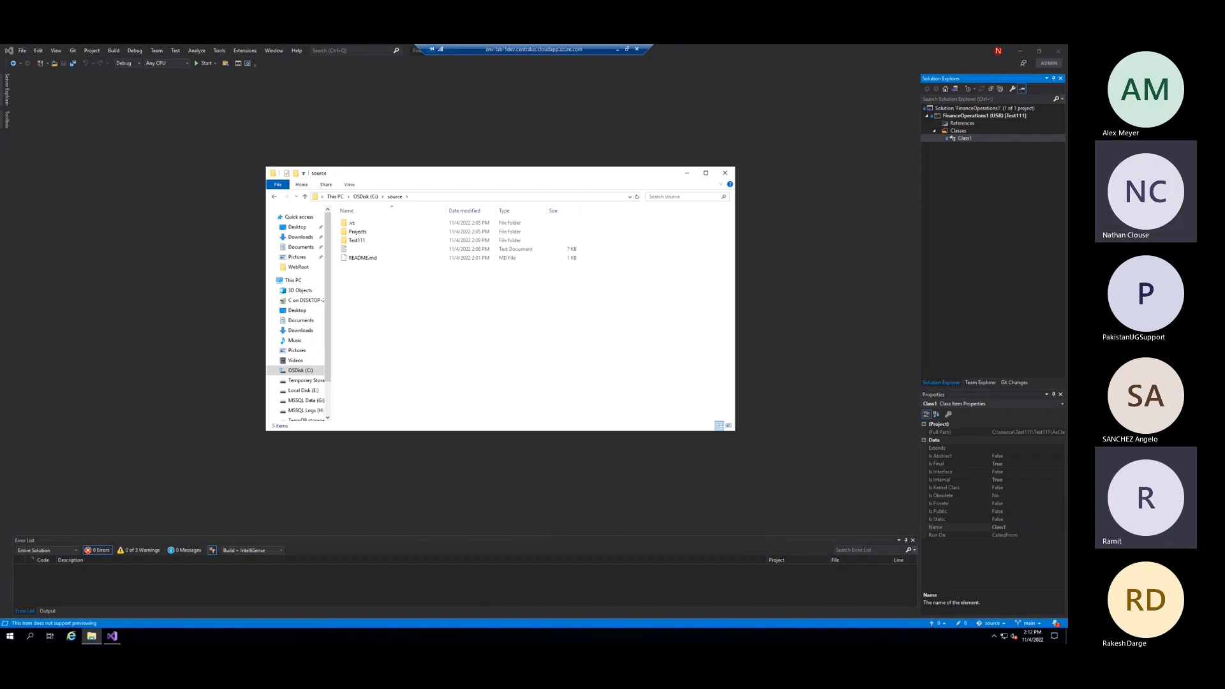
{"action": "key", "text": "alt+Tab"}
{"action": "left_click_drag", "start_coordinate": [584, 248], "coordinate": [1, 357]}
{"action": "key", "text": "ctrl+v"}
{"action": "left_click", "coordinate": [506, 351]}
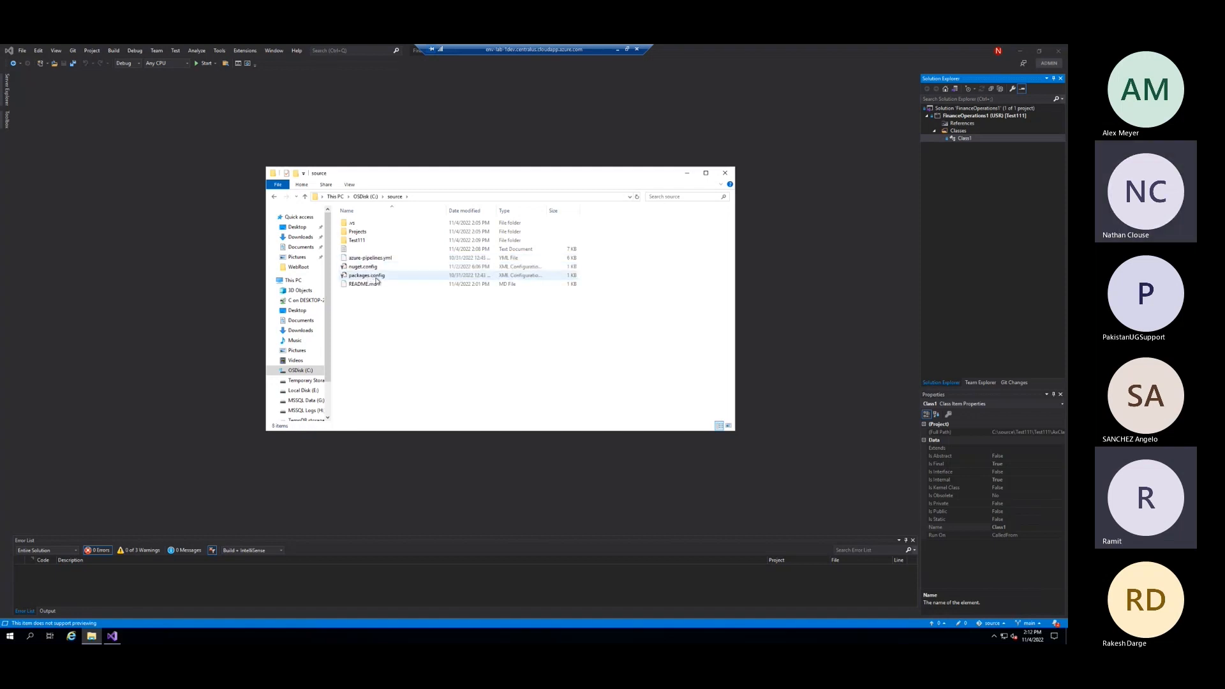
Examine the packages.config, nuget.config and azure-pipelines.yml entries in the source folder
{"action": "left_click", "coordinate": [373, 278]}
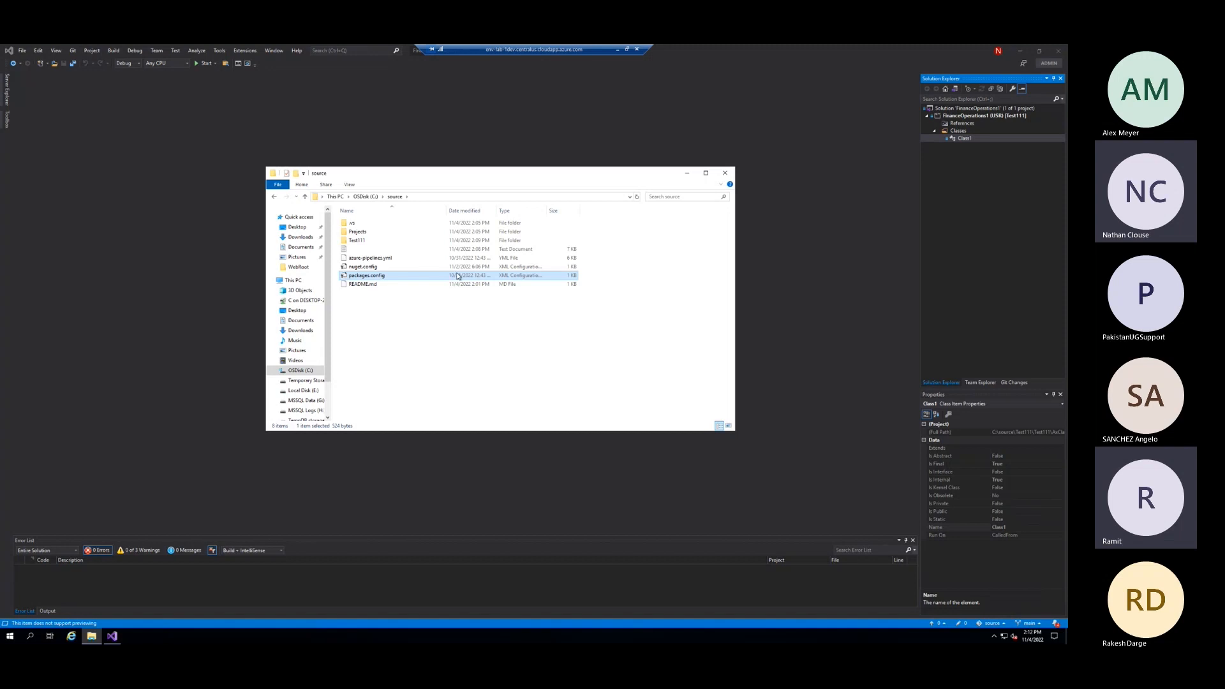
{"action": "left_click", "coordinate": [386, 268]}
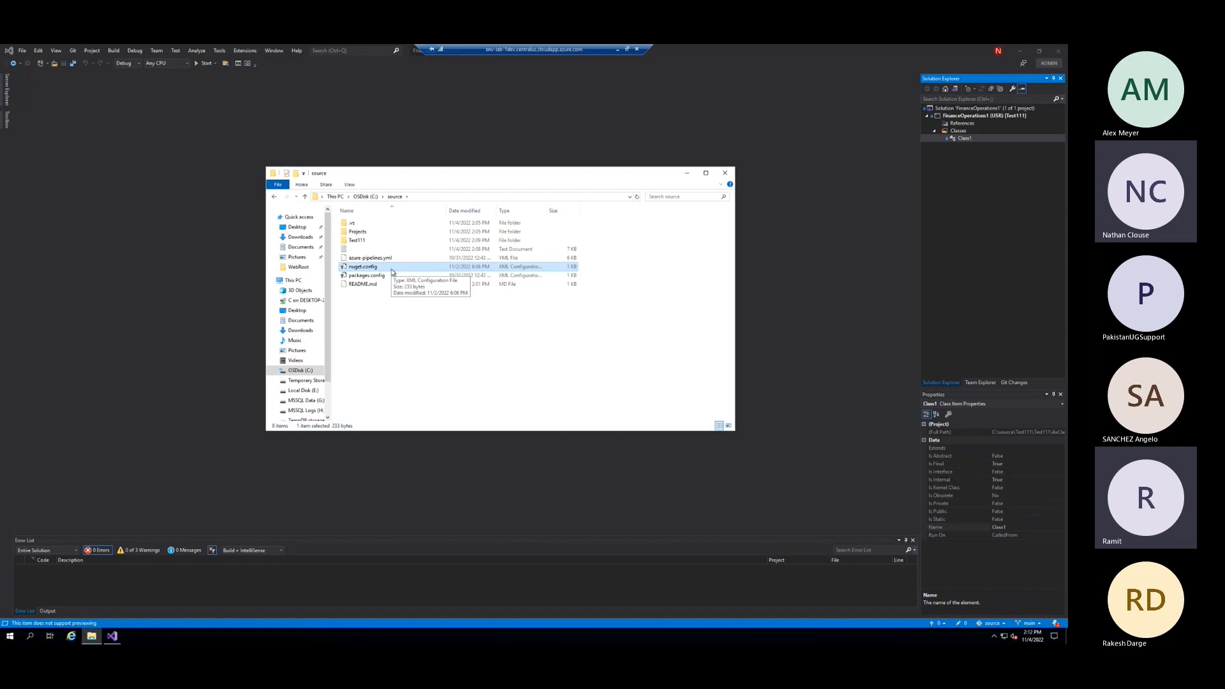
{"action": "left_click", "coordinate": [438, 351]}
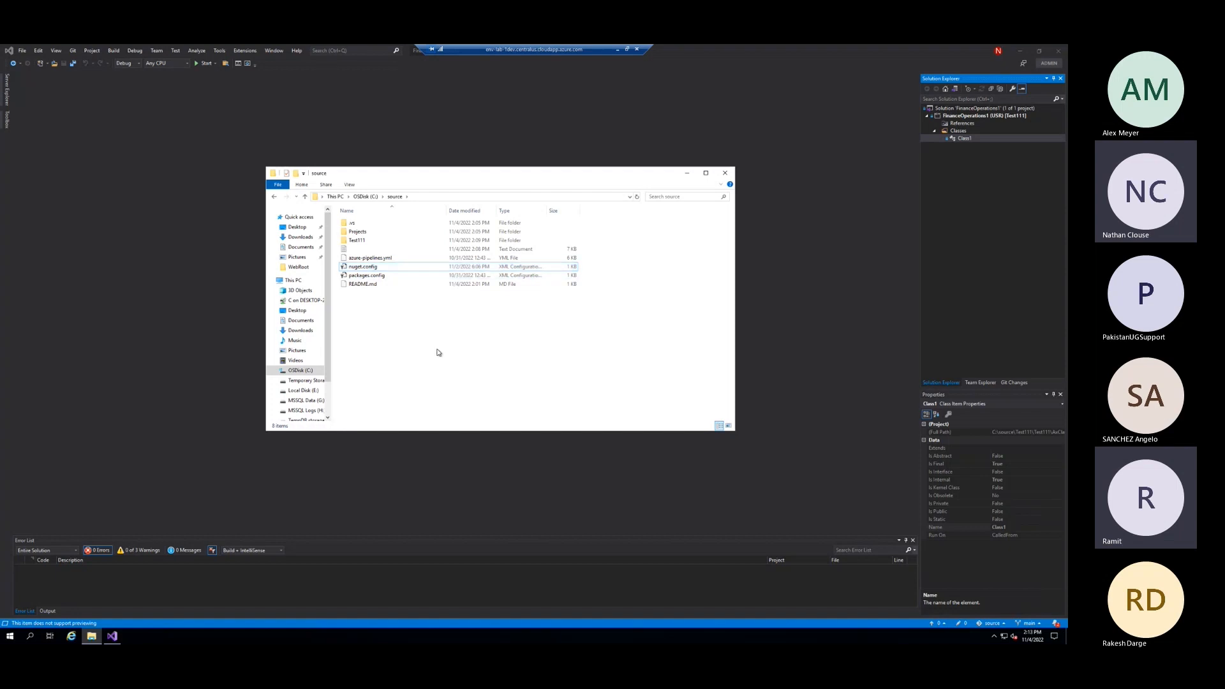
{"action": "left_click", "coordinate": [395, 258]}
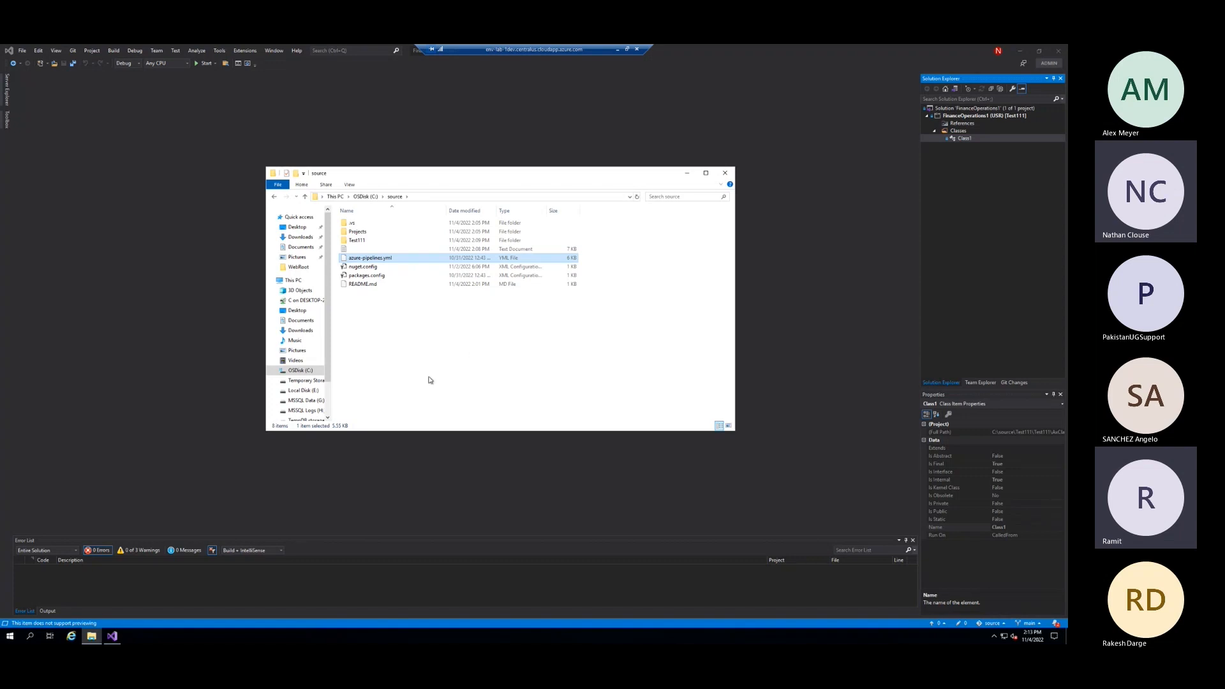
{"action": "left_click", "coordinate": [595, 352]}
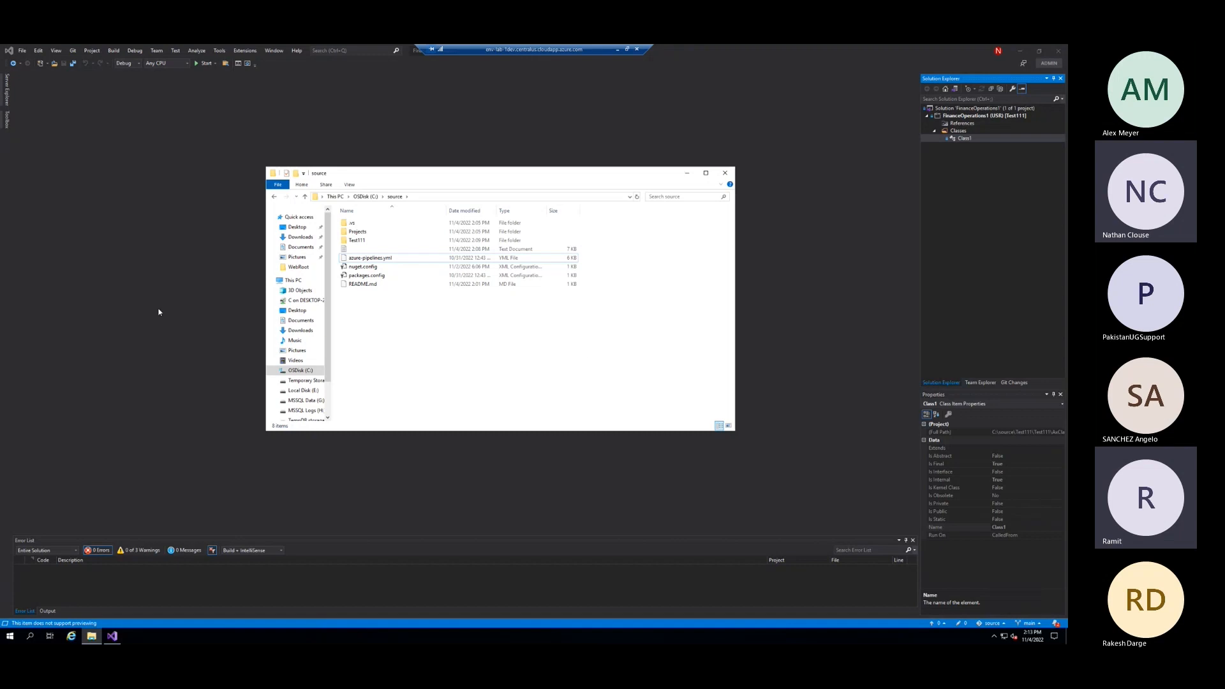
Create and save a Finance Operations project named Build in Visual Studio, with a new solution under C:\source\Projects
{"action": "left_click", "coordinate": [214, 150]}
{"action": "left_click", "coordinate": [22, 50]}
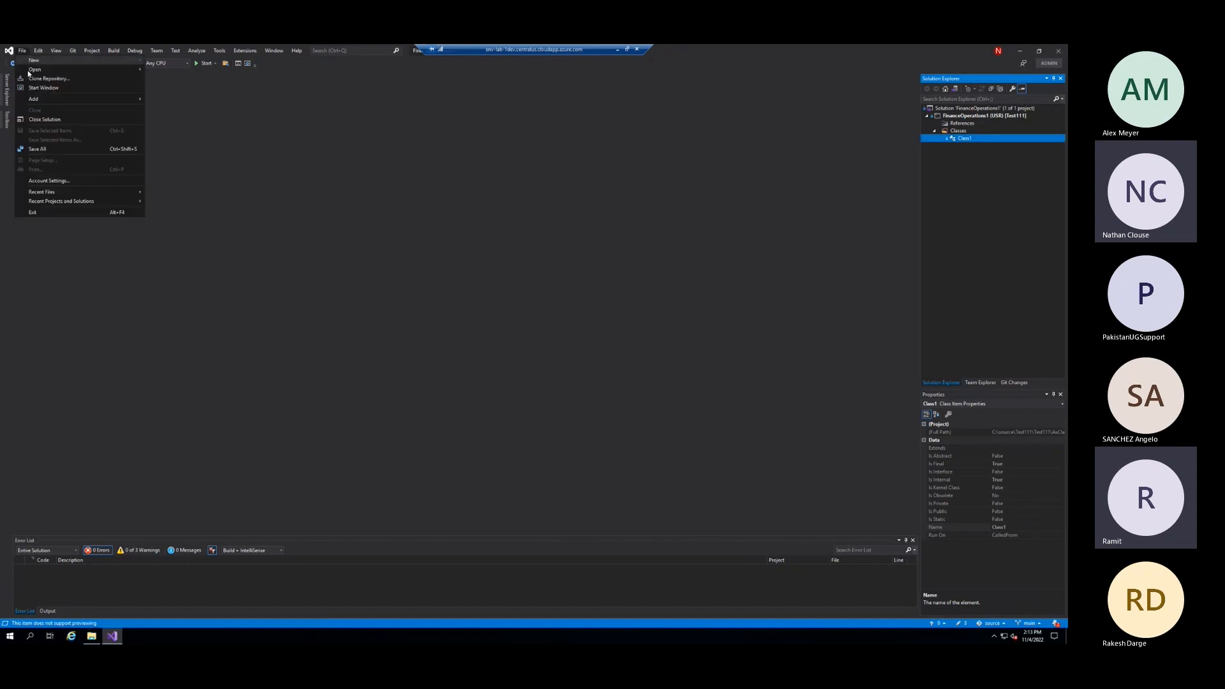
{"action": "mouse_move", "coordinate": [33, 68]}
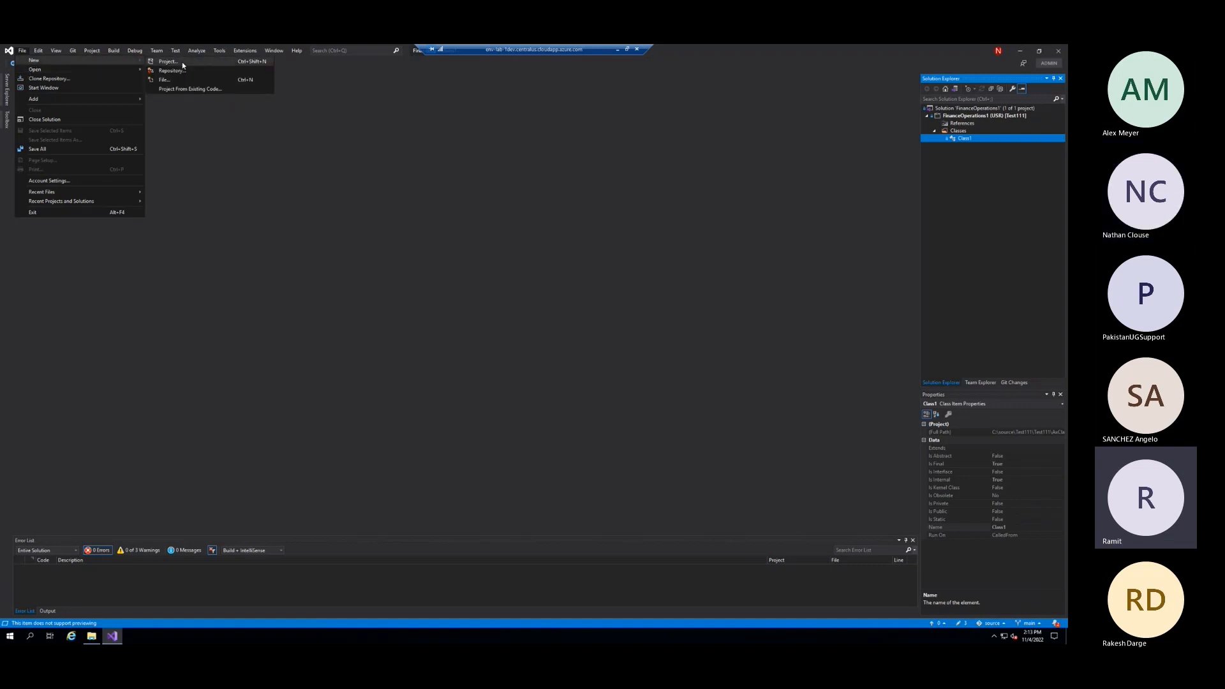
{"action": "left_click", "coordinate": [173, 60]}
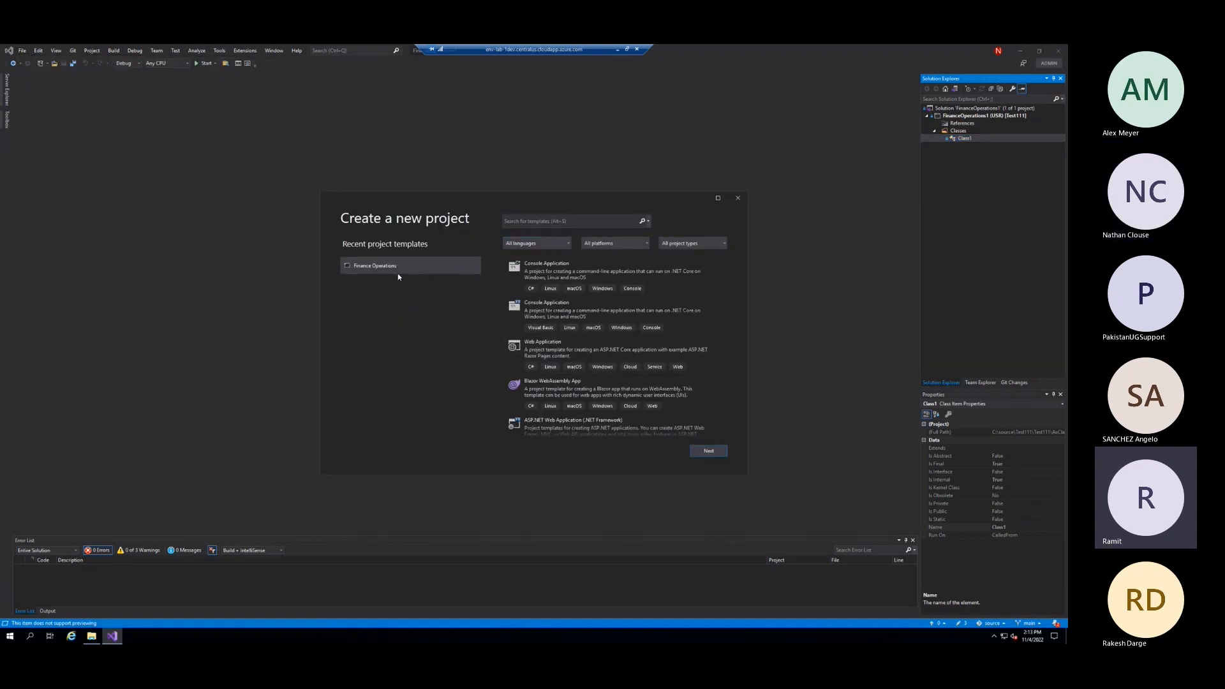
{"action": "left_click", "coordinate": [396, 266]}
{"action": "left_click", "coordinate": [707, 451]}
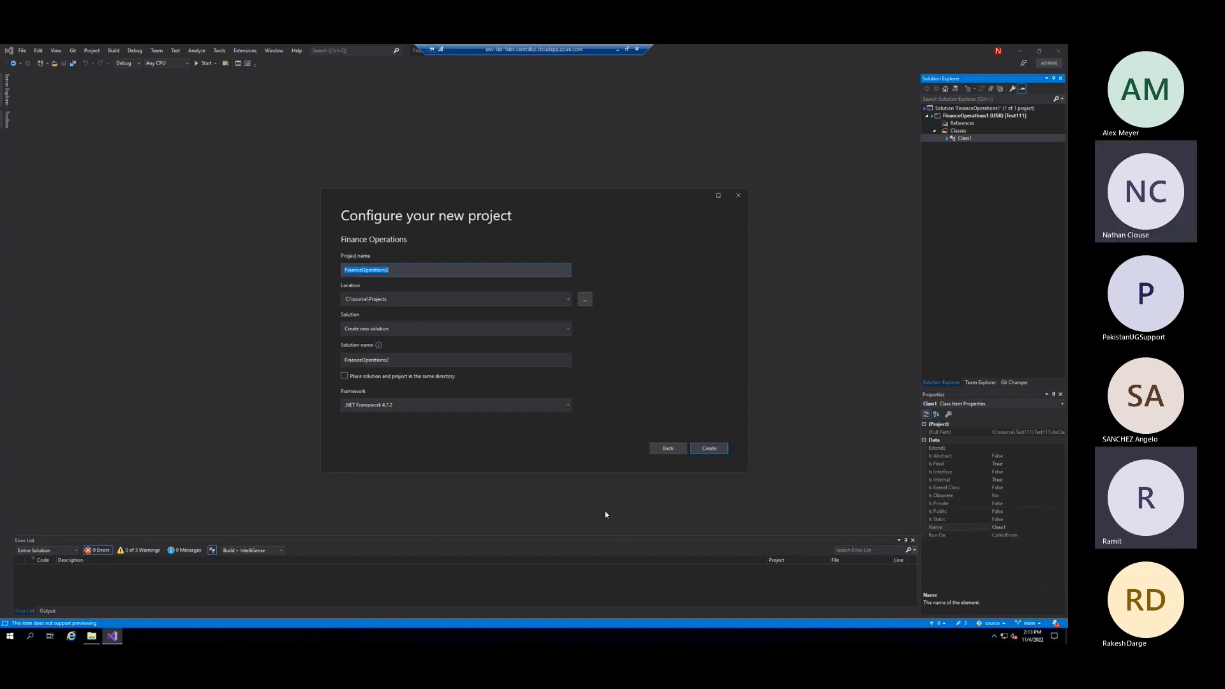
{"action": "type", "text": "Build"}
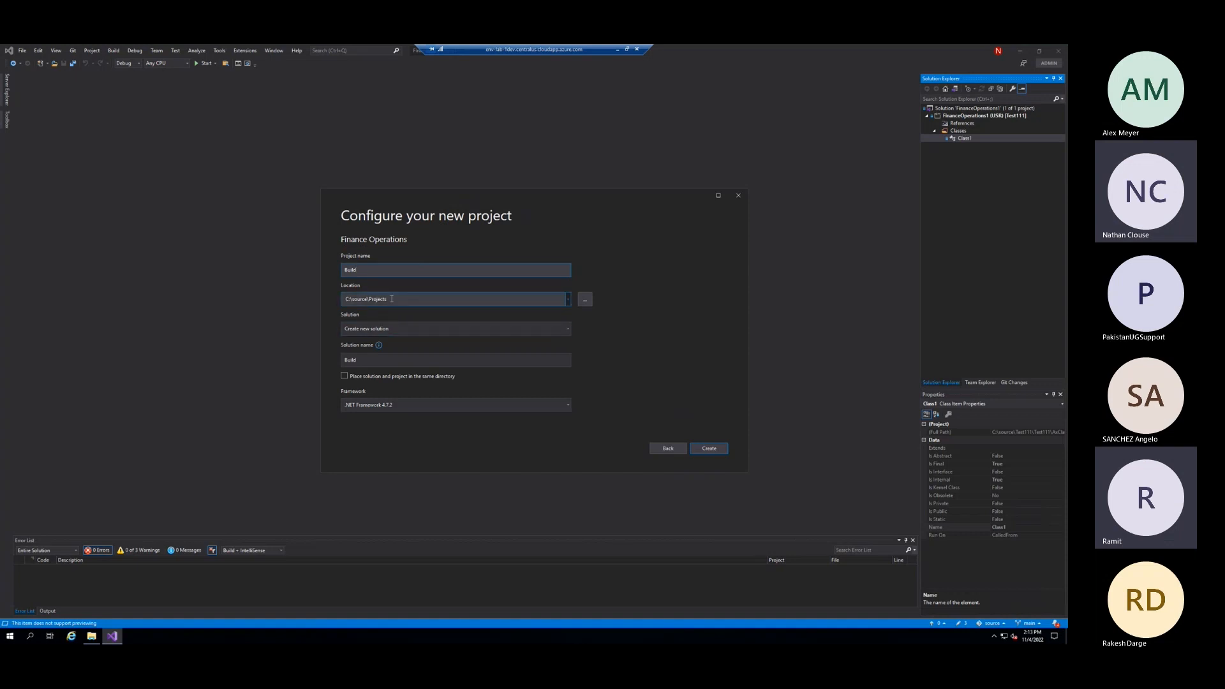
{"action": "left_click", "coordinate": [709, 449]}
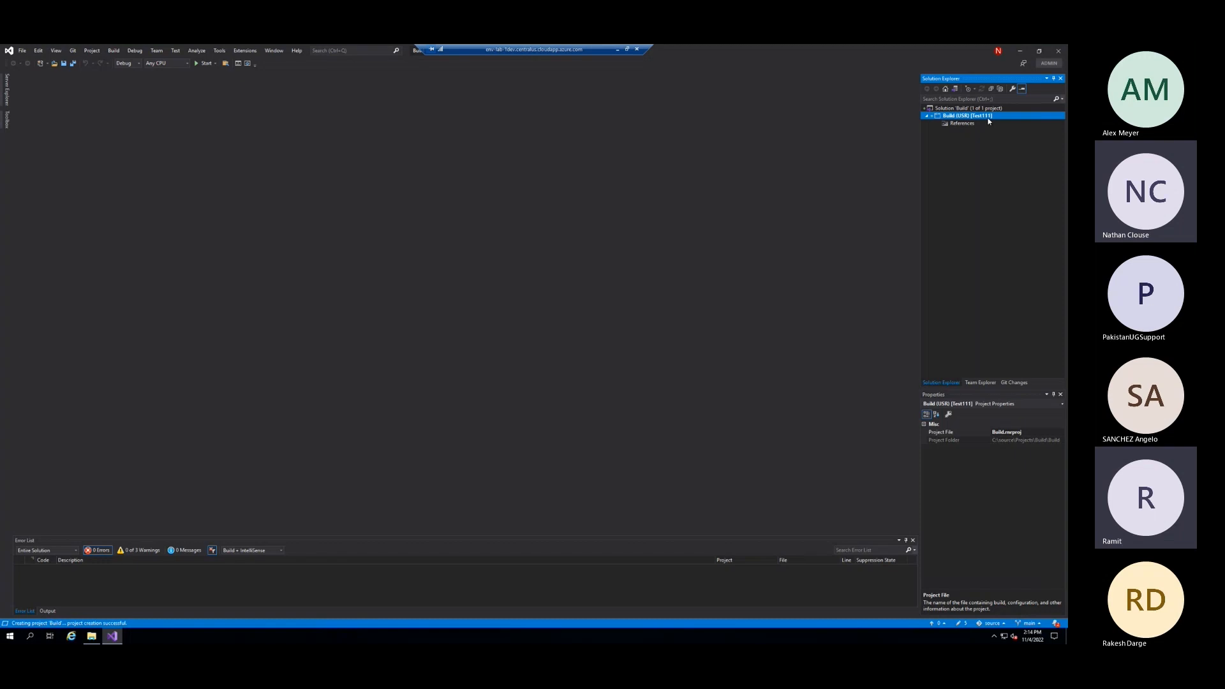
{"action": "left_click", "coordinate": [63, 63]}
Commit all pending changes with the message "added build pipeline artifacts" and sync the commit with the remote repository
{"action": "left_click", "coordinate": [988, 383]}
{"action": "left_click", "coordinate": [1008, 383]}
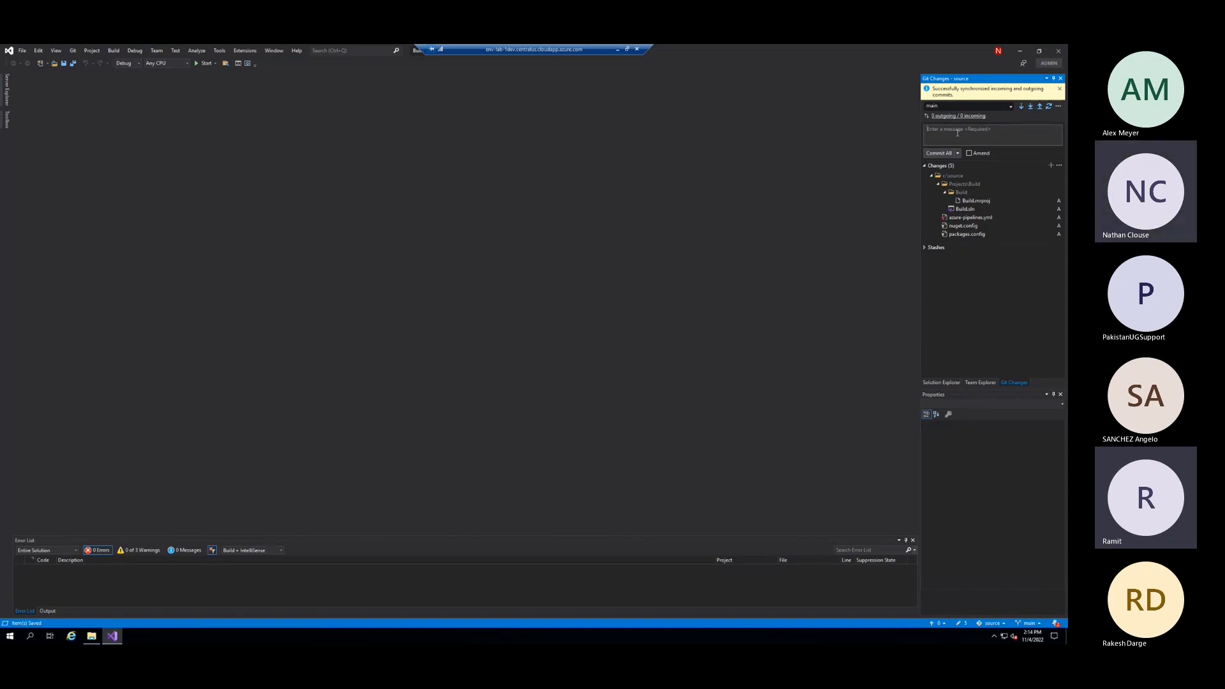
{"action": "left_click", "coordinate": [957, 132]}
{"action": "type", "text": "add"}
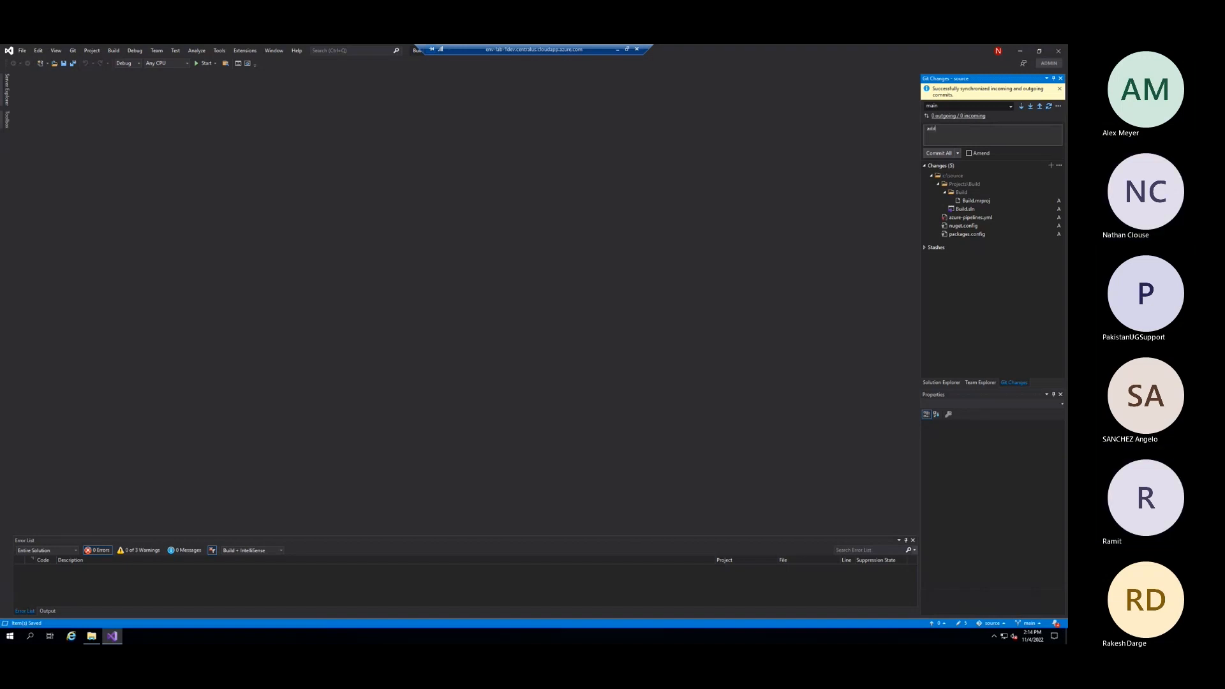
{"action": "type", "text": "ed build pip"}
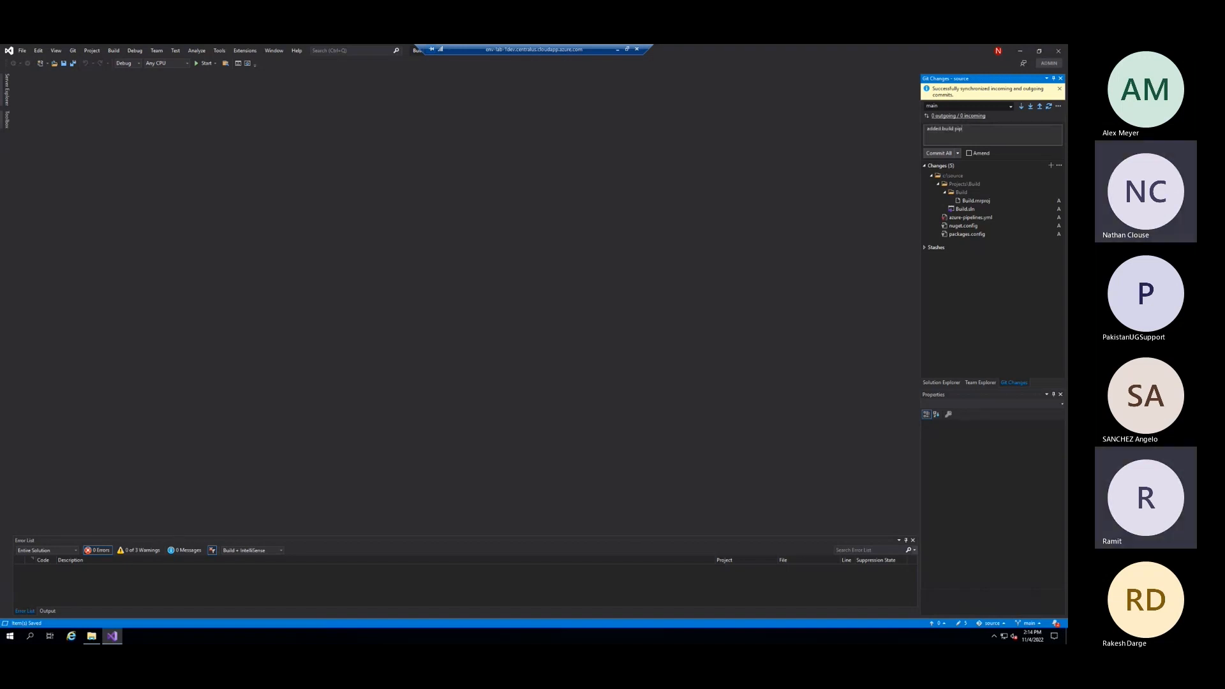
{"action": "type", "text": "eline artifacts"}
{"action": "left_click", "coordinate": [929, 154]}
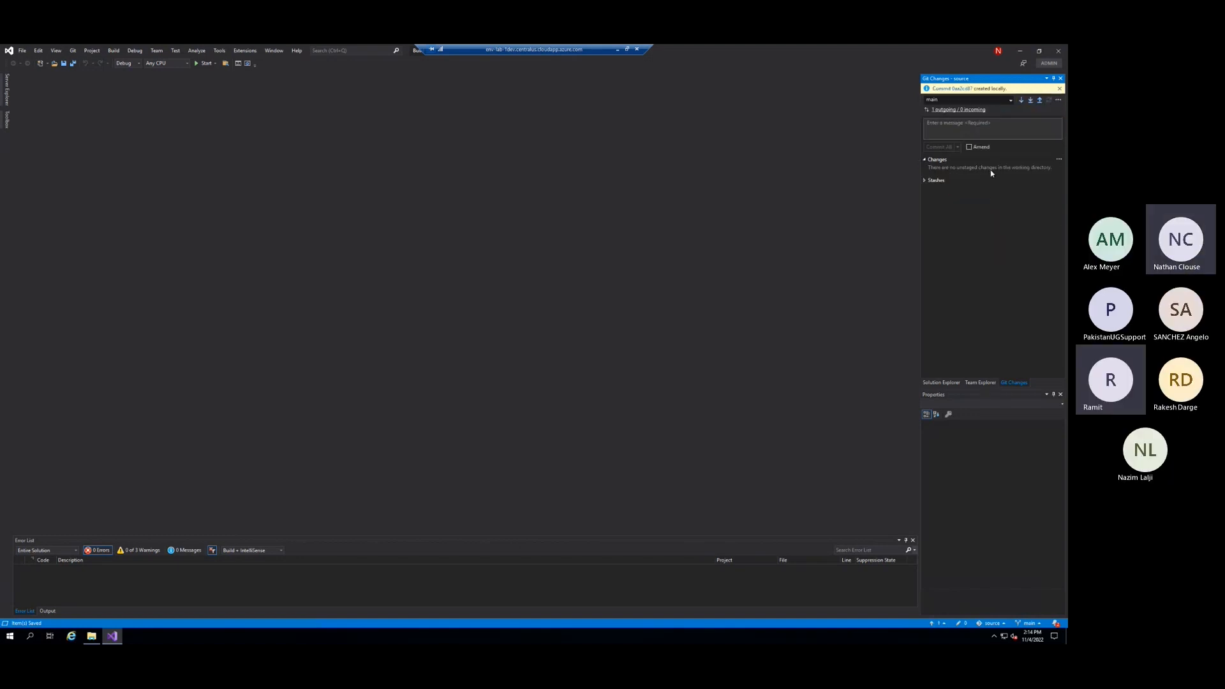
{"action": "left_click", "coordinate": [969, 89]}
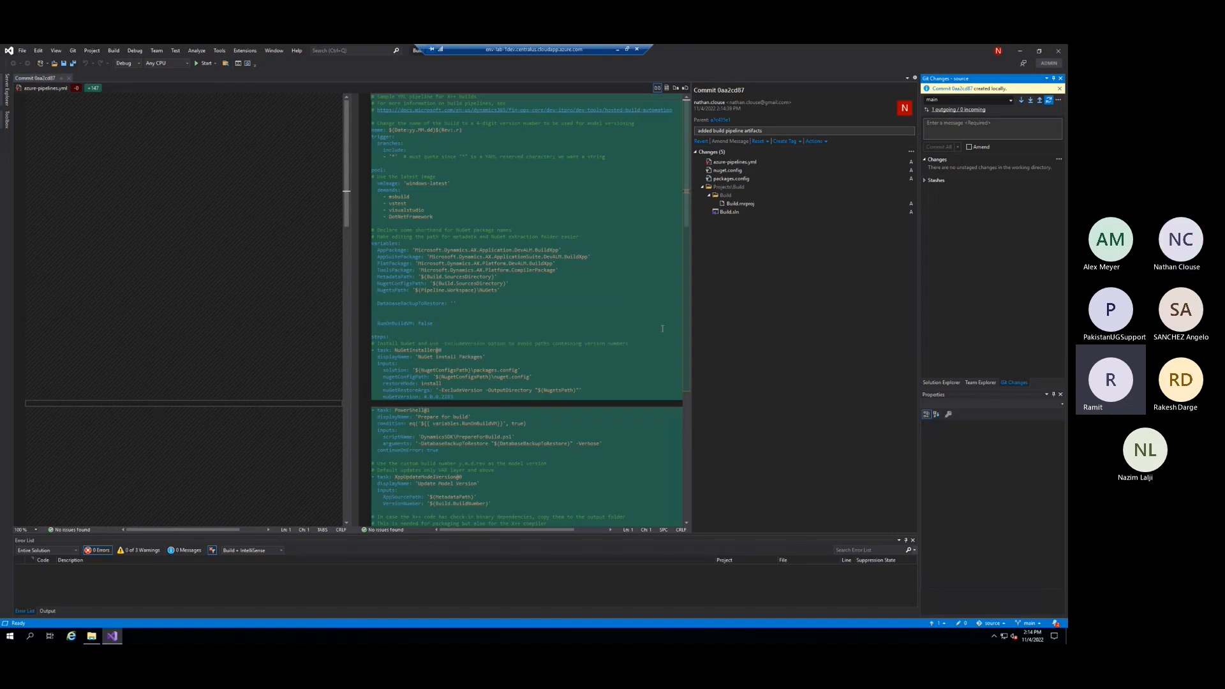
{"action": "left_click", "coordinate": [1060, 89]}
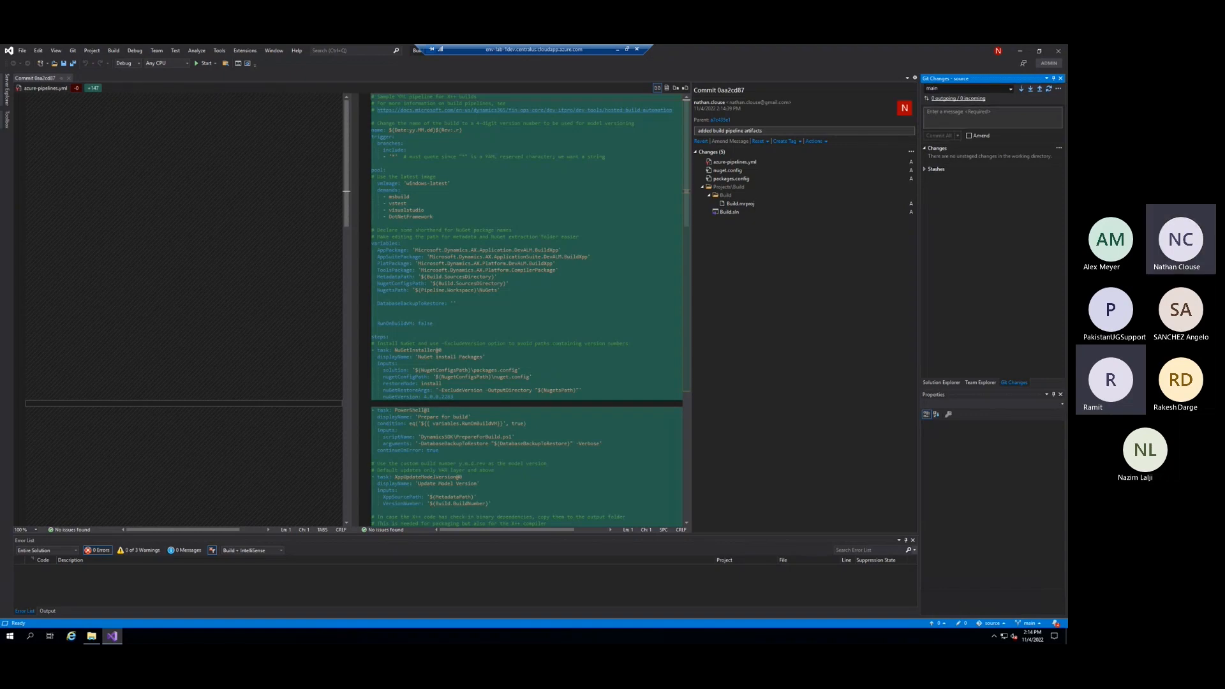
Switch to Azure DevOps in the browser and refresh the Git123 root file list to check the pushed pipeline files
{"action": "key", "text": "alt+Tab"}
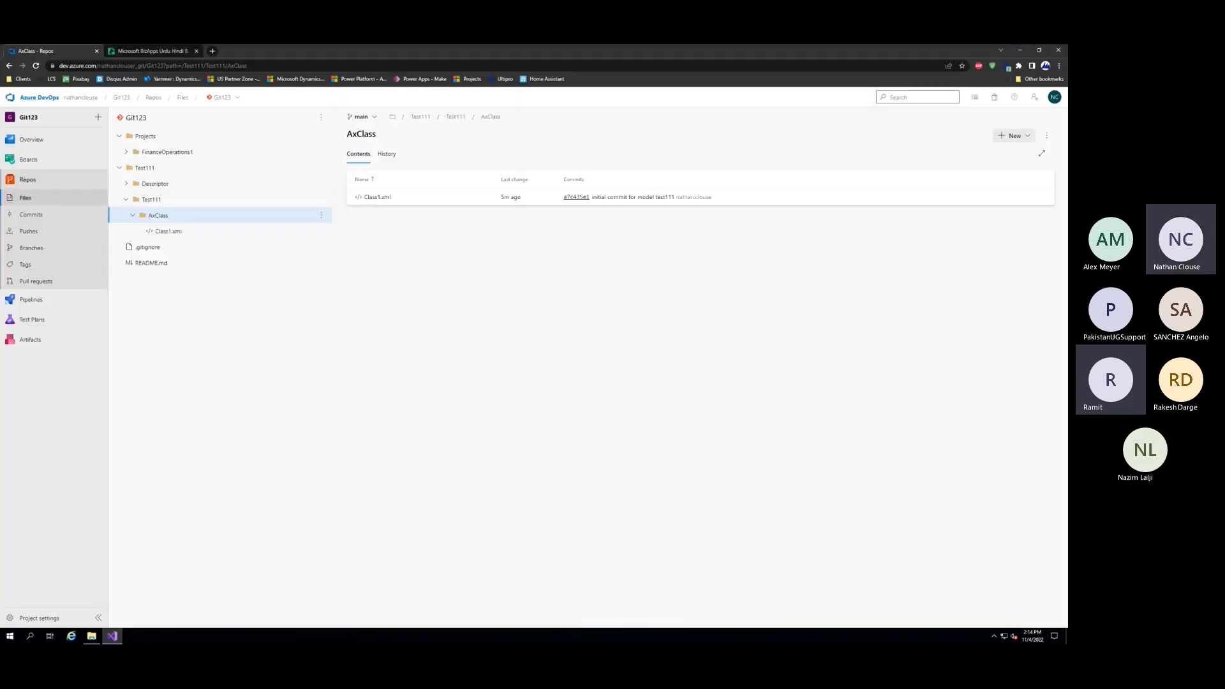
{"action": "left_click", "coordinate": [39, 200]}
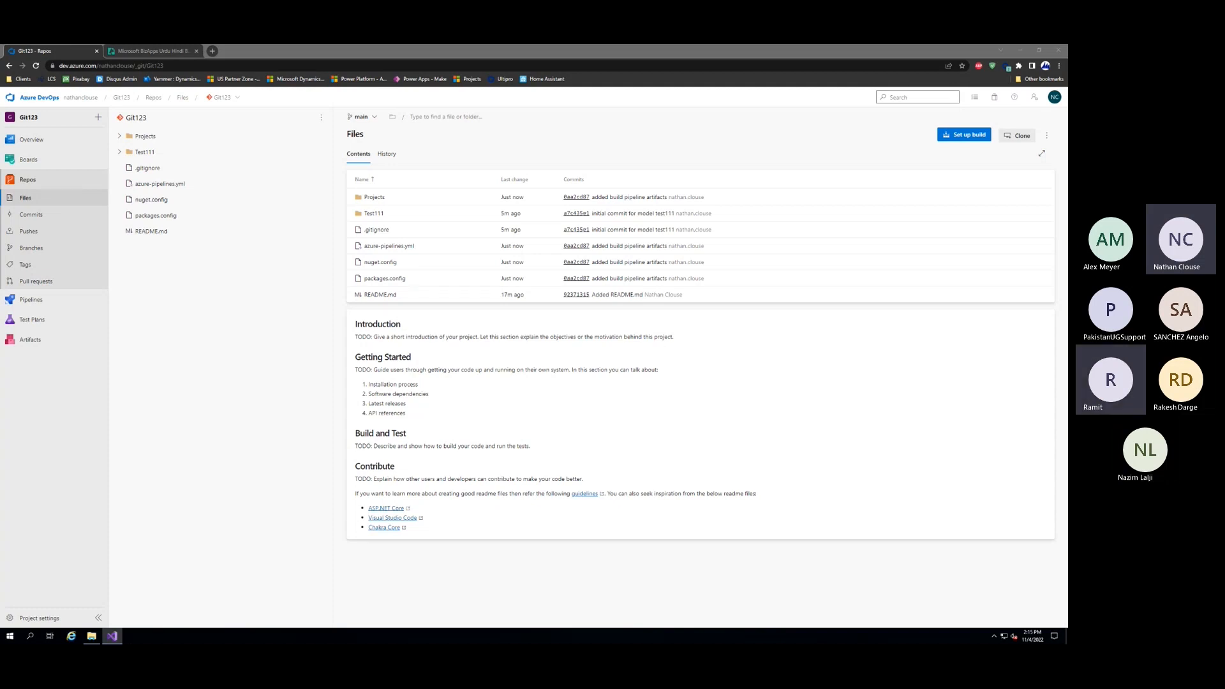
{"action": "left_click", "coordinate": [208, 397]}
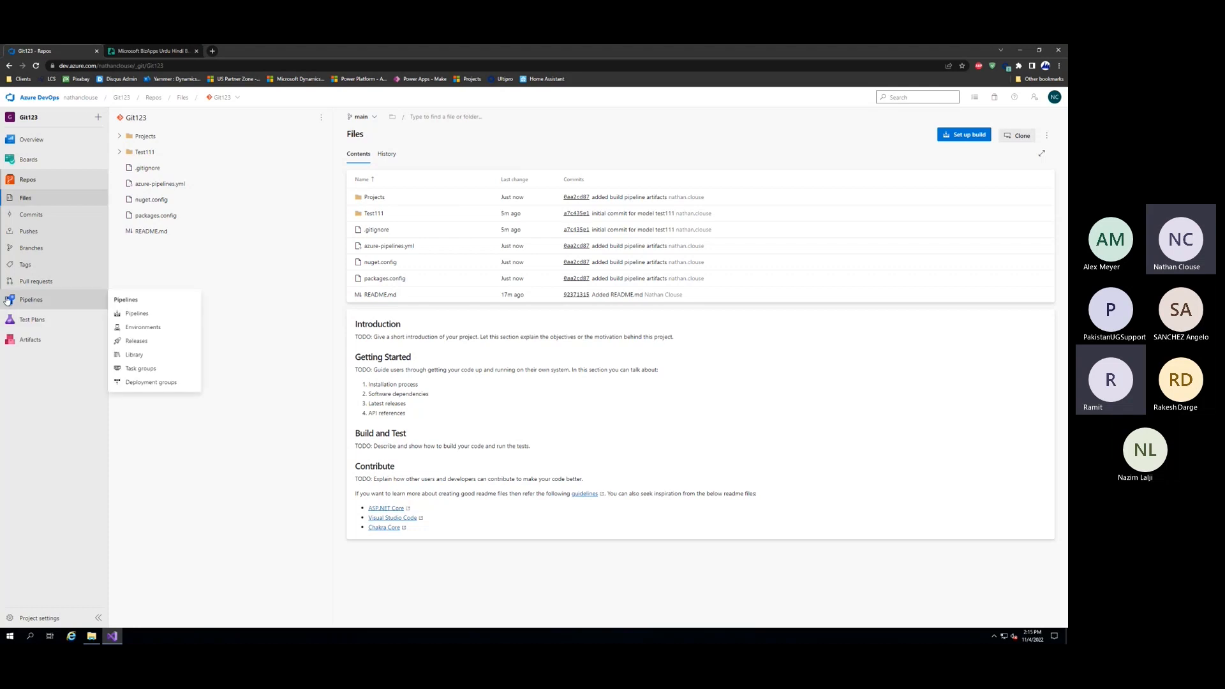
Set up a new pipeline from Azure Repos Git for the Git123 repository, up to the review of its YAML
{"action": "left_click", "coordinate": [31, 300]}
{"action": "left_click", "coordinate": [638, 425]}
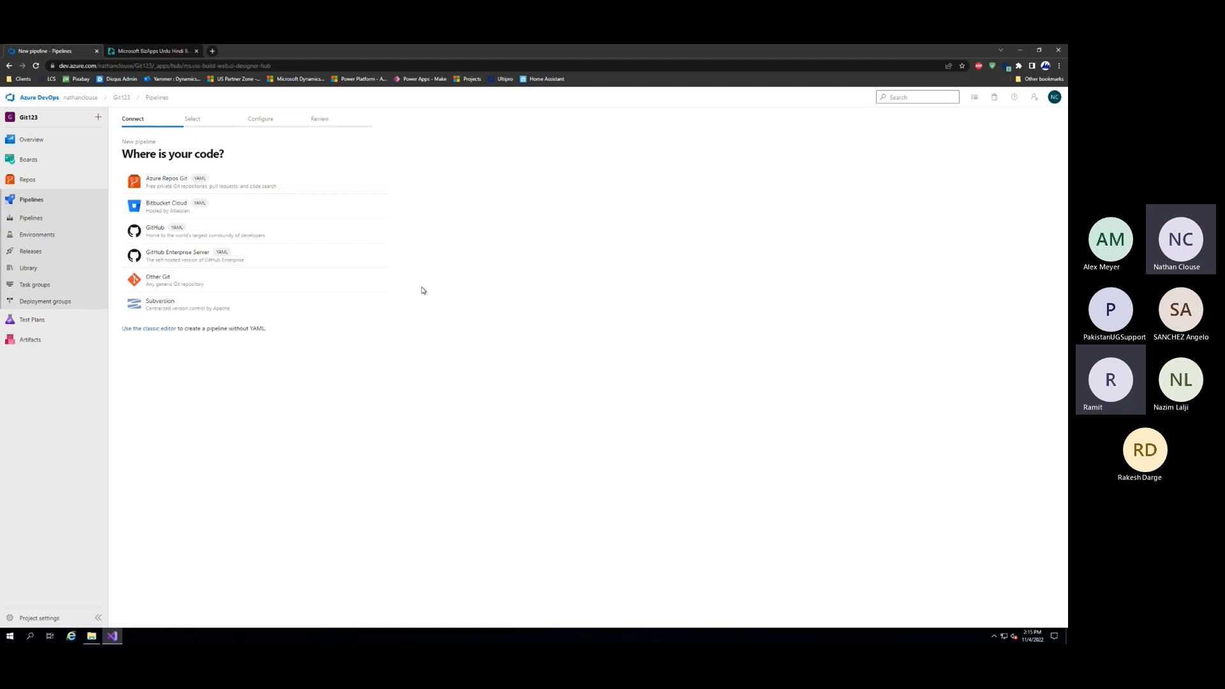
{"action": "left_click", "coordinate": [244, 189]}
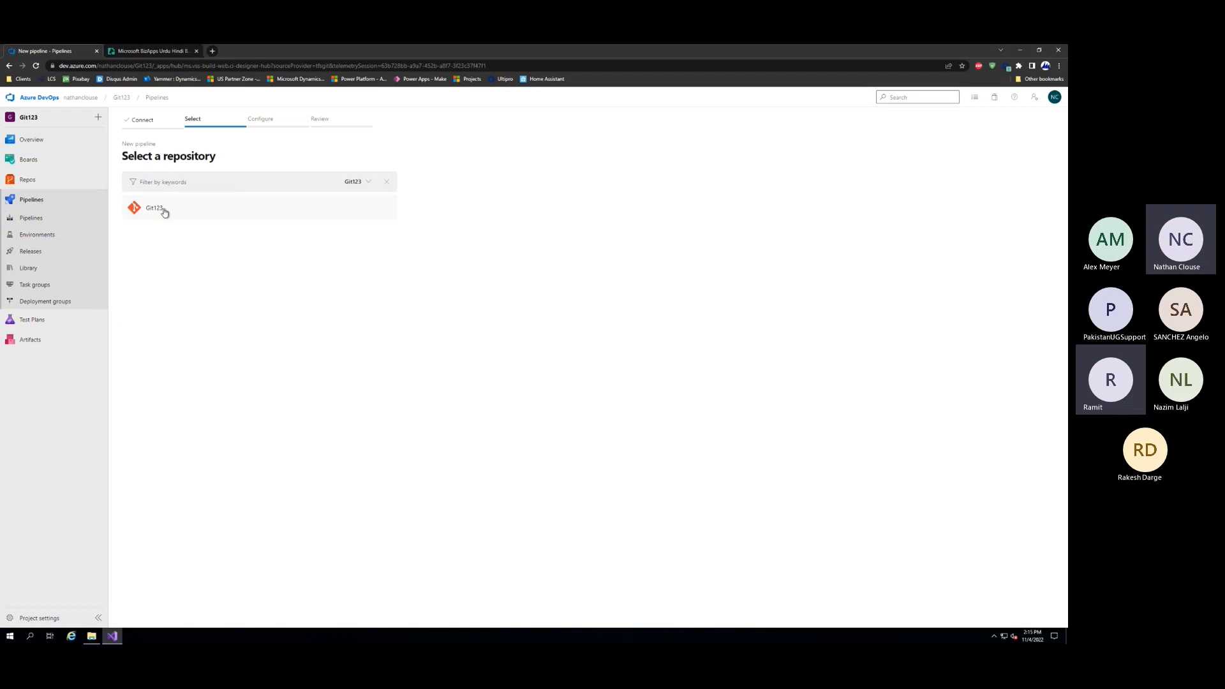
{"action": "left_click", "coordinate": [143, 118]}
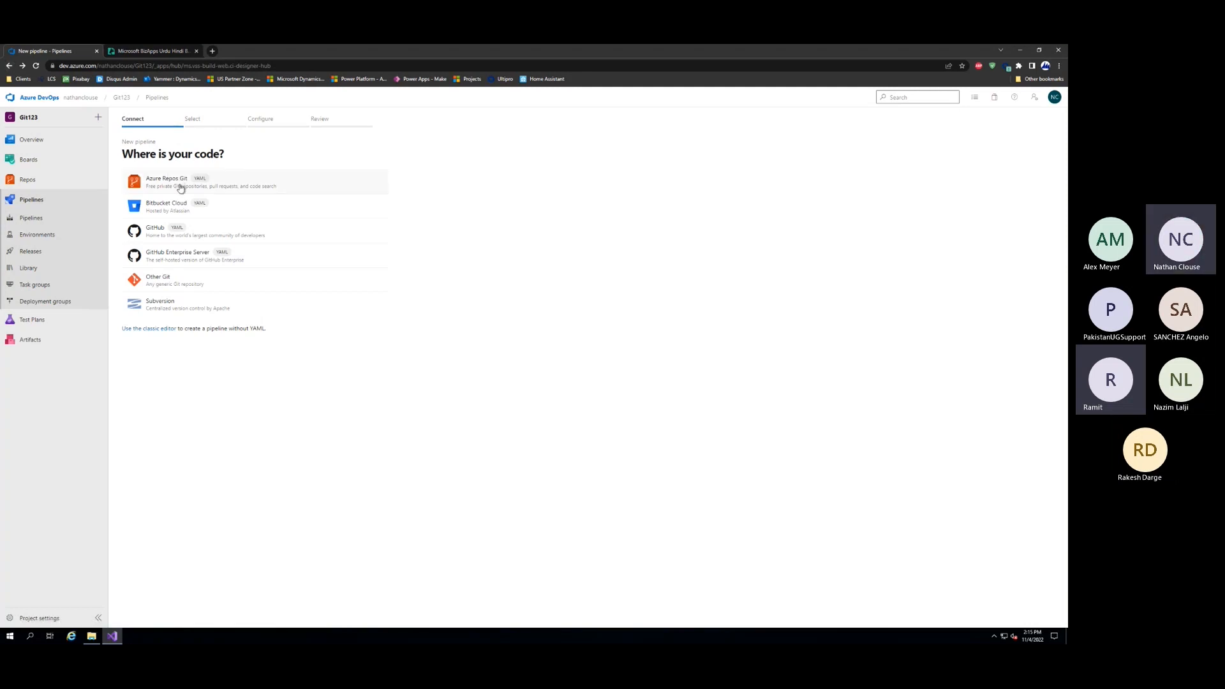
{"action": "left_click", "coordinate": [181, 186]}
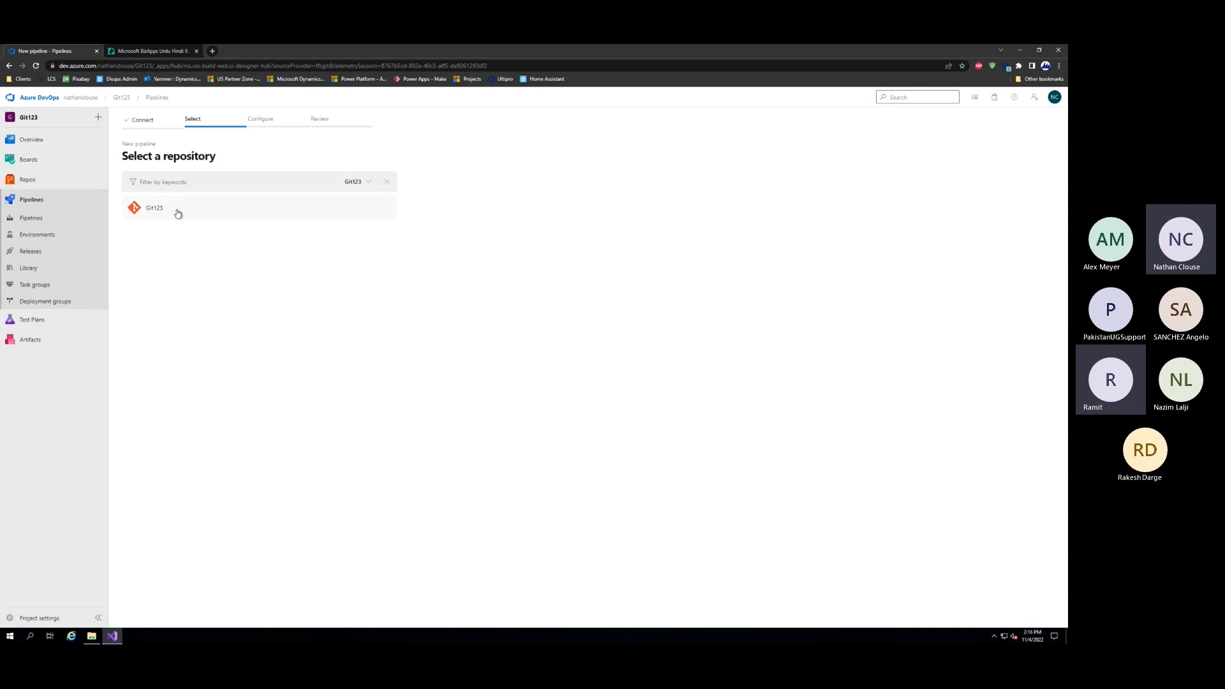
{"action": "left_click", "coordinate": [178, 214]}
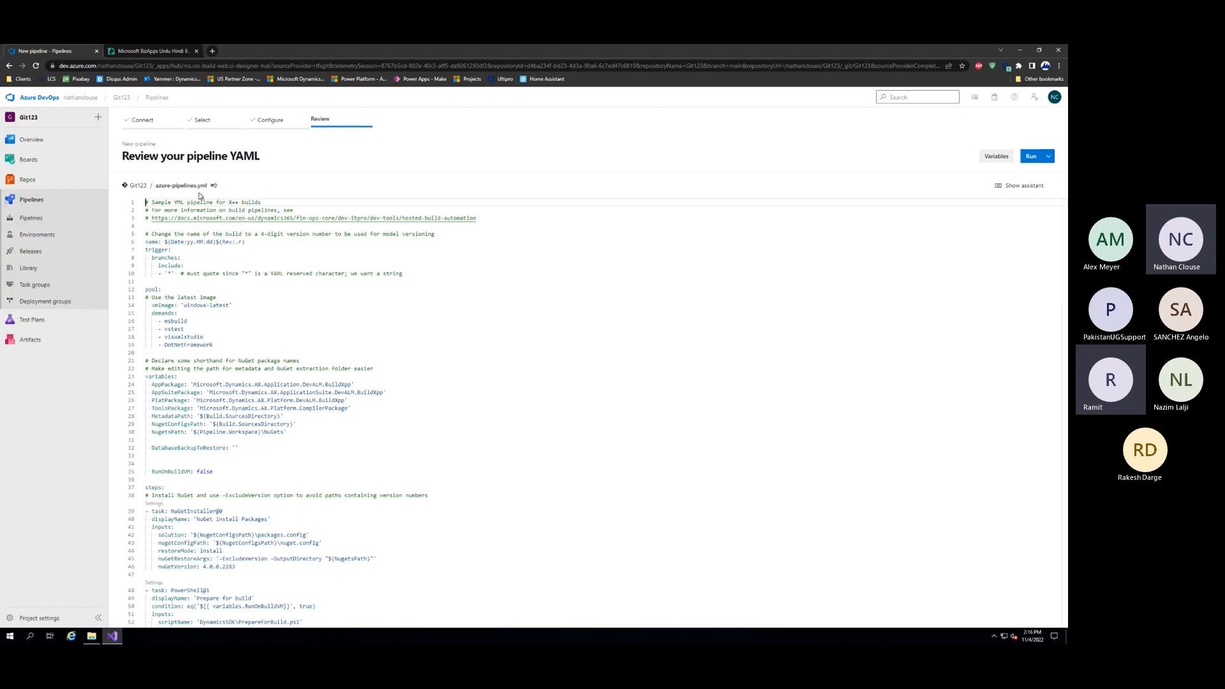
Save the reviewed Git123 pipeline YAML without running the pipeline
{"action": "left_click", "coordinate": [1049, 159]}
{"action": "left_click", "coordinate": [1028, 176]}
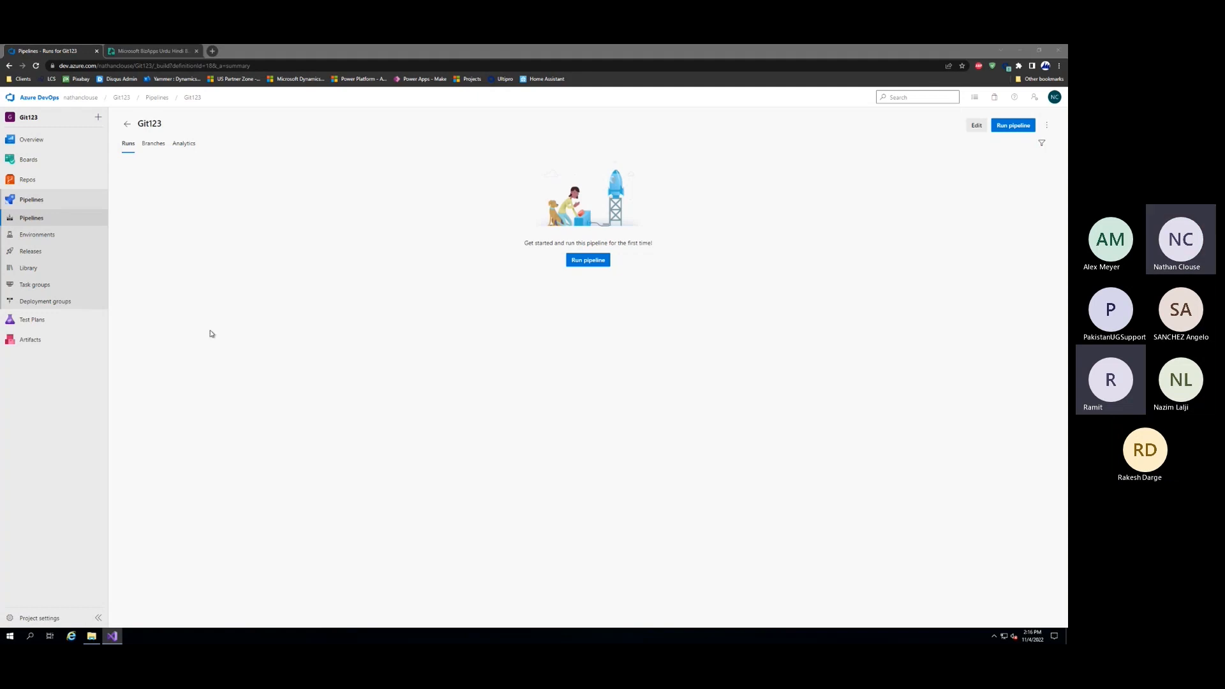
Go to the Git123 repository in the project settings and open the branch policies of its main branch
{"action": "left_click", "coordinate": [48, 618]}
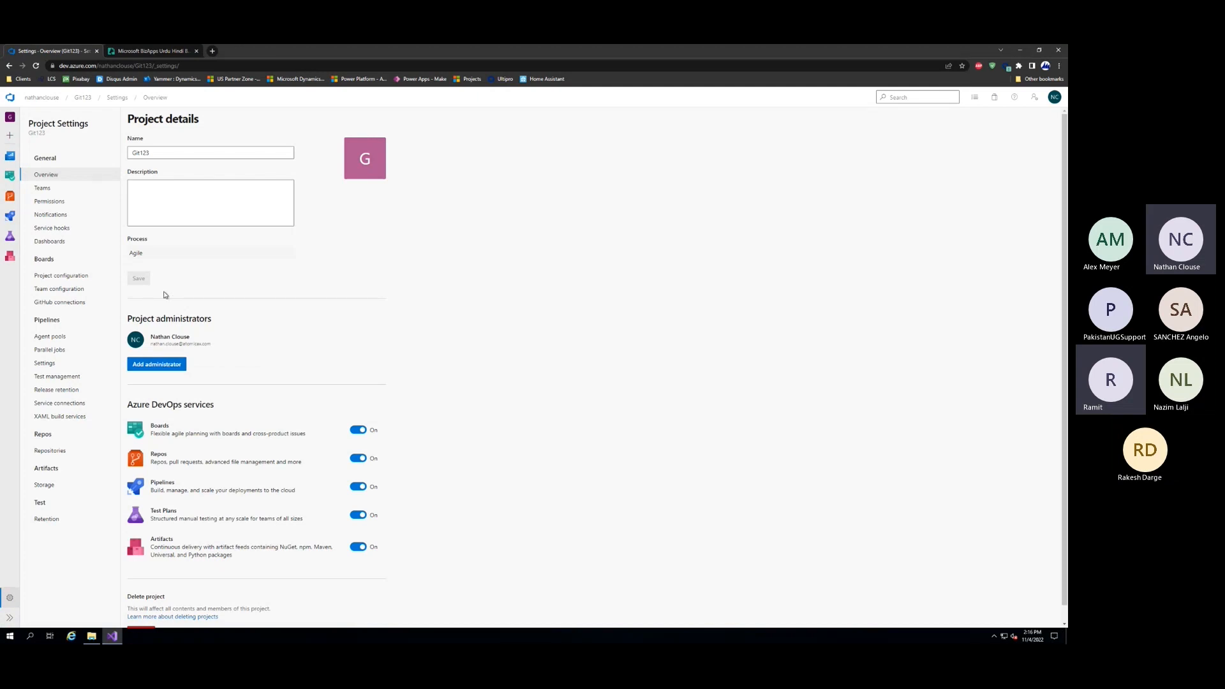
{"action": "left_click", "coordinate": [58, 454]}
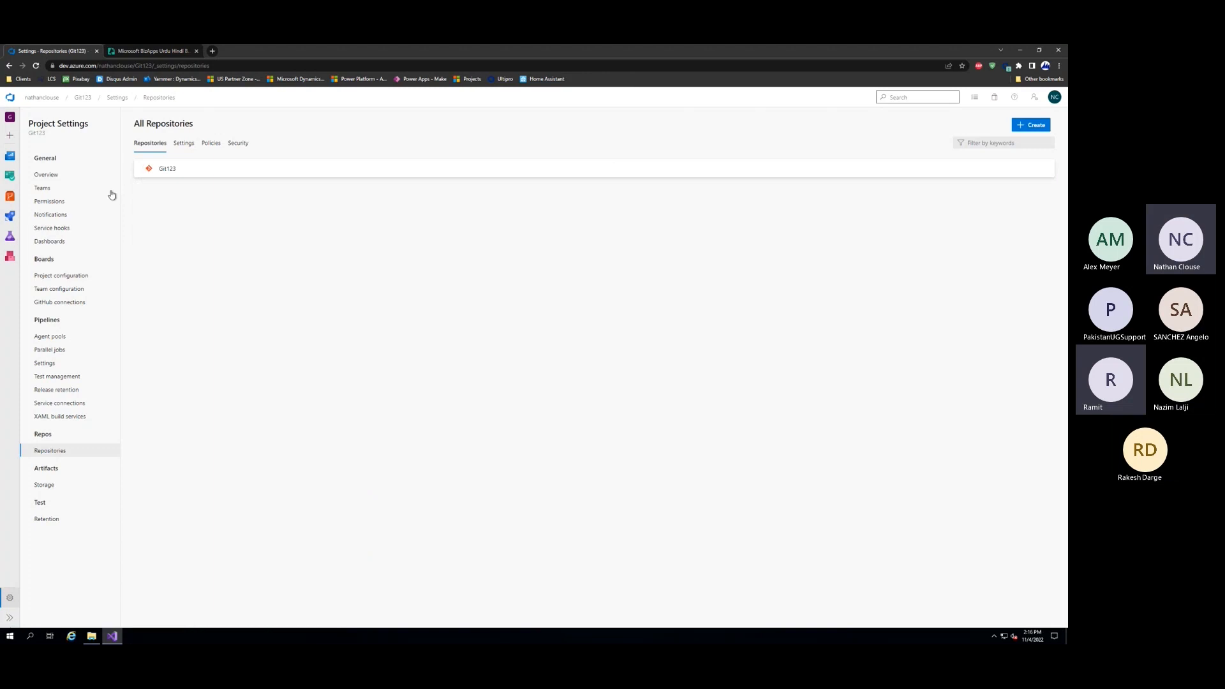
{"action": "left_click", "coordinate": [180, 173]}
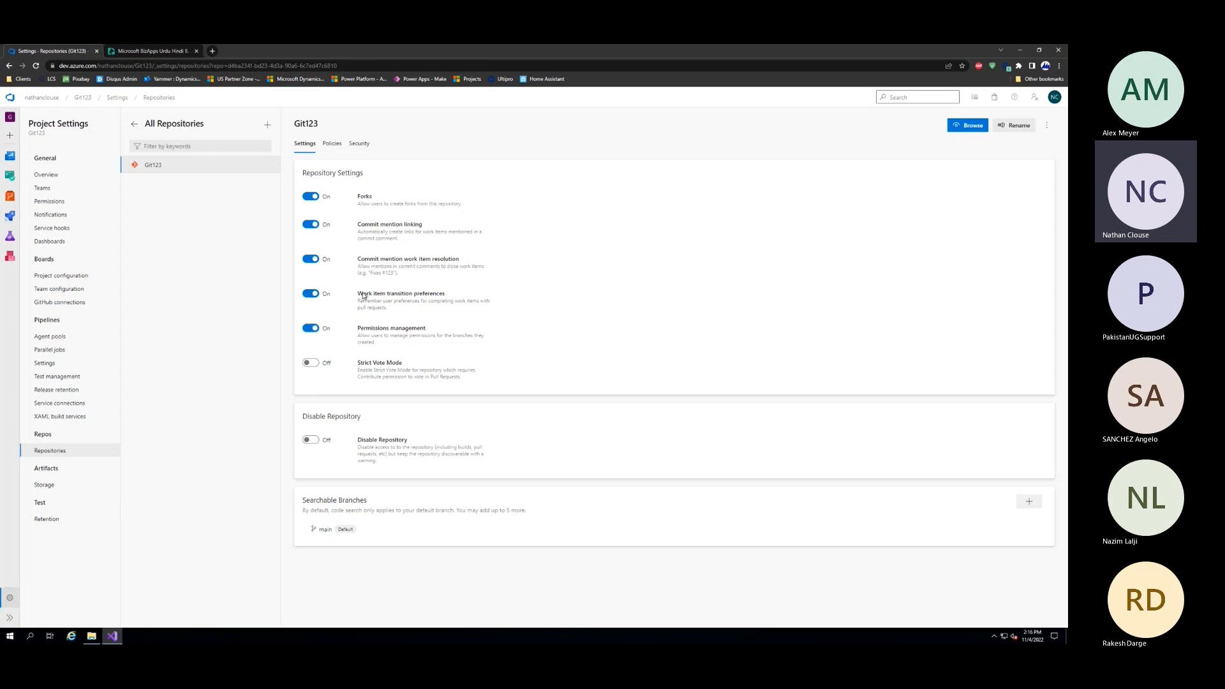
{"action": "left_click", "coordinate": [332, 144]}
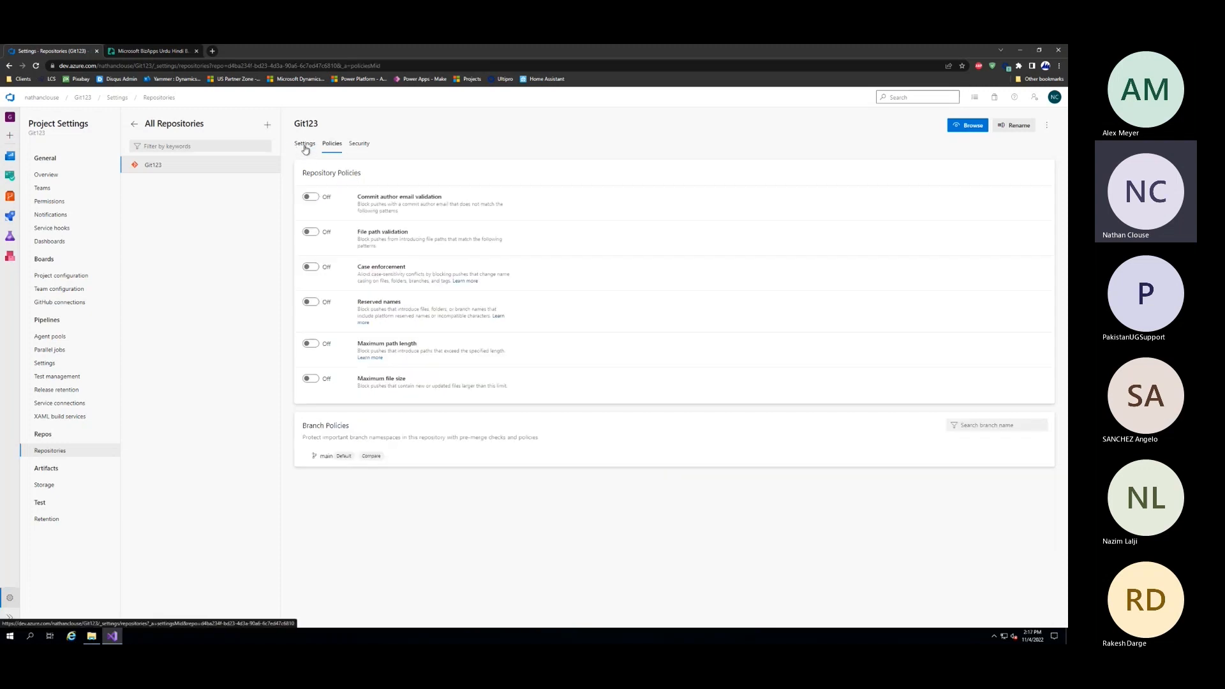
{"action": "left_click", "coordinate": [305, 144]}
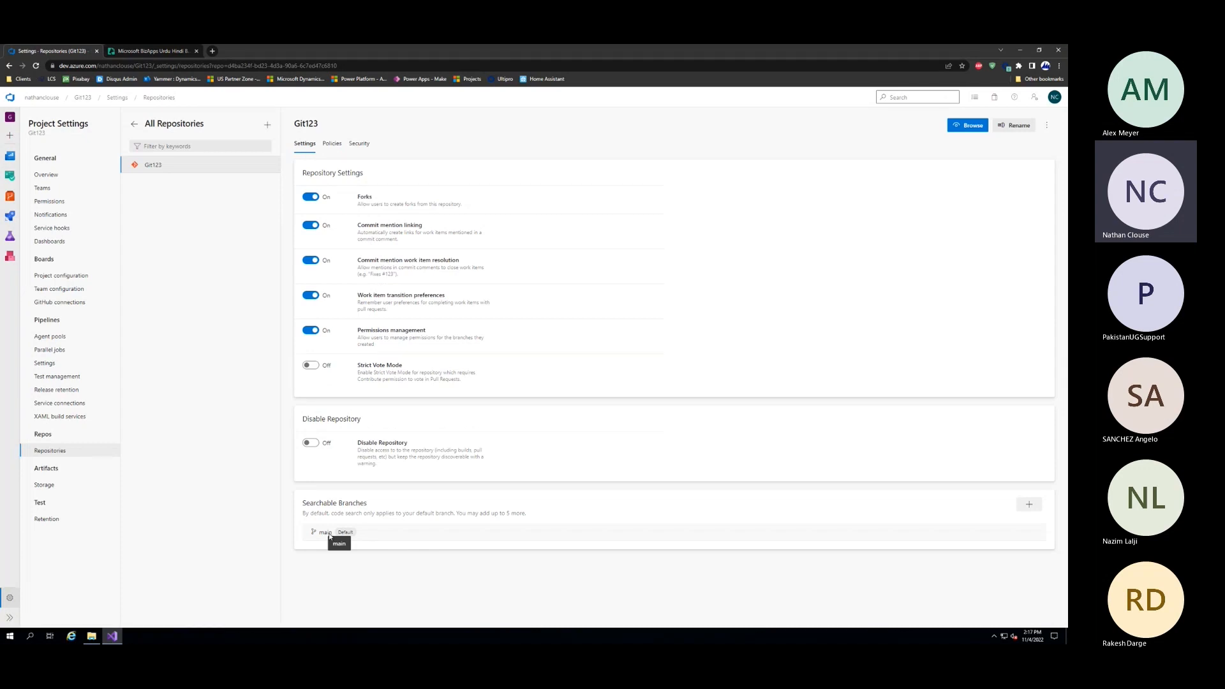
{"action": "left_click", "coordinate": [332, 144]}
{"action": "left_click", "coordinate": [326, 456]}
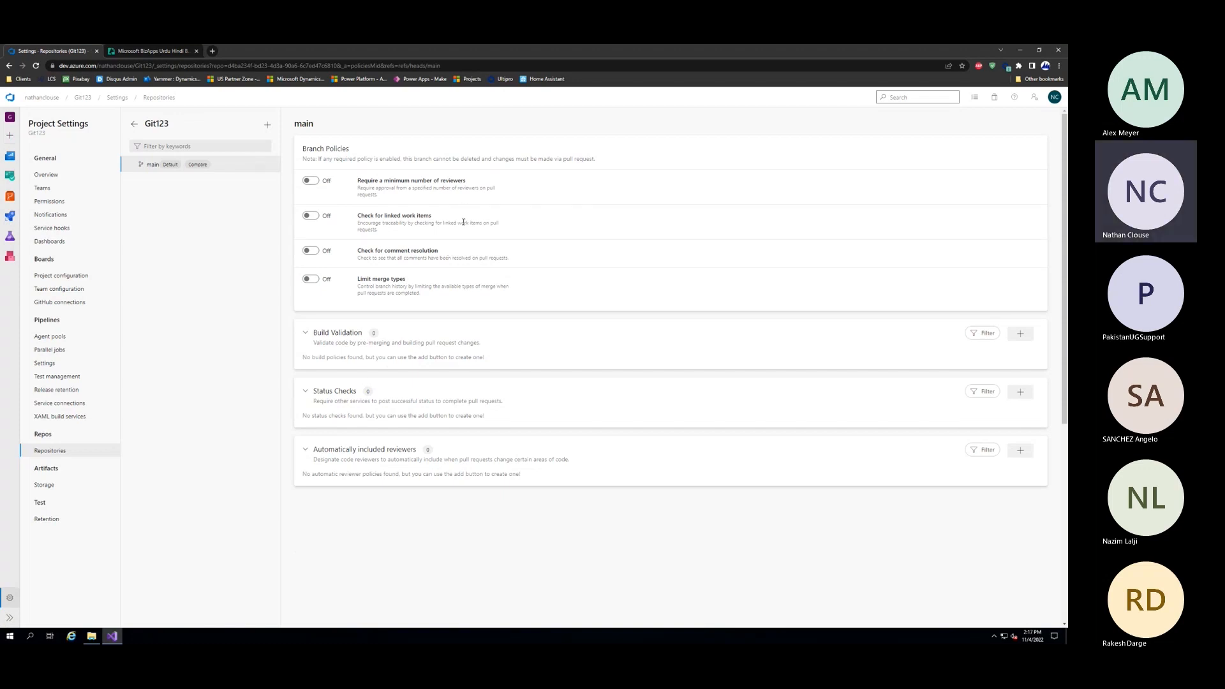
Require a minimum of 1 reviewer on the main branch and allow requestors to approve their own changes
{"action": "left_click", "coordinate": [313, 180]}
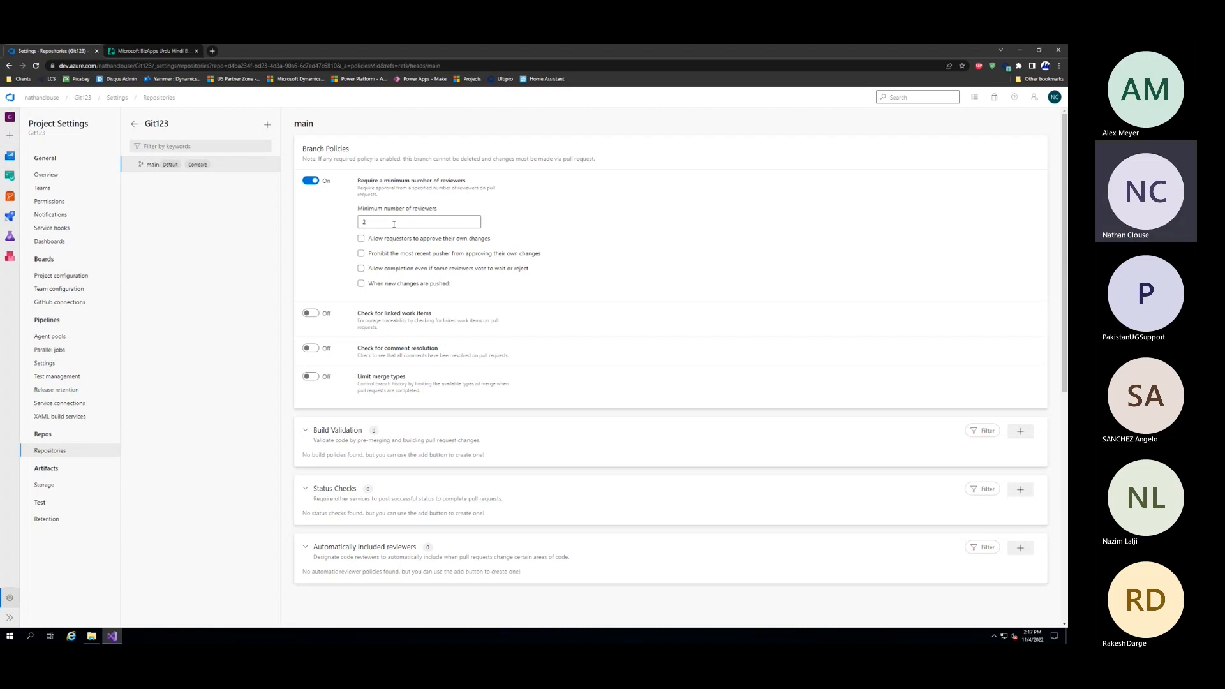
{"action": "double_click", "coordinate": [393, 224]}
{"action": "type", "text": "1"}
{"action": "left_click", "coordinate": [362, 239]}
Enable the main branch's linked work items check as Required and turn on Limit merge types with all four types allowed
{"action": "left_click", "coordinate": [310, 313]}
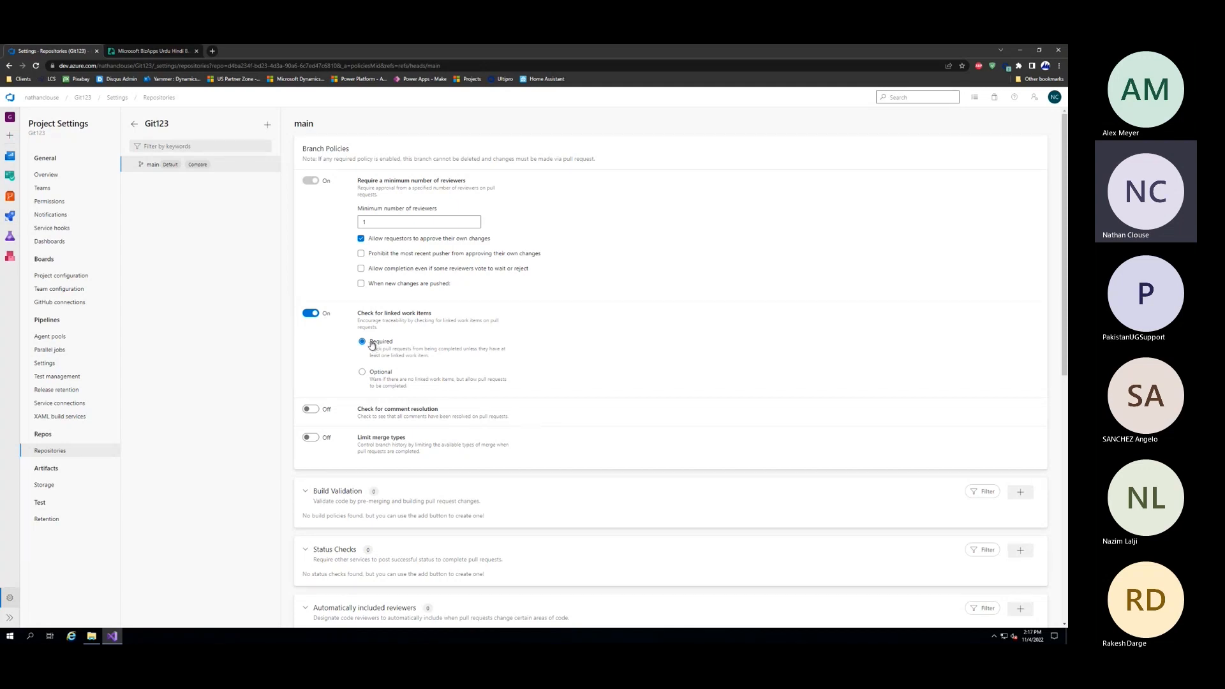
{"action": "left_click", "coordinate": [312, 438]}
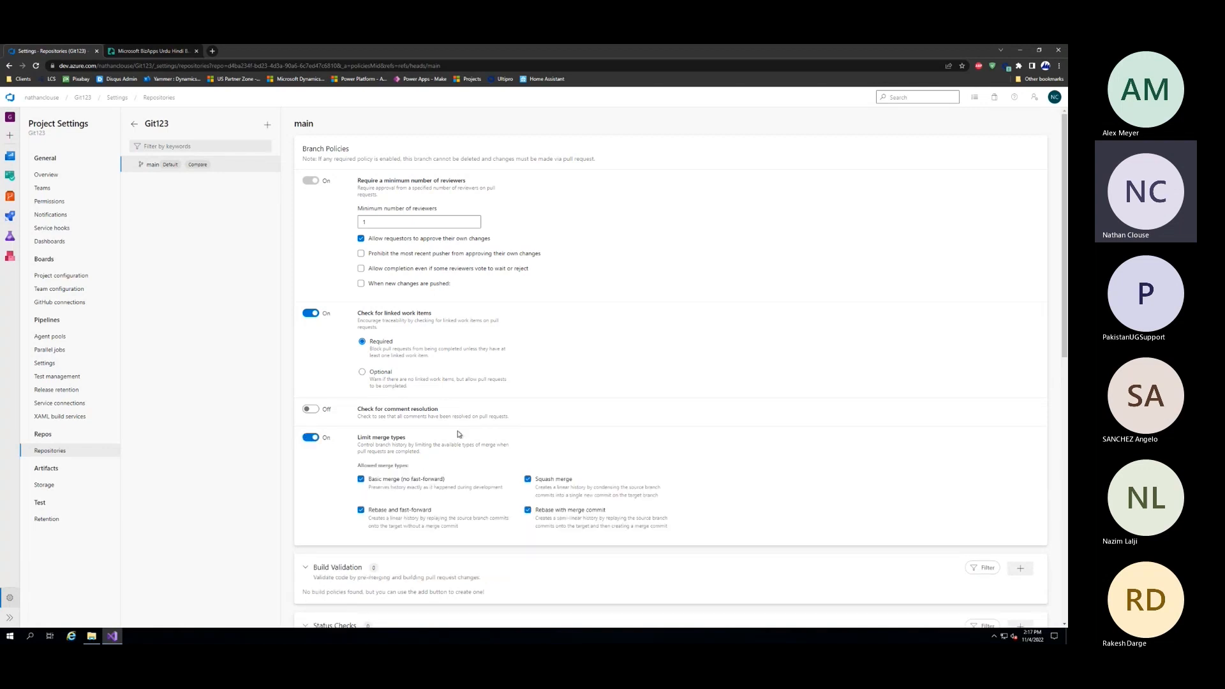
{"action": "scroll", "coordinate": [457, 434], "scroll_direction": "down", "scroll_amount": 2}
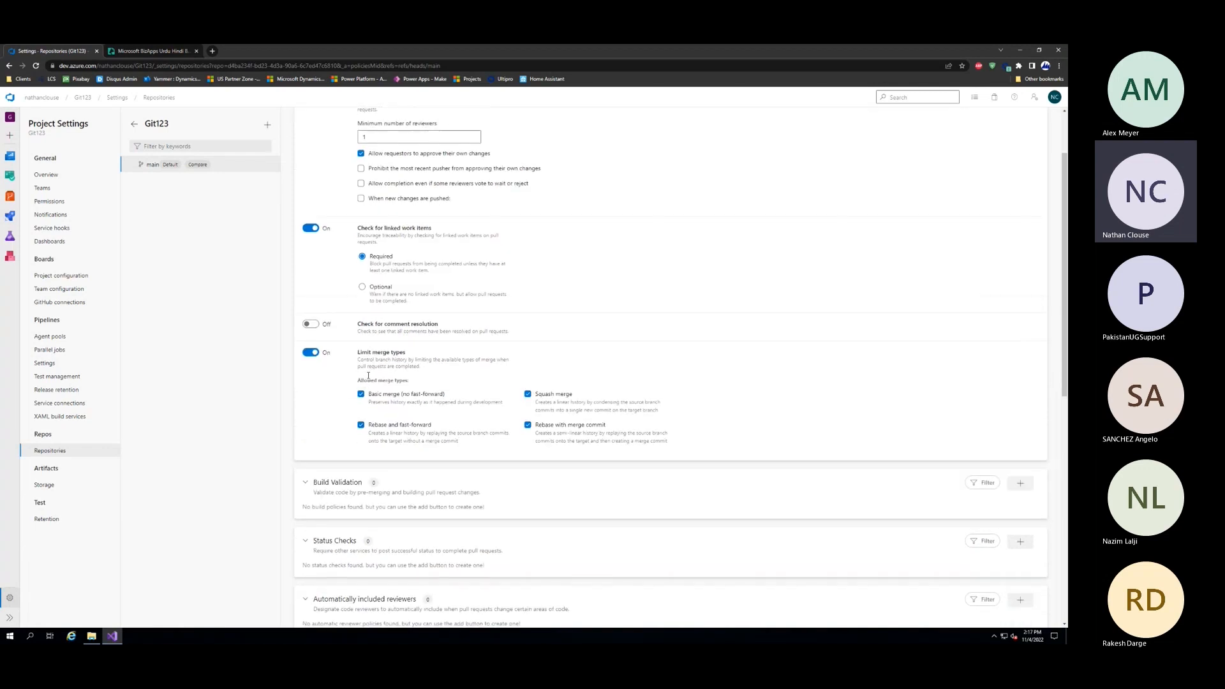
Add a required build validation policy to main using the Git123 pipeline, with an automatic trigger and 12-hour expiration
{"action": "scroll", "coordinate": [415, 345], "scroll_direction": "down", "scroll_amount": 2}
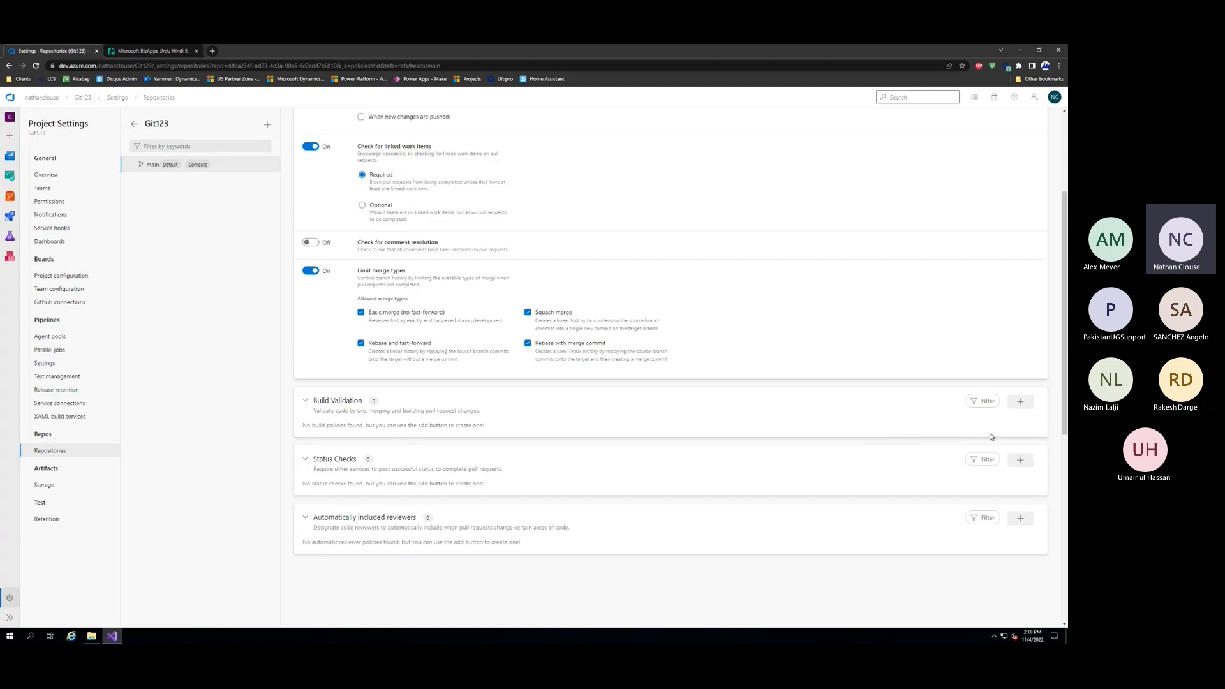
{"action": "left_click", "coordinate": [1021, 401]}
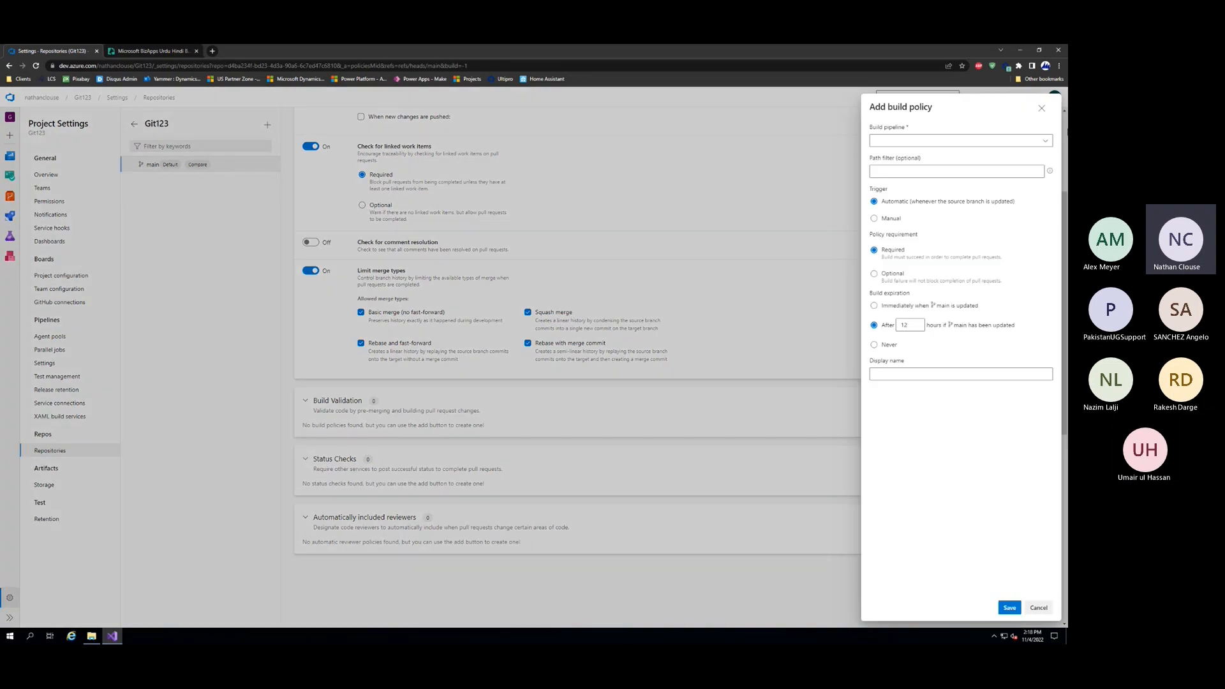
{"action": "left_click", "coordinate": [1043, 142]}
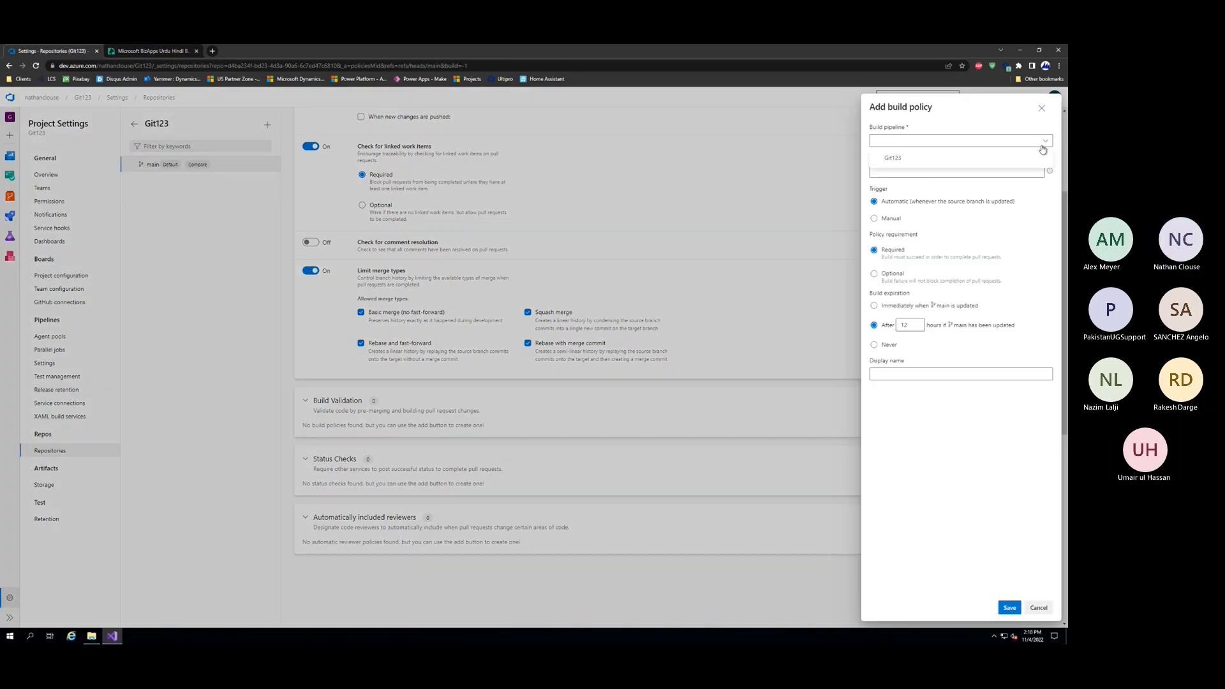
{"action": "left_click", "coordinate": [985, 167]}
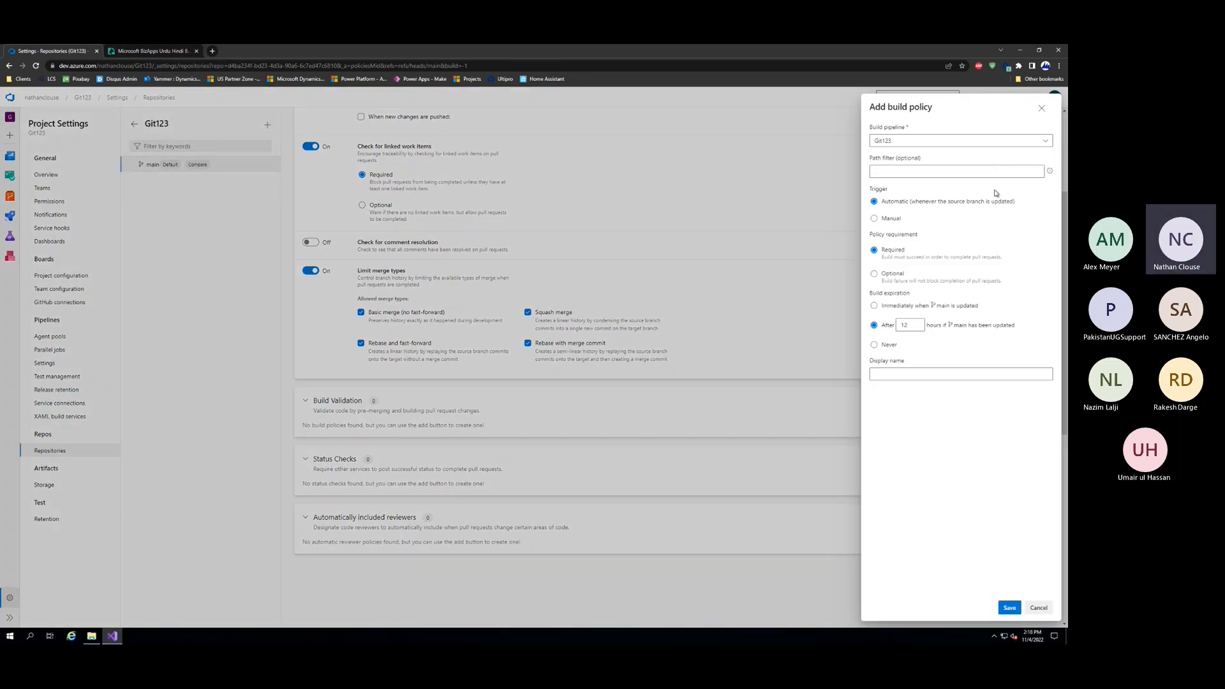
{"action": "left_click", "coordinate": [1009, 609]}
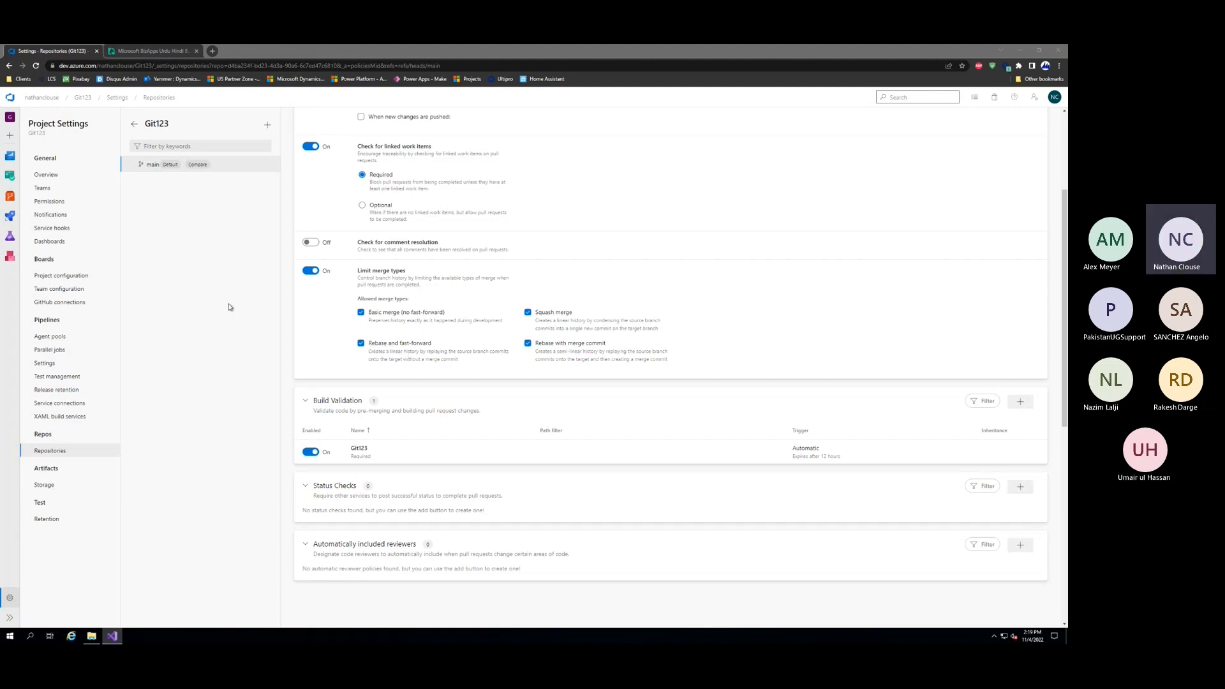
Create a Task work item titled "fix the thing" in Git123 Boards, assign it to the developer's account and save it
{"action": "mouse_move", "coordinate": [10, 175]}
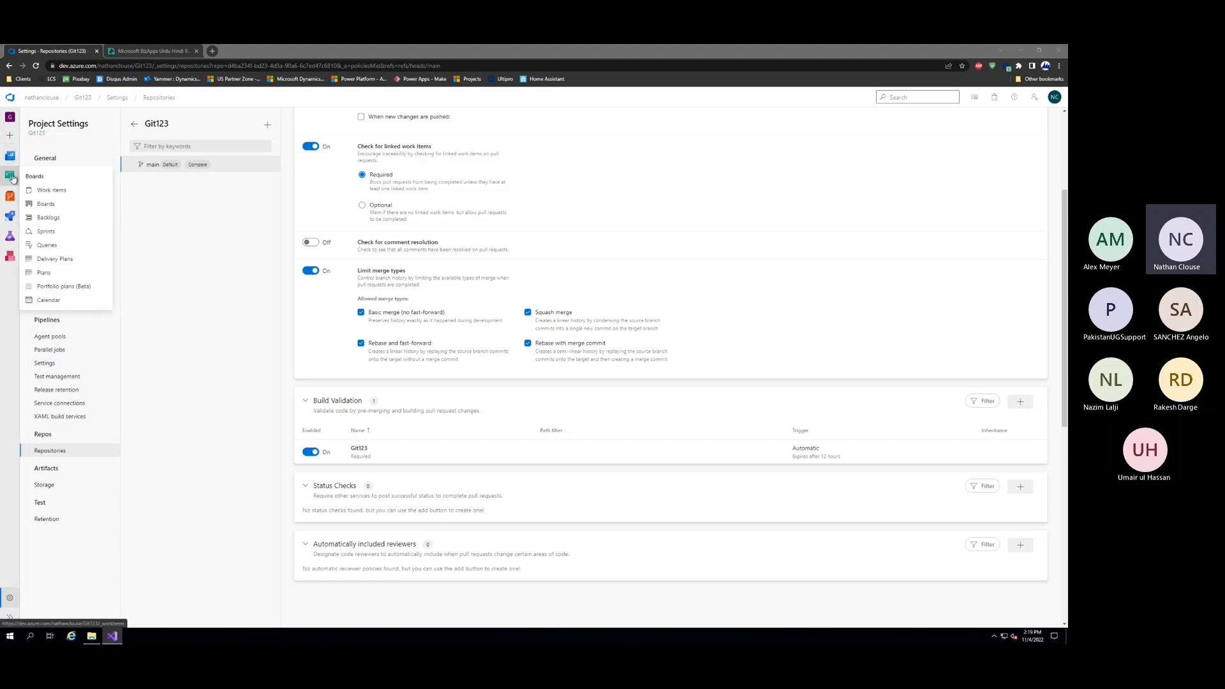
{"action": "left_click", "coordinate": [86, 278]}
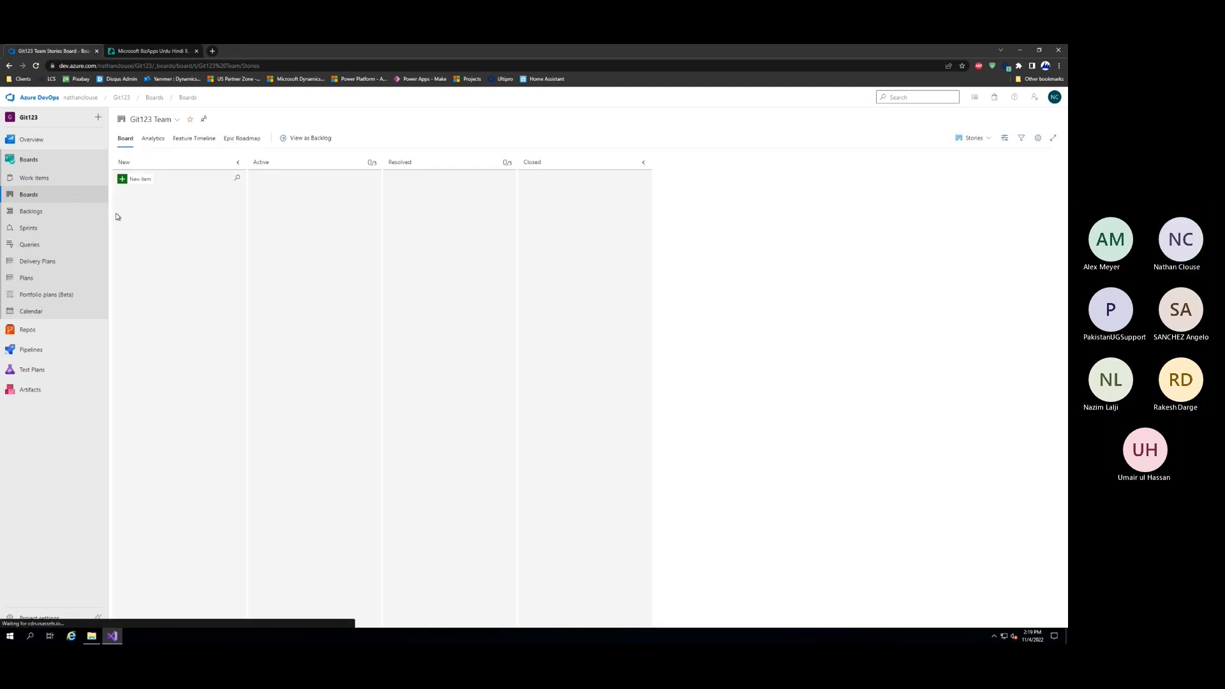
{"action": "left_click", "coordinate": [45, 181]}
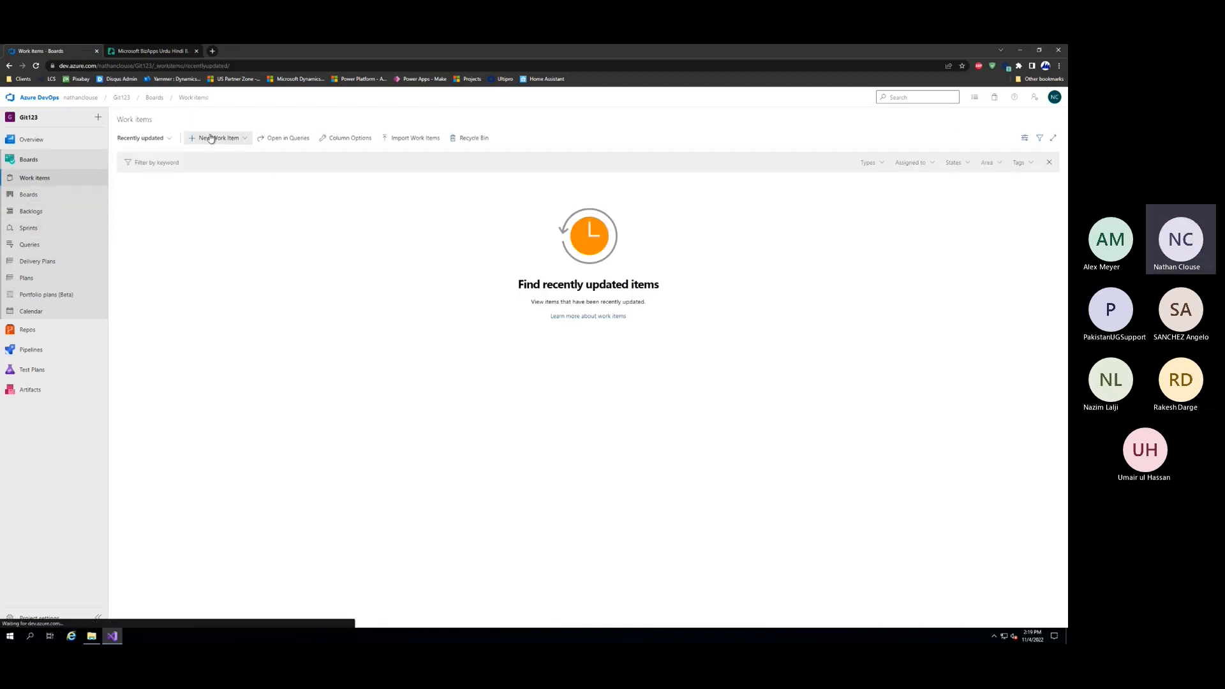
{"action": "left_click", "coordinate": [211, 138]}
{"action": "left_click", "coordinate": [206, 209]}
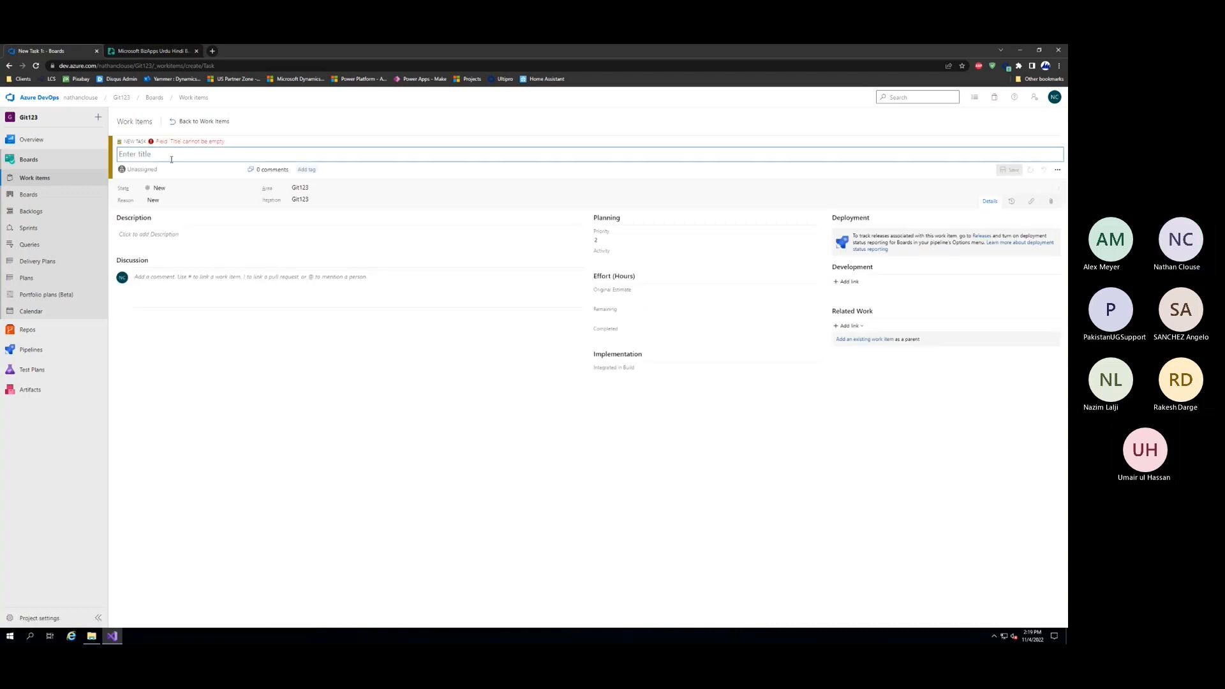
{"action": "type", "text": "fix the thing"}
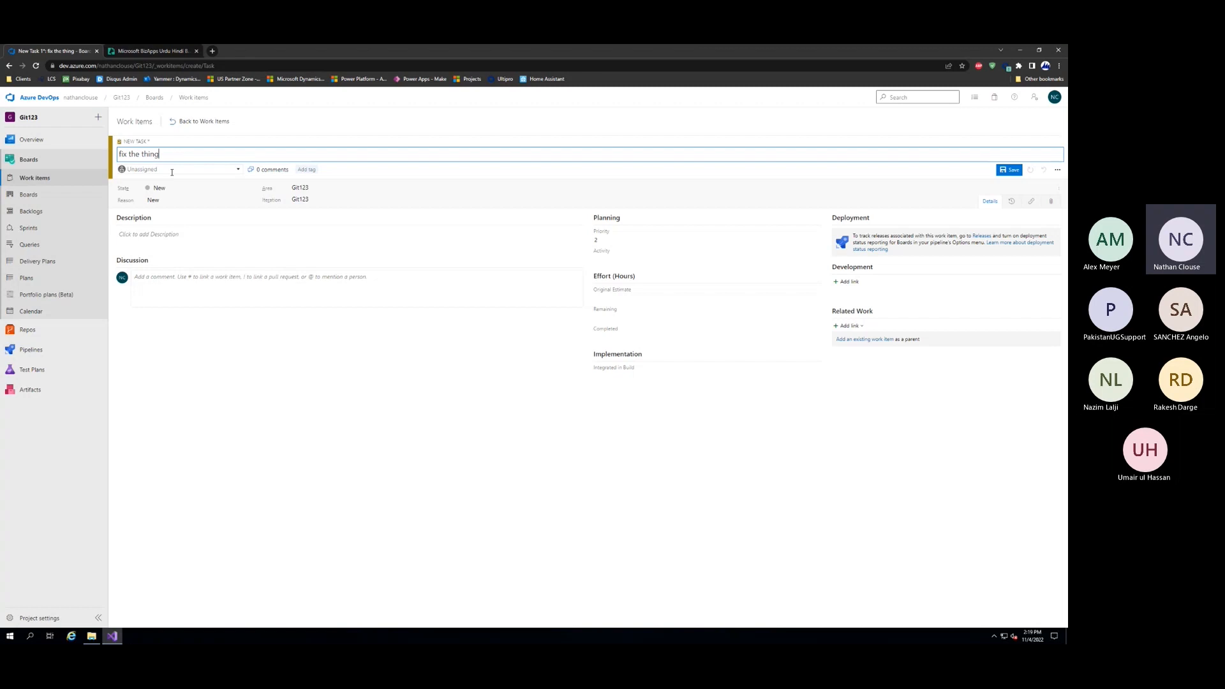
{"action": "left_click", "coordinate": [170, 171]}
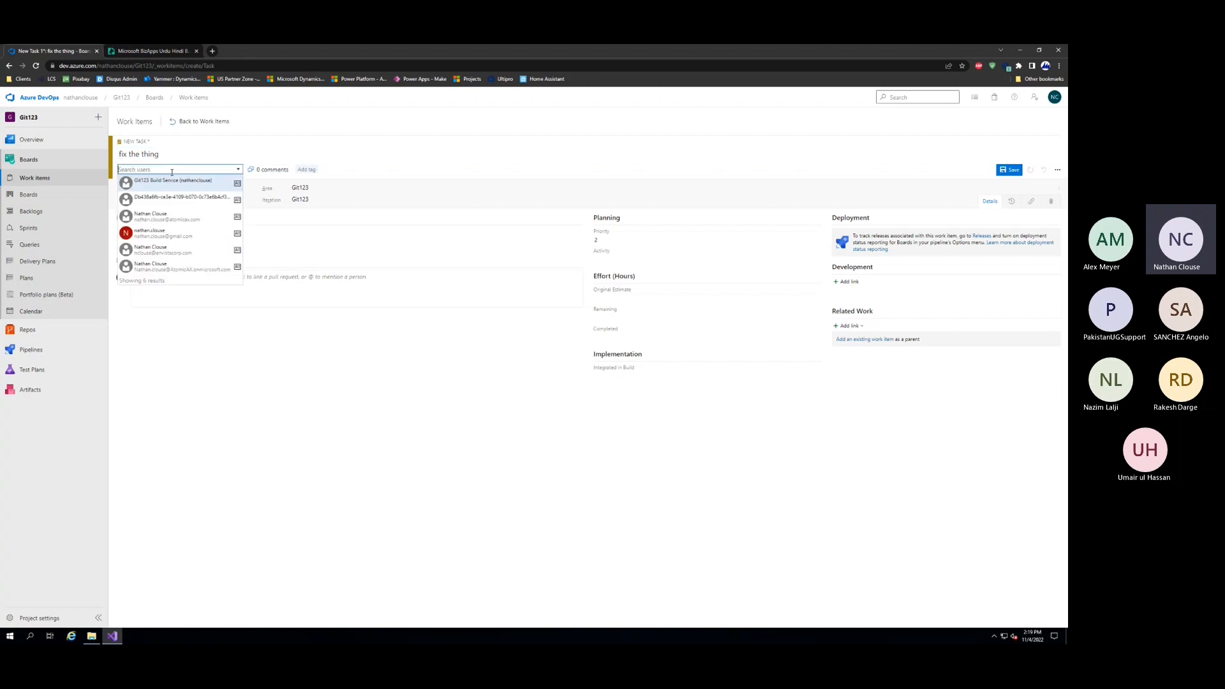
{"action": "left_click", "coordinate": [187, 242]}
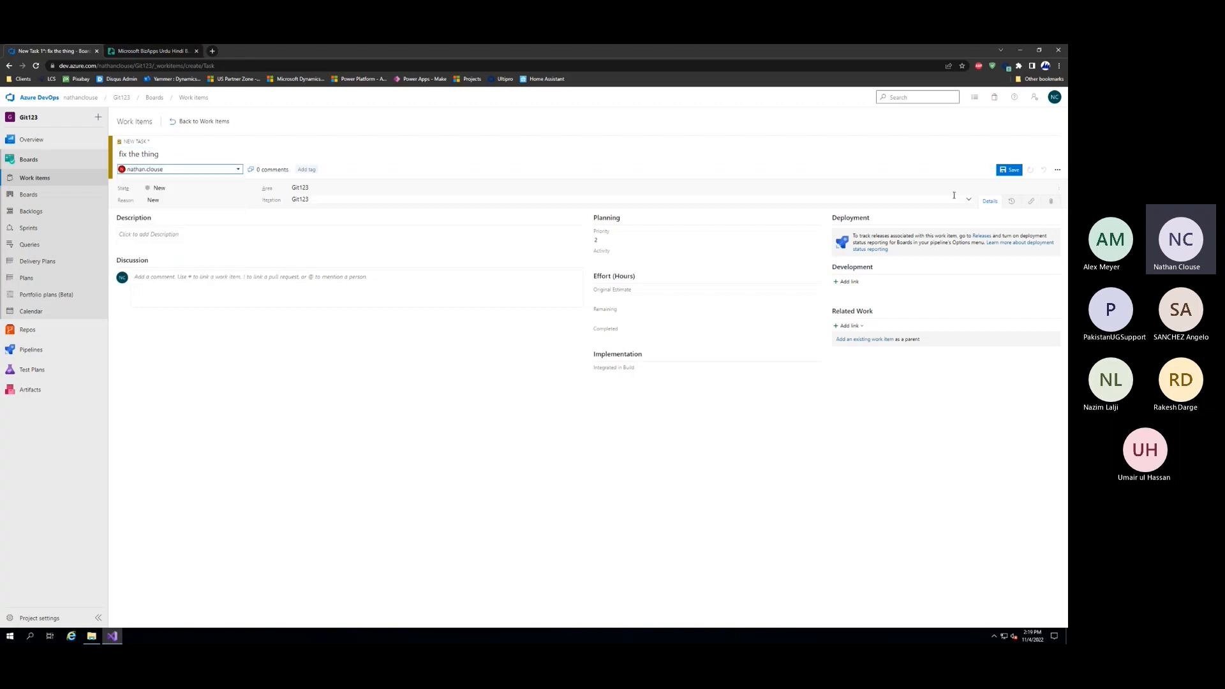
{"action": "key", "text": "ctrl+s"}
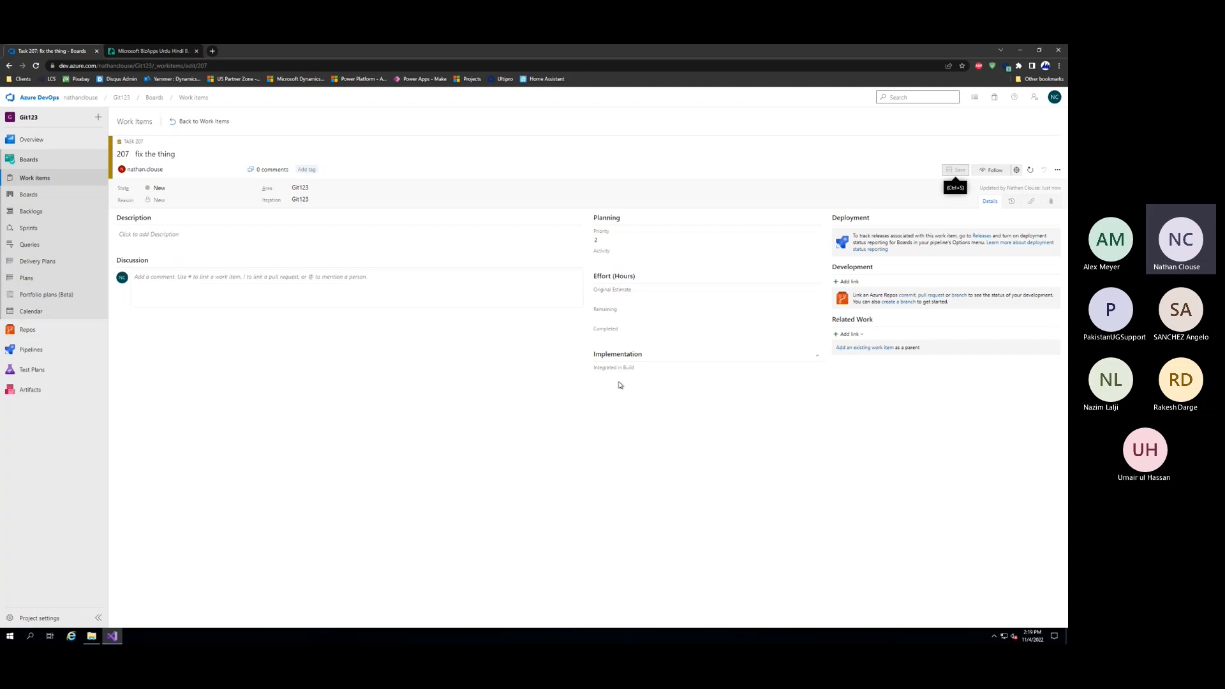
Create a branch named fix-the-thing from Git123's main branch, linked to the "fix the thing" task
{"action": "left_click", "coordinate": [1058, 170]}
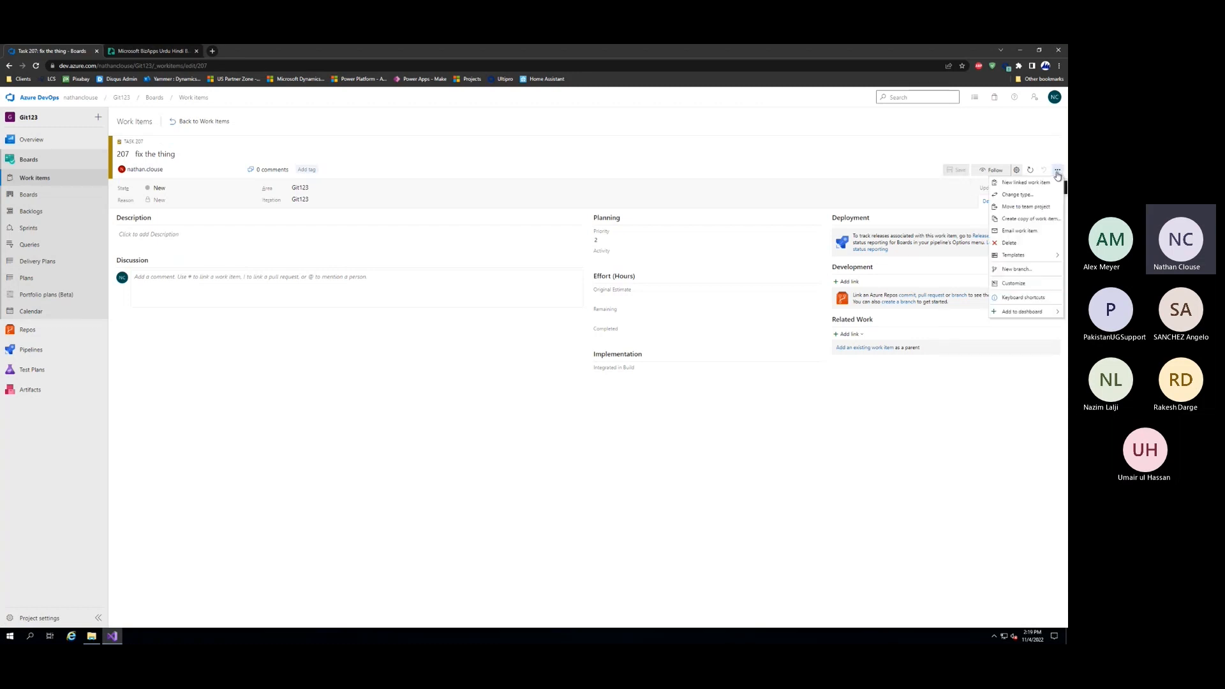
{"action": "left_click", "coordinate": [1026, 269]}
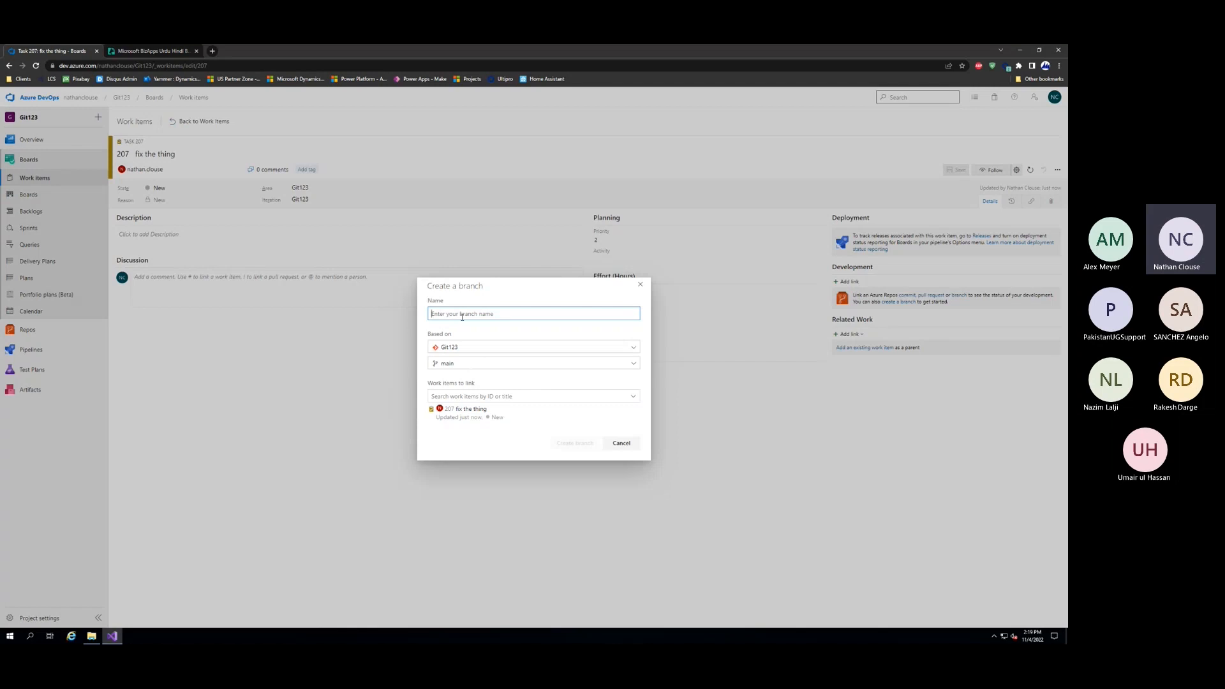
{"action": "type", "text": "fix-the-thing"}
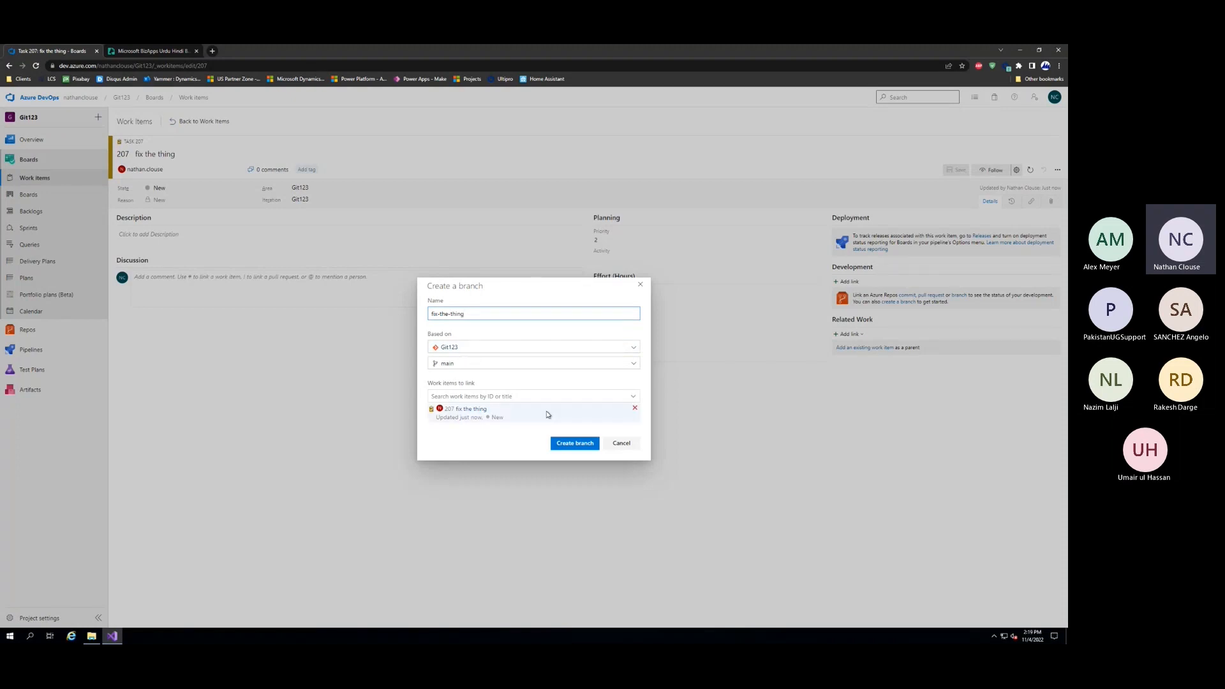
{"action": "left_click", "coordinate": [574, 444]}
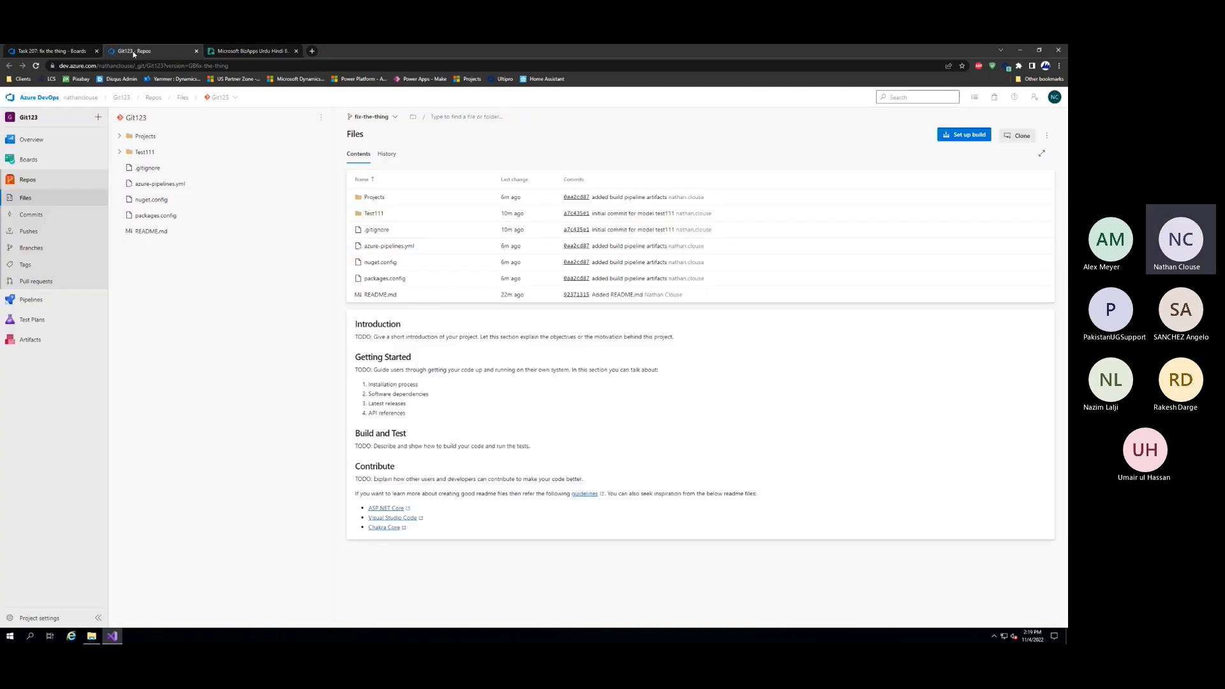
Duplicate the Git123 repository browser tab and view the Git123 pipeline's runs in the copy
{"action": "right_click", "coordinate": [134, 55]}
{"action": "left_click", "coordinate": [154, 115]}
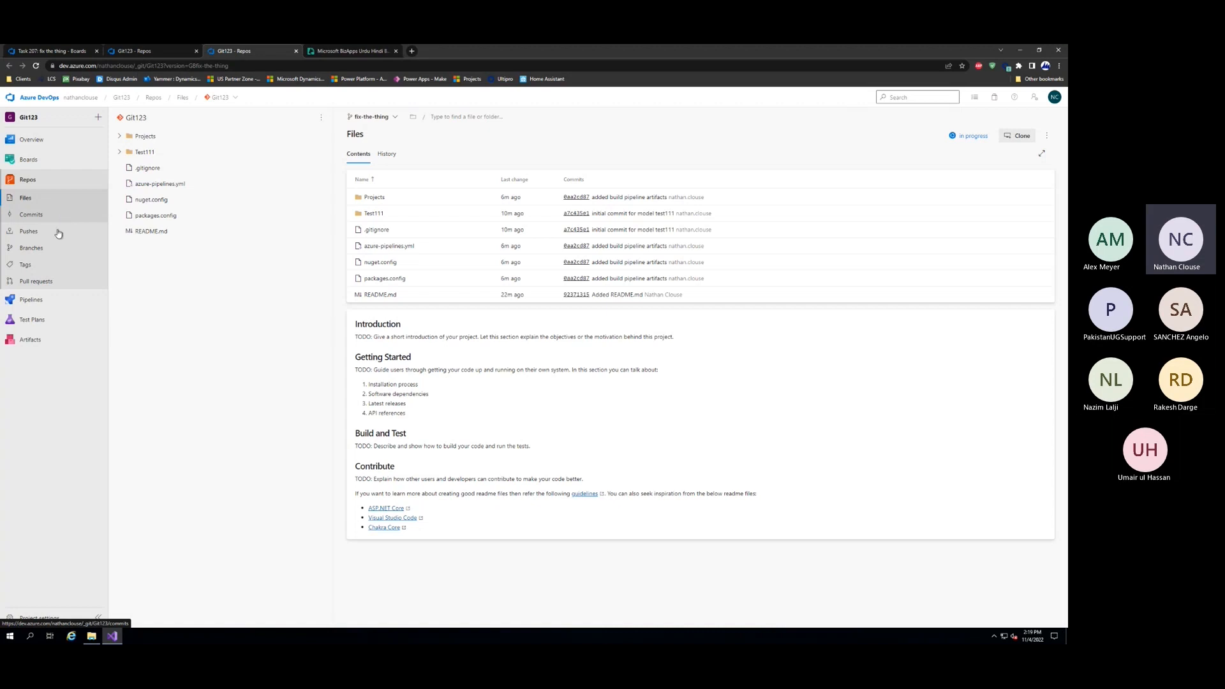
{"action": "left_click", "coordinate": [29, 299]}
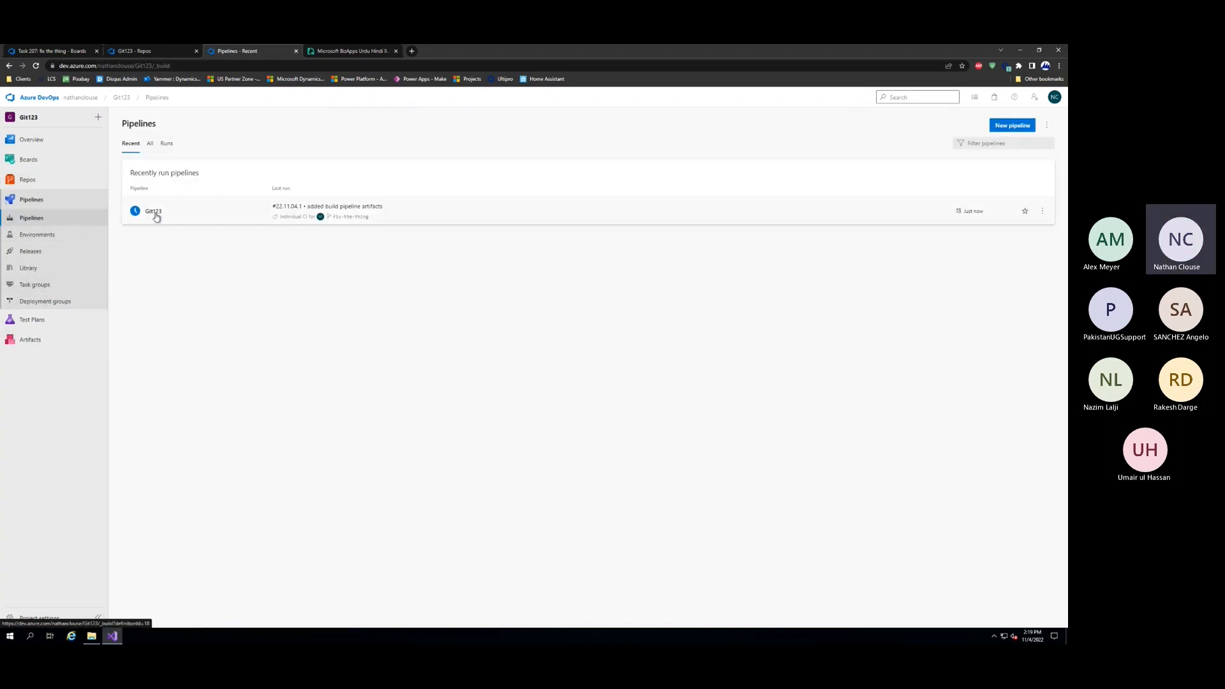
{"action": "left_click", "coordinate": [156, 218]}
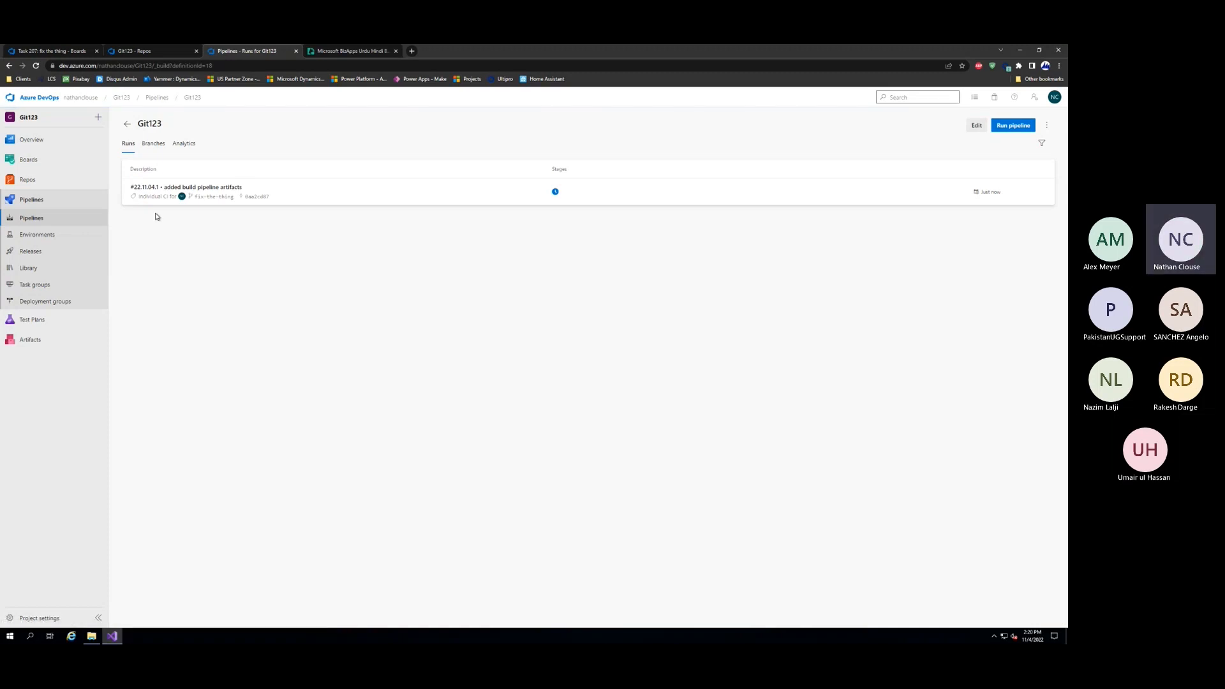
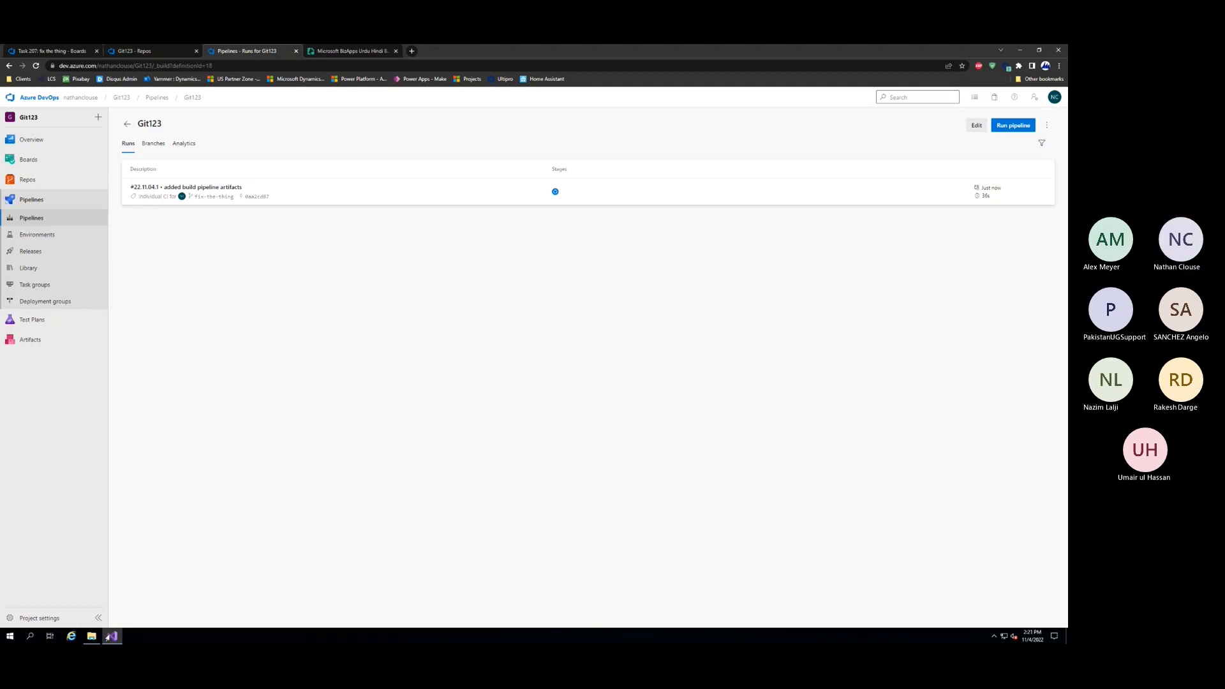
Switch to Visual Studio, close the open commit view and sync the local main branch with the remote
{"action": "left_click", "coordinate": [111, 636]}
{"action": "left_click", "coordinate": [112, 636]}
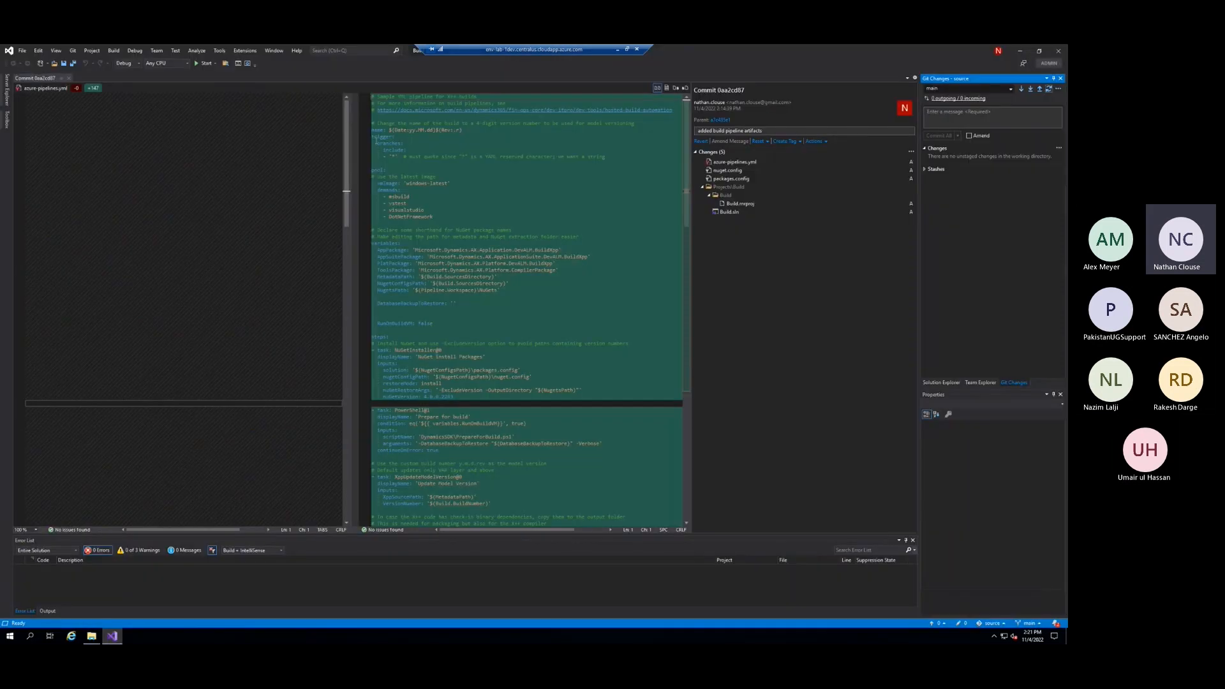
{"action": "left_click", "coordinate": [70, 78]}
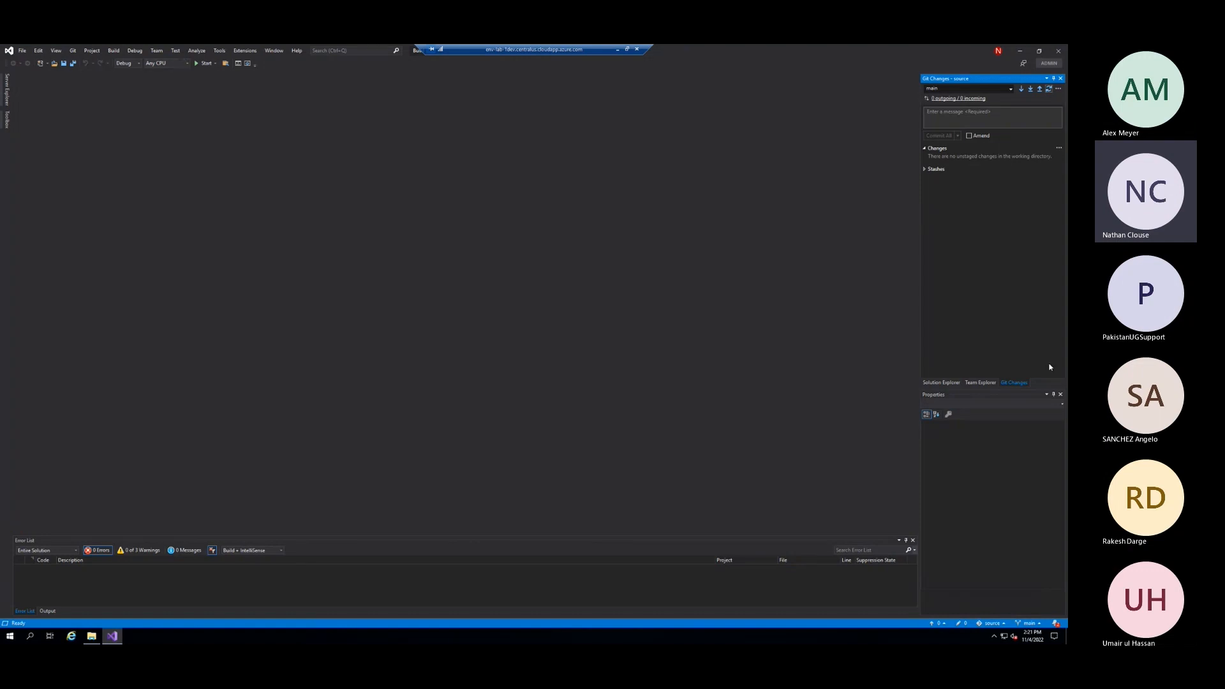
{"action": "left_click", "coordinate": [979, 384]}
{"action": "left_click", "coordinate": [1014, 383]}
{"action": "left_click", "coordinate": [1049, 88]}
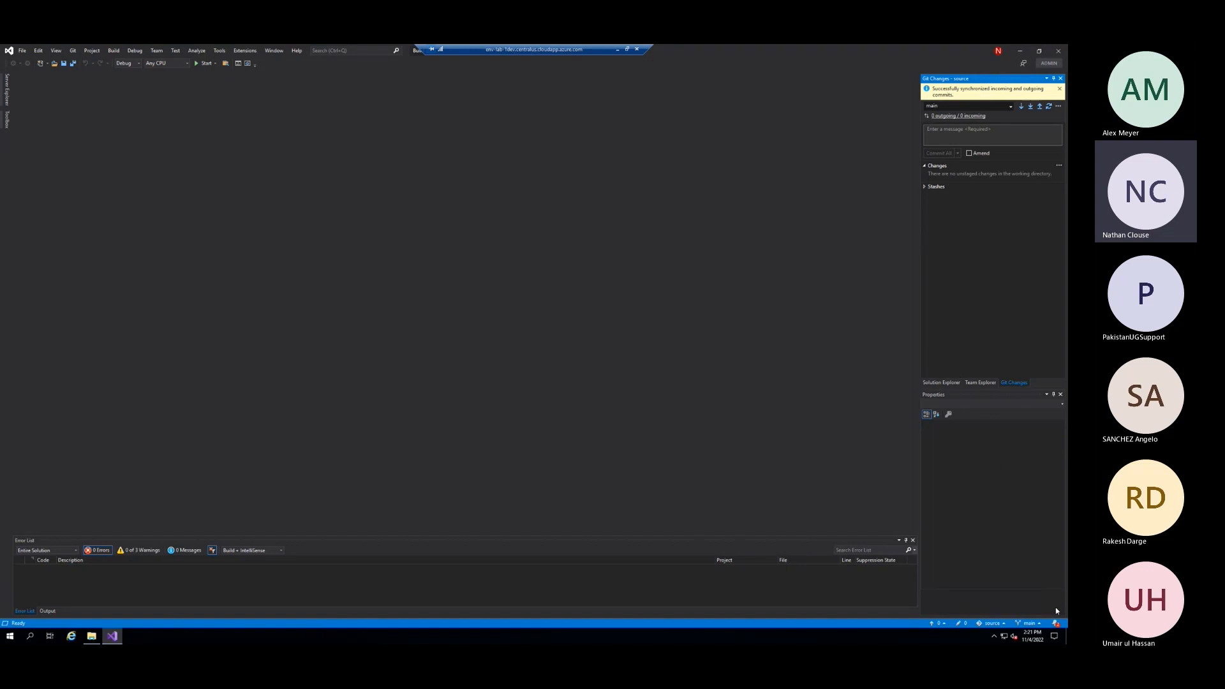
Check out the remote branch origin/fix-the-thing in the source repository
{"action": "left_click", "coordinate": [1028, 625]}
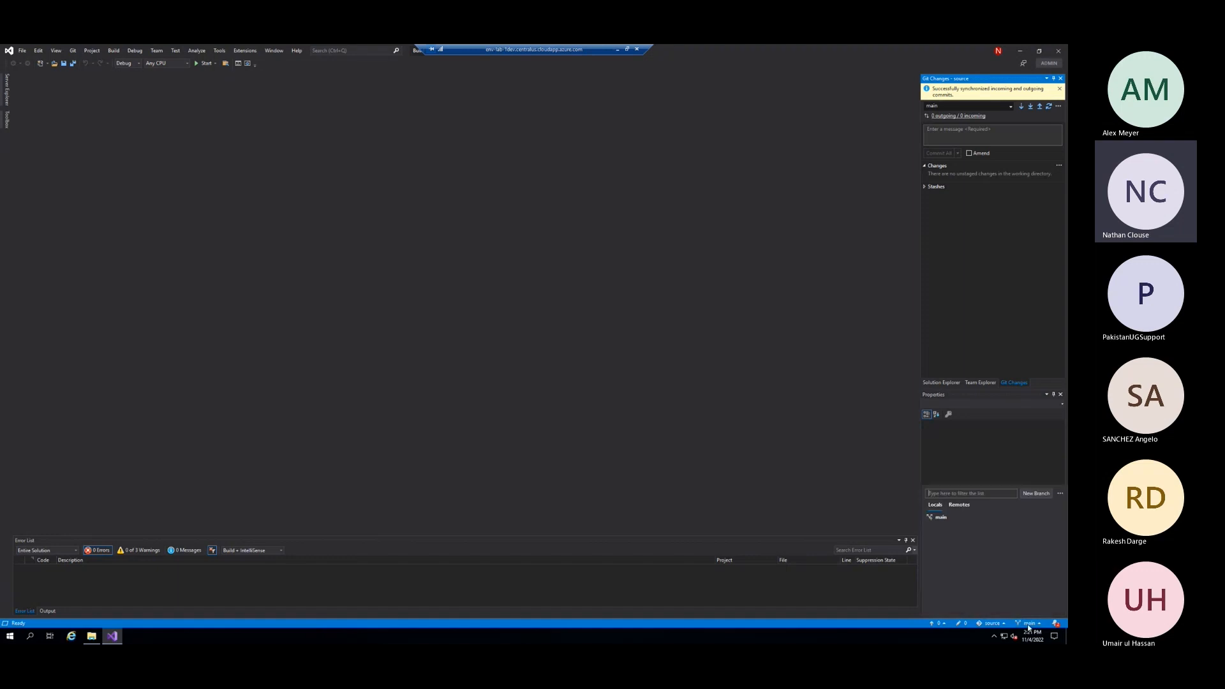
{"action": "left_click", "coordinate": [967, 518]}
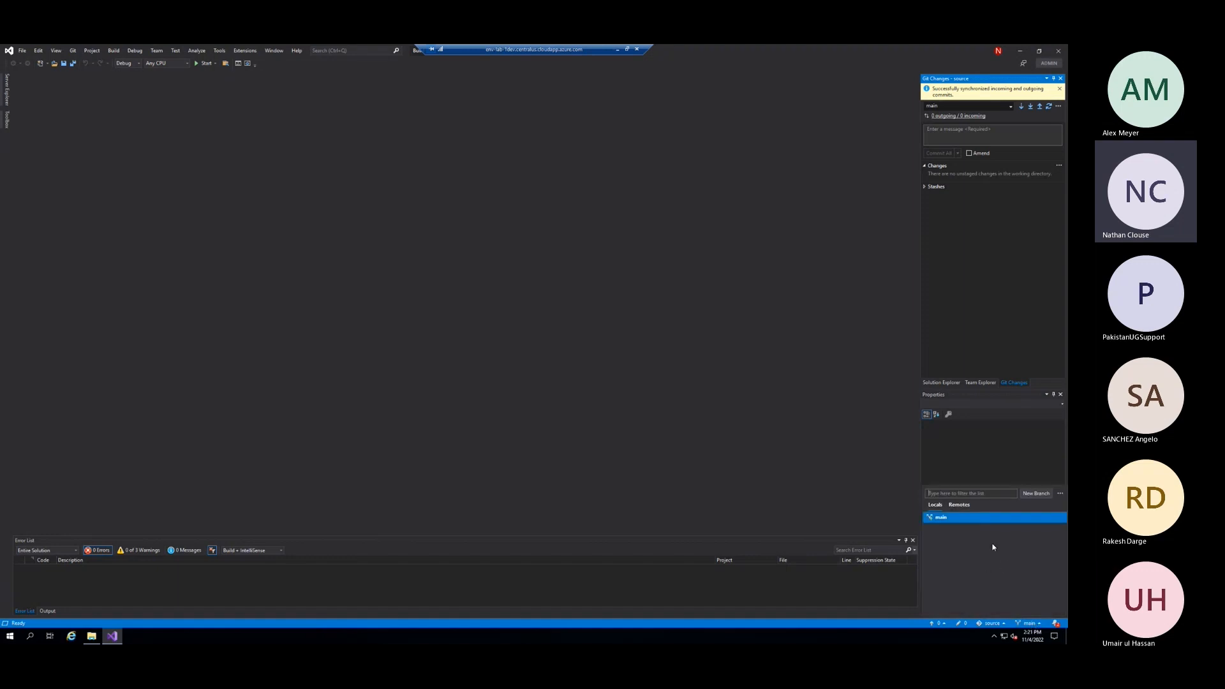
{"action": "left_click", "coordinate": [959, 505]}
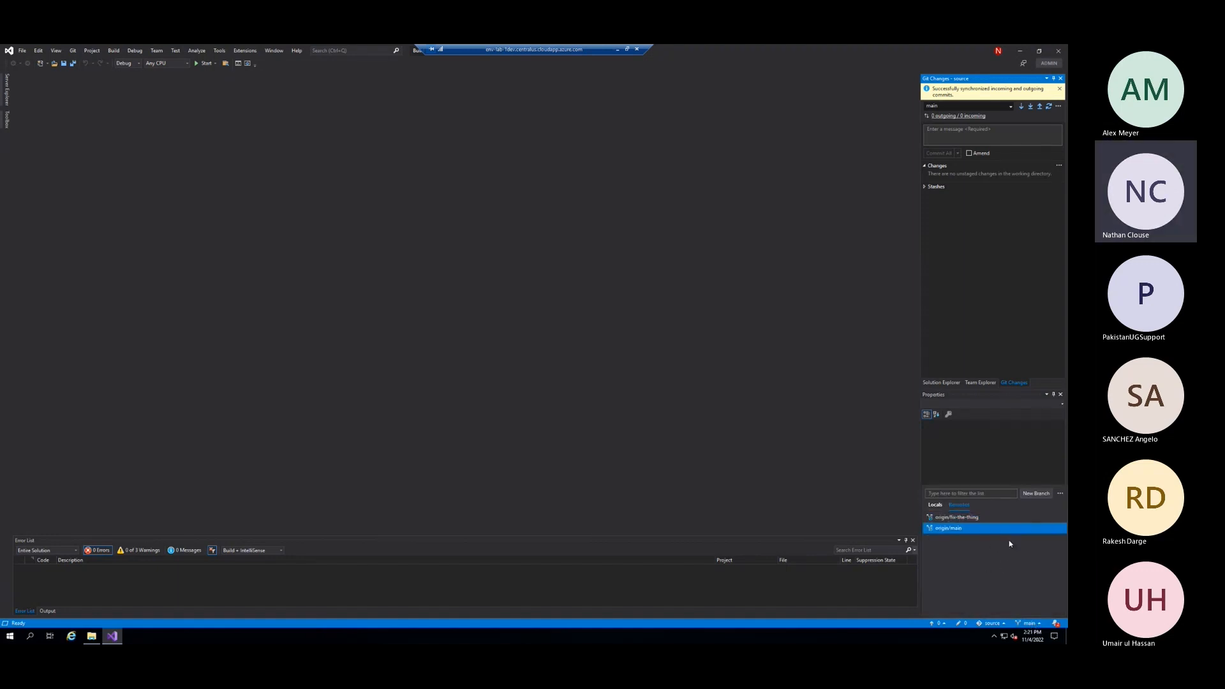
{"action": "left_click", "coordinate": [970, 519]}
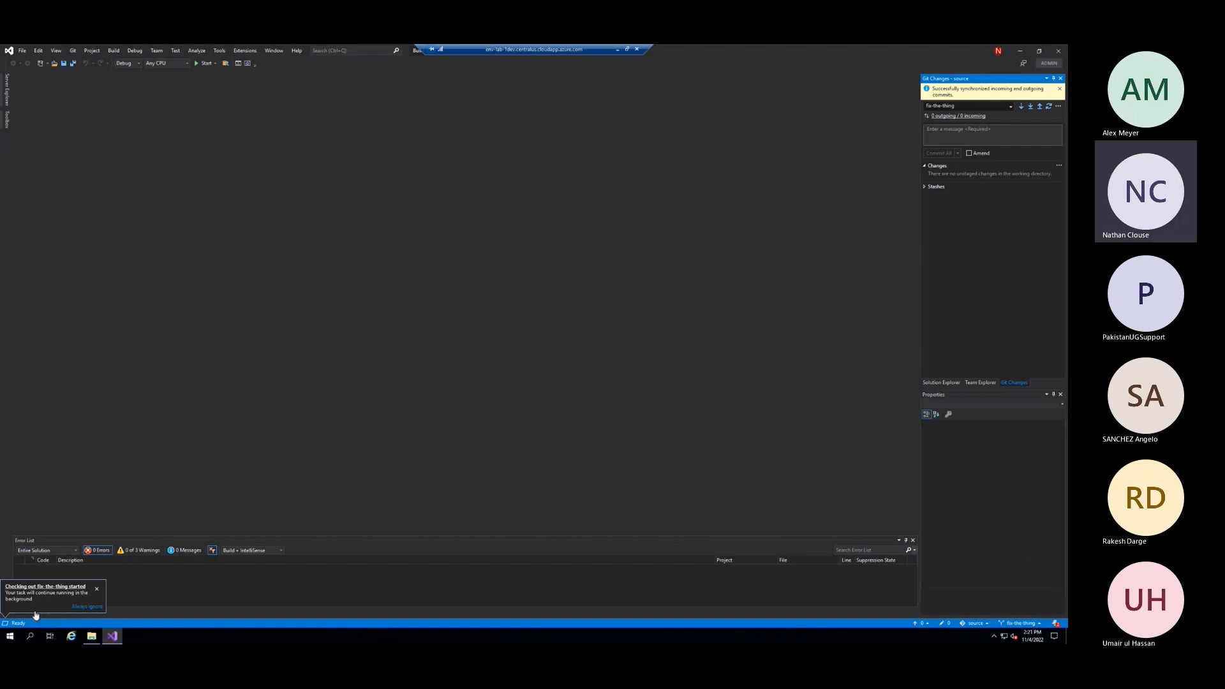
{"action": "left_click", "coordinate": [96, 588]}
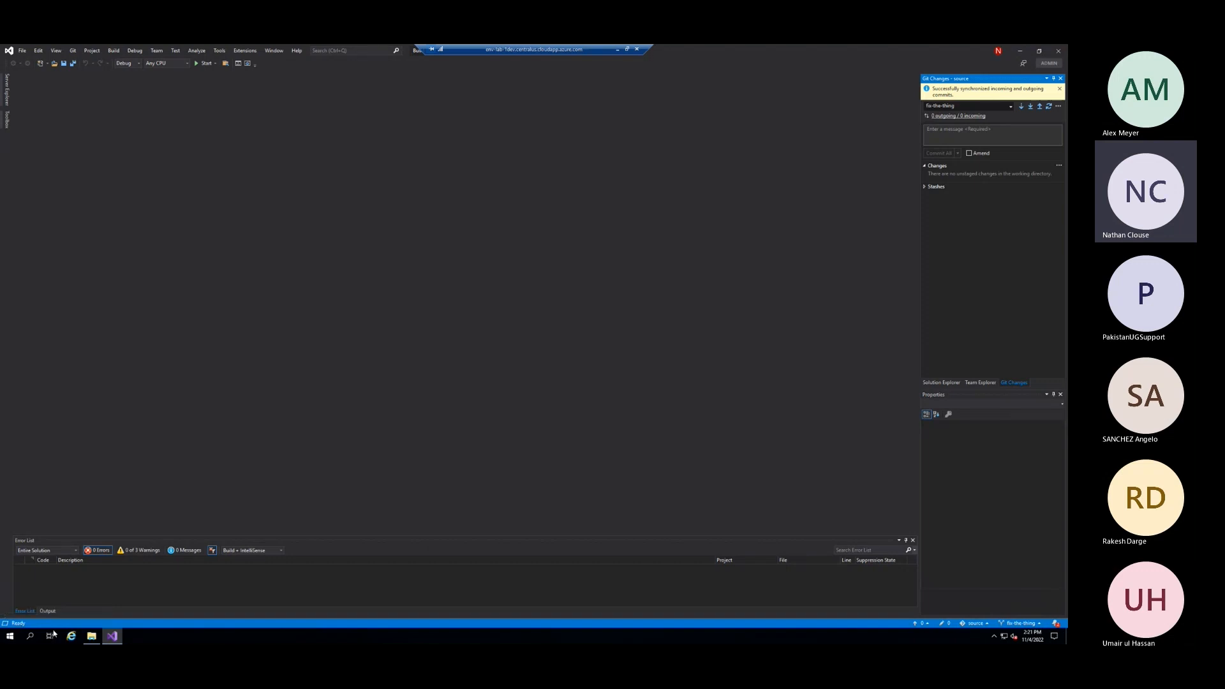
Open the FinanceOperations1 solution from the FinanceOperations1 folder under source\Projects
{"action": "left_click", "coordinate": [23, 51]}
{"action": "mouse_move", "coordinate": [96, 69]}
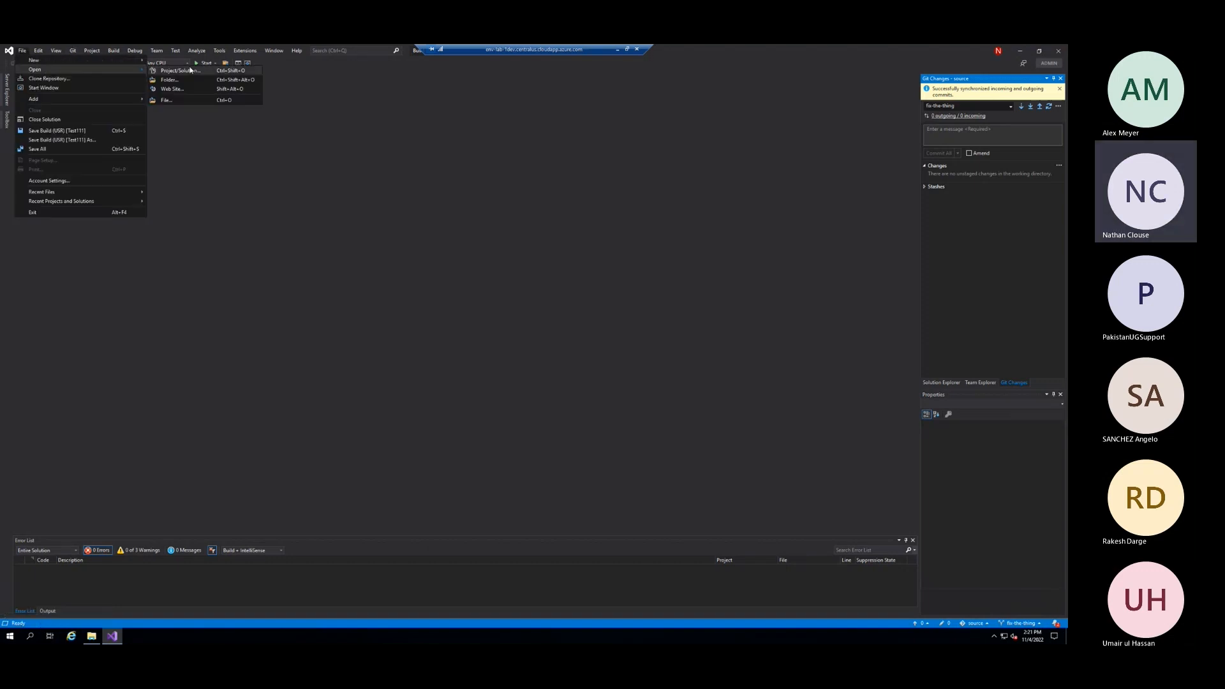
{"action": "left_click", "coordinate": [184, 72]}
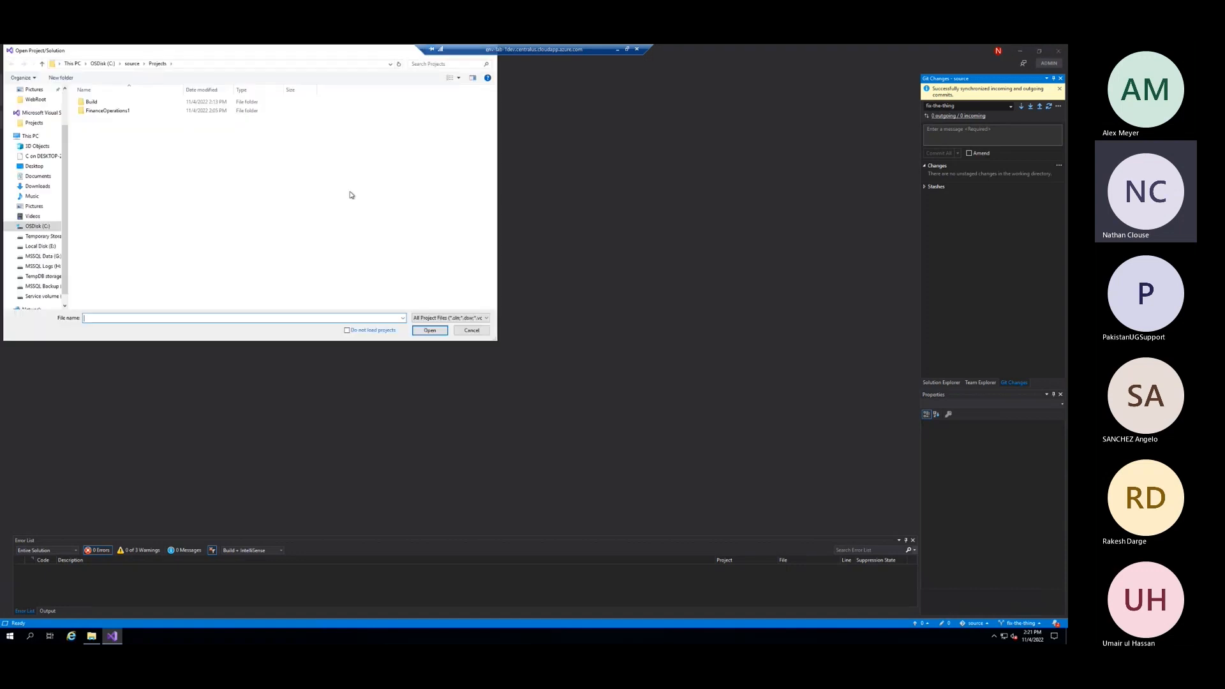
{"action": "left_click", "coordinate": [134, 111]}
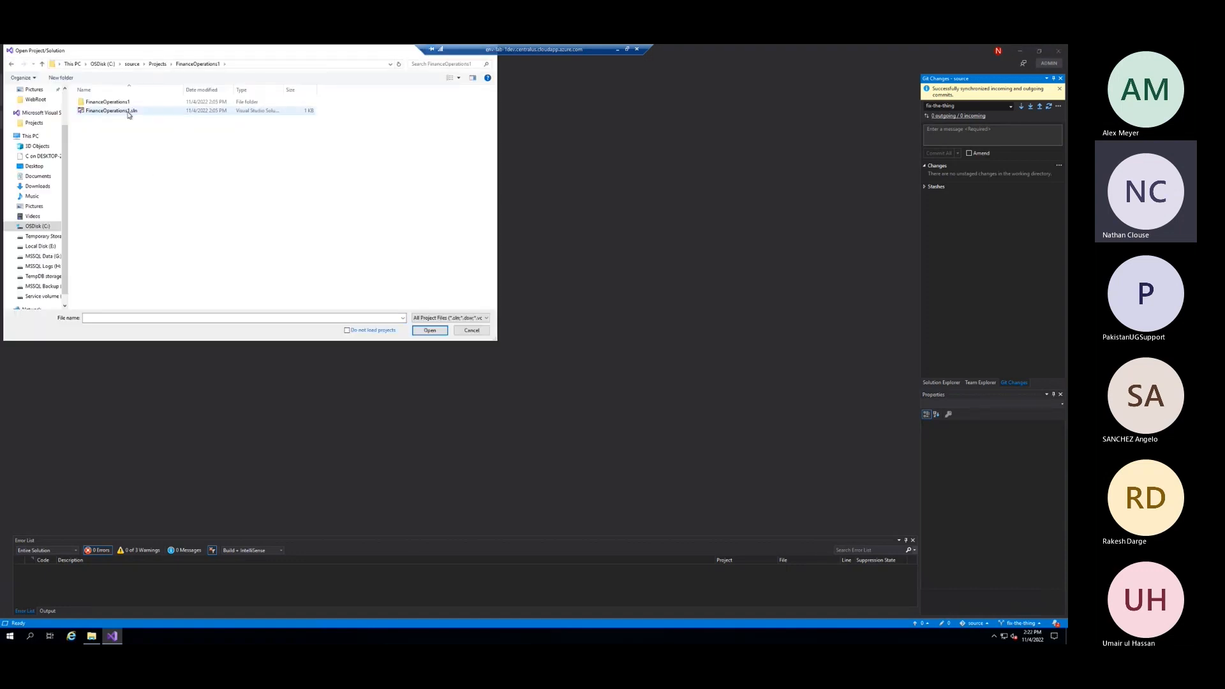
{"action": "double_click", "coordinate": [129, 115]}
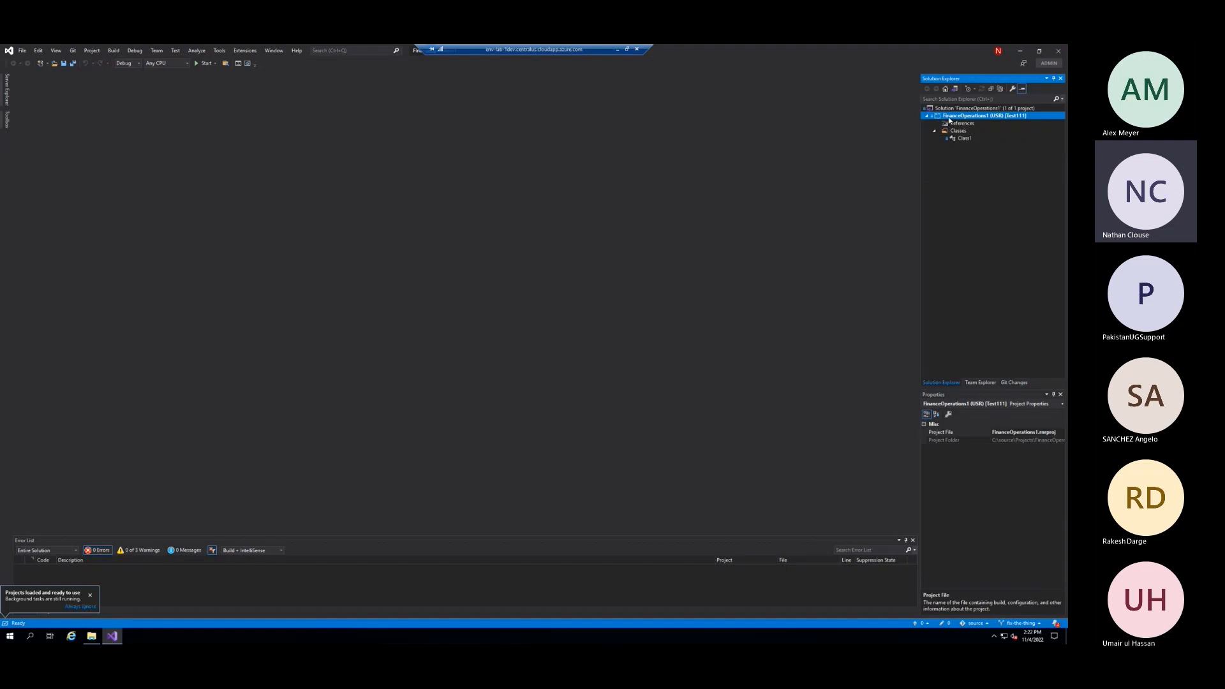
Add a new X++ class with the default name to the FinanceOperations1 project and close its code editor
{"action": "right_click", "coordinate": [976, 115]}
{"action": "mouse_move", "coordinate": [893, 173]}
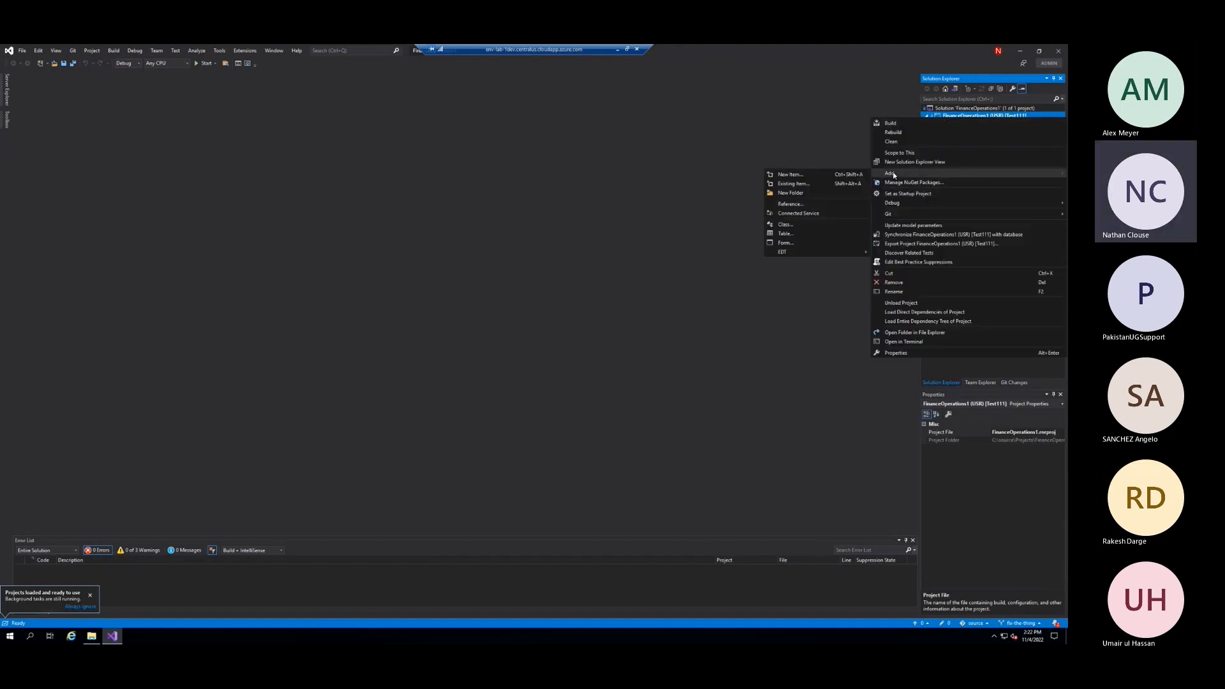
{"action": "left_click", "coordinate": [788, 227]}
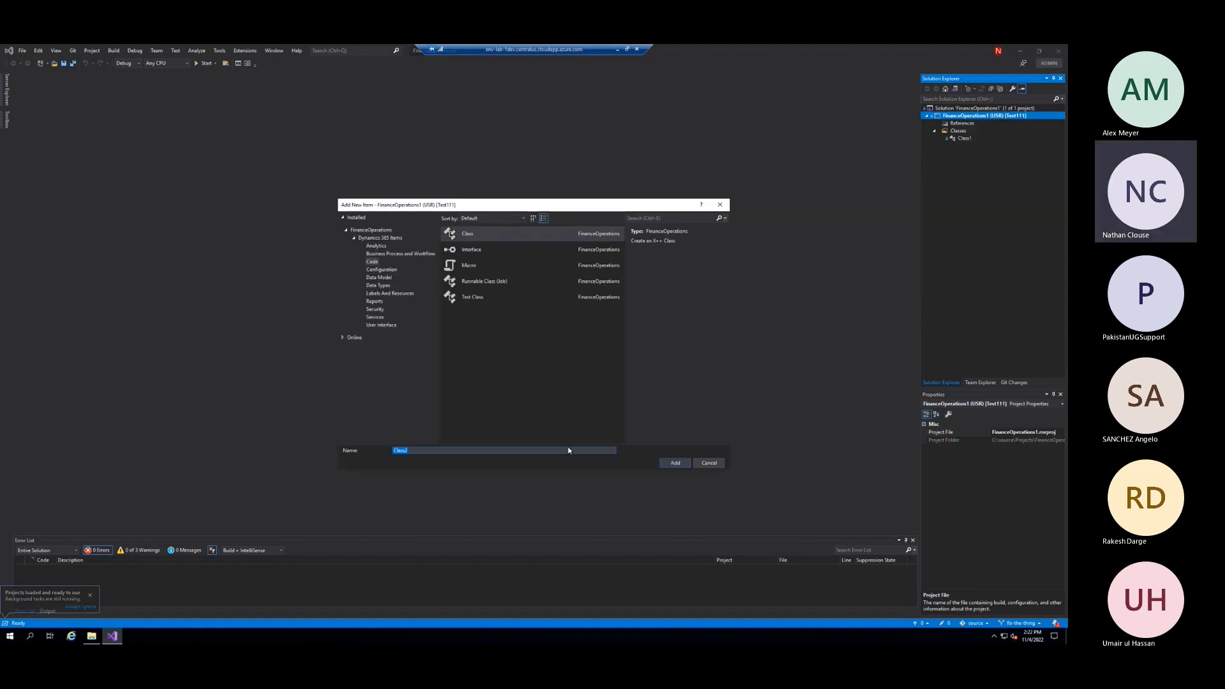
{"action": "left_click", "coordinate": [668, 464]}
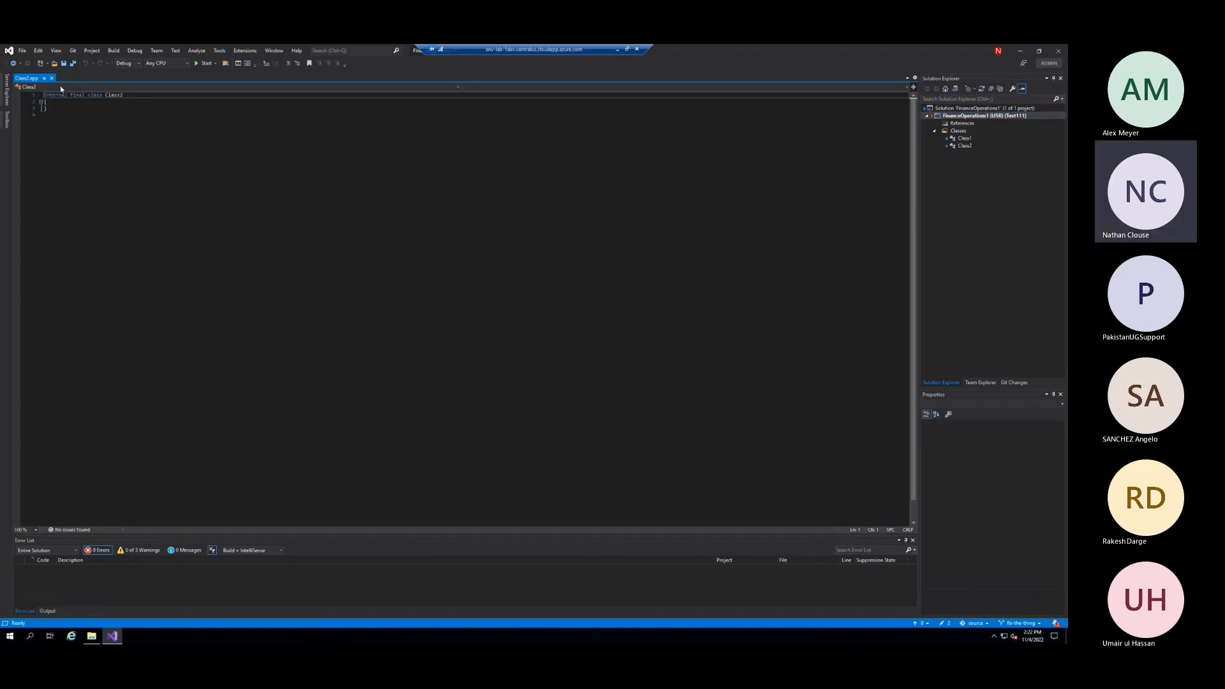
{"action": "left_click", "coordinate": [52, 78]}
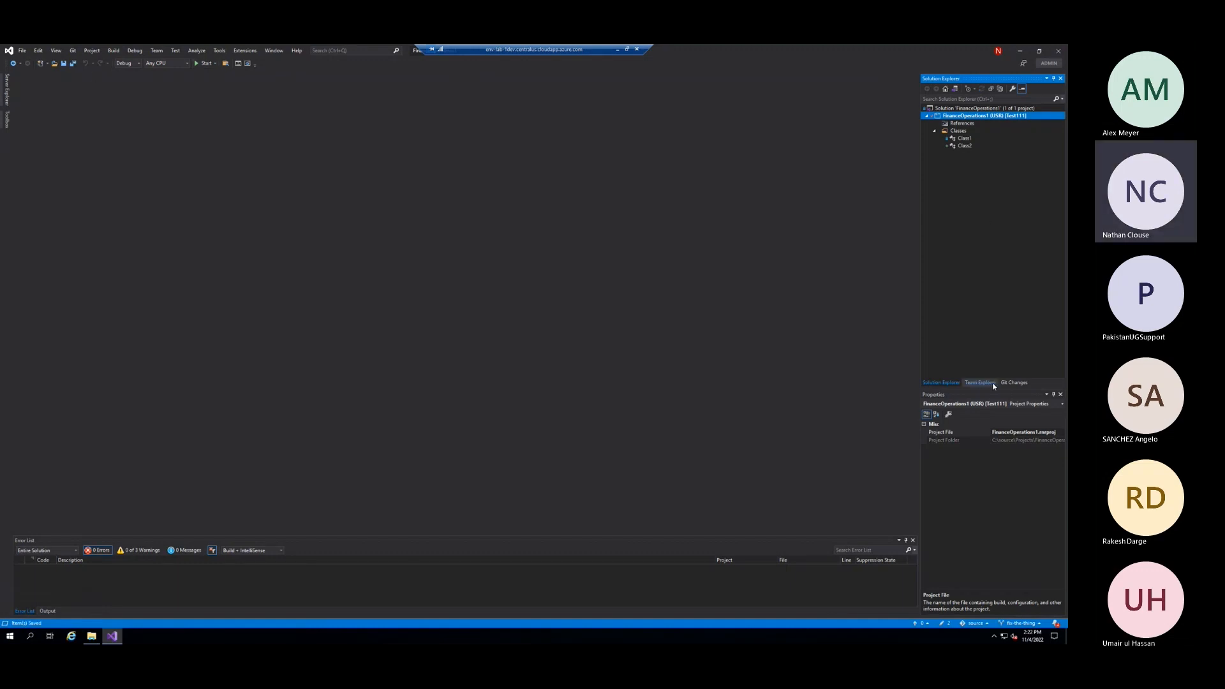
Stage all changes under c:\source and compare the FinanceOperations1 project file with its unmodified version
{"action": "left_click", "coordinate": [1016, 382]}
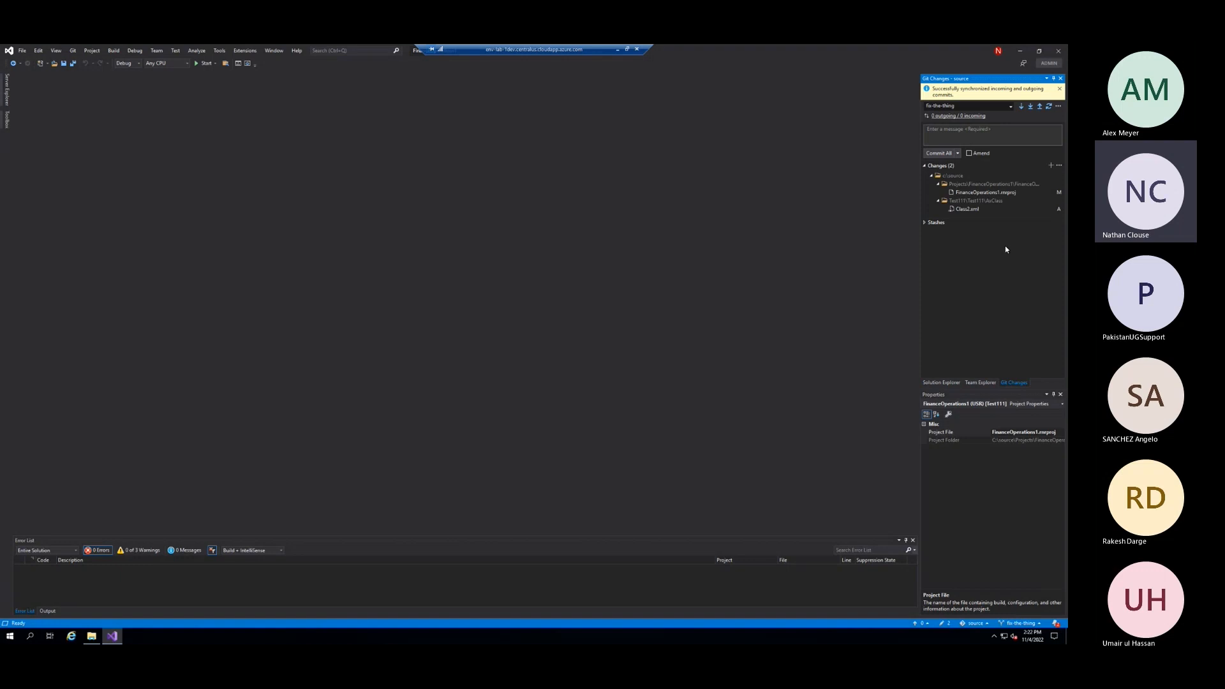
{"action": "right_click", "coordinate": [956, 176]}
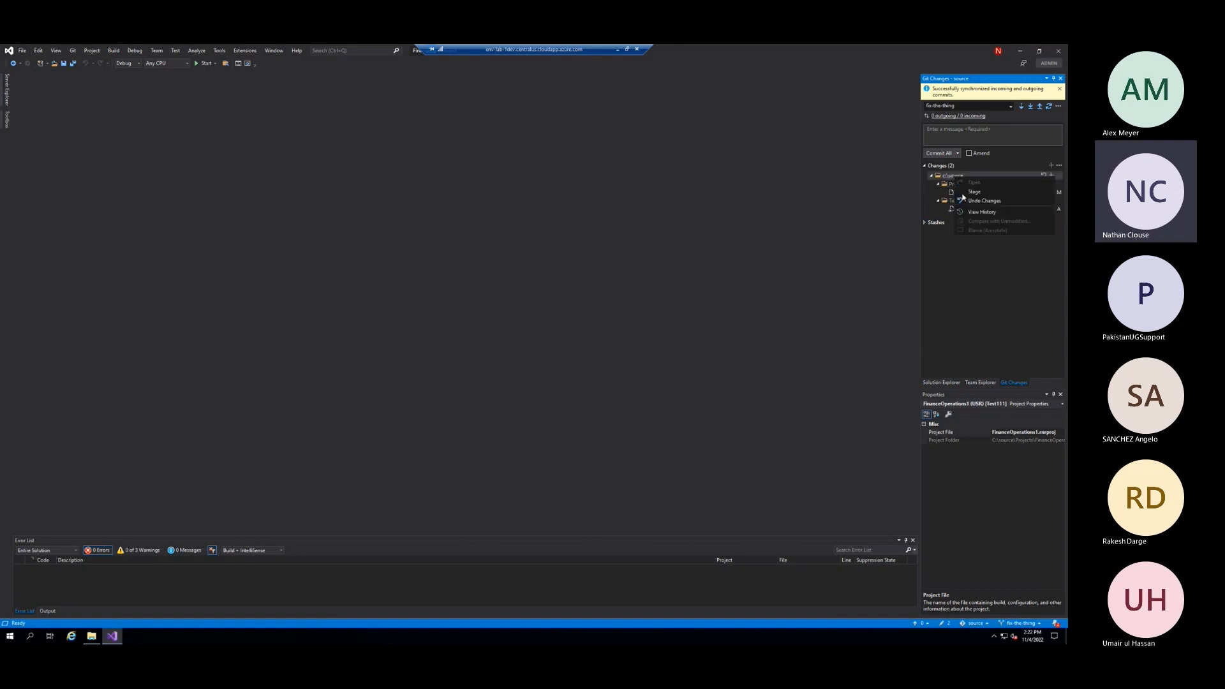
{"action": "left_click", "coordinate": [951, 267]}
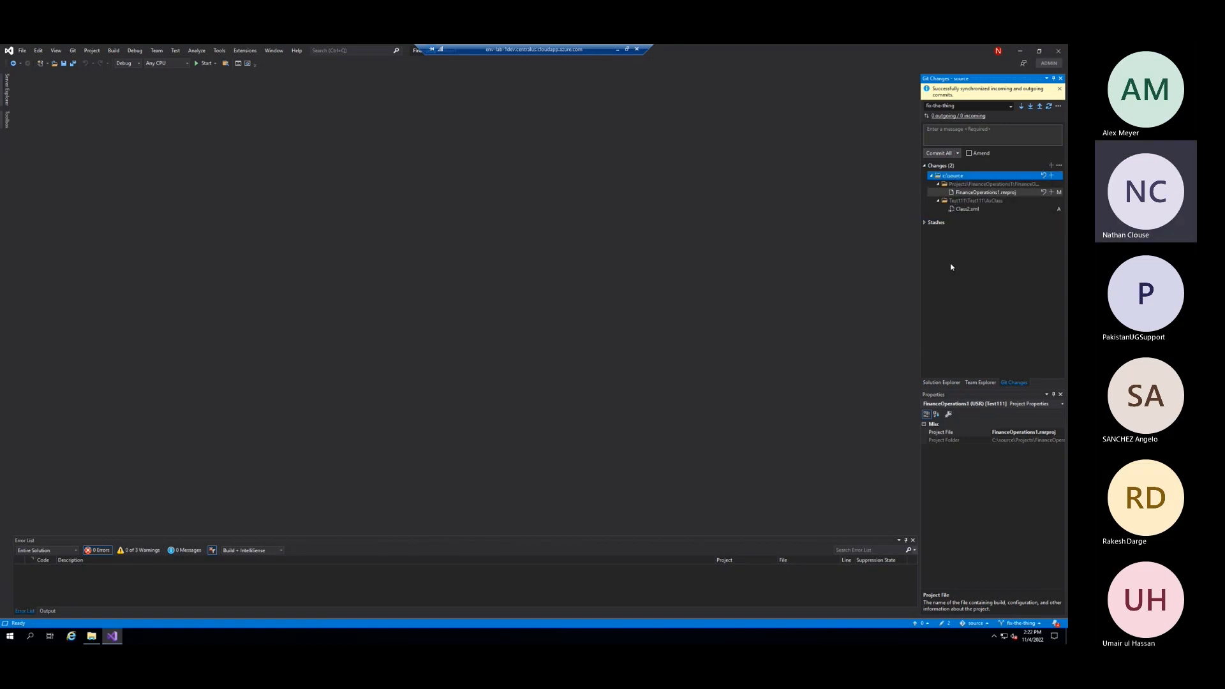
{"action": "right_click", "coordinate": [976, 194]}
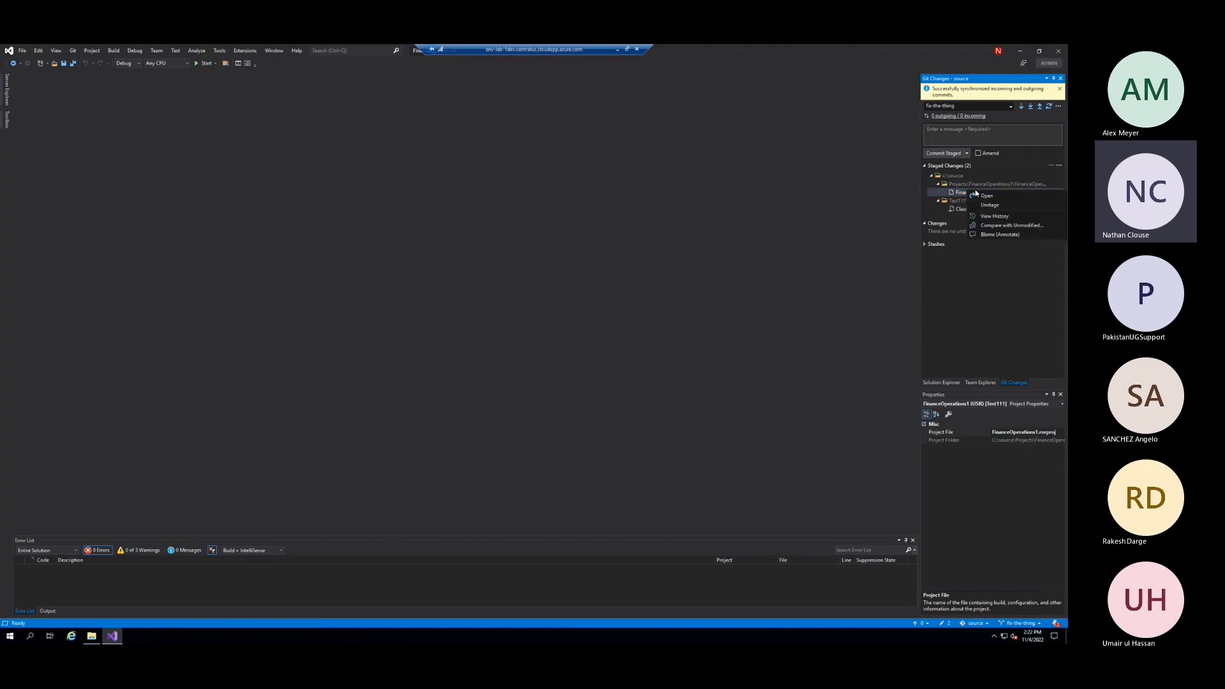
{"action": "left_click", "coordinate": [993, 226]}
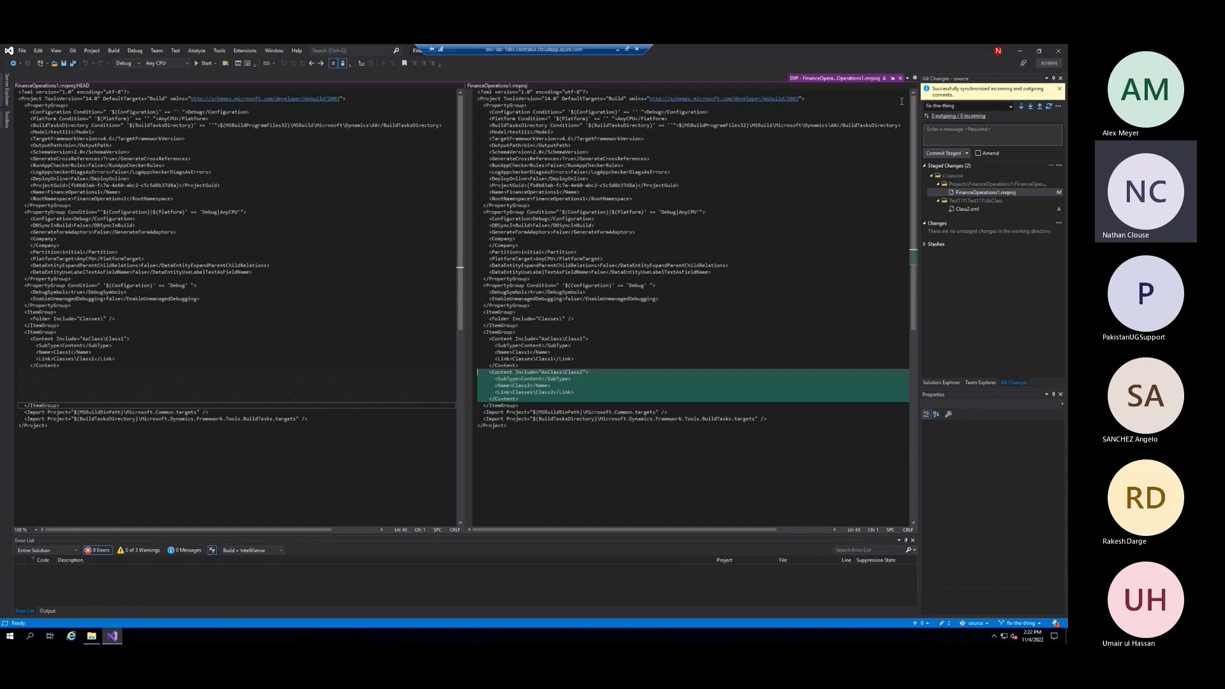
{"action": "left_click", "coordinate": [901, 79]}
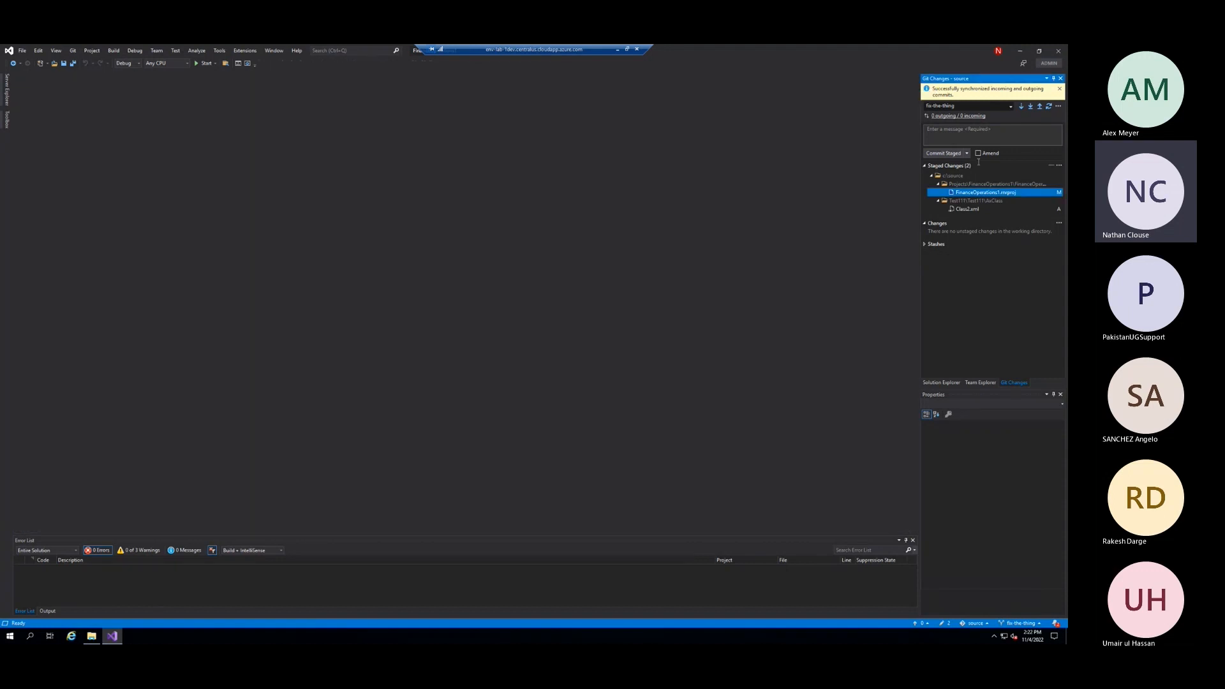
Commit the staged changes with the message "fixed the thing" and sync the fix-the-thing branch with the remote
{"action": "left_click", "coordinate": [967, 209]}
{"action": "left_click", "coordinate": [960, 135]}
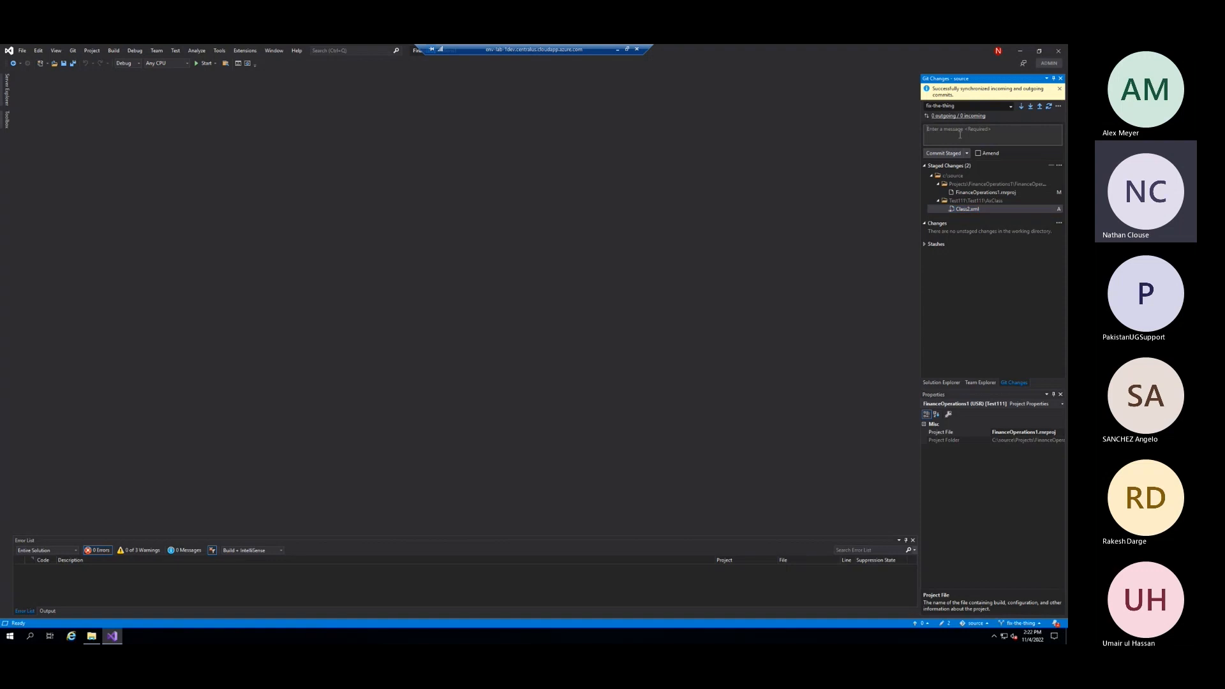
{"action": "type", "text": "fixed the thing"}
{"action": "left_click", "coordinate": [954, 151]}
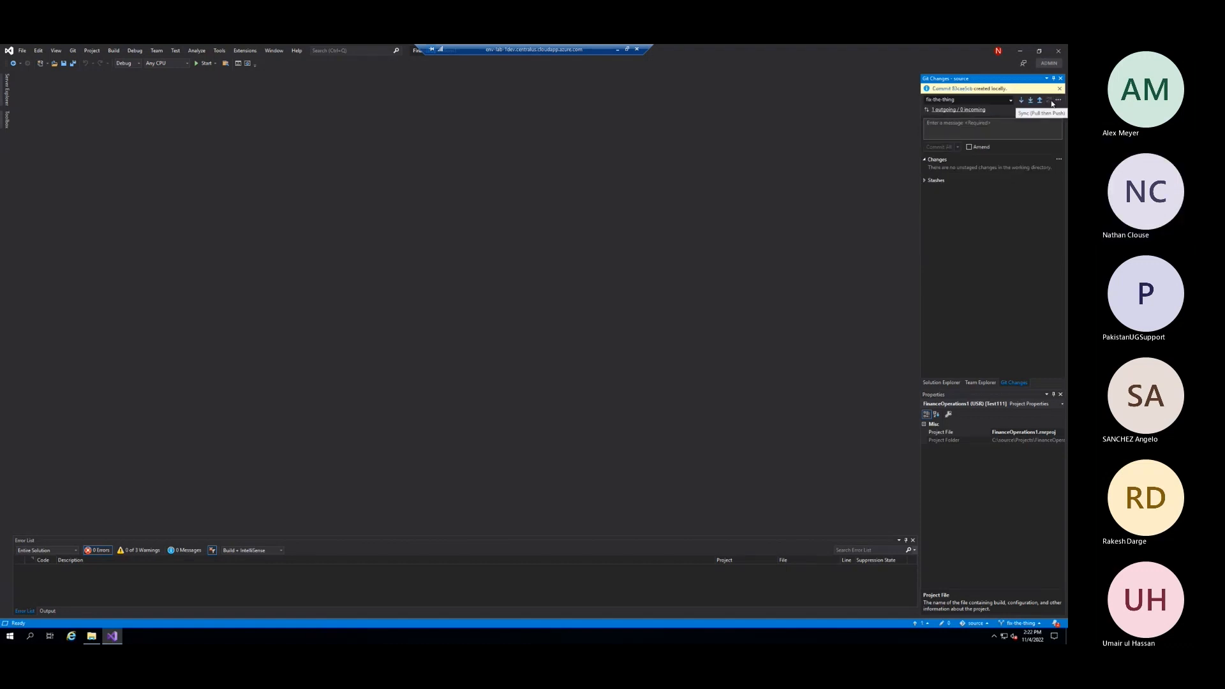
{"action": "left_click", "coordinate": [944, 88]}
{"action": "left_click", "coordinate": [1051, 103]}
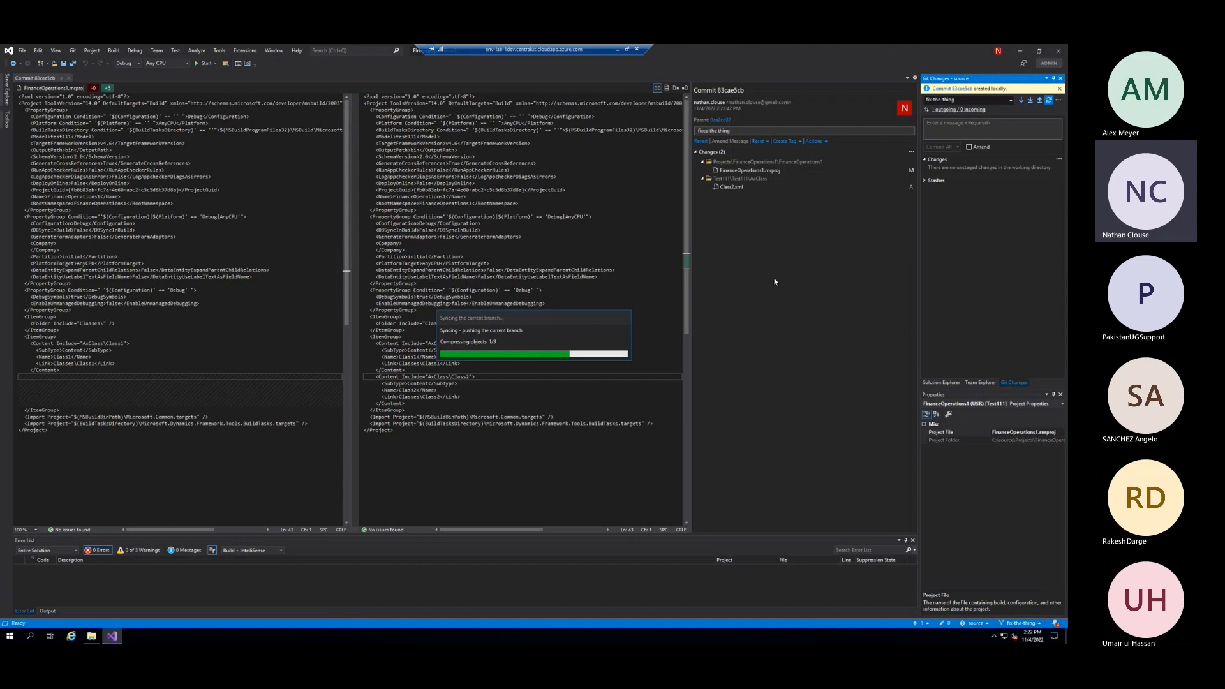
Switch to Azure DevOps in the browser, examine the job log of the "added build pipeline artifacts" run and return to the Git123 pipeline's runs
{"action": "key", "text": "alt+Tab"}
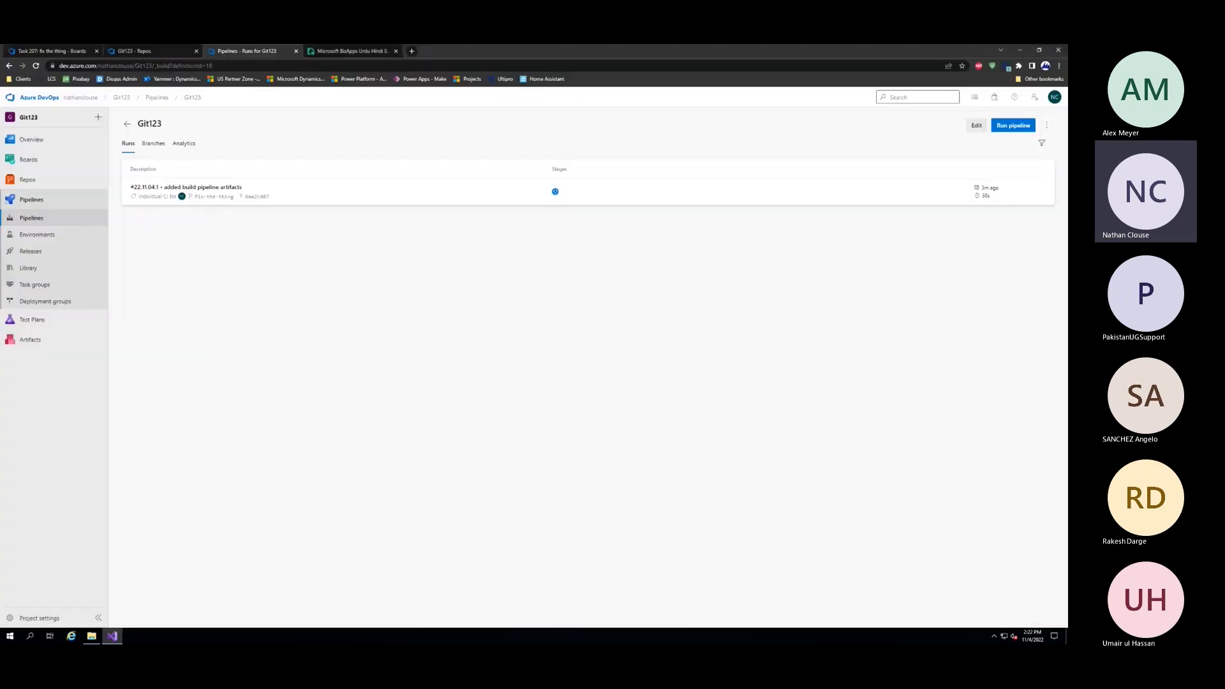
{"action": "left_click", "coordinate": [52, 218]}
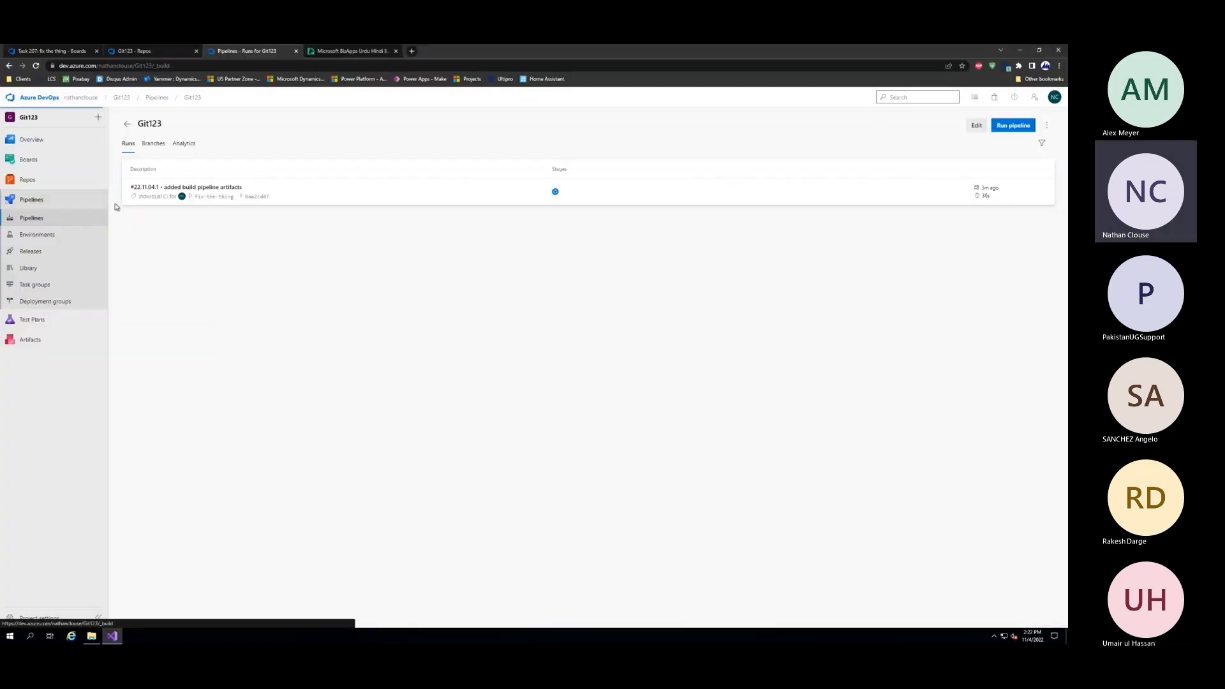
{"action": "left_click", "coordinate": [166, 212]}
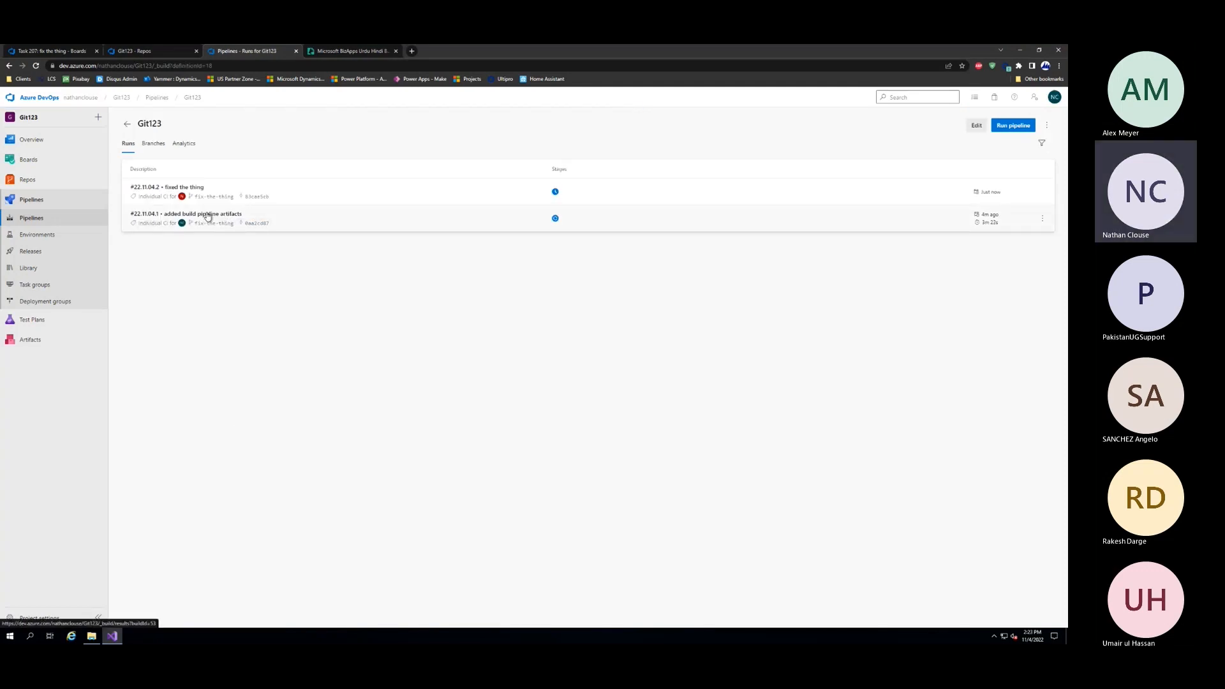
{"action": "left_click", "coordinate": [228, 218]}
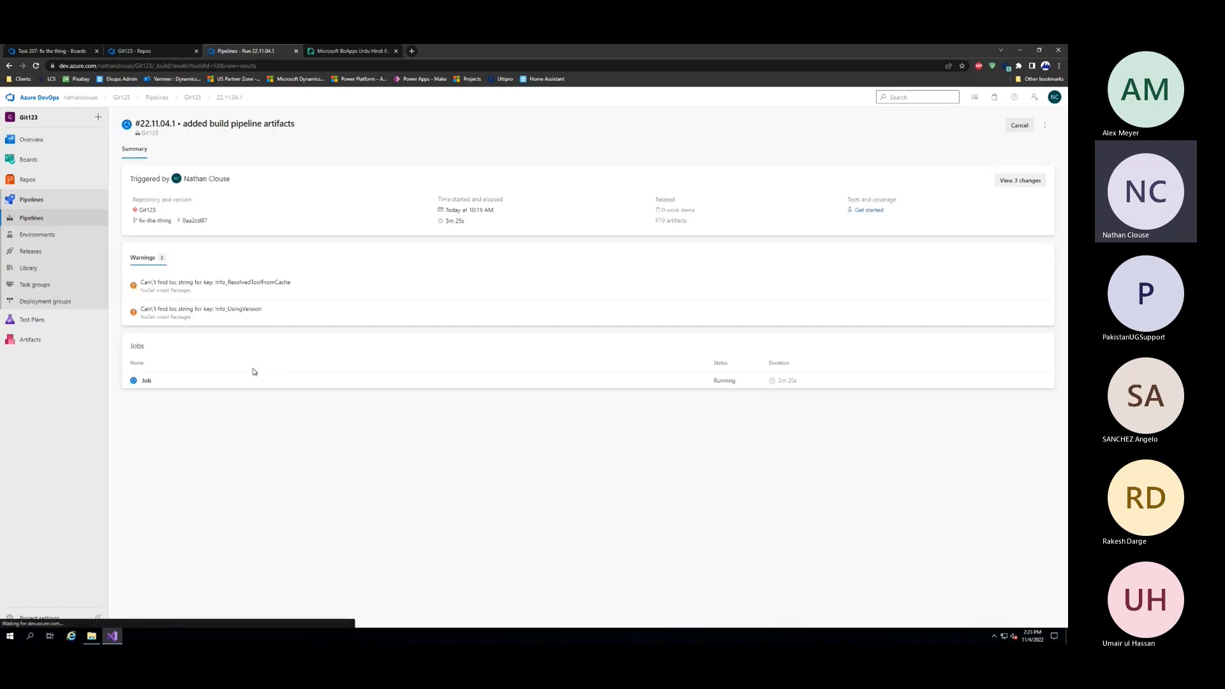
{"action": "left_click", "coordinate": [150, 380]}
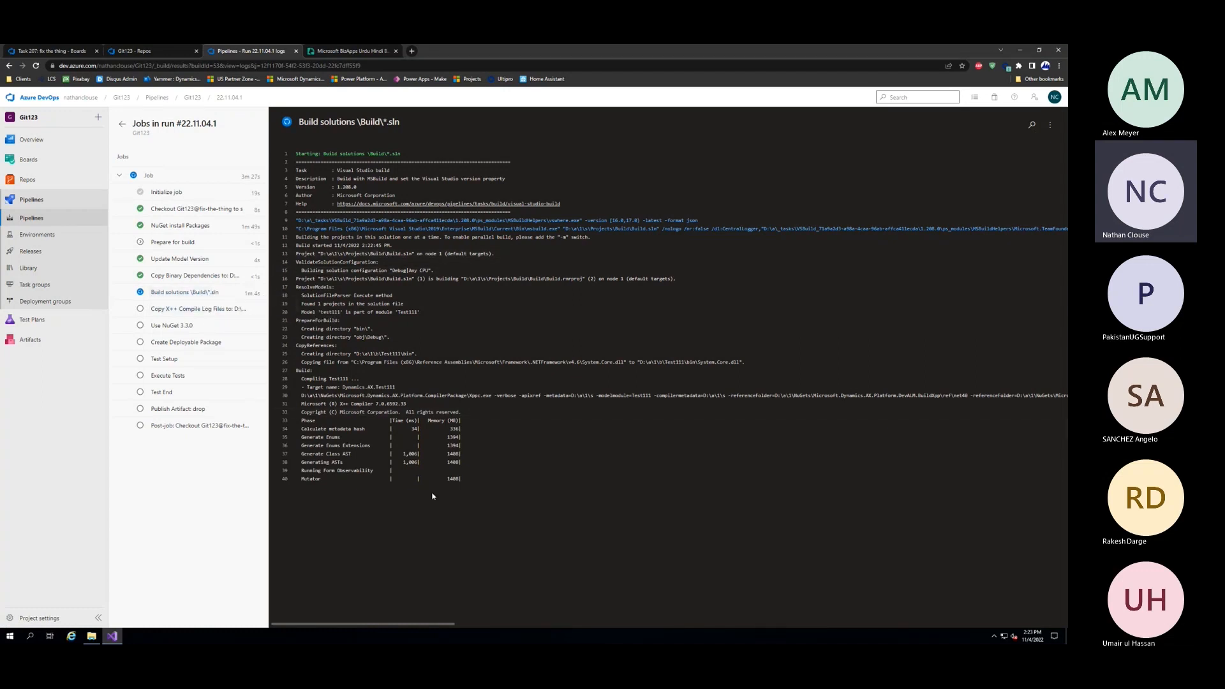
{"action": "left_click", "coordinate": [64, 219]}
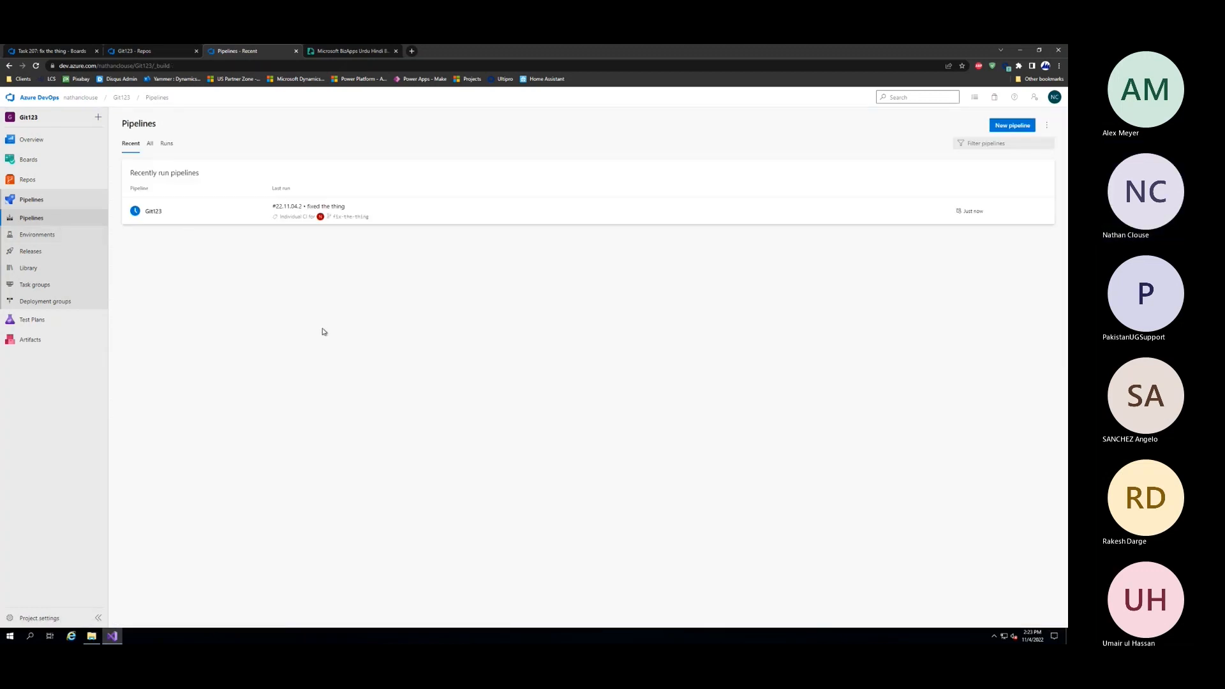
{"action": "left_click", "coordinate": [167, 213]}
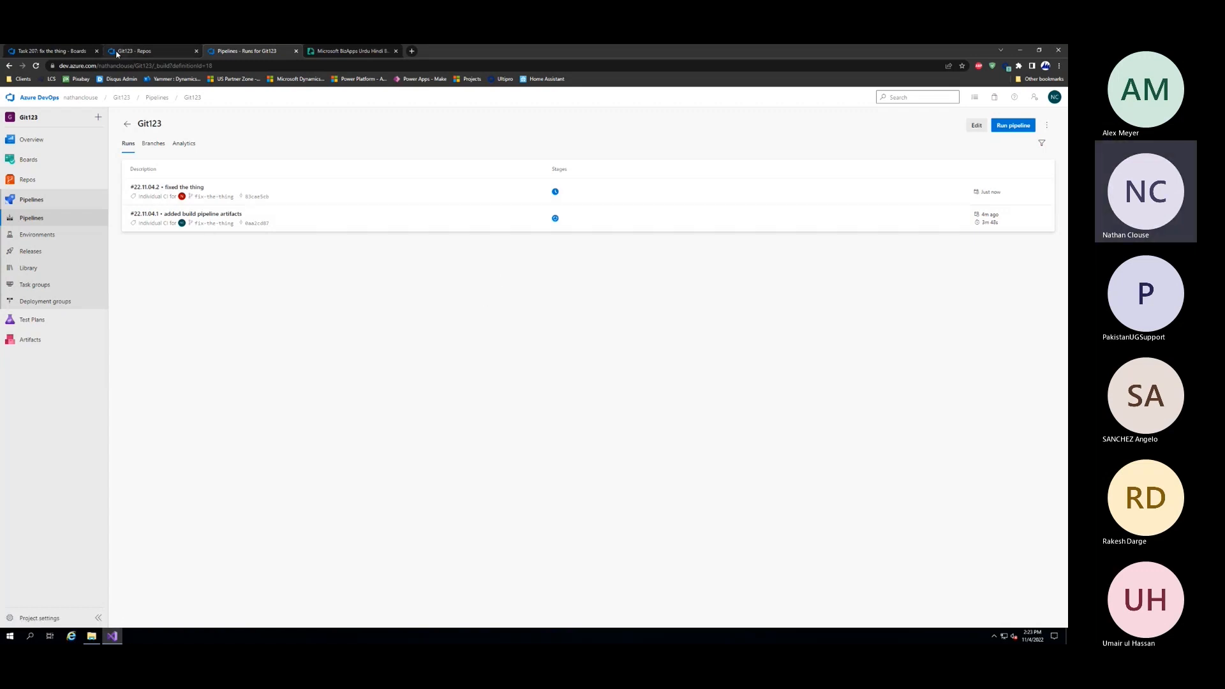
Return to the "fix the thing" task in Boards and view its links
{"action": "left_click", "coordinate": [93, 51]}
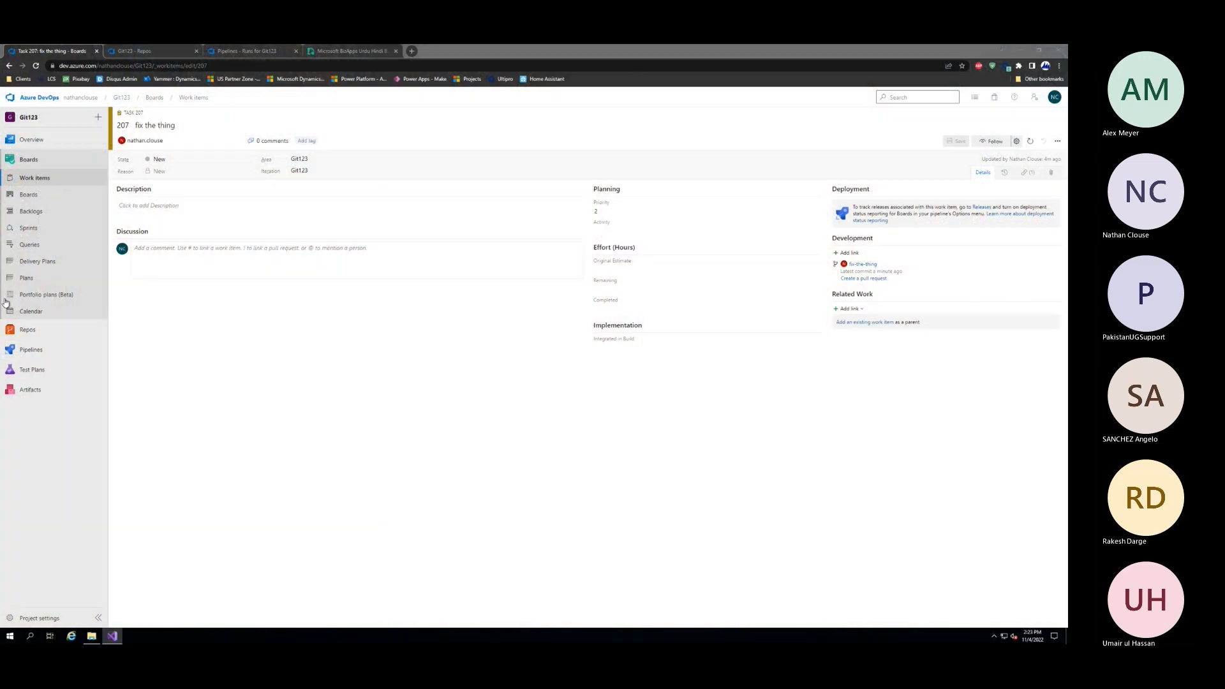
{"action": "left_click", "coordinate": [324, 365]}
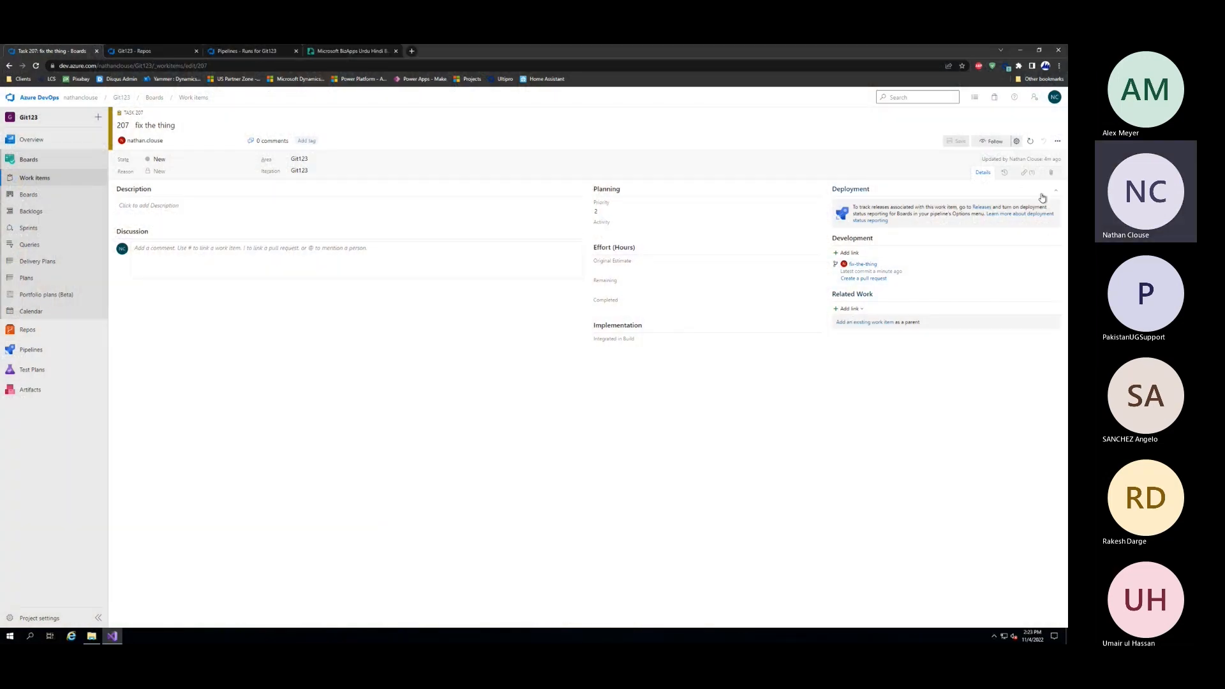
{"action": "left_click", "coordinate": [1028, 172]}
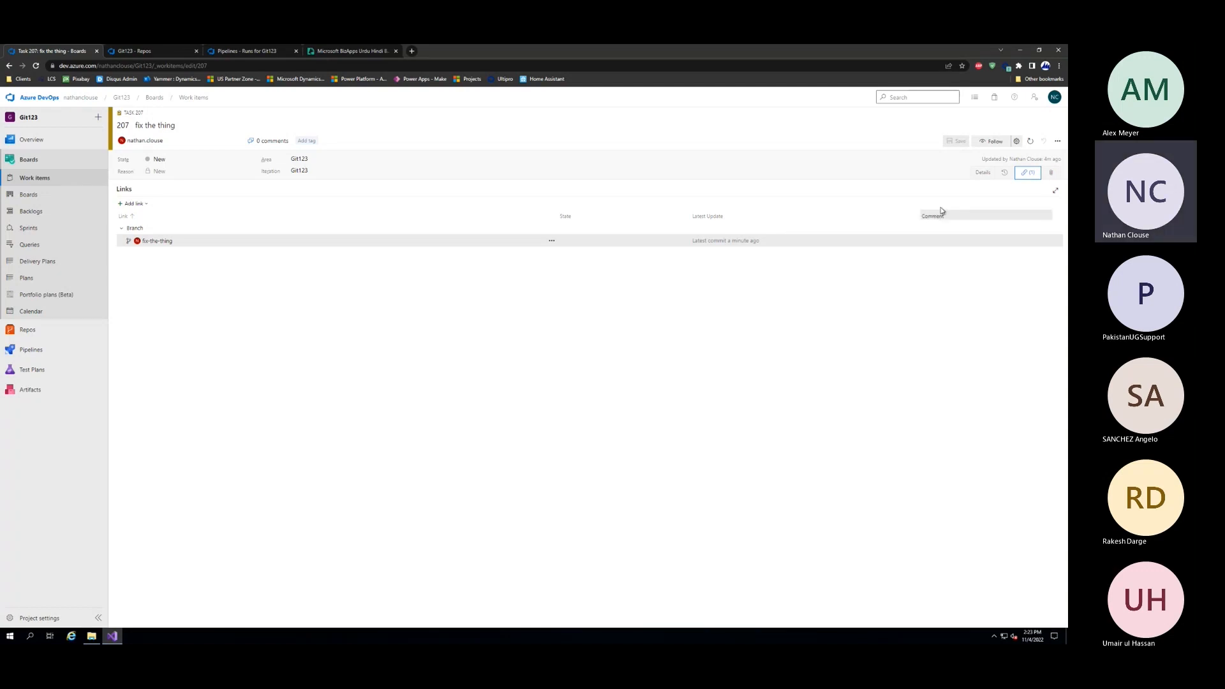
Create a pull request from the "fix the thing" task's details, merging the fix-the-thing branch into main with the title "fixed the thing"
{"action": "left_click", "coordinate": [983, 173]}
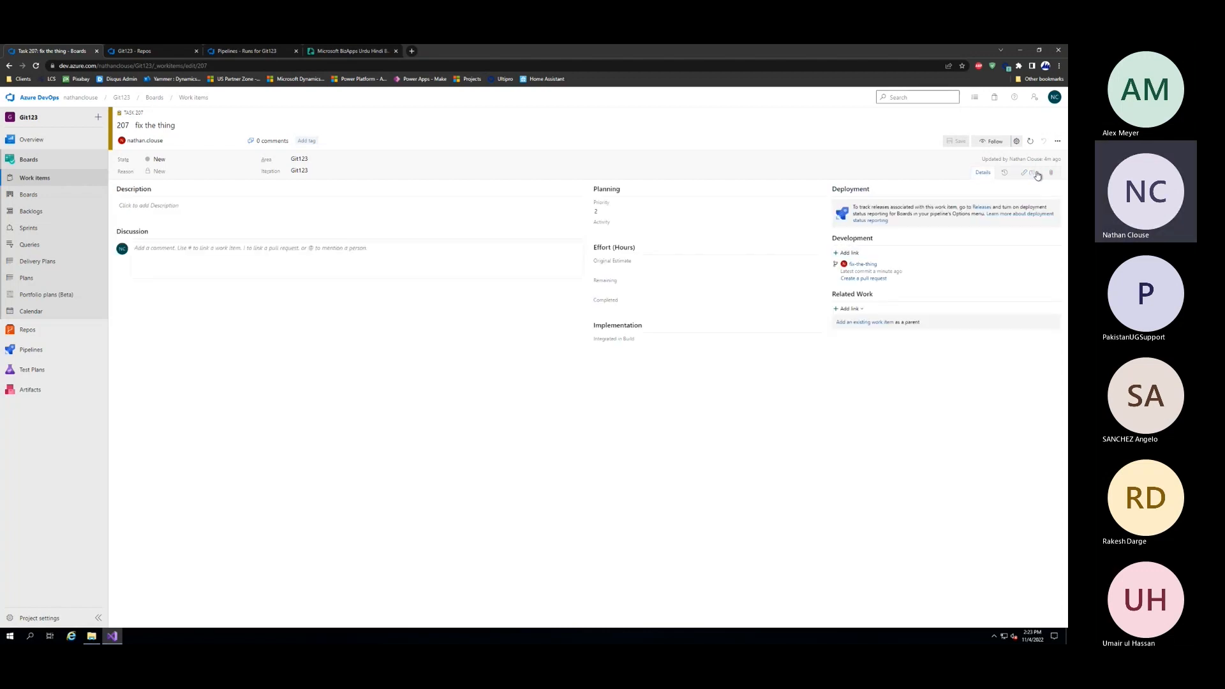
{"action": "left_click", "coordinate": [883, 280]}
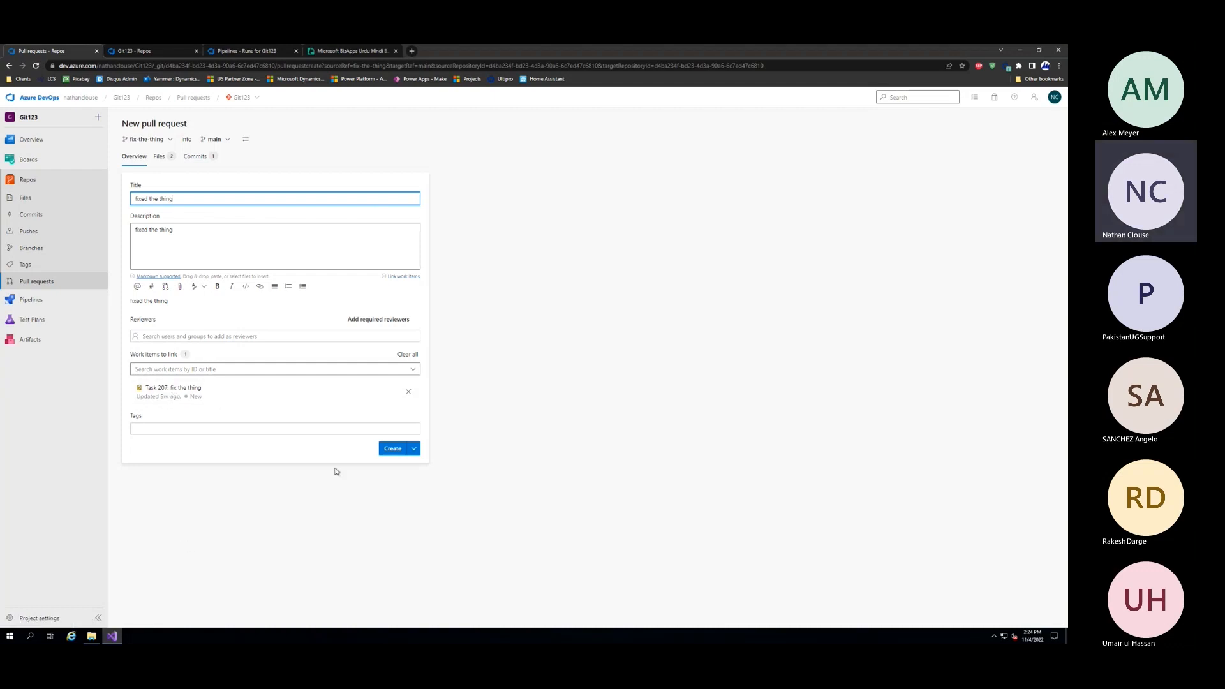
{"action": "left_click", "coordinate": [393, 447]}
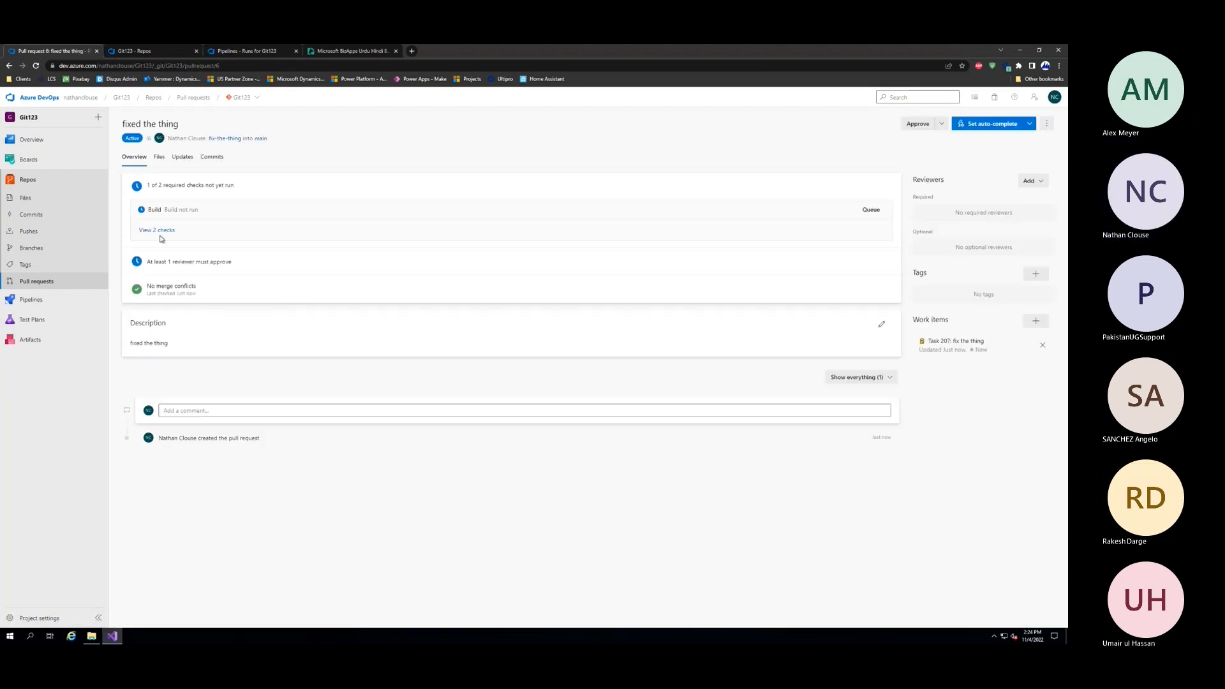
Review the pull request's checks, changed files and updates, and inspect the added Class2 lines in its "fixed the thing" commit
{"action": "left_click", "coordinate": [158, 230]}
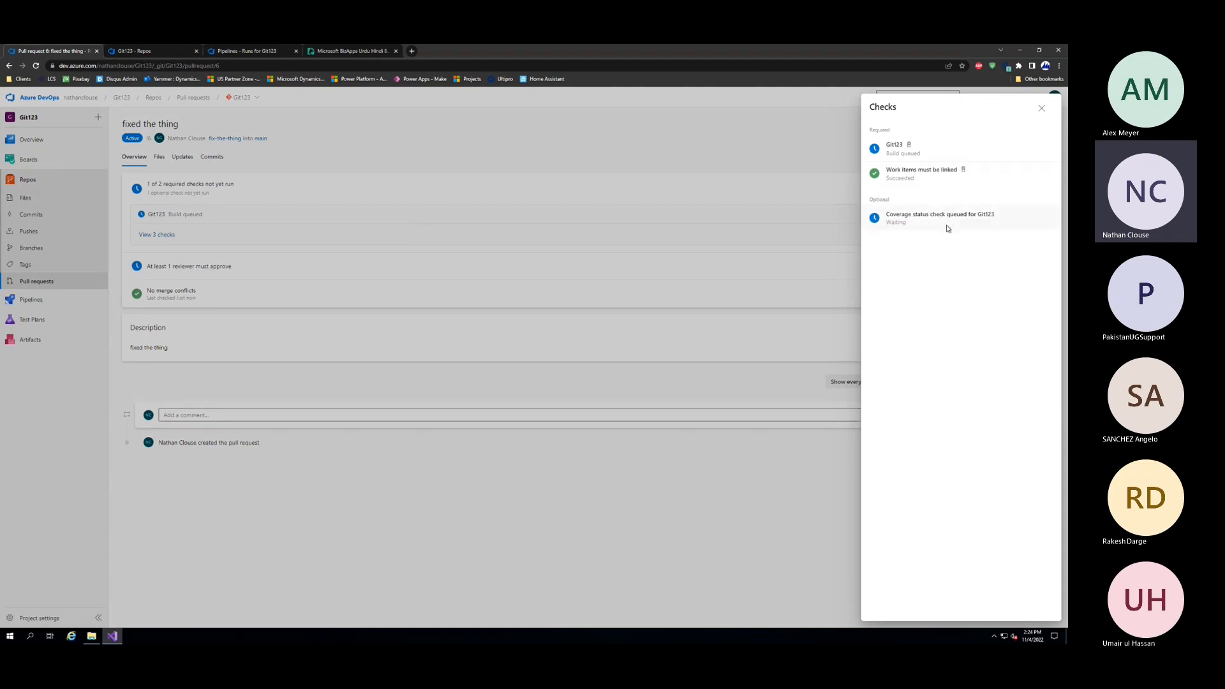
{"action": "left_click", "coordinate": [1042, 109]}
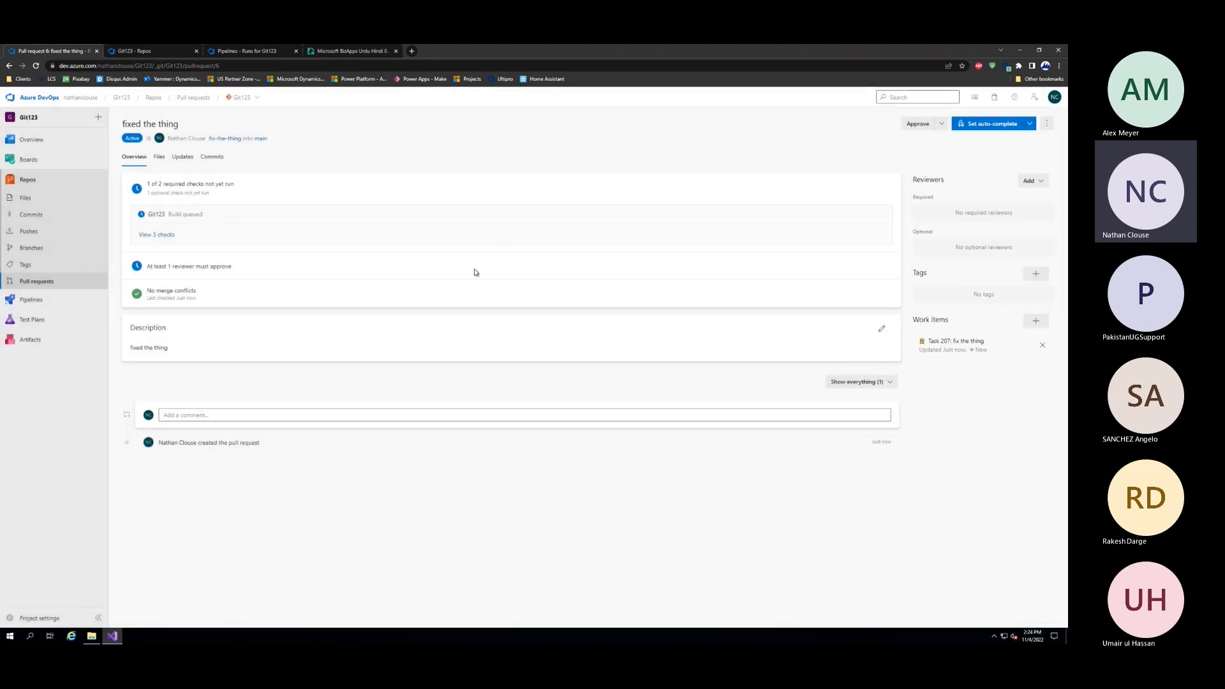
{"action": "left_click", "coordinate": [160, 159]}
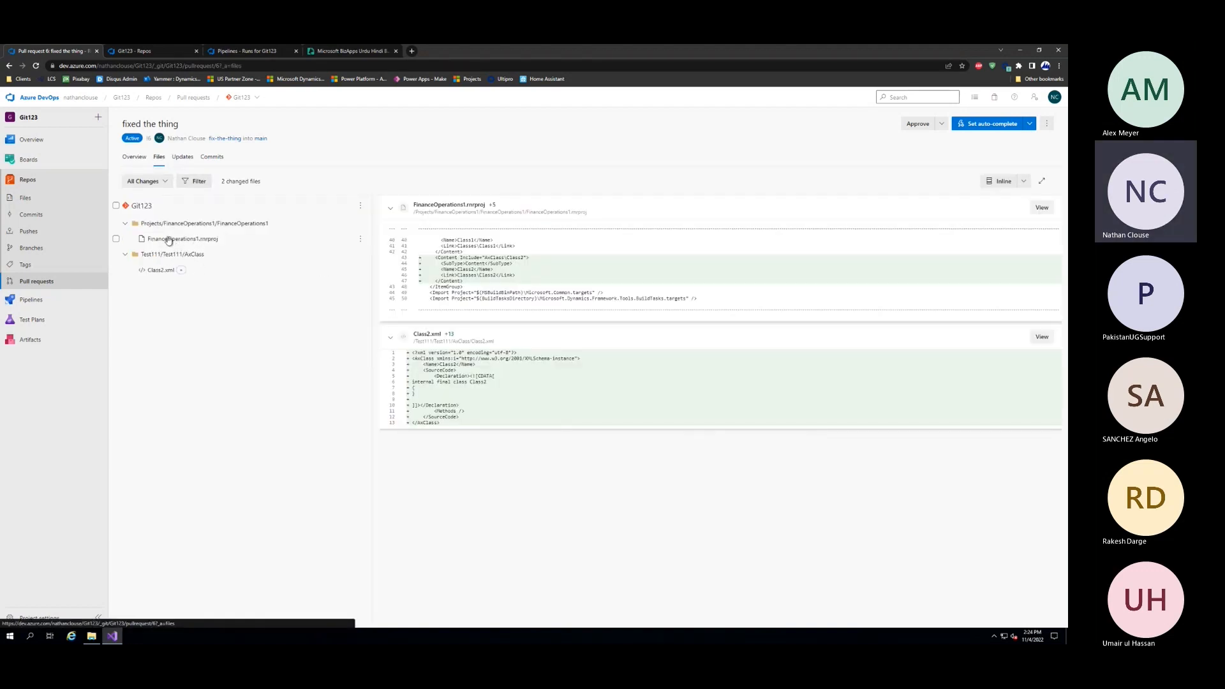
{"action": "left_click", "coordinate": [182, 156]}
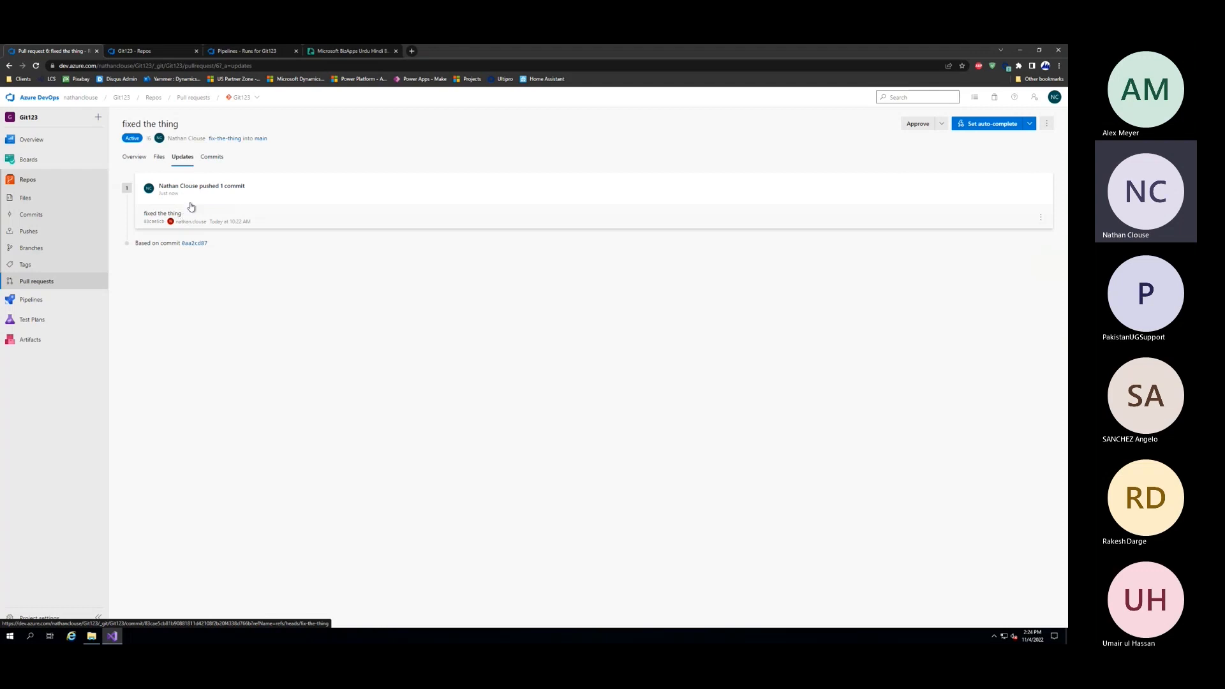
{"action": "left_click", "coordinate": [219, 160]}
{"action": "left_click", "coordinate": [195, 188]}
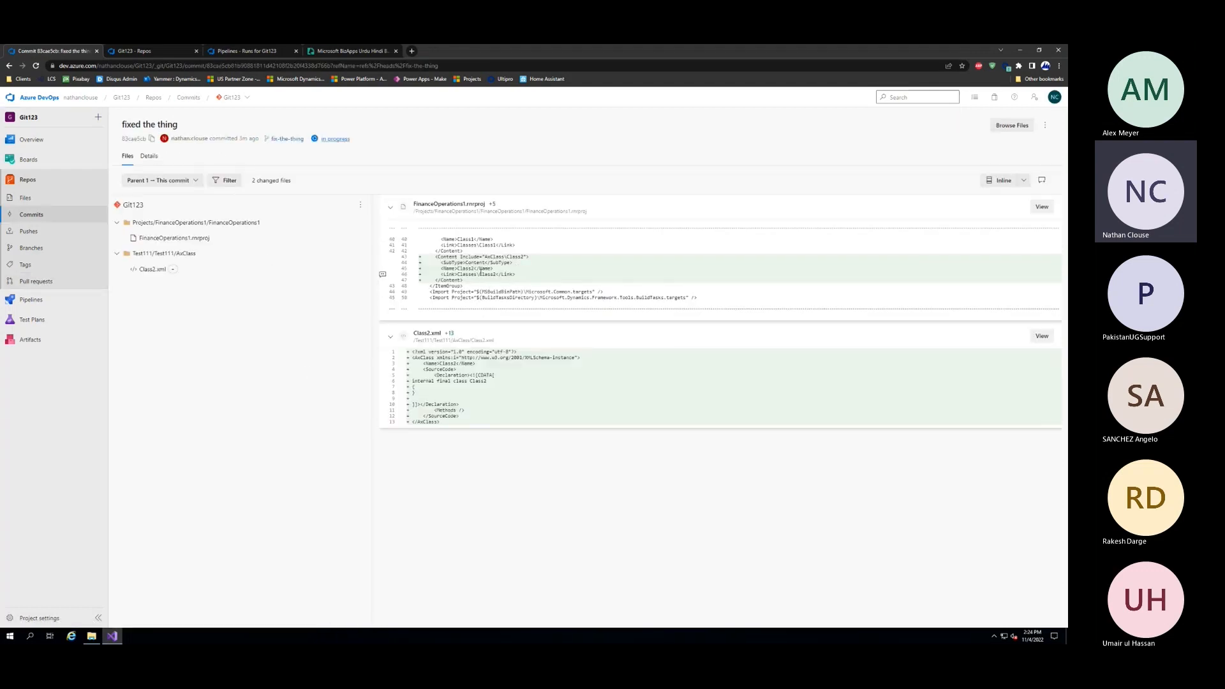
{"action": "left_click_drag", "start_coordinate": [513, 275], "coordinate": [427, 263]}
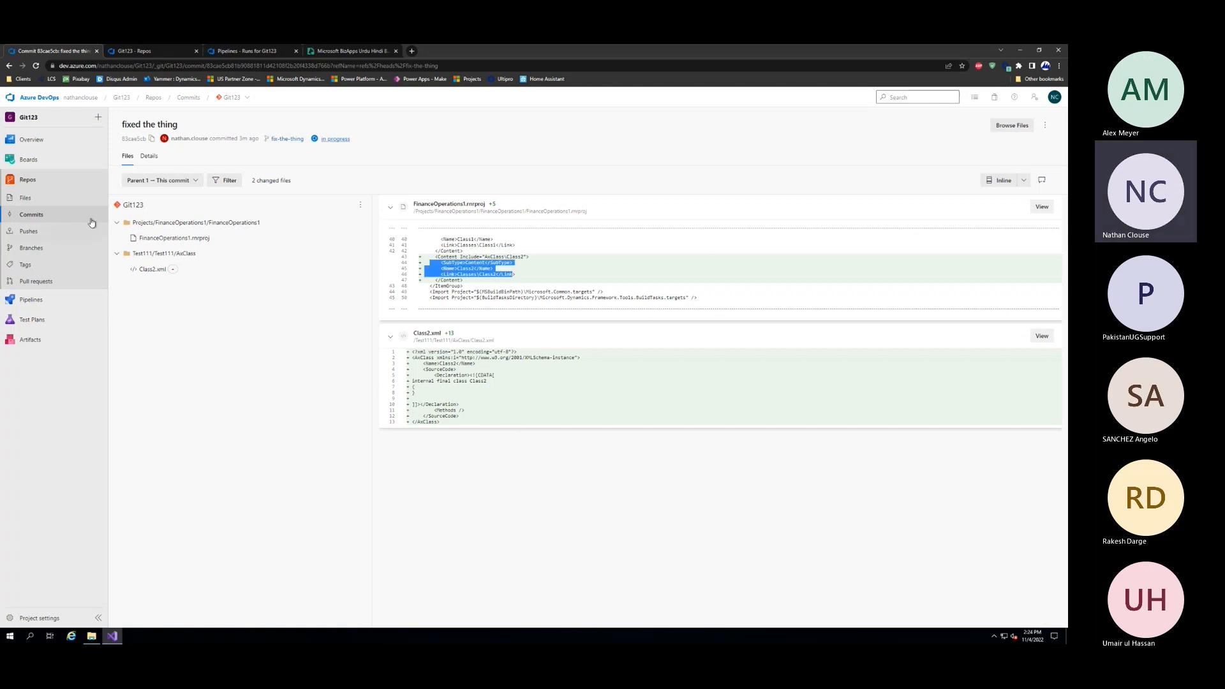
Show the runs of the Git123 pipeline in the browser tab that holds the repository files
{"action": "left_click", "coordinate": [161, 49]}
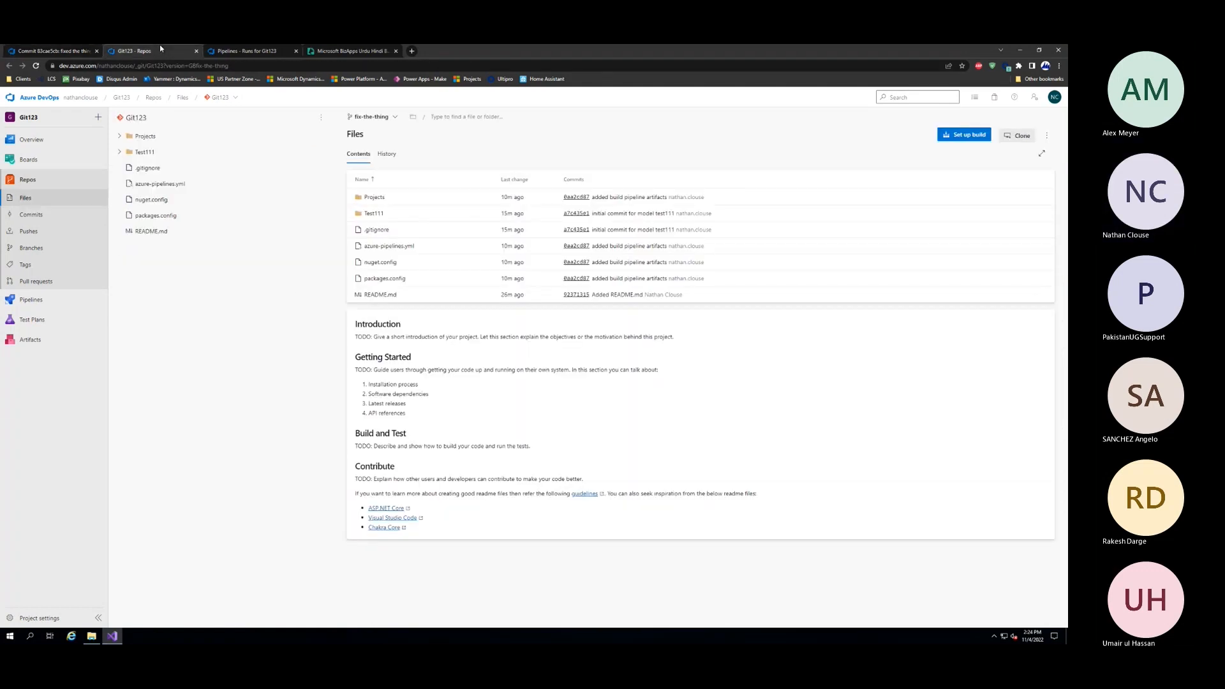
{"action": "left_click", "coordinate": [39, 299]}
{"action": "left_click", "coordinate": [155, 206]}
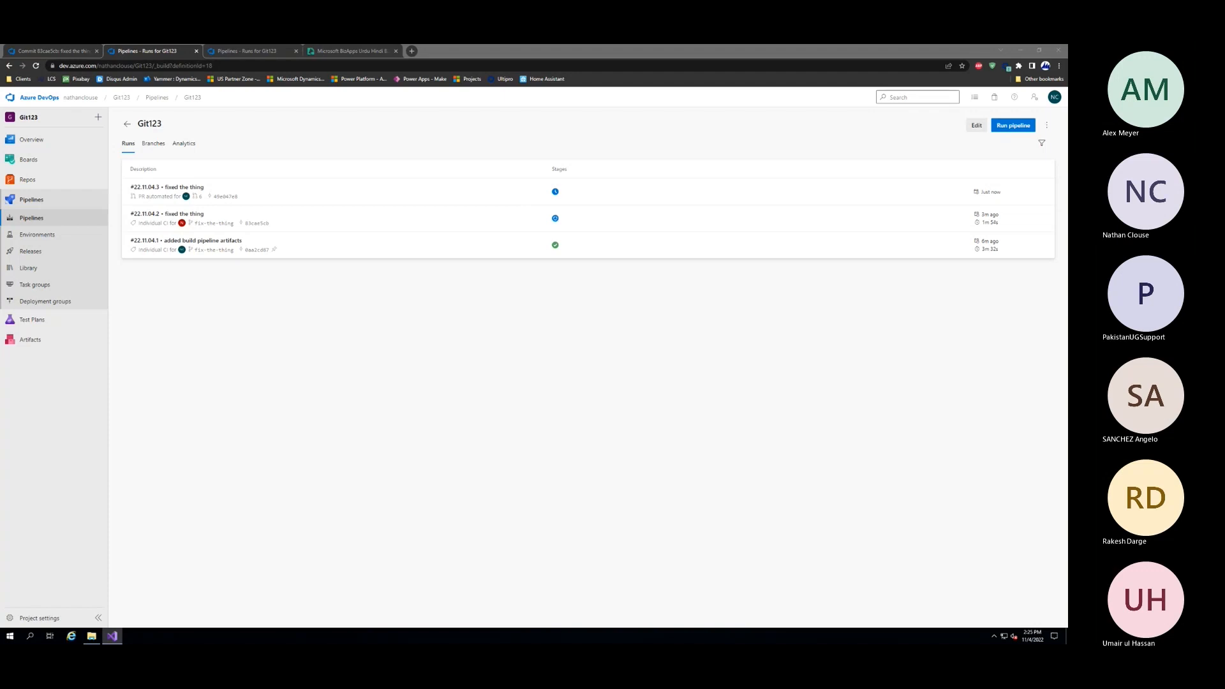
{"action": "left_click", "coordinate": [383, 304]}
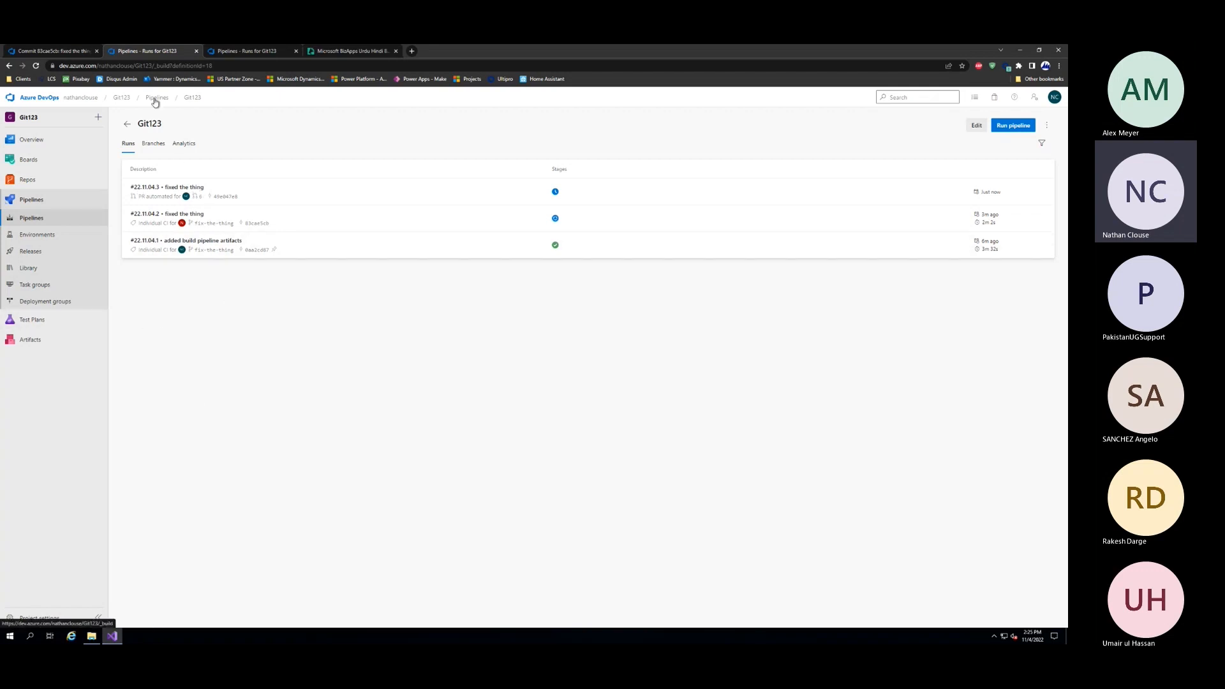
Return to the Git123 repository files and check the pipeline build status of the fix-the-thing branch
{"action": "left_click", "coordinate": [25, 50]}
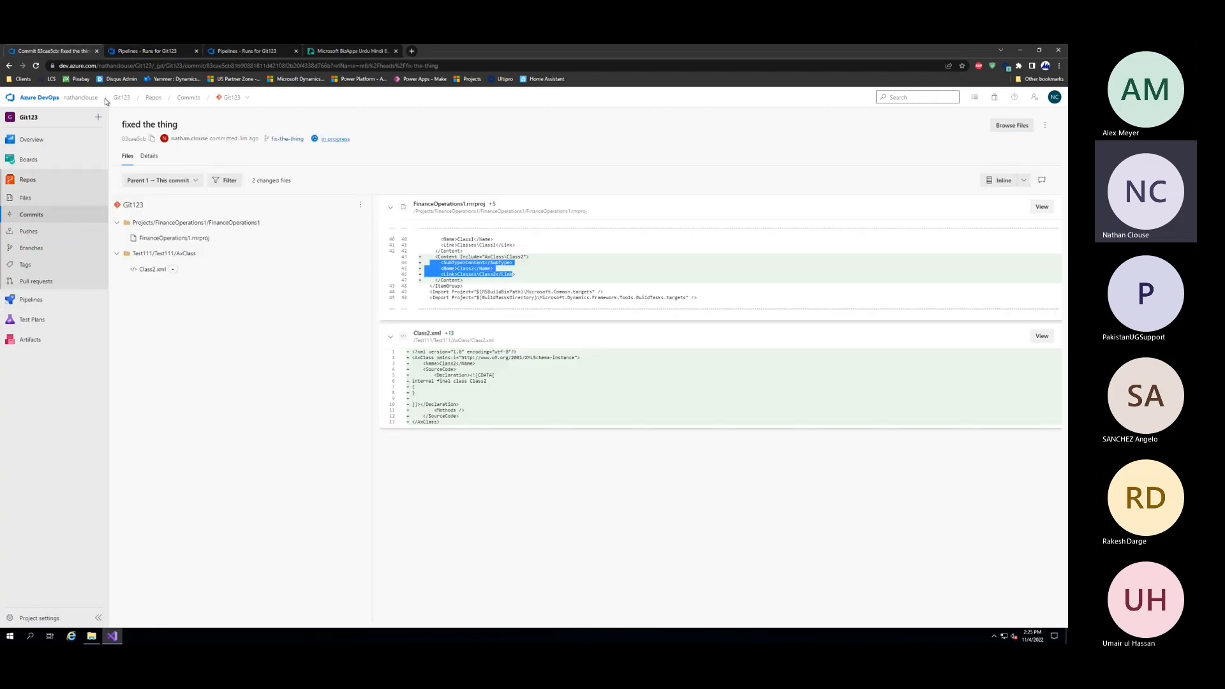
{"action": "left_click", "coordinate": [159, 50]}
{"action": "left_click", "coordinate": [45, 182]}
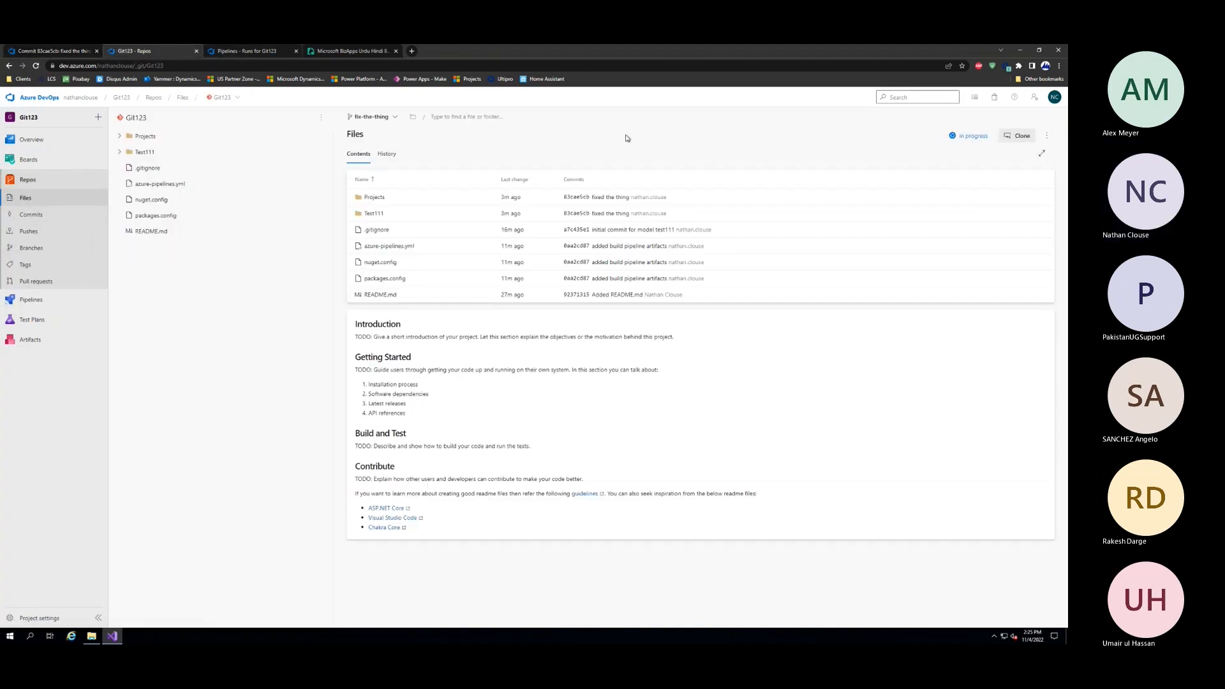
{"action": "left_click", "coordinate": [972, 137]}
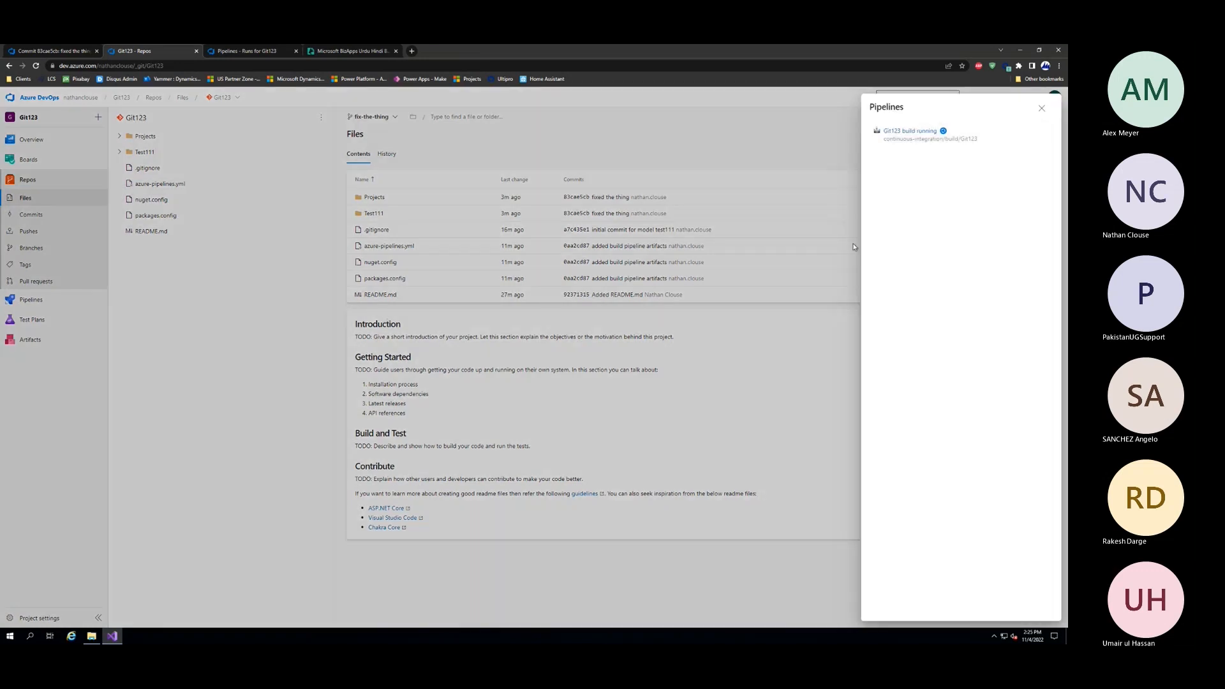
{"action": "left_click", "coordinate": [737, 169]}
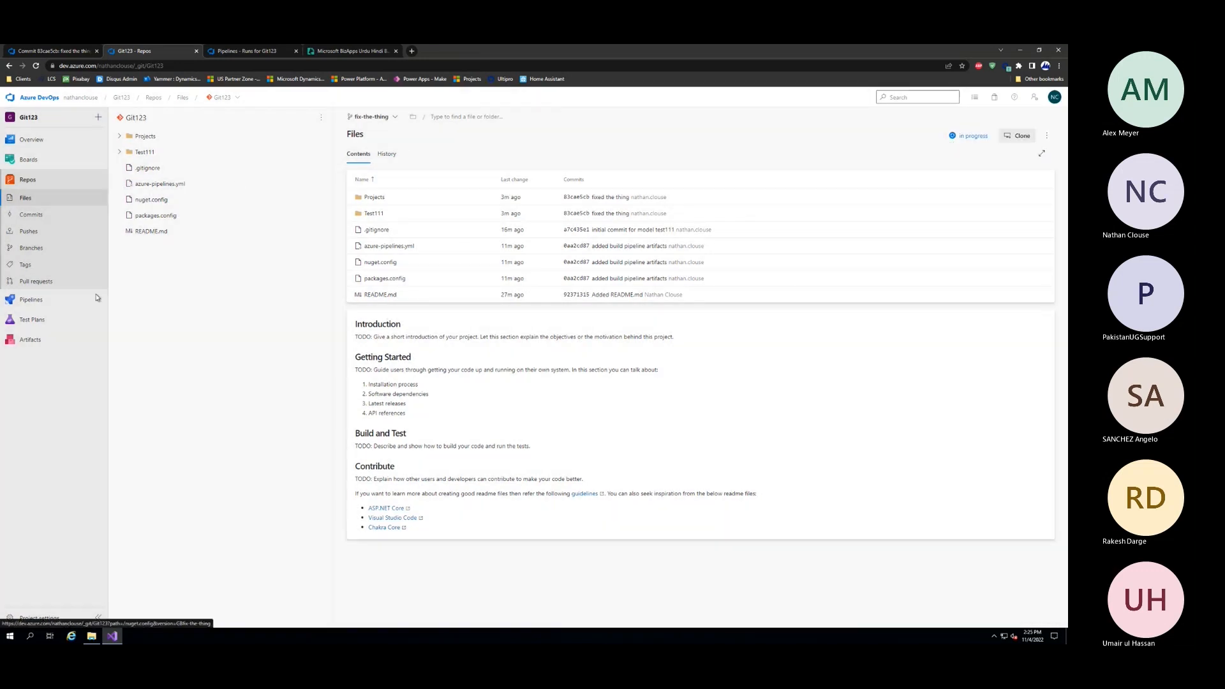
Reopen the "fixed the thing" pull request from the repository's pull requests and view its checks
{"action": "left_click", "coordinate": [36, 282]}
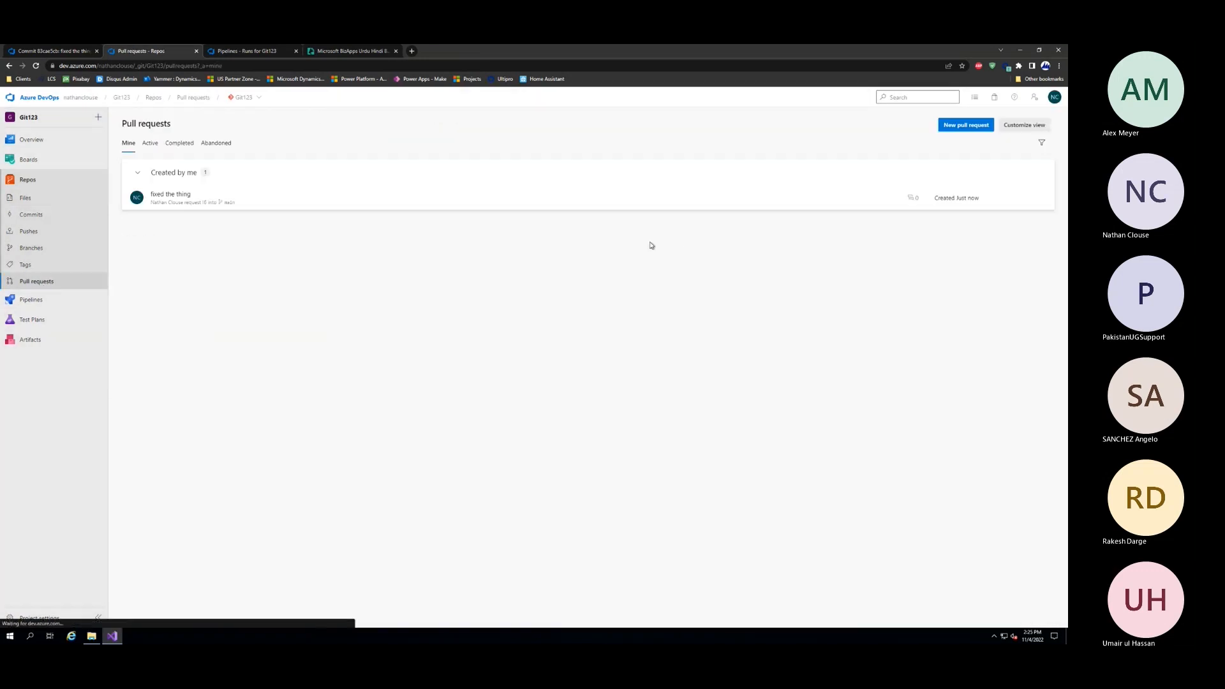
{"action": "left_click", "coordinate": [177, 196]}
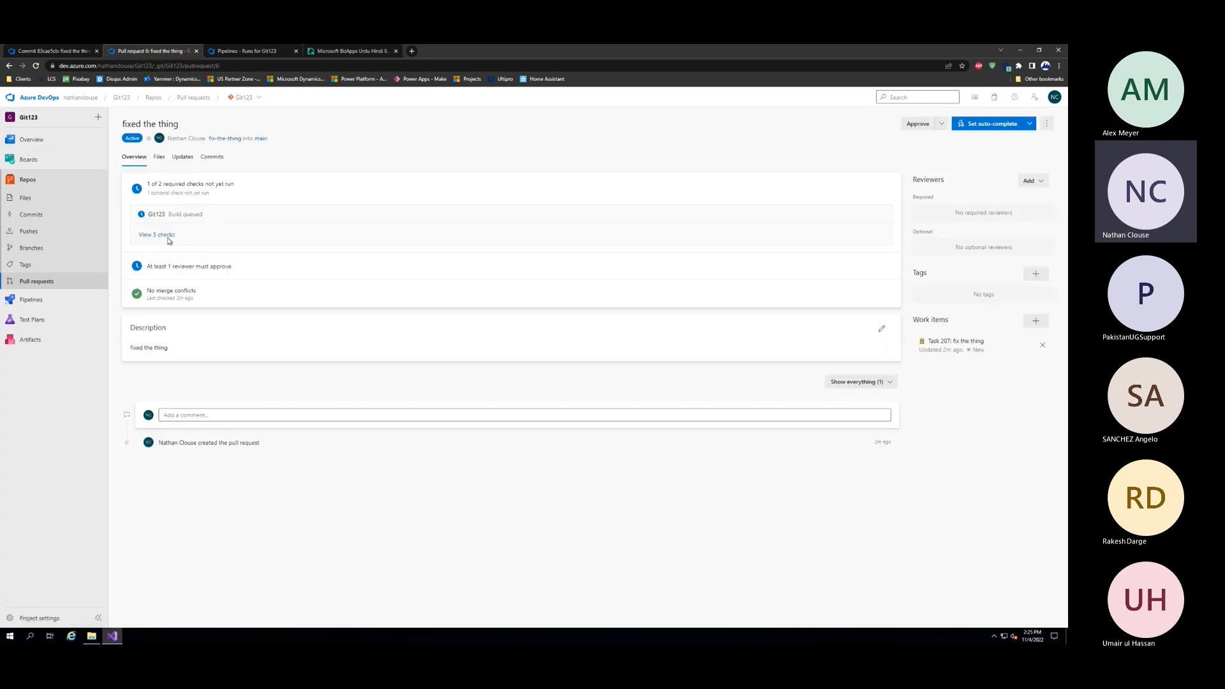
{"action": "left_click", "coordinate": [165, 235]}
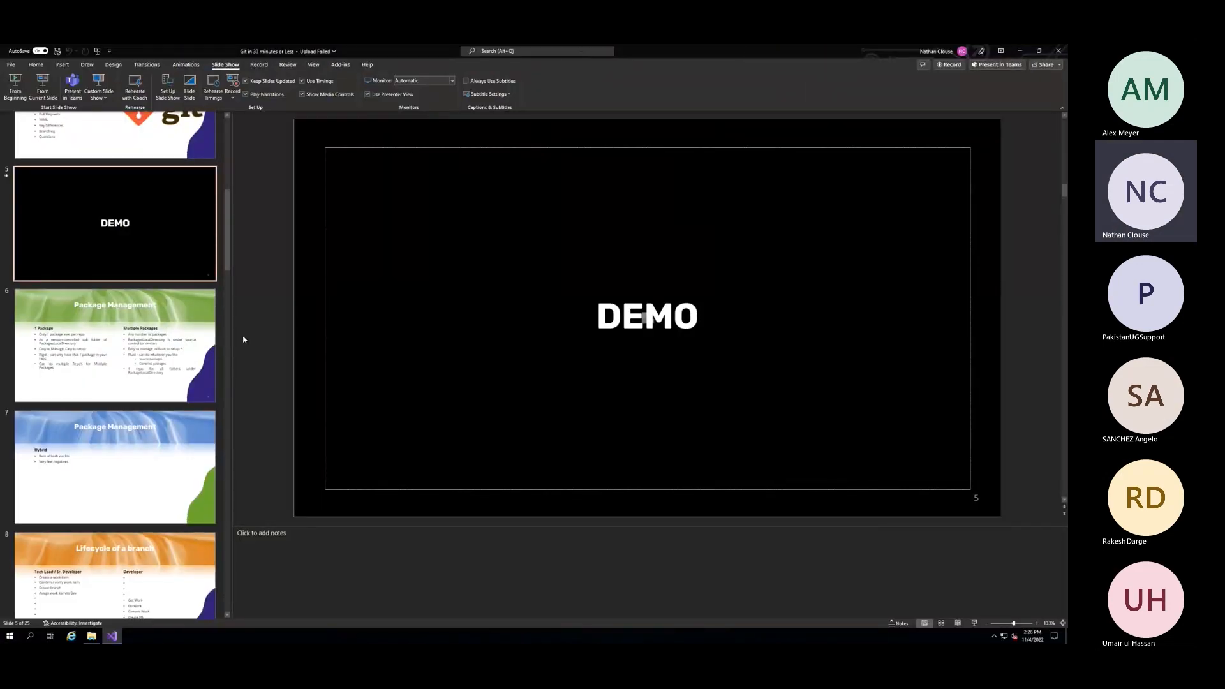
In the PowerPoint presentation, narrow the slide thumbnails and show slide 6, "Package Management", comparing one package with multiple packages
{"action": "left_click_drag", "start_coordinate": [231, 330], "coordinate": [184, 330]}
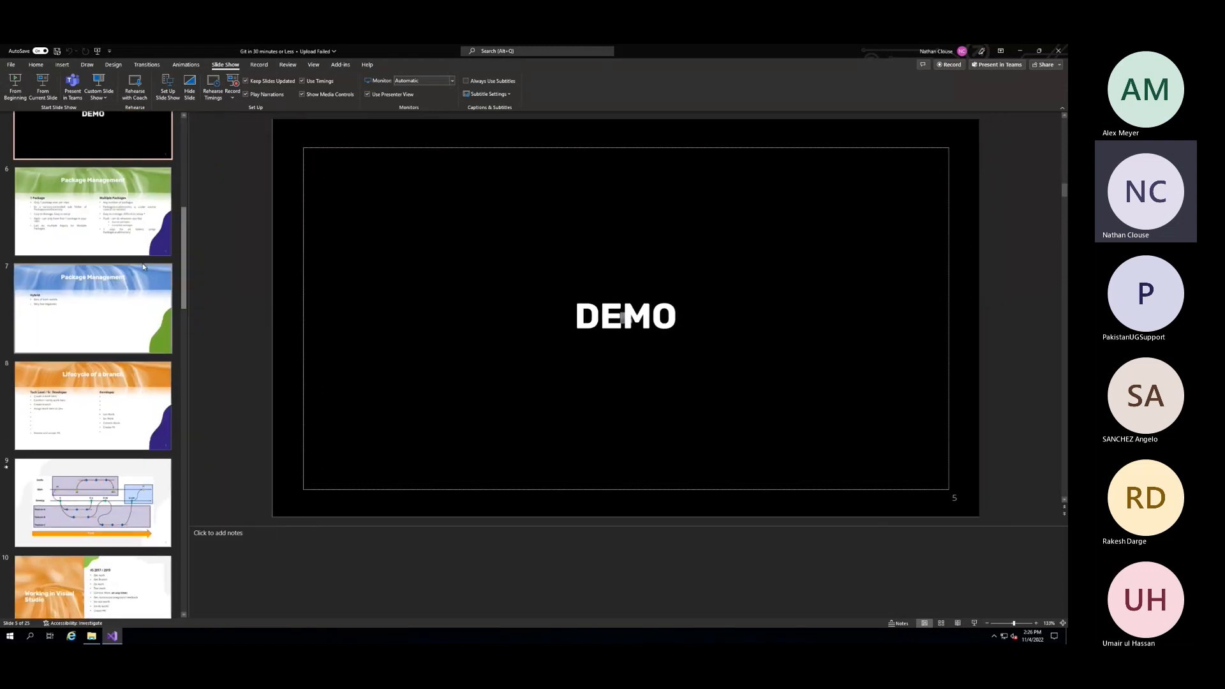
{"action": "left_click", "coordinate": [109, 236]}
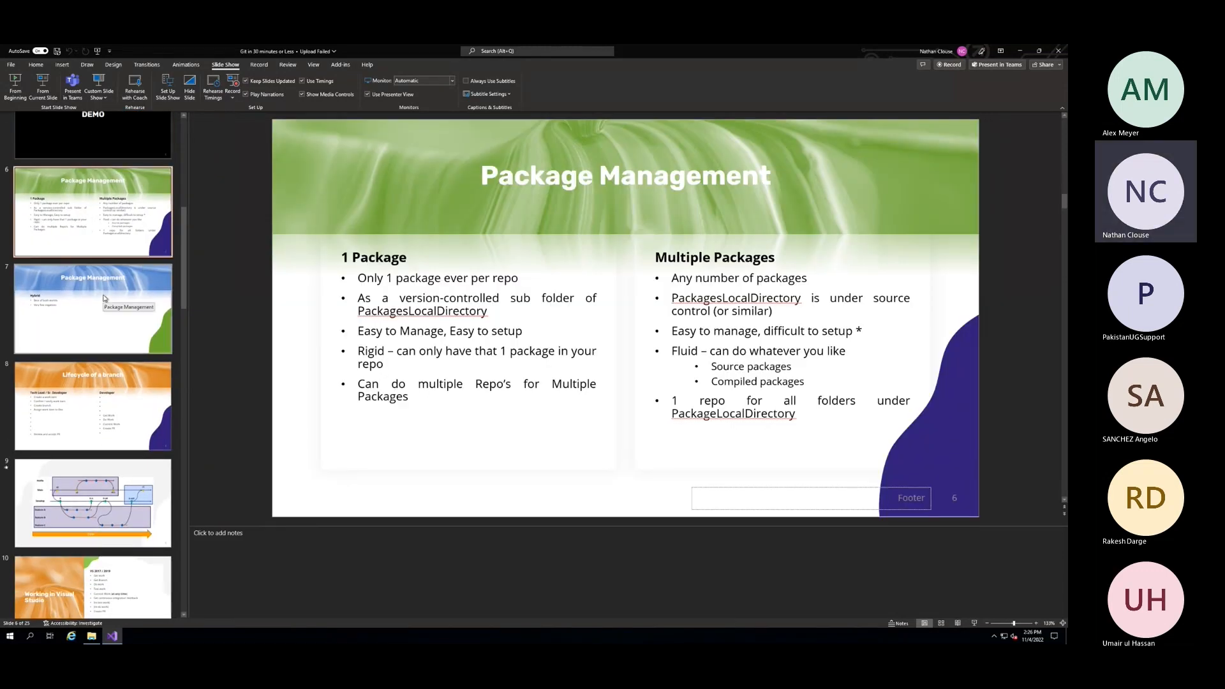
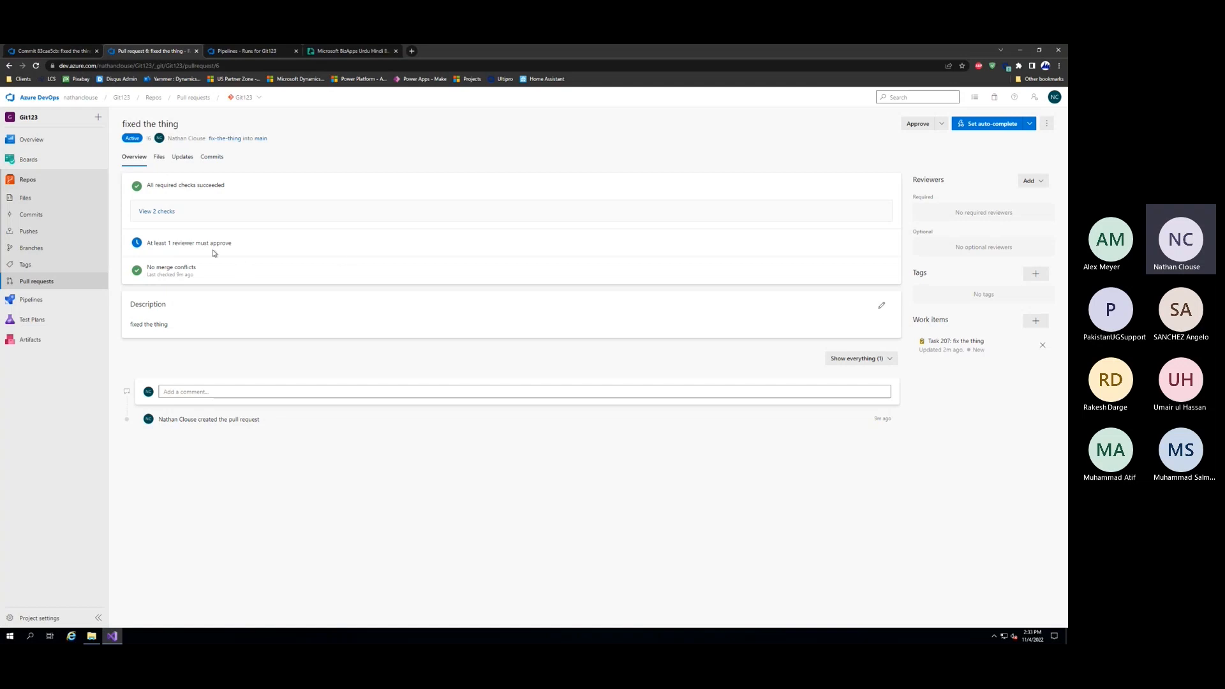
Approve the "fixed the thing" pull request and complete its no-fast-forward merge, completing associated work items and deleting the fix-the-thing branch
{"action": "left_click", "coordinate": [919, 124]}
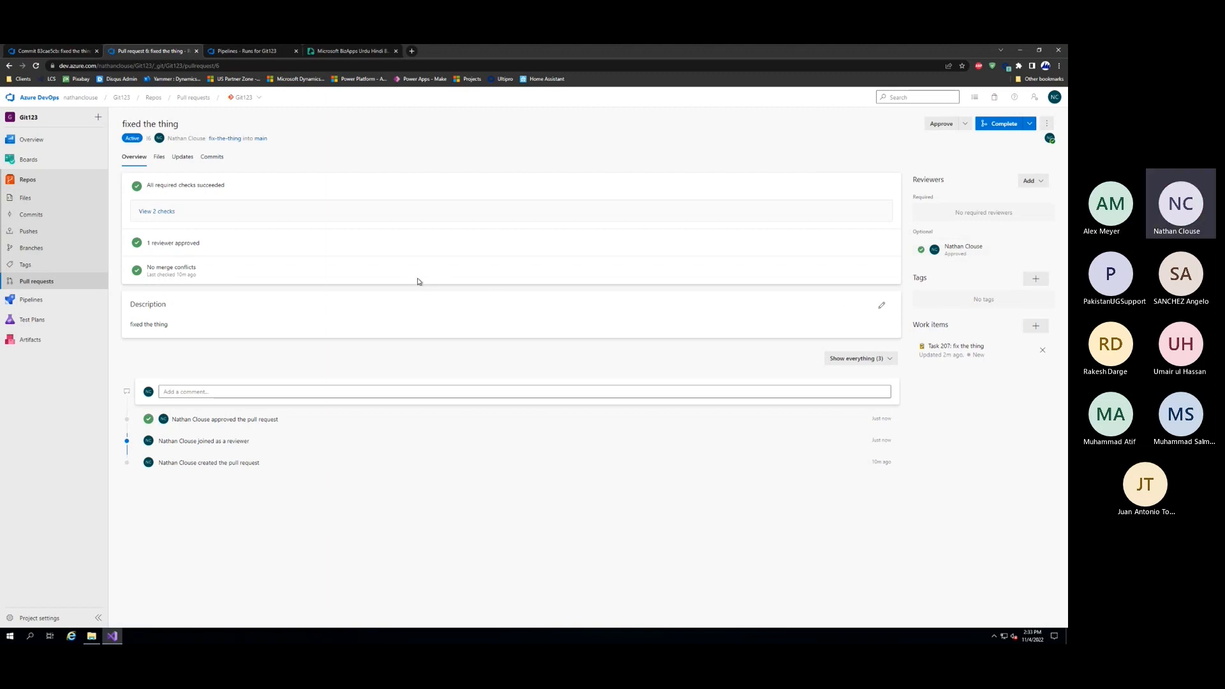
{"action": "left_click", "coordinate": [153, 211]}
{"action": "left_click", "coordinate": [767, 481]}
{"action": "left_click", "coordinate": [1003, 131]}
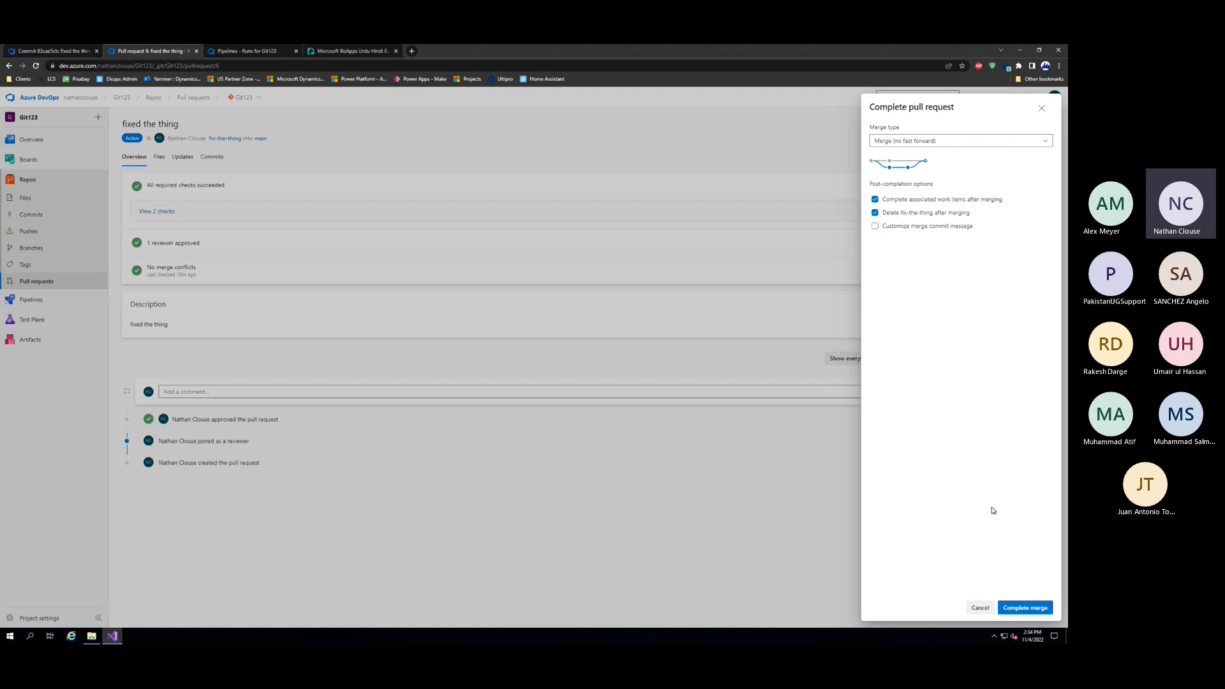
{"action": "left_click", "coordinate": [1026, 608]}
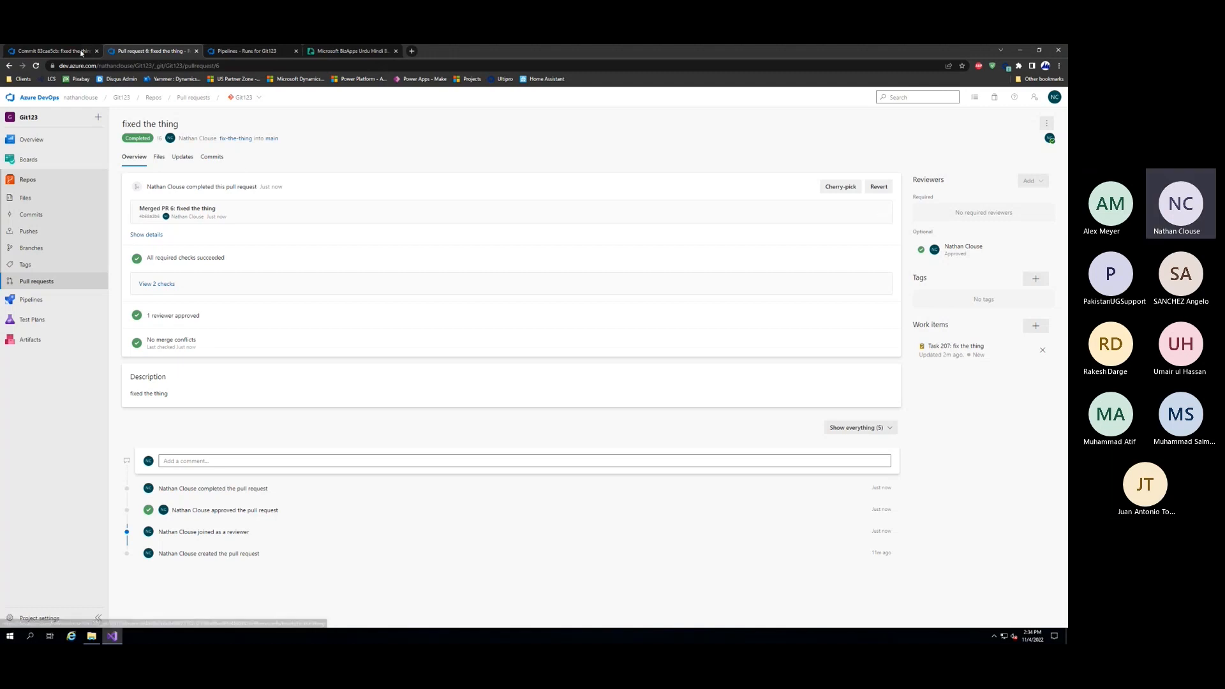
Check the links of the associated "fix the thing" task, and from there open the pull request's changed files
{"action": "left_click", "coordinate": [933, 370]}
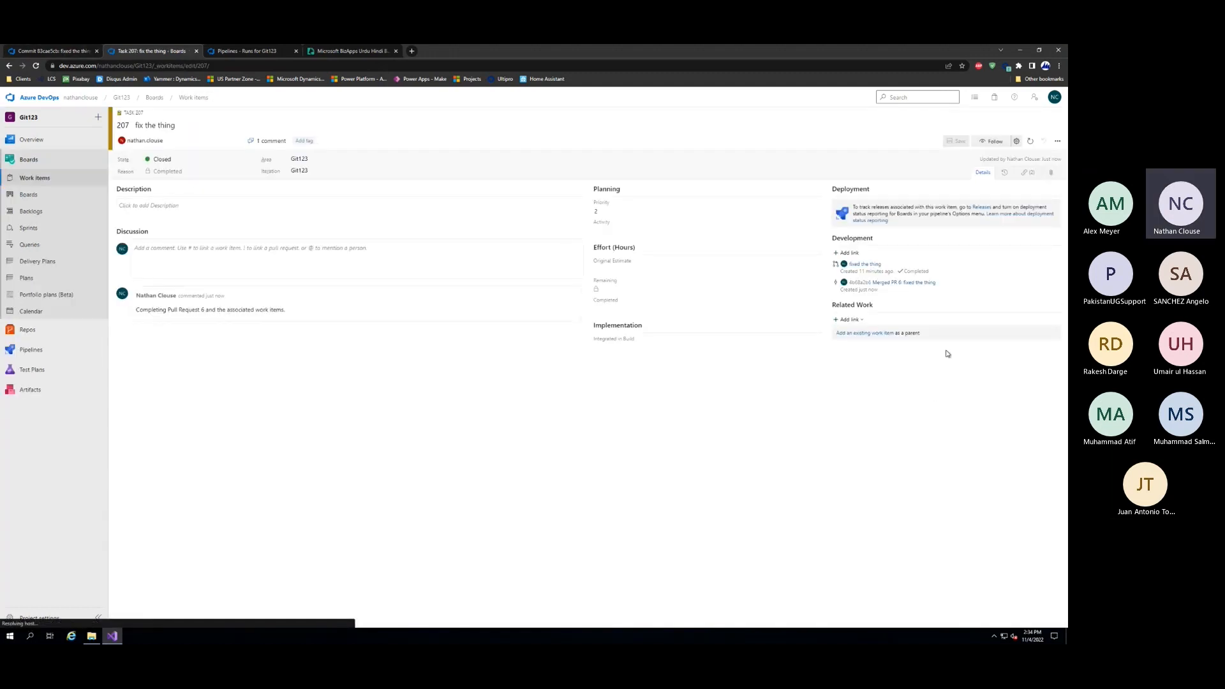
{"action": "left_click", "coordinate": [1026, 173]}
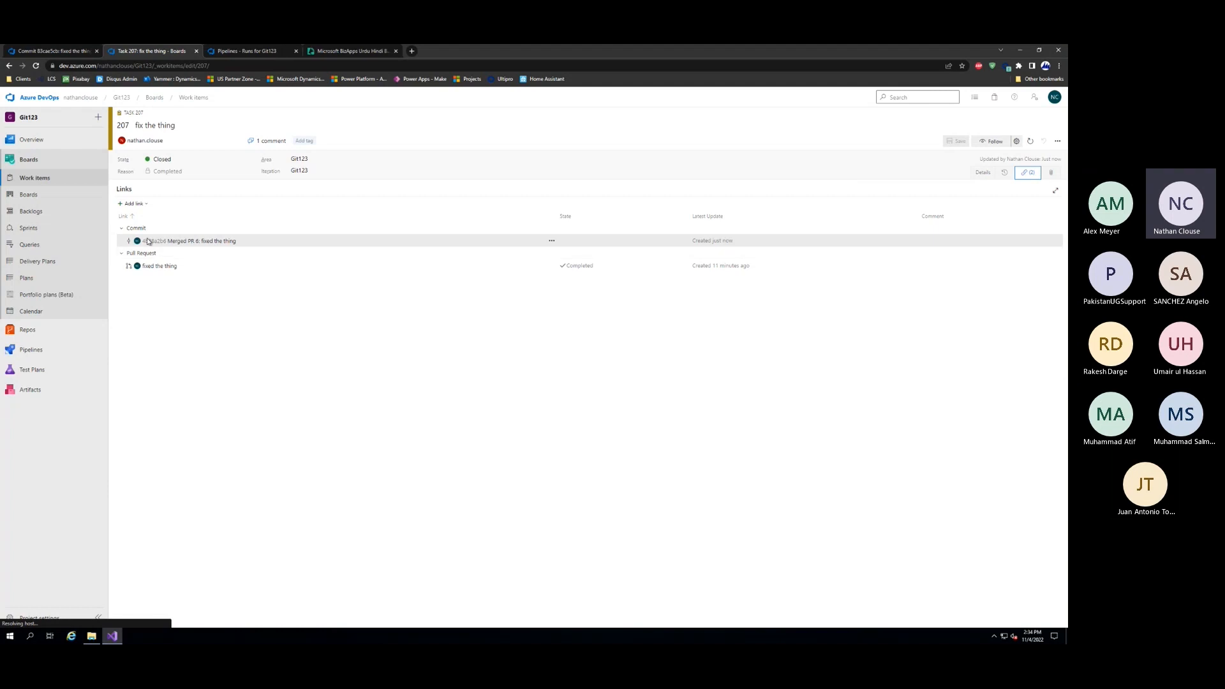
{"action": "left_click", "coordinate": [165, 268]}
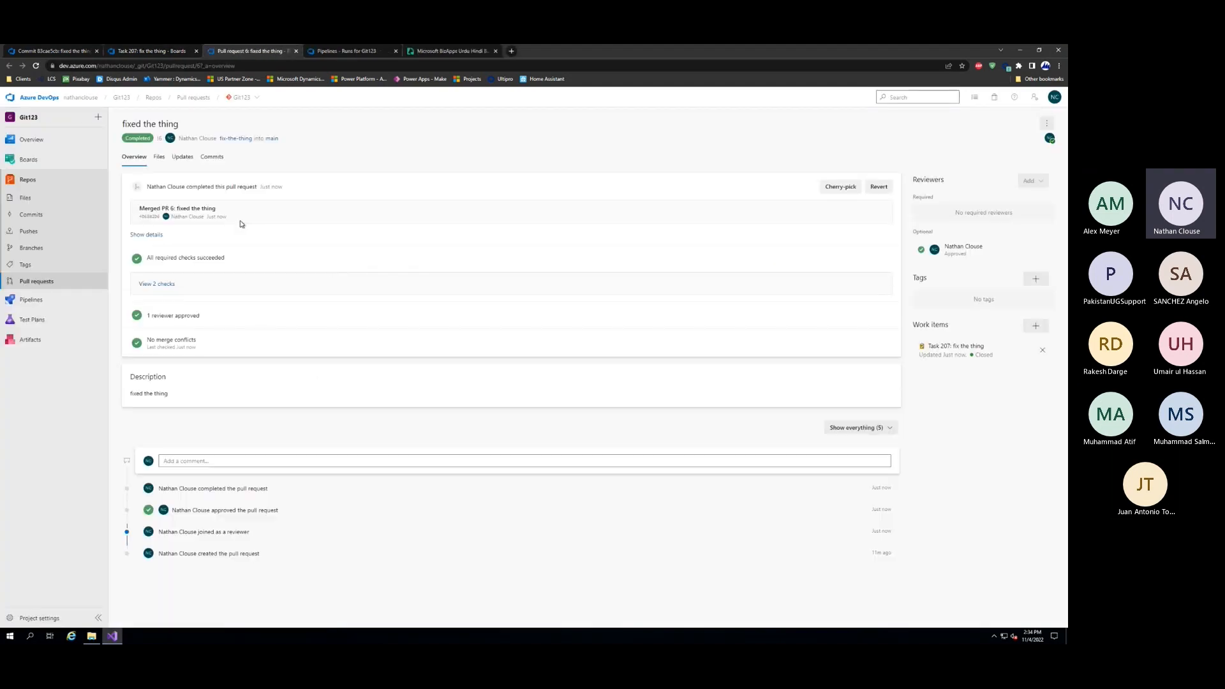
{"action": "left_click", "coordinate": [159, 157]}
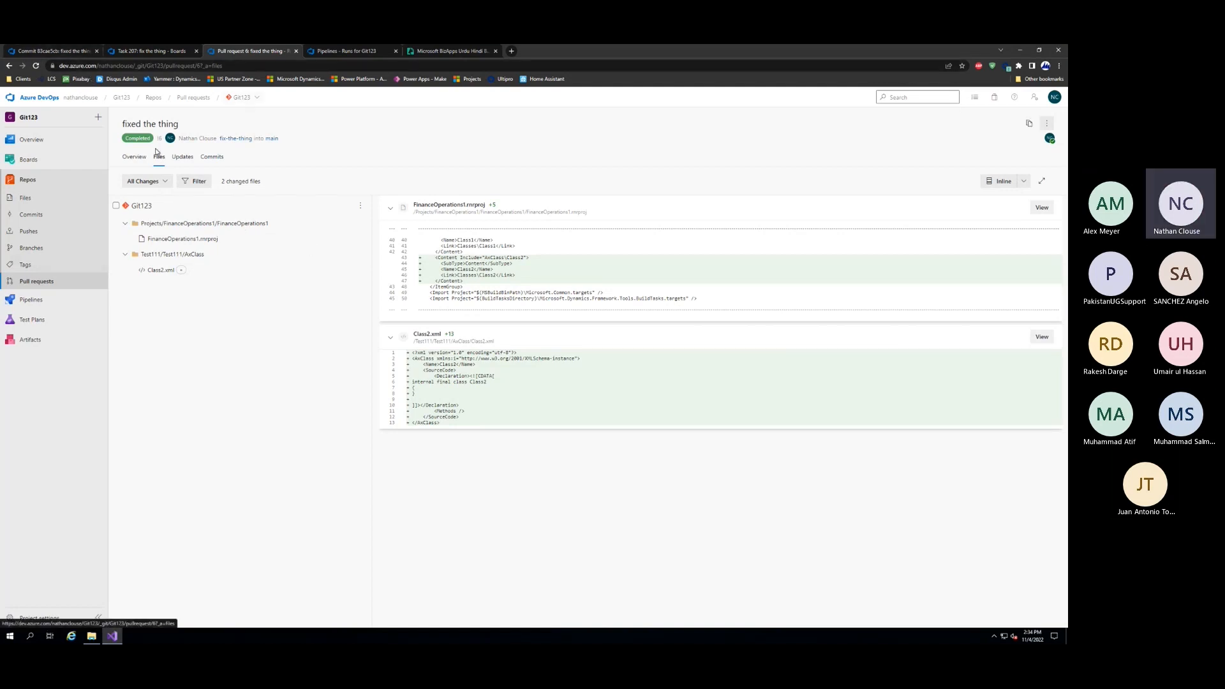
In the repository files, check the branch list and view Class1.xml and Class2.xml in main's Test111/Test111/AxClass folder
{"action": "left_click", "coordinate": [67, 199]}
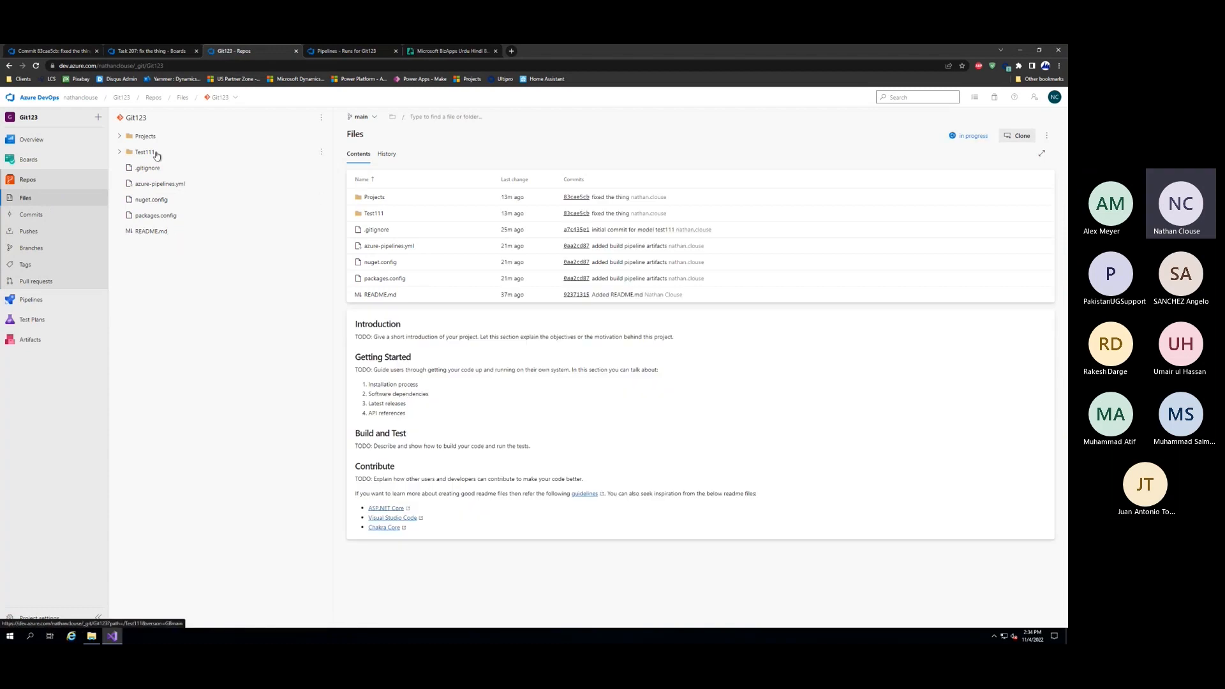
{"action": "left_click", "coordinate": [119, 151]}
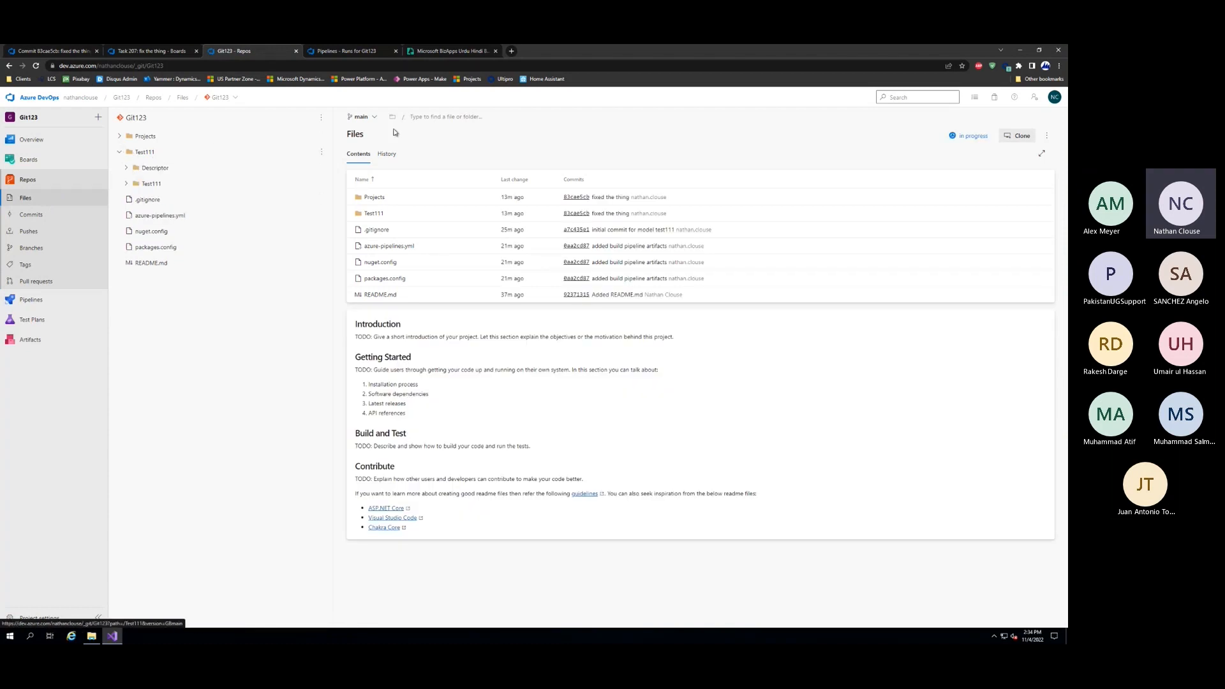
{"action": "left_click", "coordinate": [360, 117]}
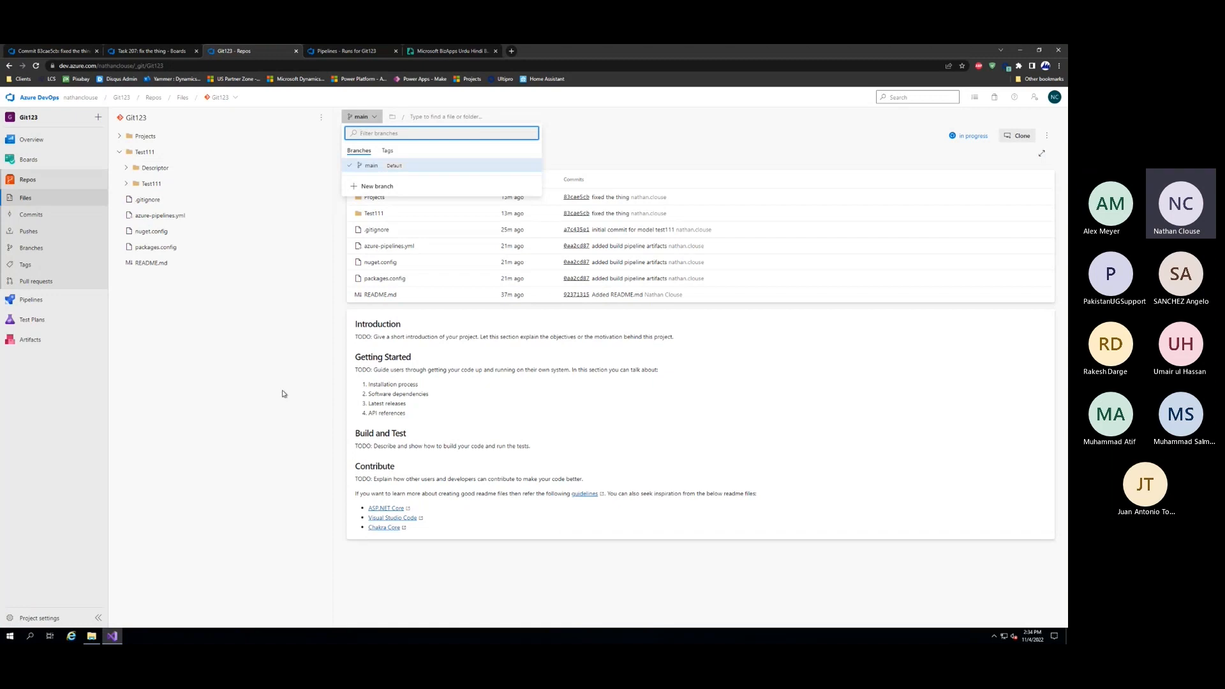
{"action": "left_click", "coordinate": [281, 386]}
{"action": "left_click", "coordinate": [127, 185]}
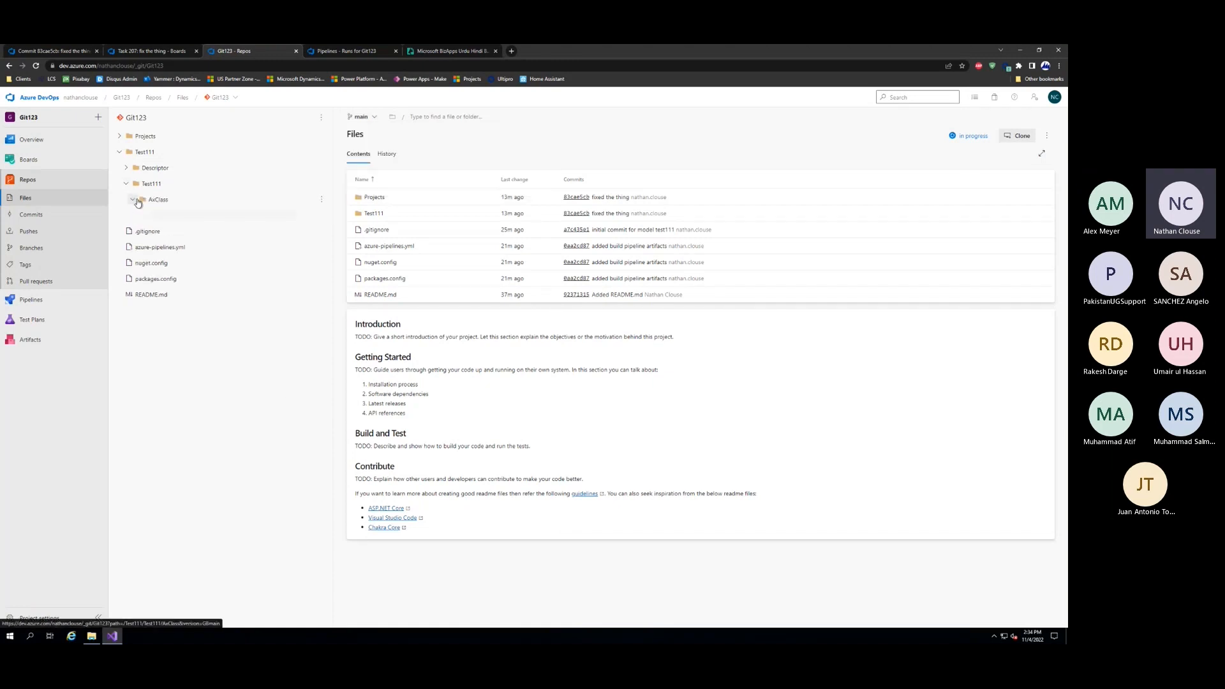
{"action": "left_click", "coordinate": [134, 200]}
{"action": "left_click", "coordinate": [179, 217]}
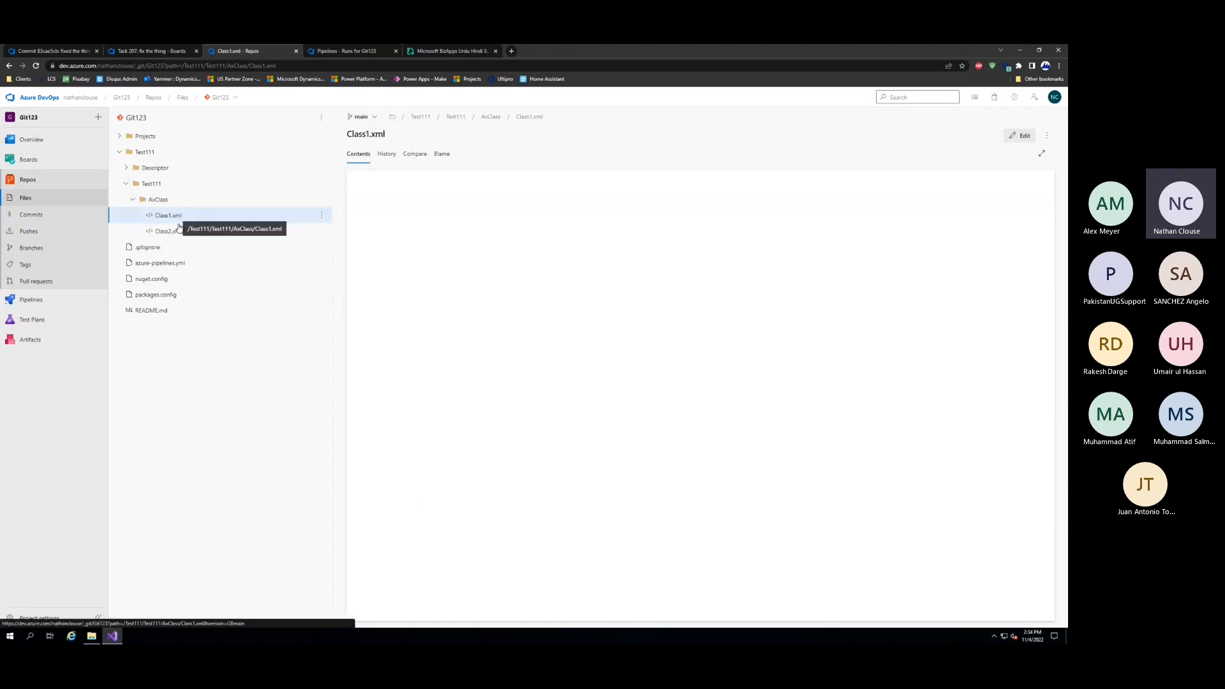
{"action": "left_click", "coordinate": [171, 231]}
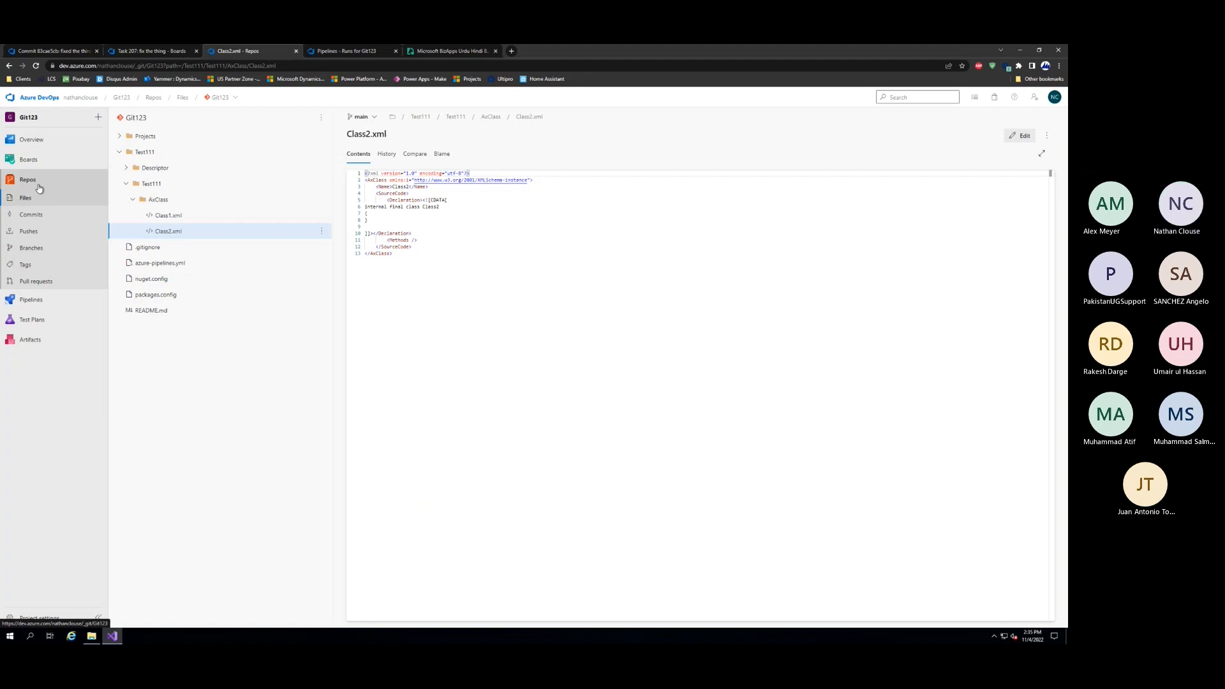
Show the Git123 pipeline's runs to check the build for the merged pull request
{"action": "left_click", "coordinate": [31, 299]}
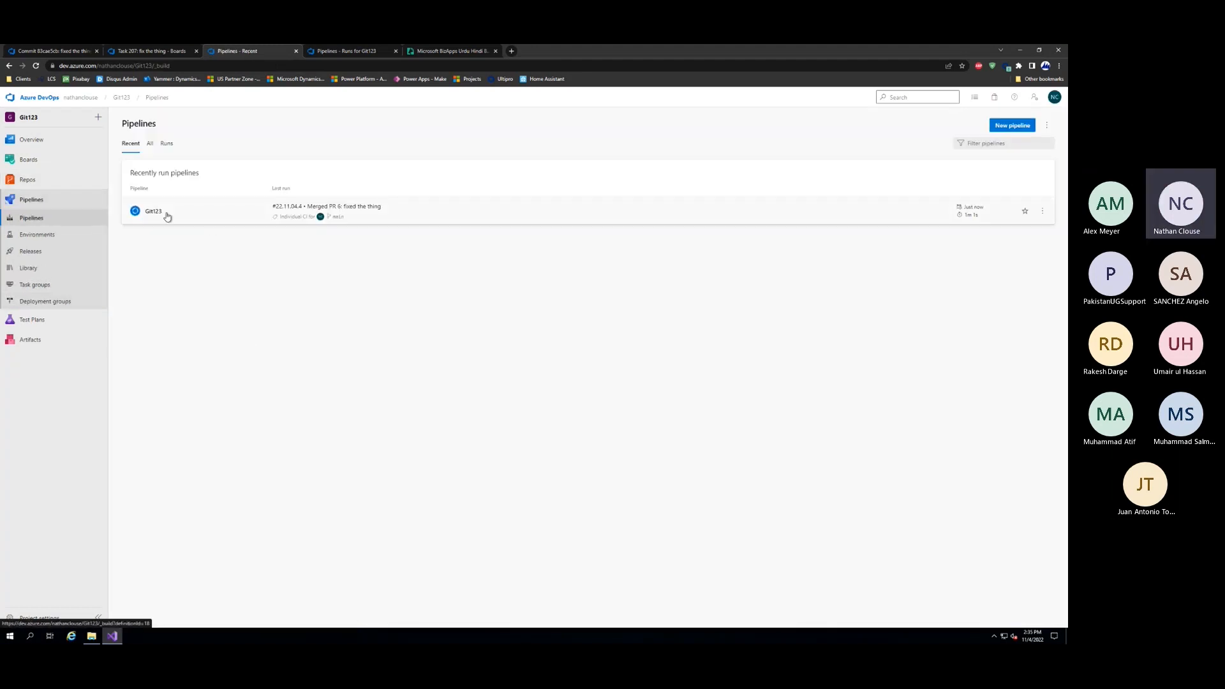
{"action": "left_click", "coordinate": [161, 212]}
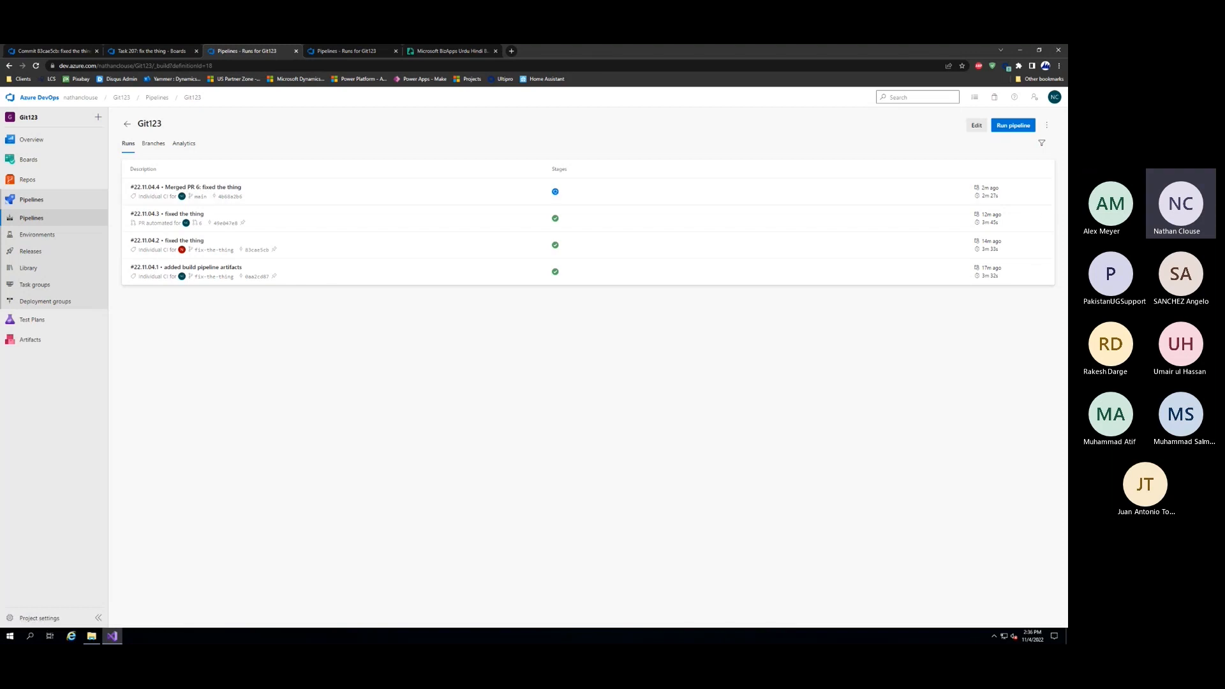
Switch to the PowerPoint presentation and show slide 15, the green "Pull Request (PR)" slide
{"action": "key", "text": "alt+Tab"}
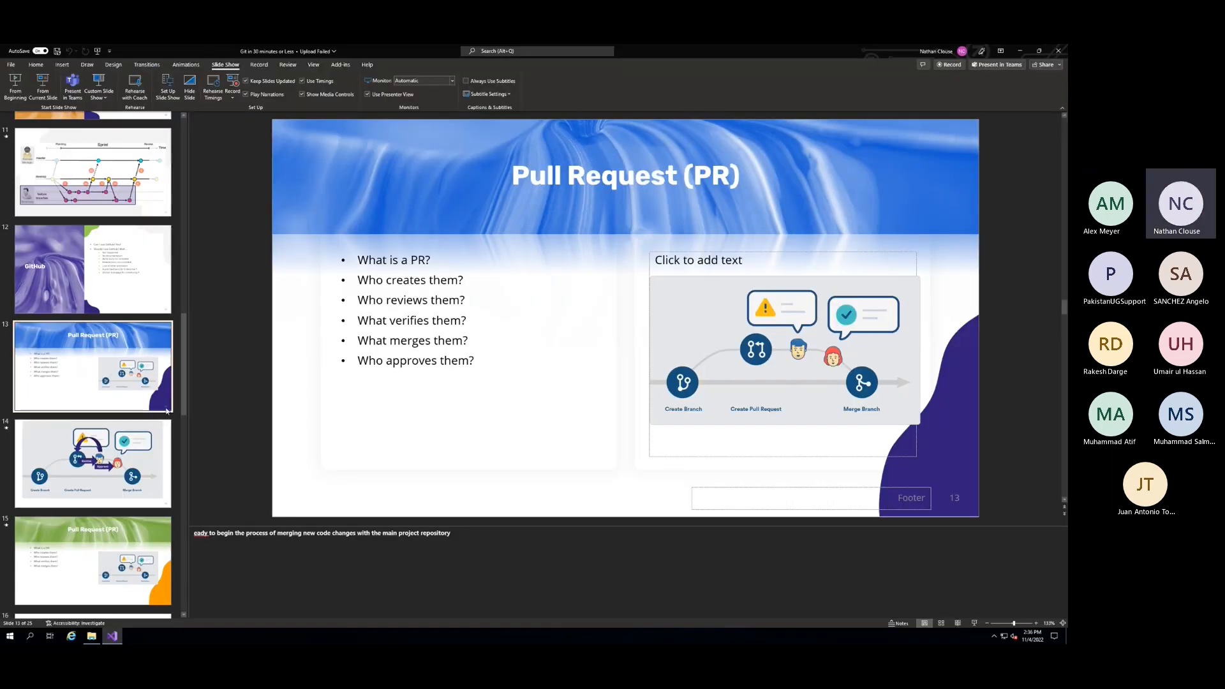
{"action": "scroll", "coordinate": [145, 436], "scroll_direction": "down", "scroll_amount": 5}
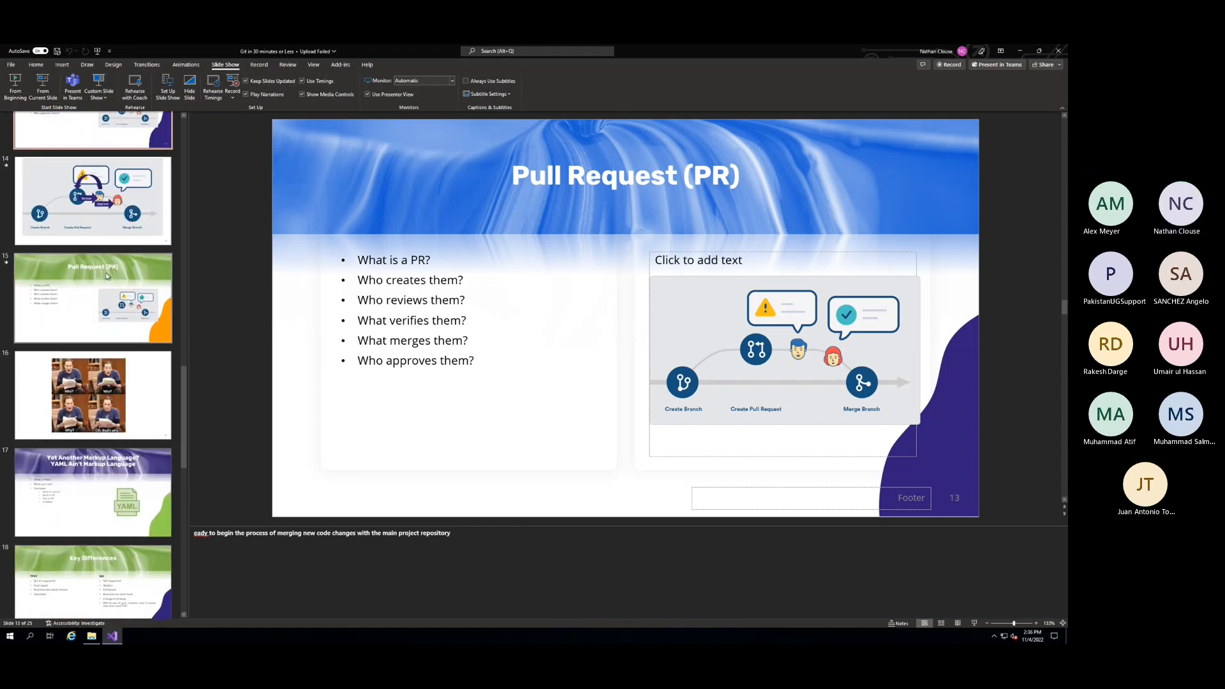
{"action": "left_click", "coordinate": [106, 275]}
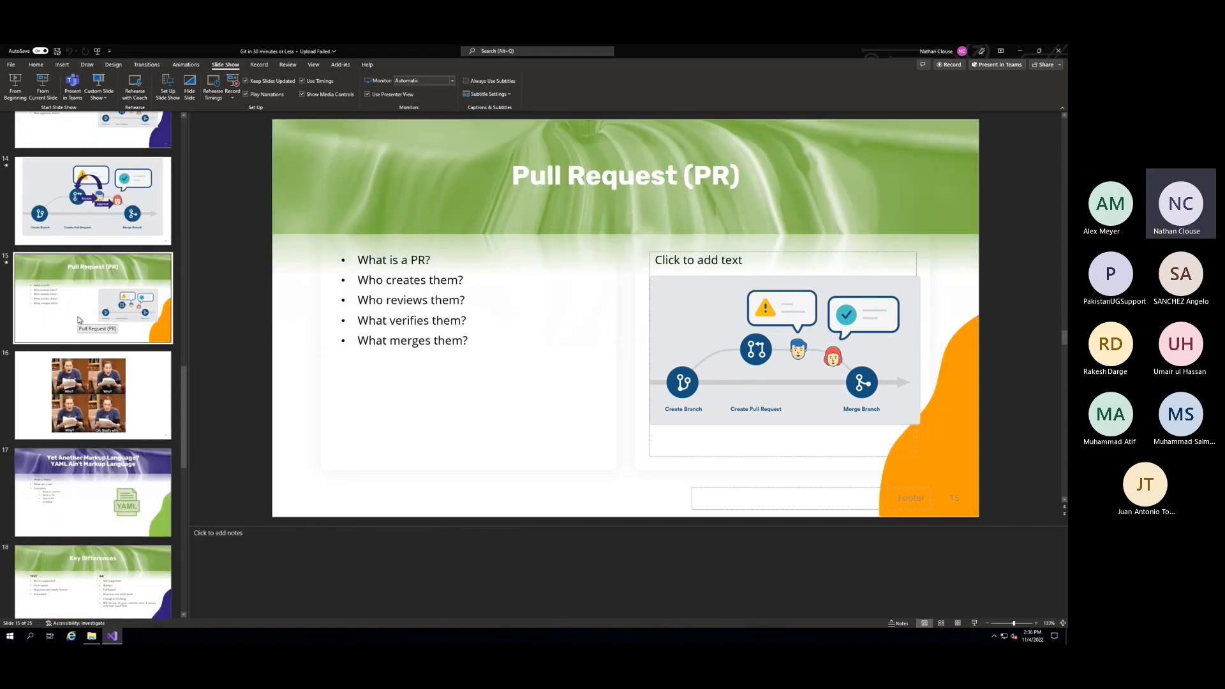
{"action": "scroll", "coordinate": [79, 320], "scroll_direction": "down", "scroll_amount": 2}
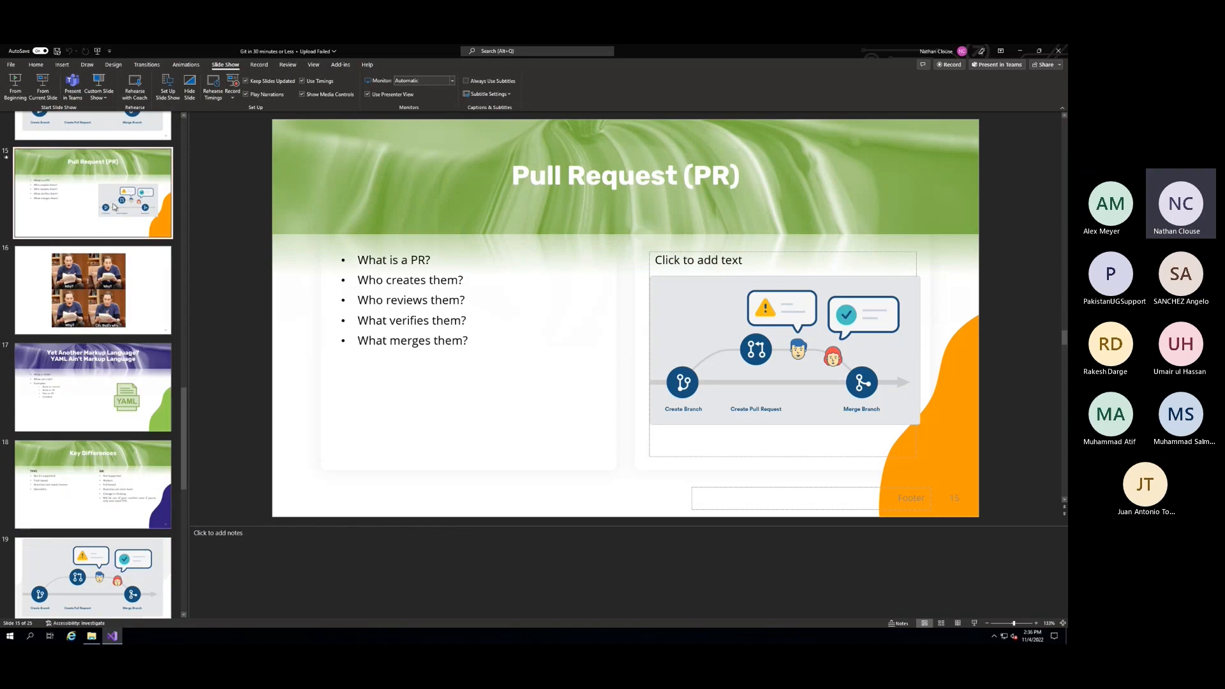